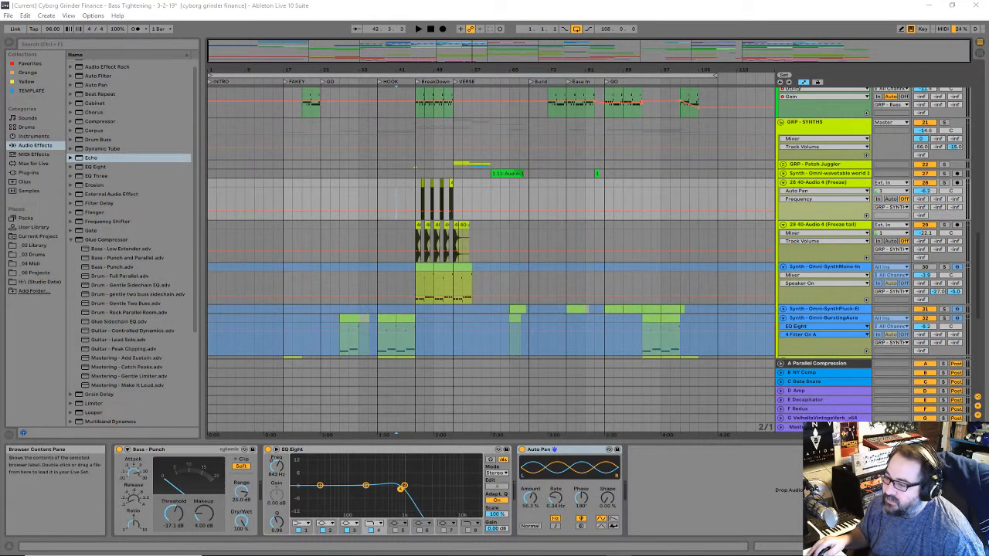
Step: Play the Breakdown section and review the bass and synth tracks, stopping before the Verse
left_click(377, 197)
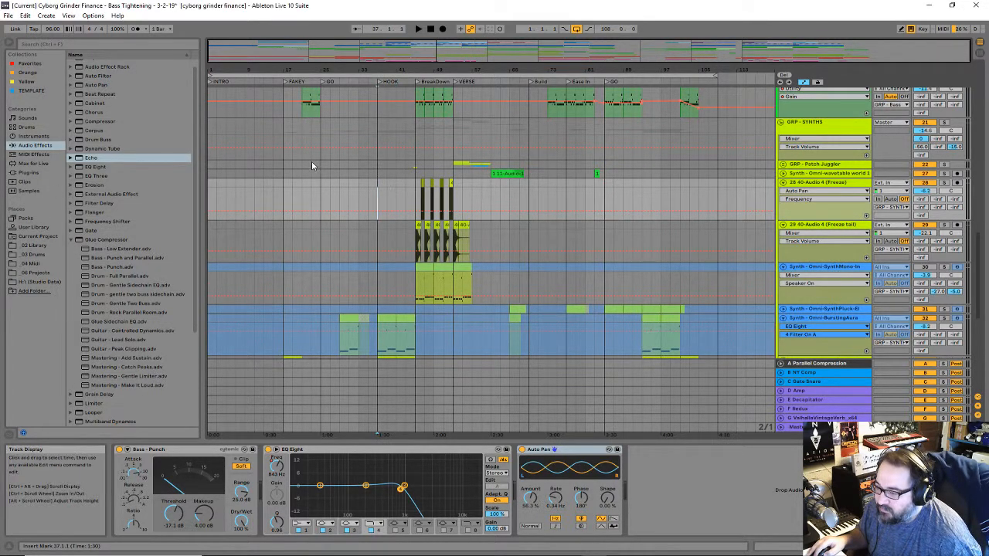
scroll(309, 158, "up", 1)
scroll(308, 158, "up", 1)
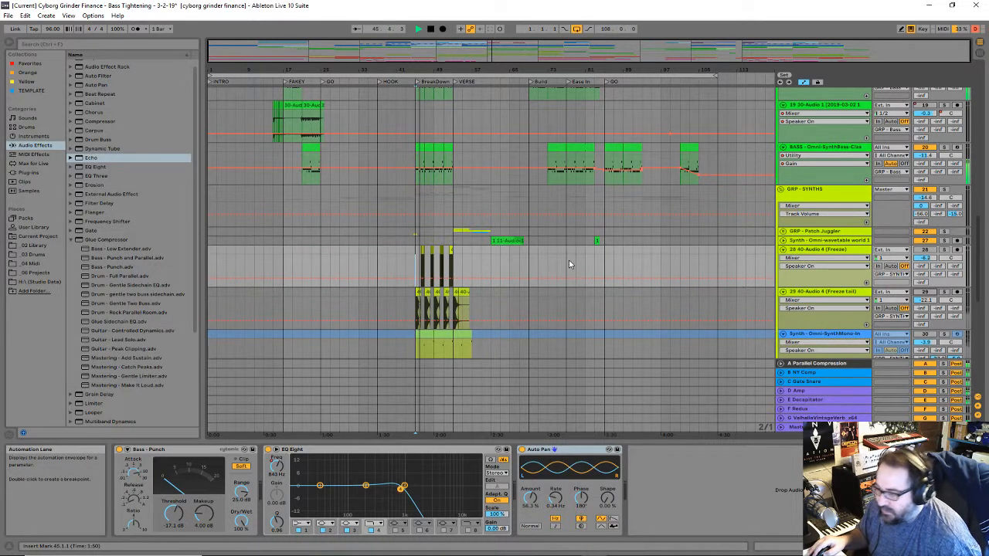
scroll(567, 263, "down", 6)
scroll(539, 261, "up", 15)
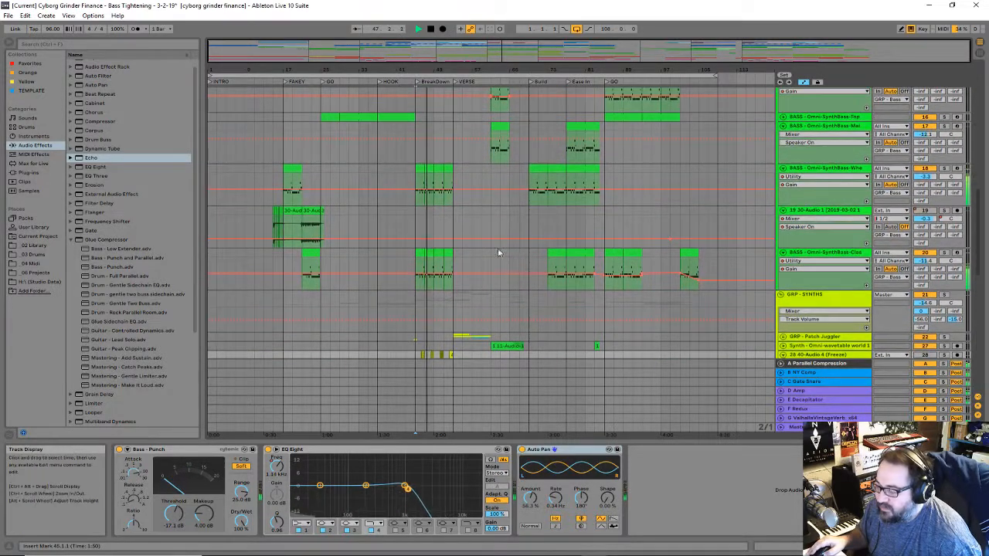
scroll(541, 255, "down", 2)
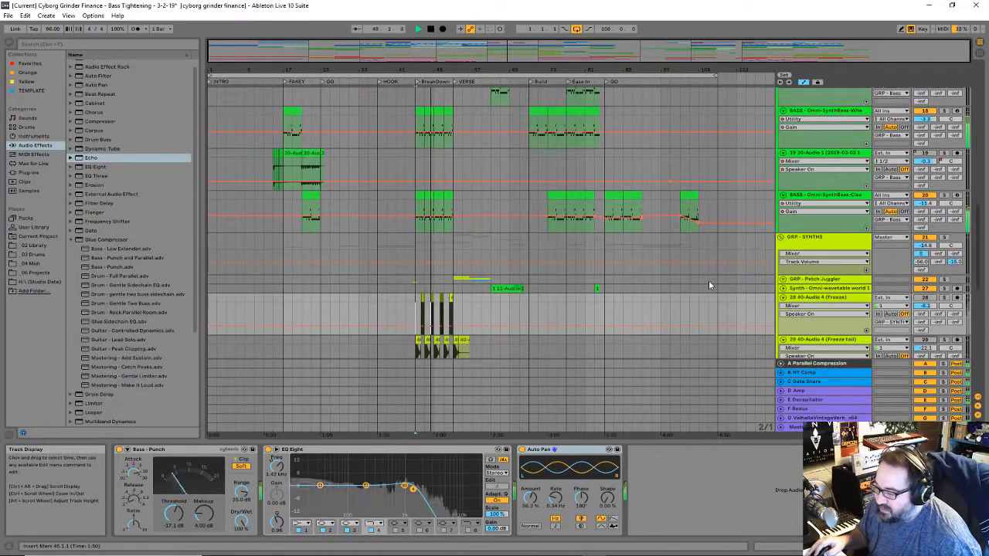
scroll(699, 259, "down", 2)
scroll(682, 254, "down", 2)
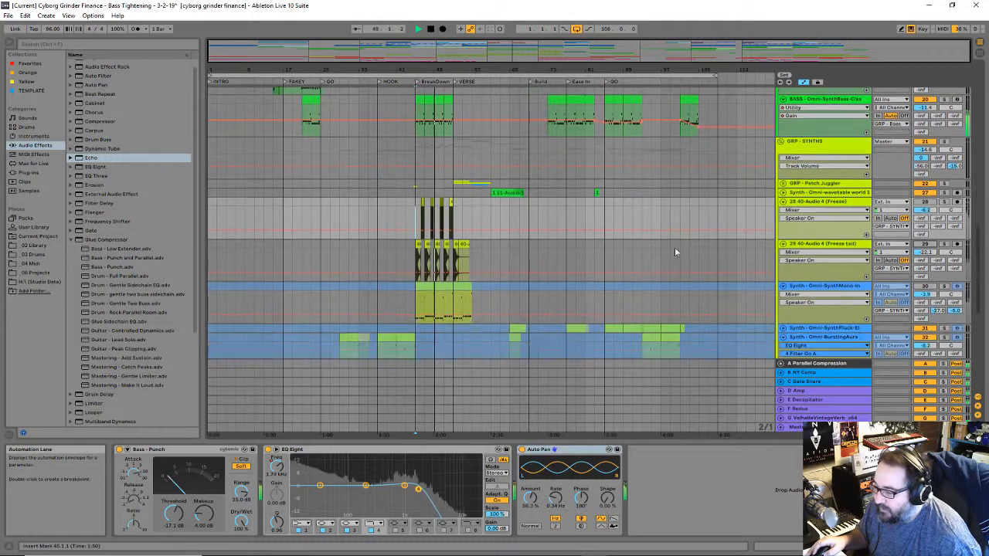
left_click_drag(453, 70, 453, 135)
key("space")
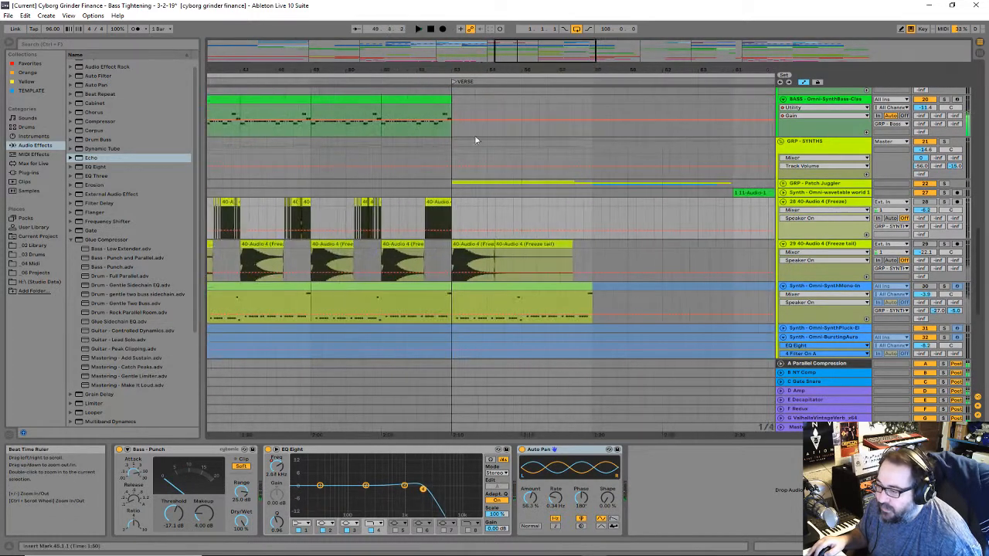
Step: Inspect the last 40-Audio 4 (Freeze) clip before the Verse and its track's effect chain
double_click(441, 203)
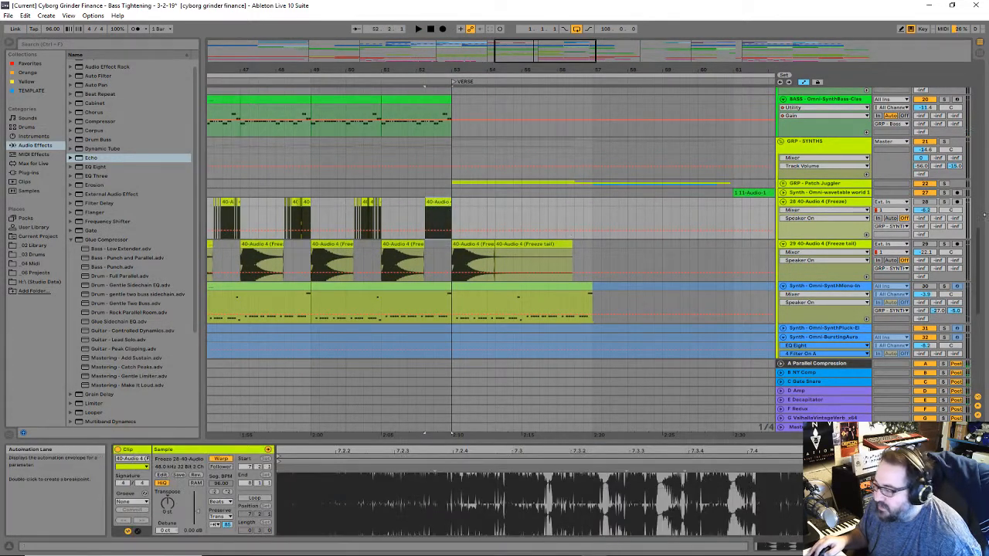
double_click(835, 202)
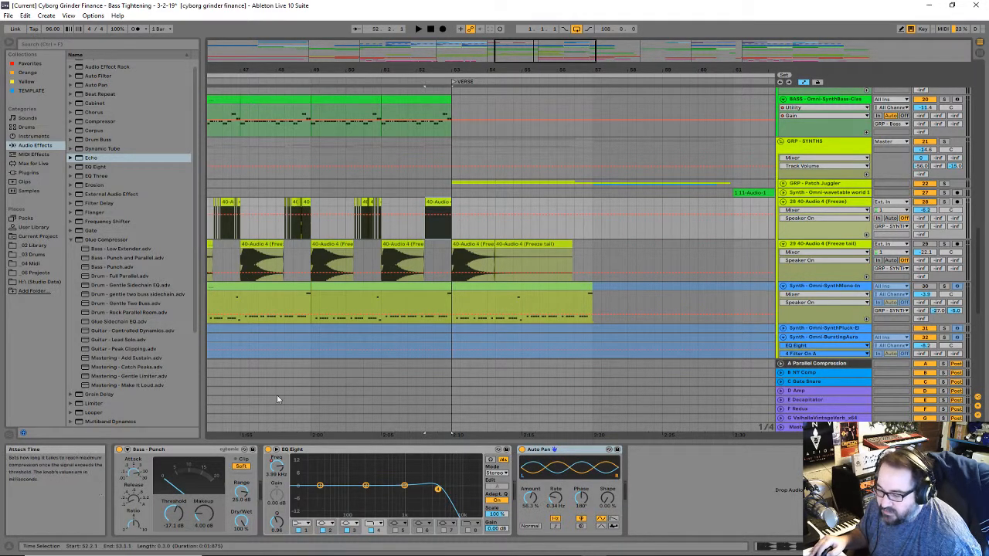
left_click(435, 202)
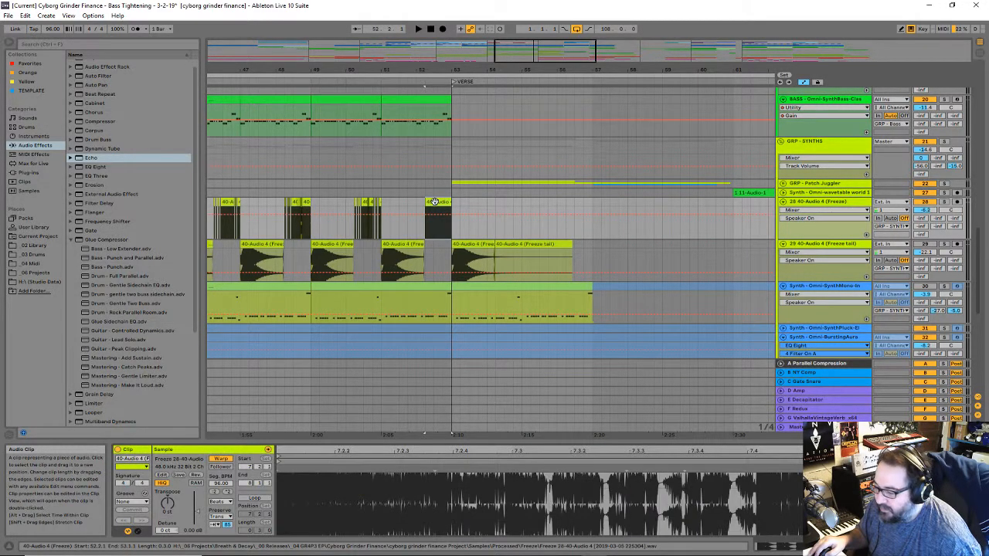
left_click(830, 203)
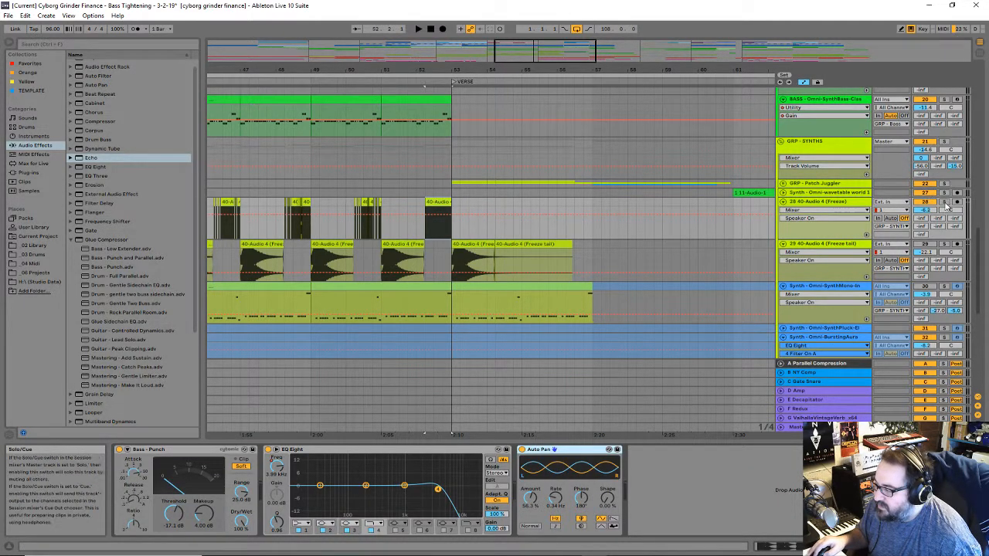
Step: Audition the last Freeze clip before the Verse soloed, and again in the full mix with the solo off
key("space")
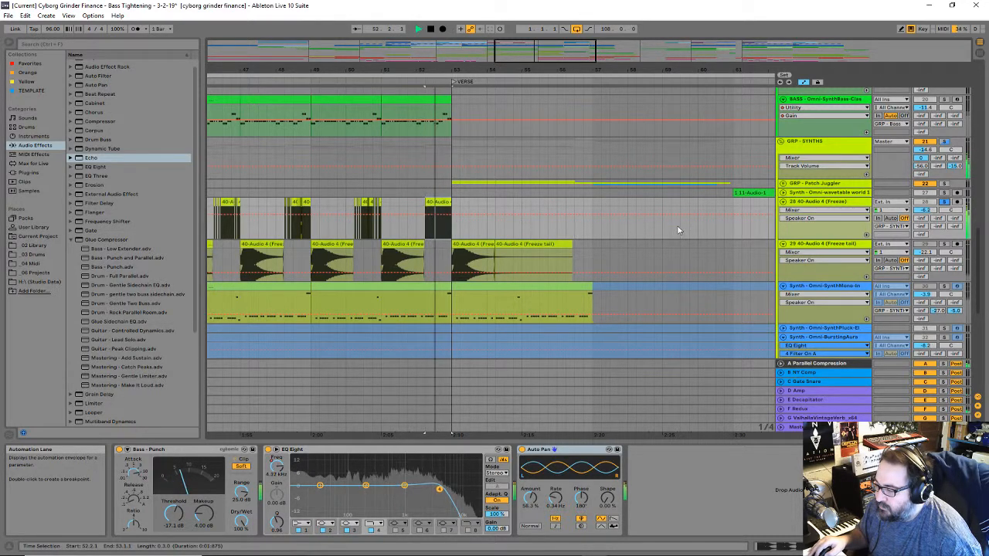
key("space")
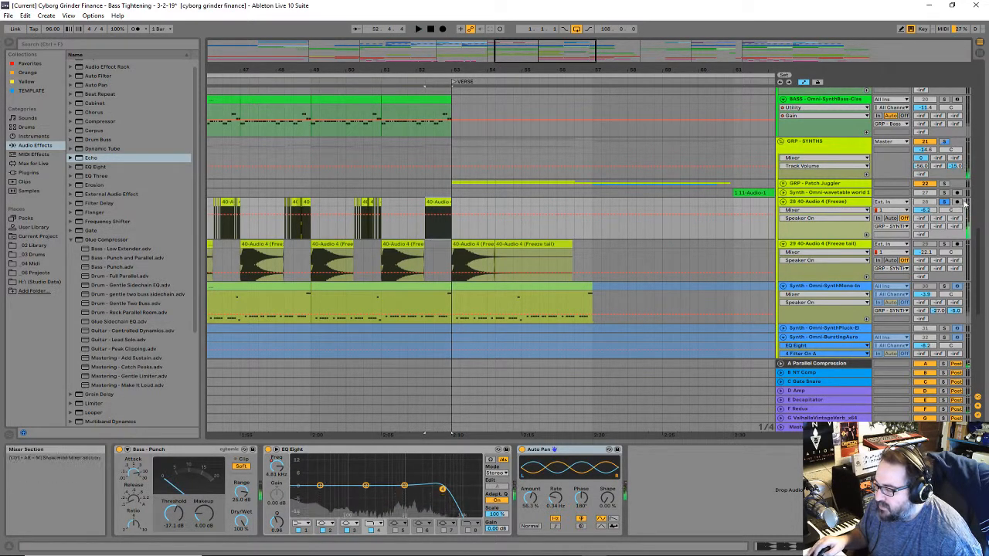
left_click(957, 202)
left_click(947, 202)
left_click(957, 202)
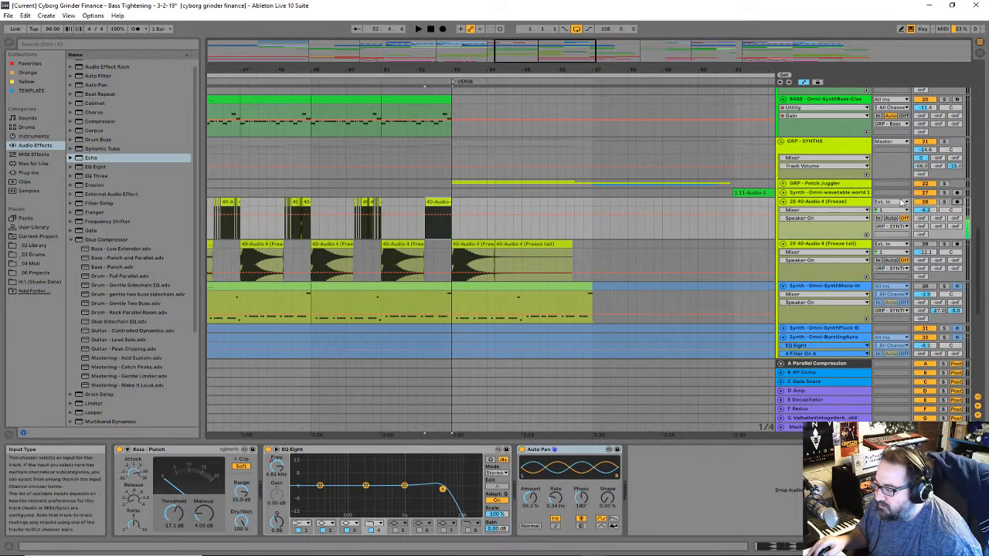
key("space")
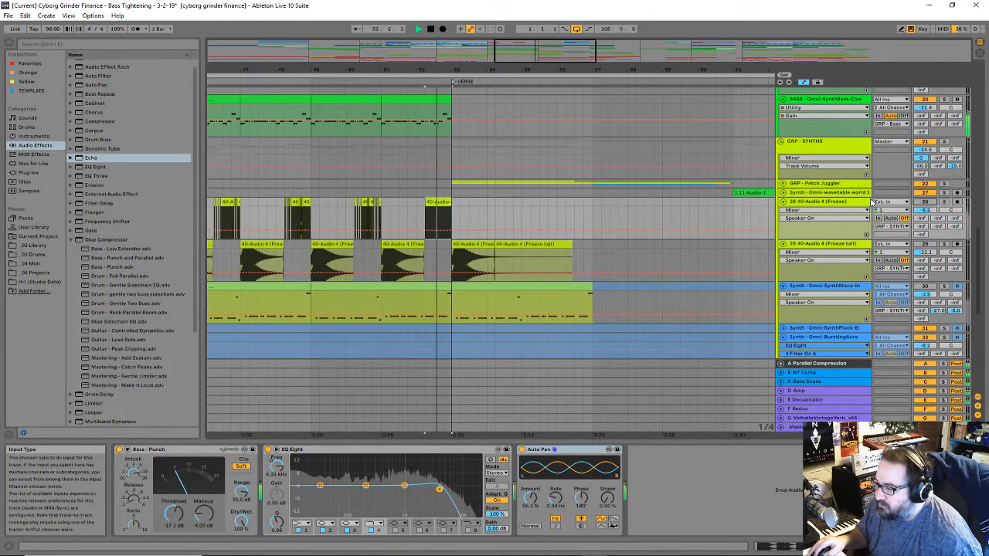
Step: Play the Breakdown from its start in the full mix
mouse_move(309, 70)
left_mouse_down()
mouse_move(617, 65)
mouse_move(504, 65)
left_mouse_up()
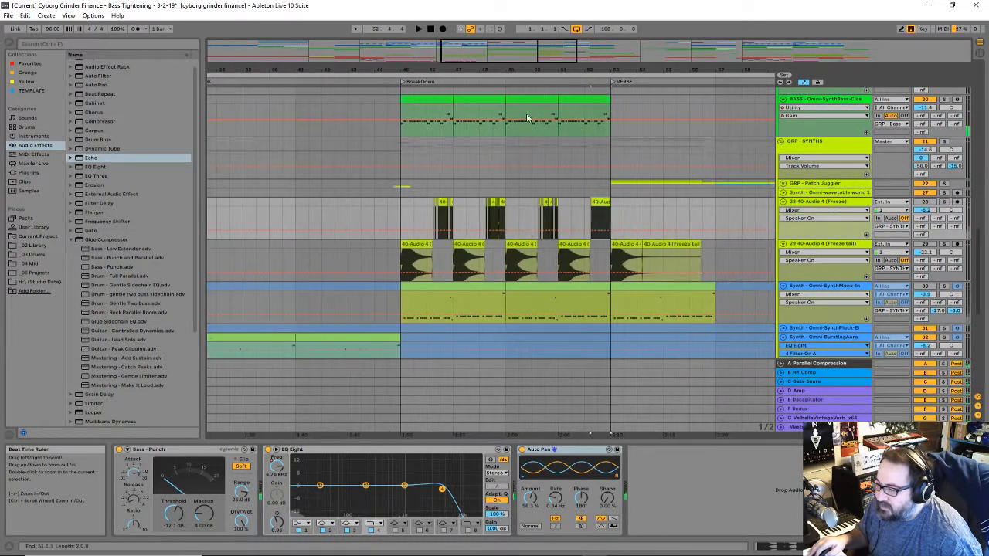
left_click(403, 157)
key("space")
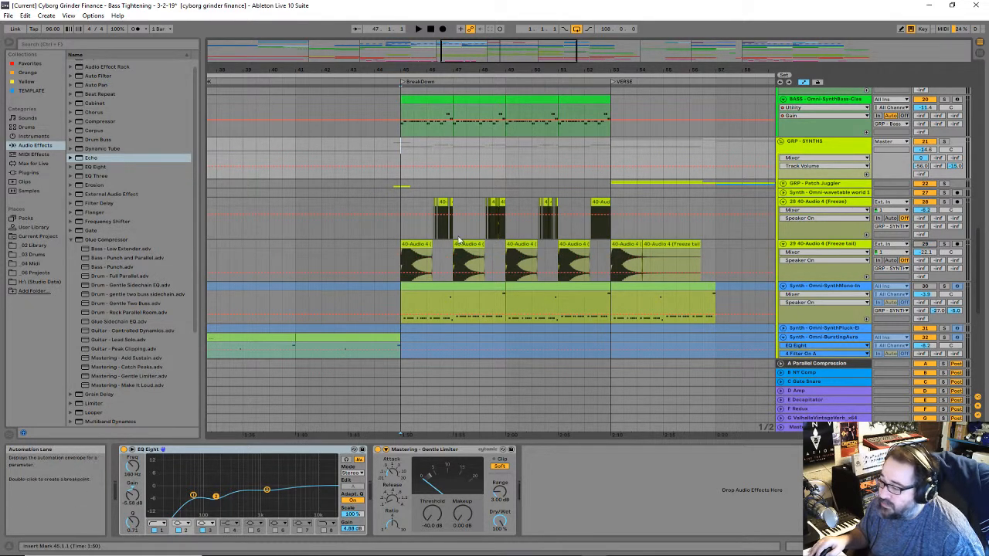
Step: Play the Breakdown from its start with the 40-Audio 4 (Freeze) track soloed, adding the GRP - DRUMS group to the solo
left_click_drag(439, 71, 300, 71)
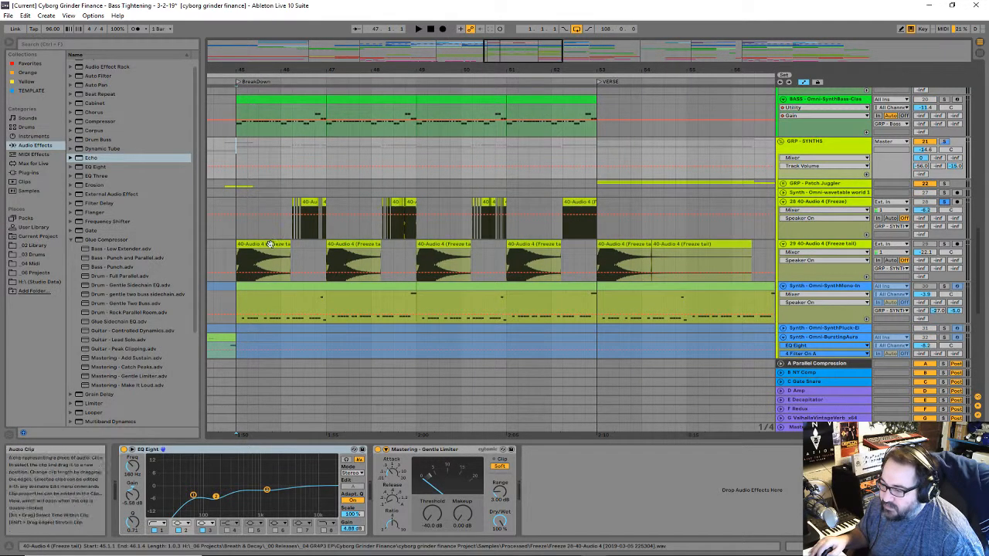
left_click(236, 233)
key("space")
scroll(847, 188, "up", 2)
scroll(847, 189, "down", 3)
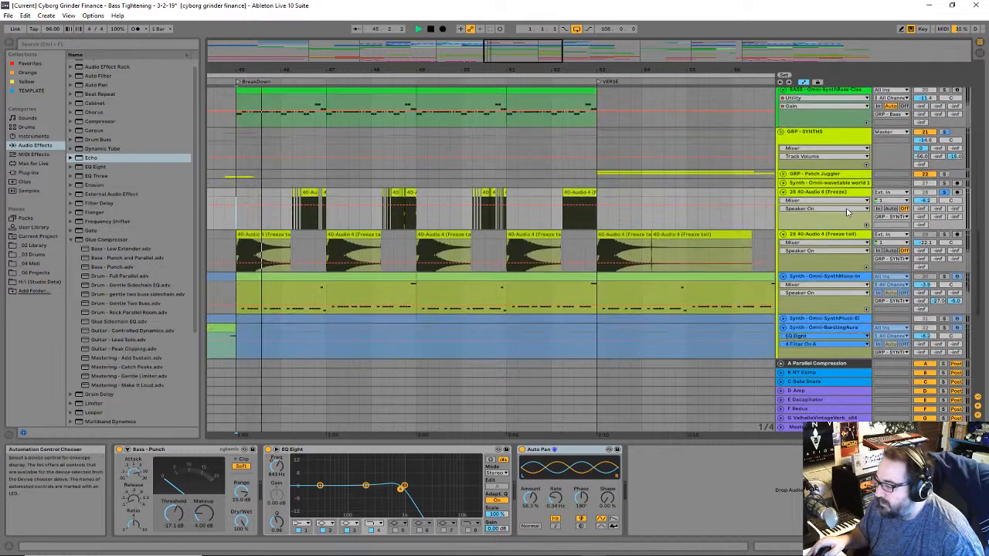
scroll(877, 198, "up", 5)
scroll(877, 198, "up", 6)
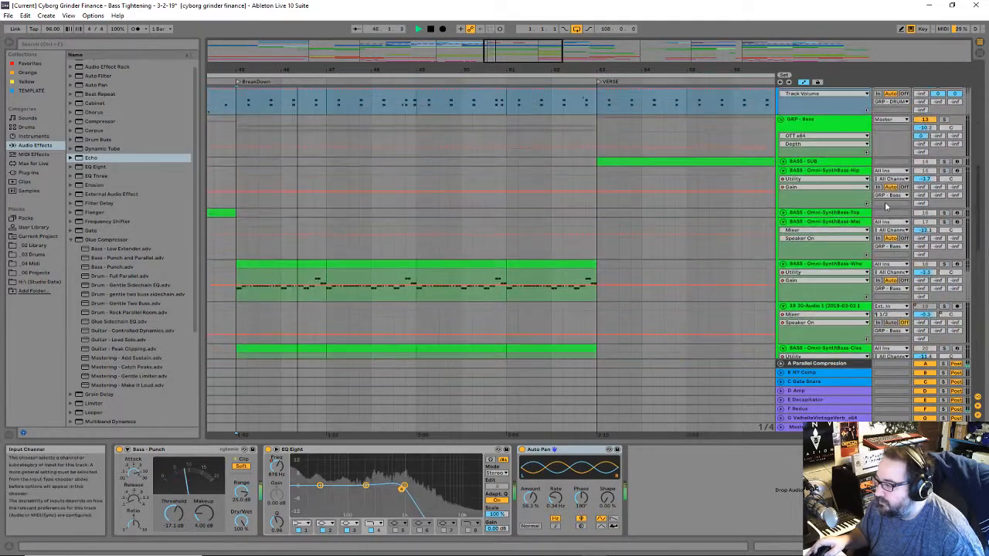
scroll(893, 197, "up", 3)
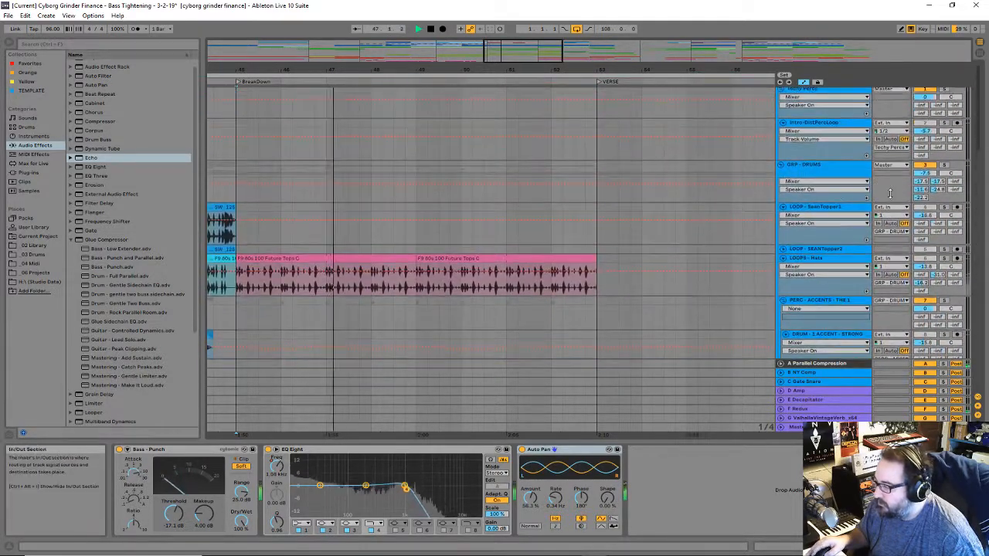
left_click(944, 168)
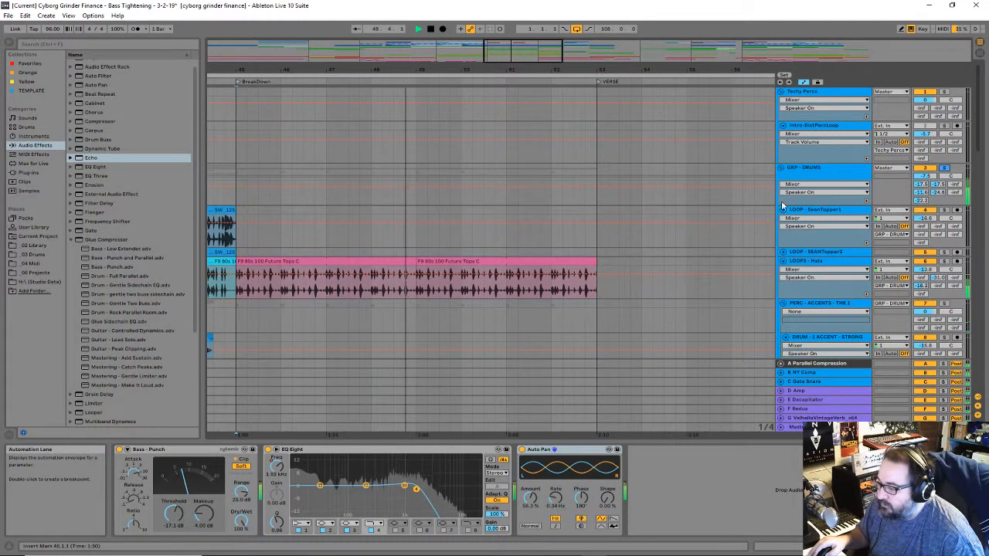
left_click(236, 244)
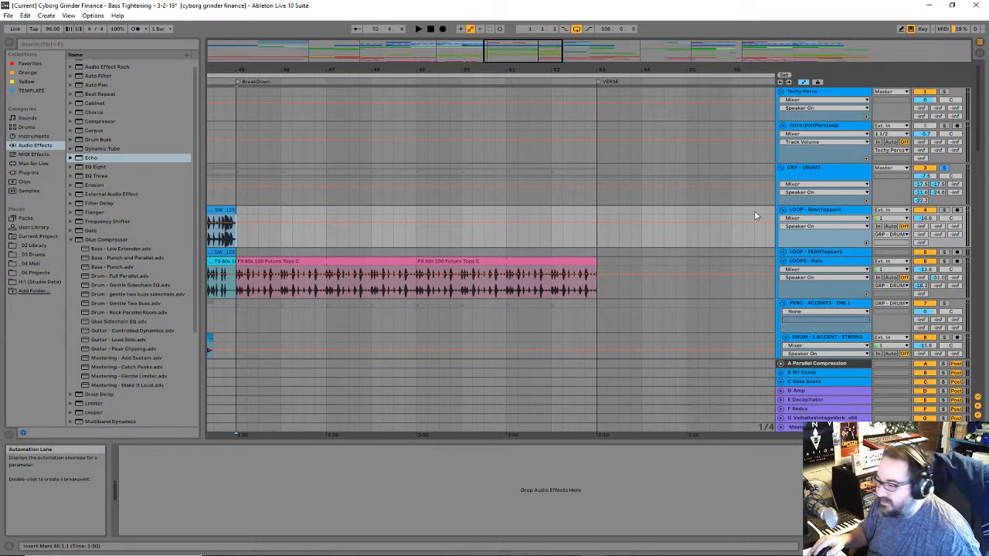
Step: Examine the chopped clips on the 40-Audio 4 (Freeze) track near the start of the Breakdown
left_click_drag(529, 55, 489, 60)
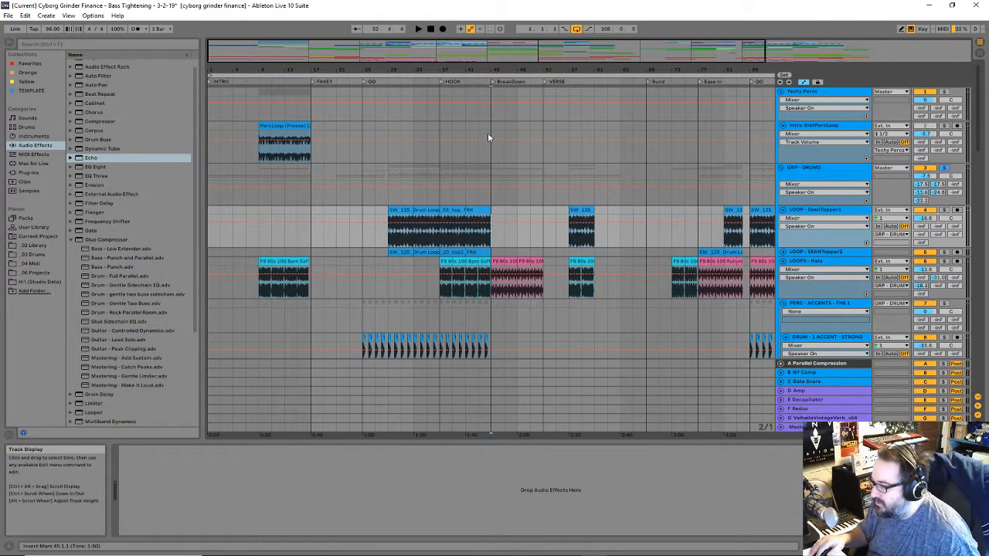
scroll(524, 279, "down", 5)
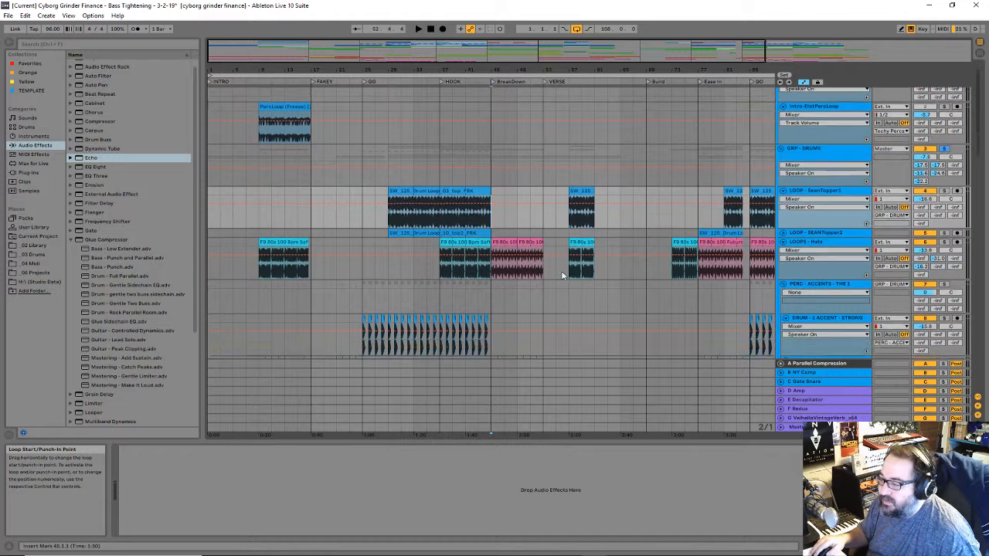
scroll(525, 279, "down", 10)
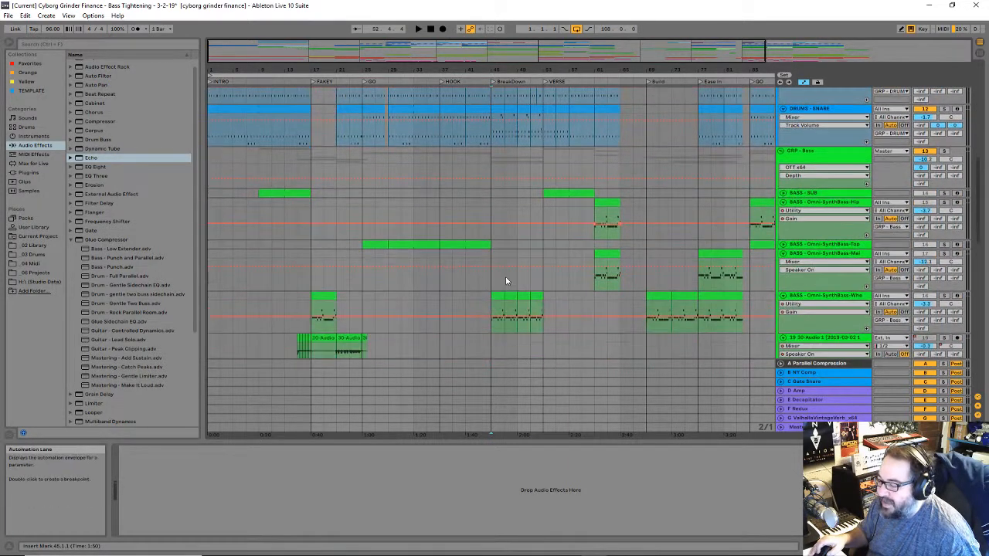
scroll(503, 283, "down", 8)
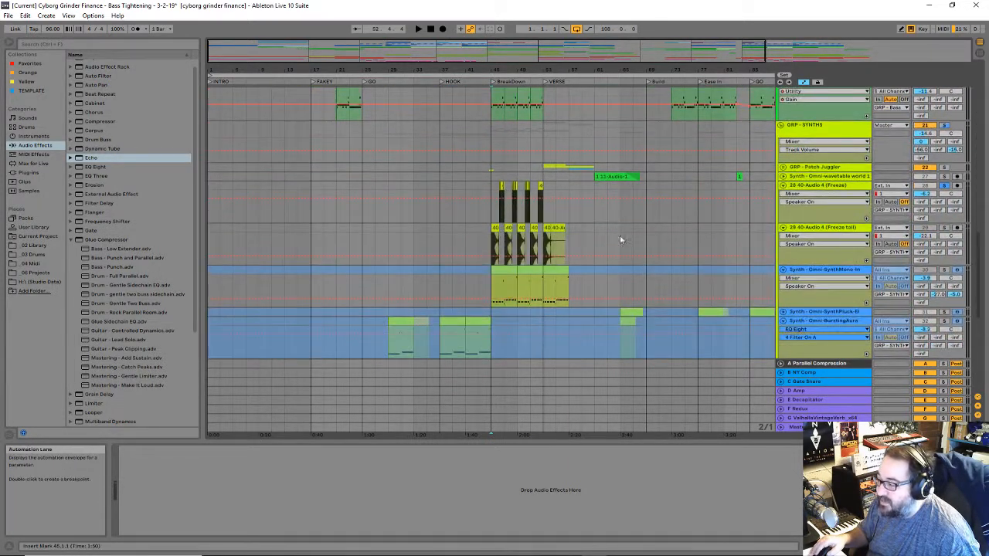
left_click(944, 186)
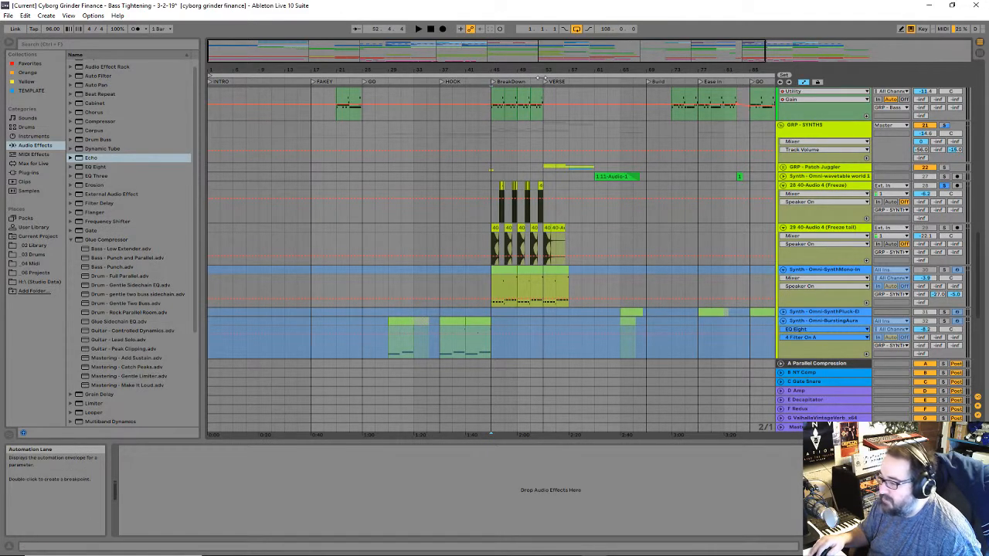
left_click_drag(503, 65, 503, 79)
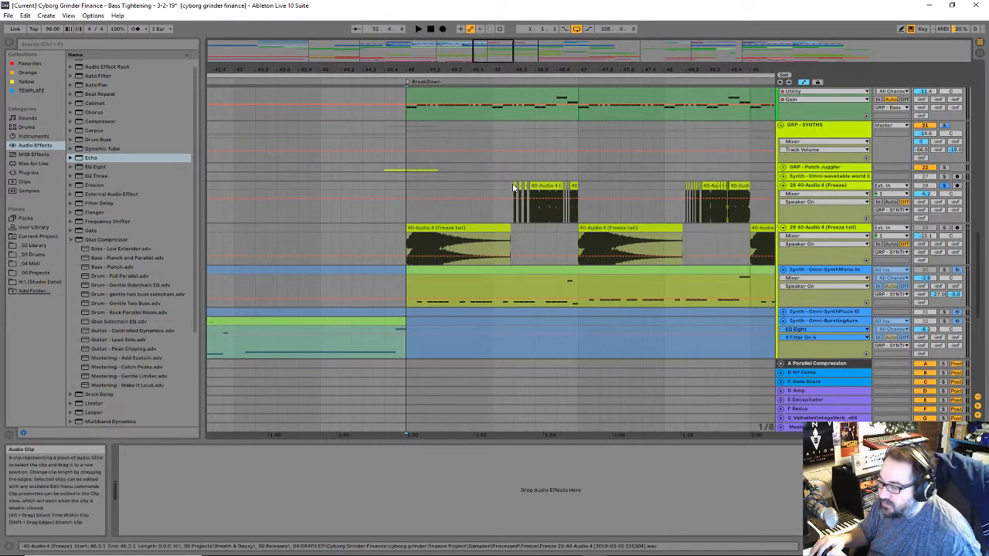
scroll(499, 97, "up", 3)
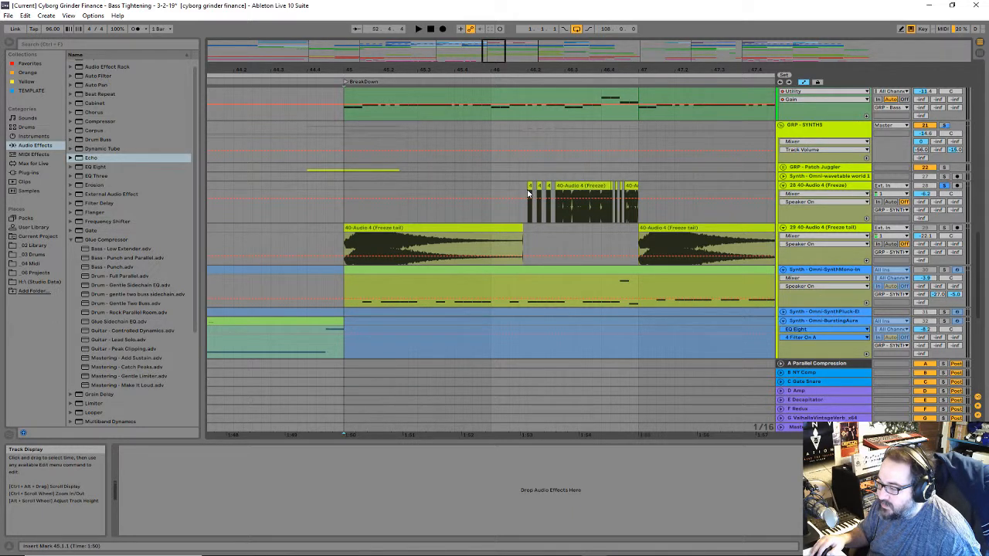
scroll(529, 190, "up", 4, "ctrl")
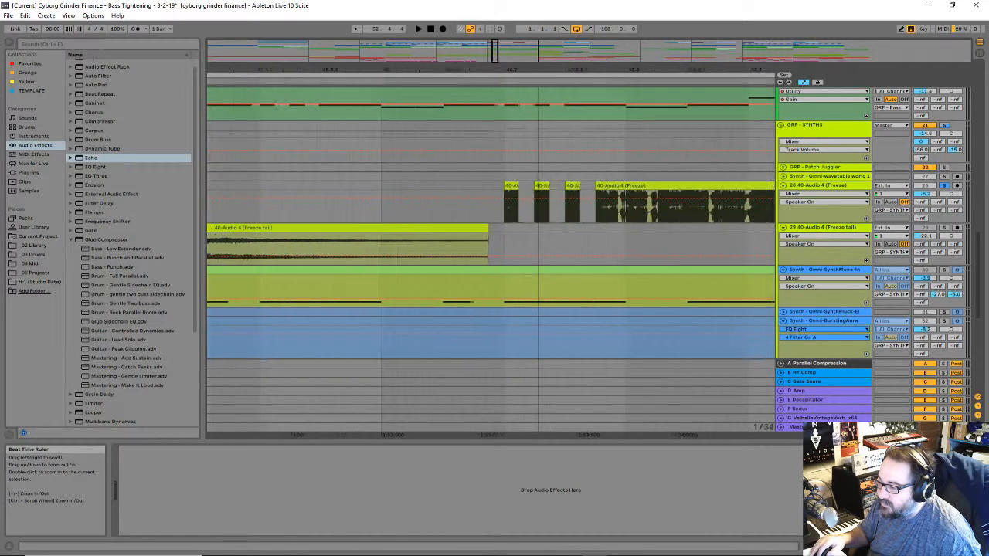
Step: Extend the first chopped Freeze clip back to the start of the Breakdown and trim it to its original start again
left_click_drag(493, 186, 333, 178)
left_click_drag(438, 70, 664, 41)
left_click(628, 191)
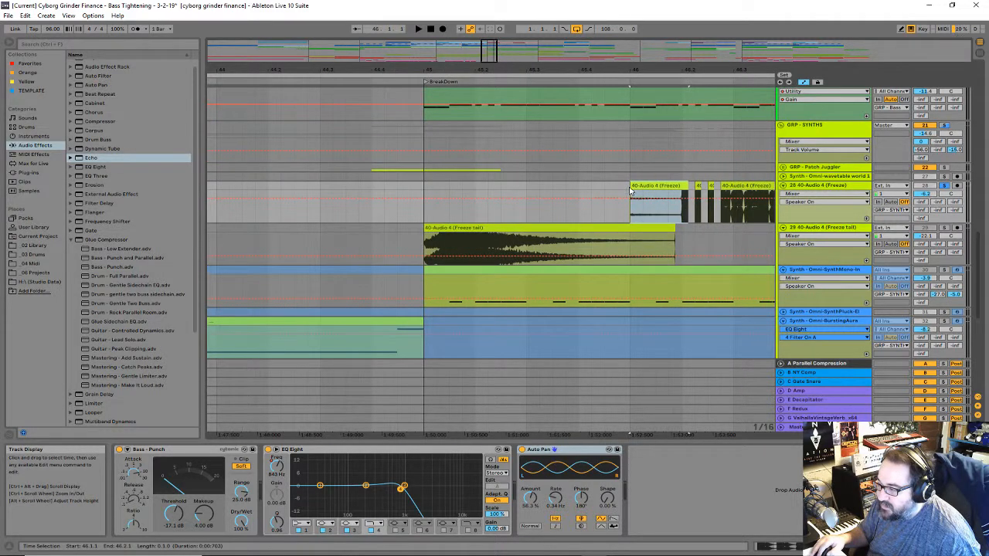
left_click_drag(630, 191, 423, 194)
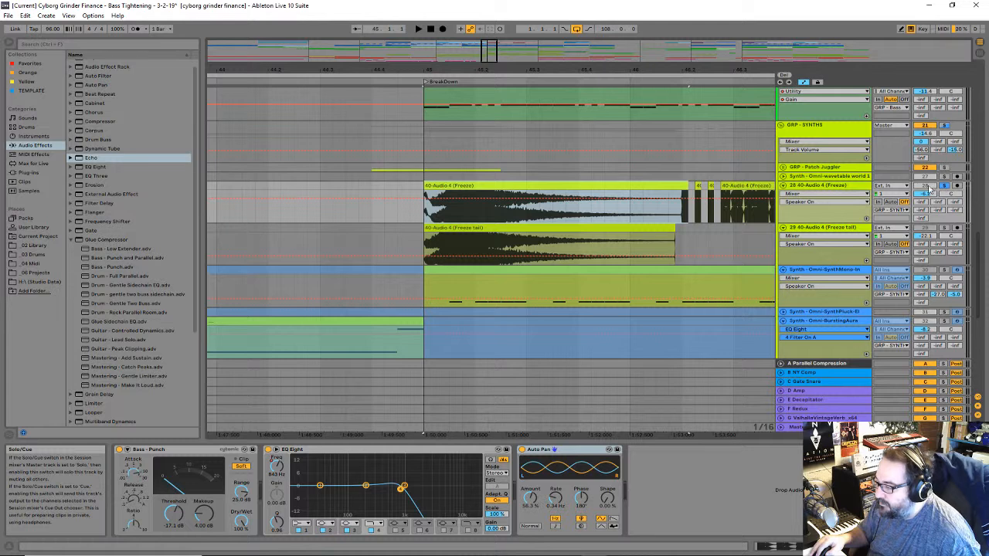
left_click_drag(425, 187, 682, 197)
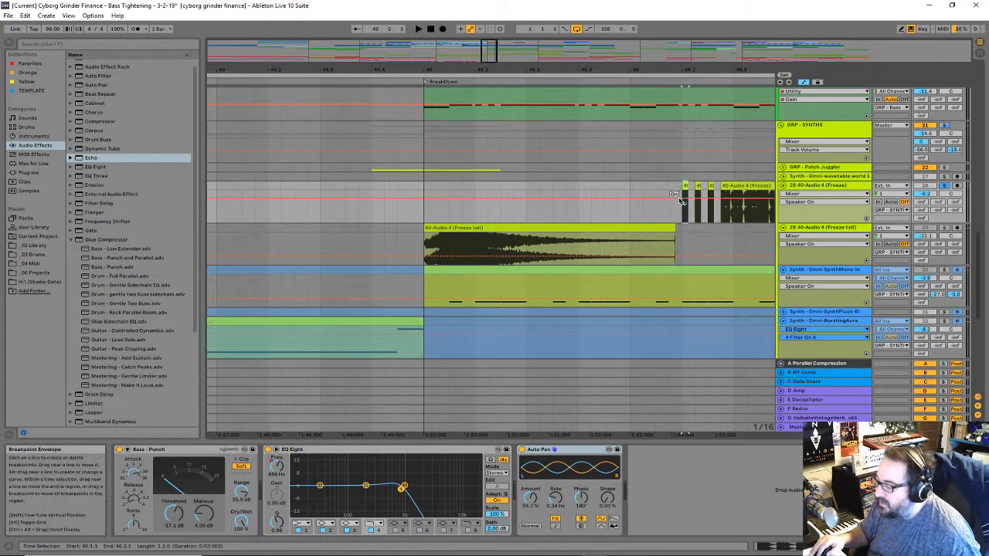
Step: Play the Breakdown from its start with the 40-Audio 4 (Freeze tail) track added to the solo
left_click(460, 227)
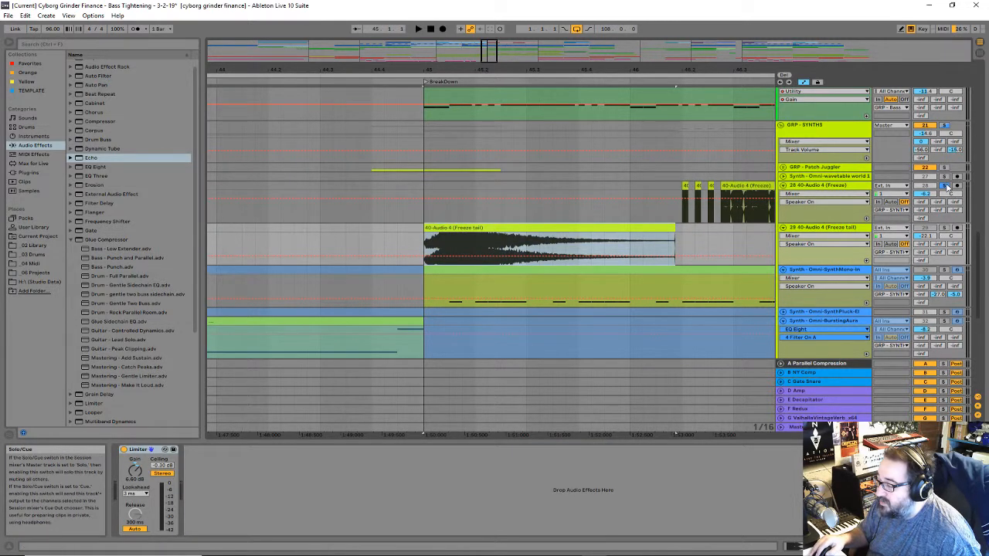
left_click(943, 227)
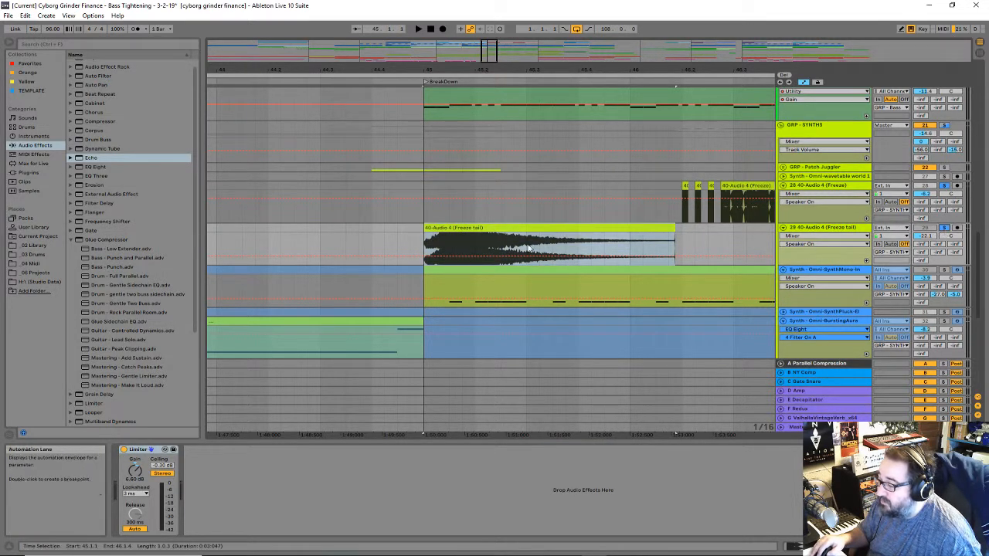
left_click(504, 228)
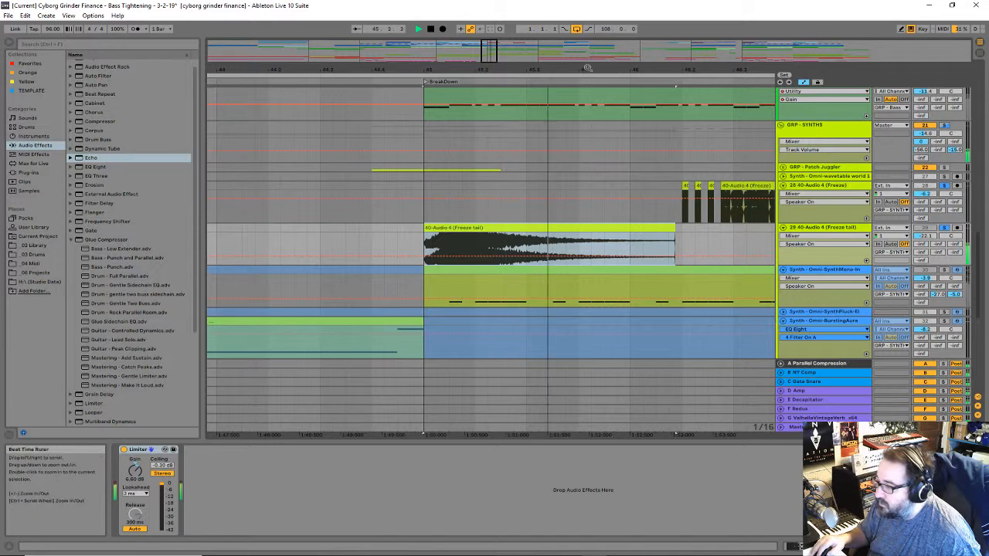
left_click_drag(587, 70, 574, 31)
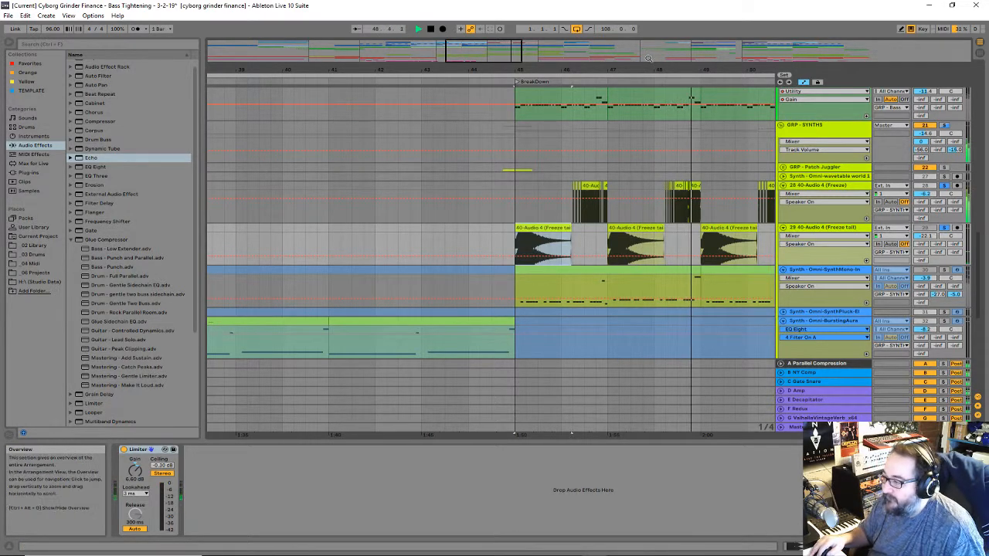
left_click_drag(634, 67, 440, 28)
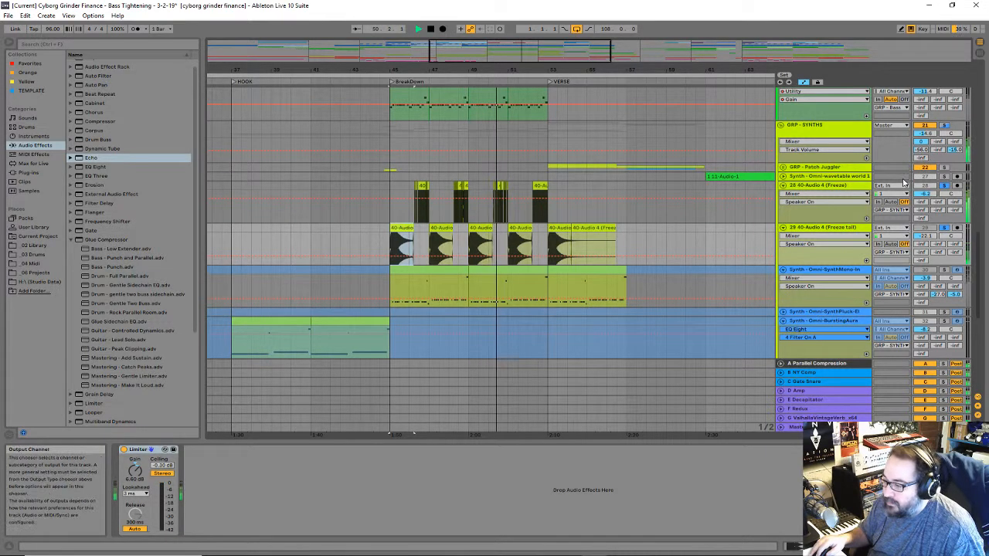
Step: Clear the solos and set the 40-Audio 4 (Freeze tail) track's volume to -19.4 dB while playing the Breakdown in the full mix
left_click(944, 186)
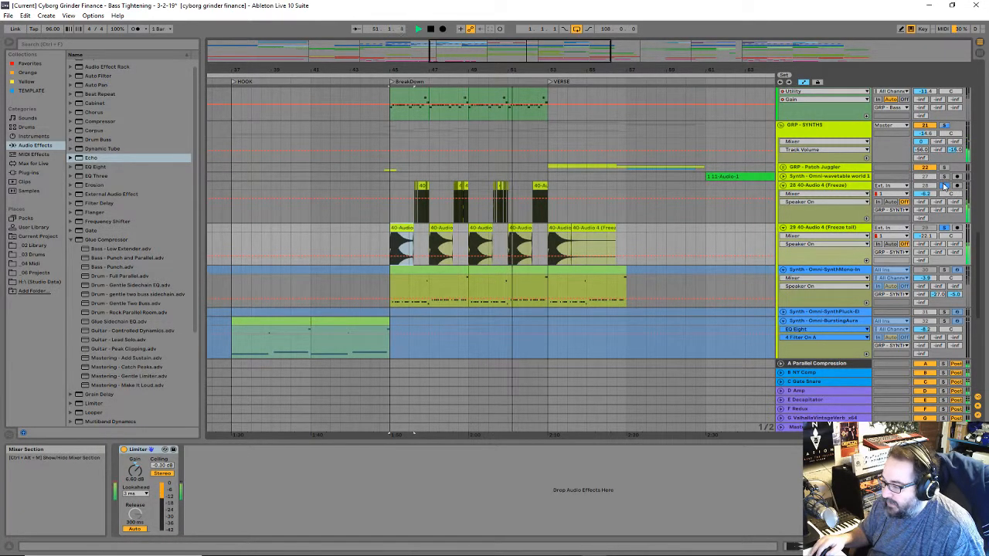
left_click(393, 132)
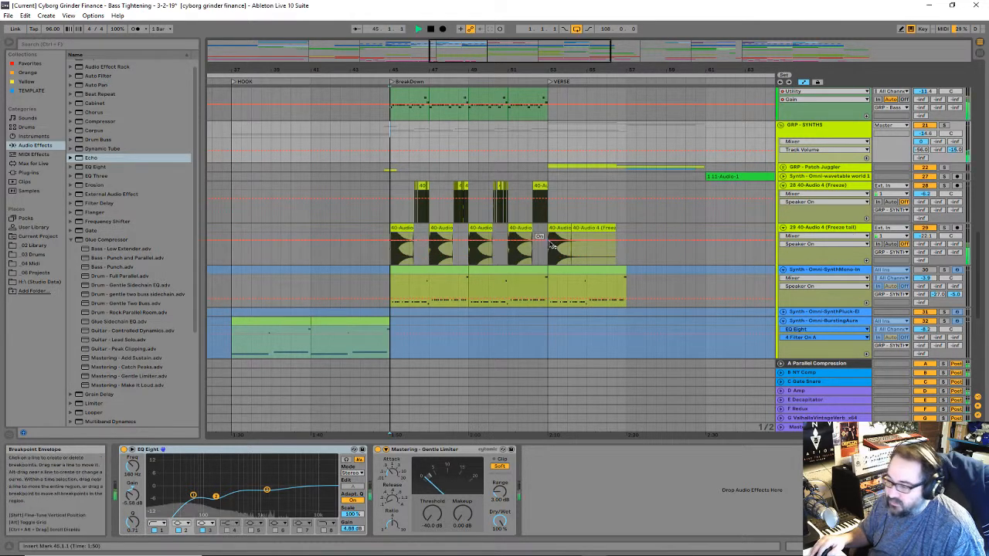
left_click(373, 221)
key("space")
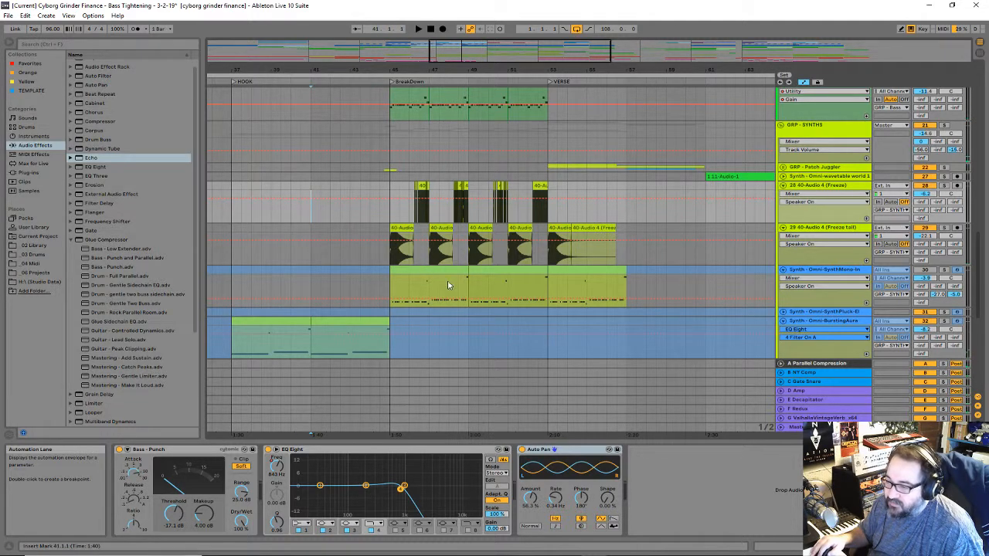
key("space")
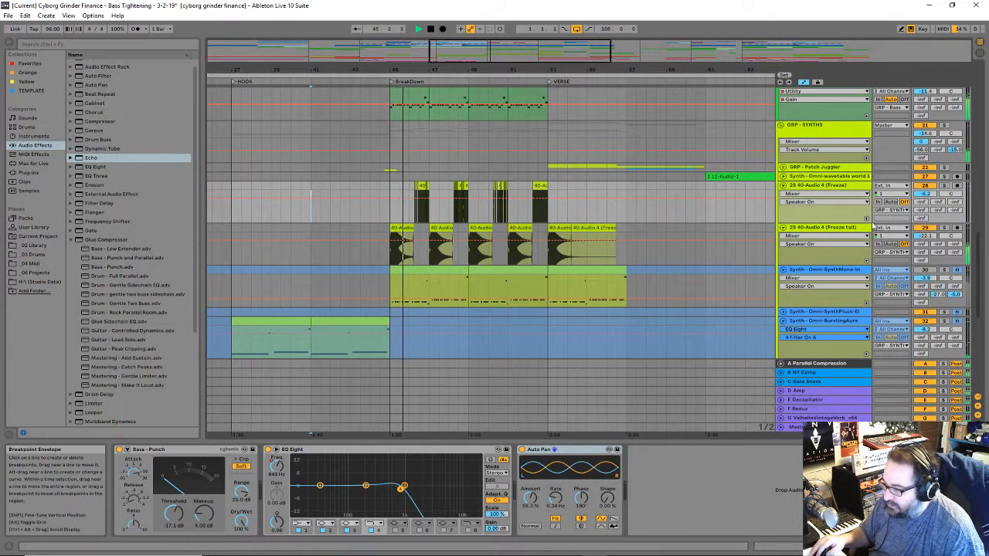
left_click(927, 236)
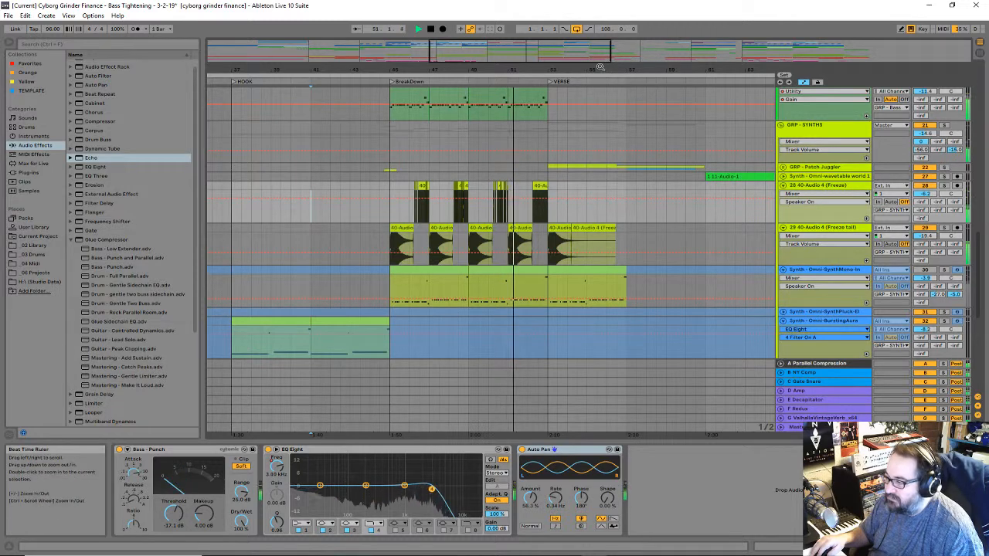
Step: Examine the drum, bass, synth and FX tracks across the whole arrangement
left_click_drag(599, 68, 653, 259)
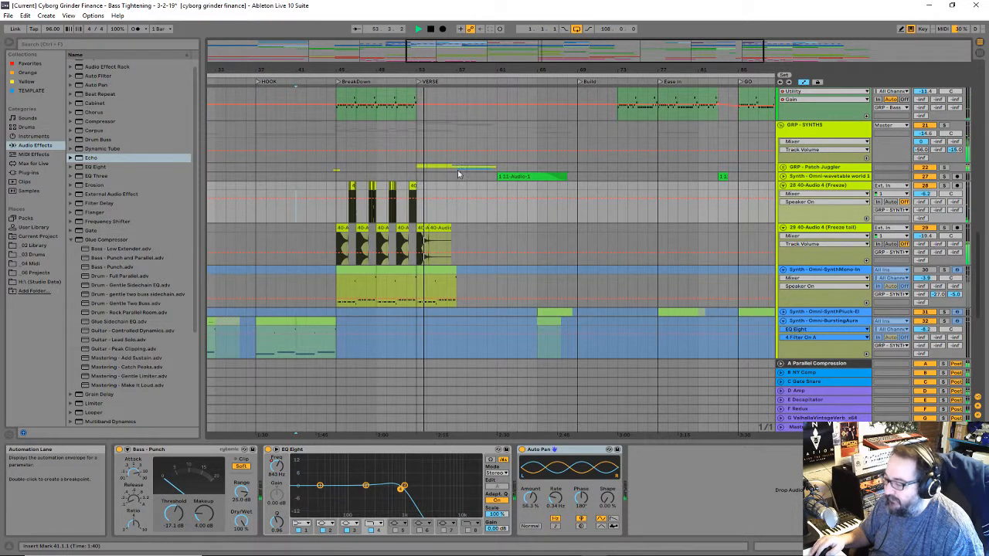
left_click_drag(491, 67, 490, 151)
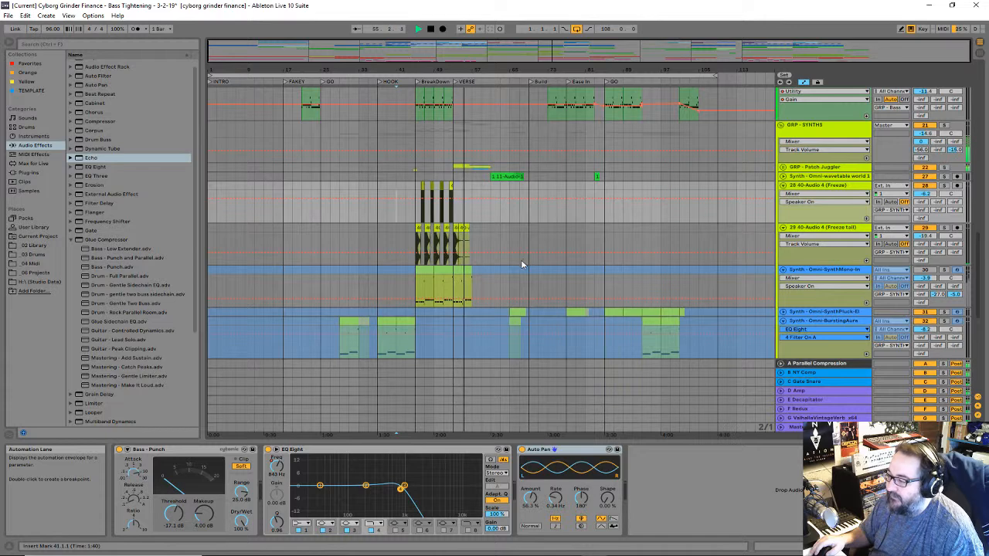
scroll(522, 264, "up", 1)
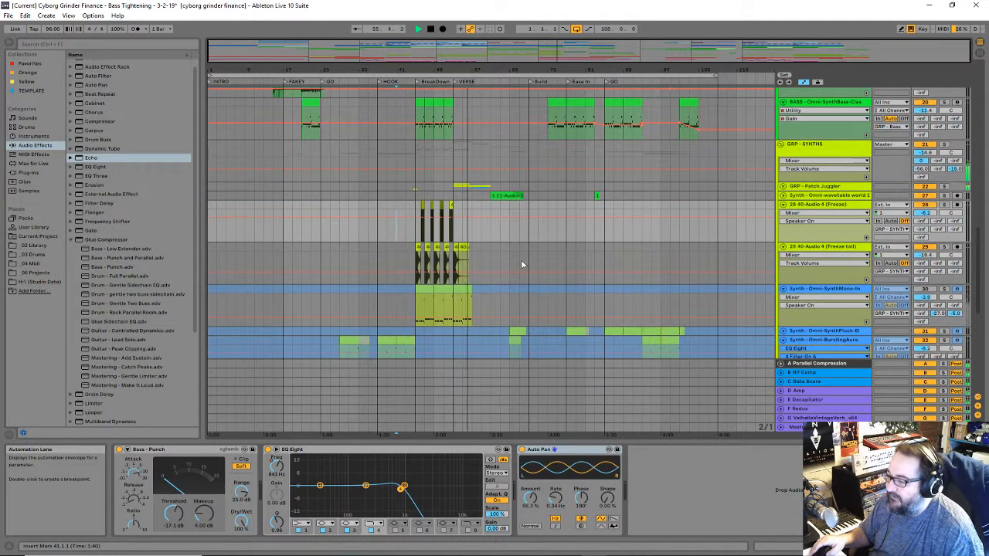
scroll(522, 264, "up", 4)
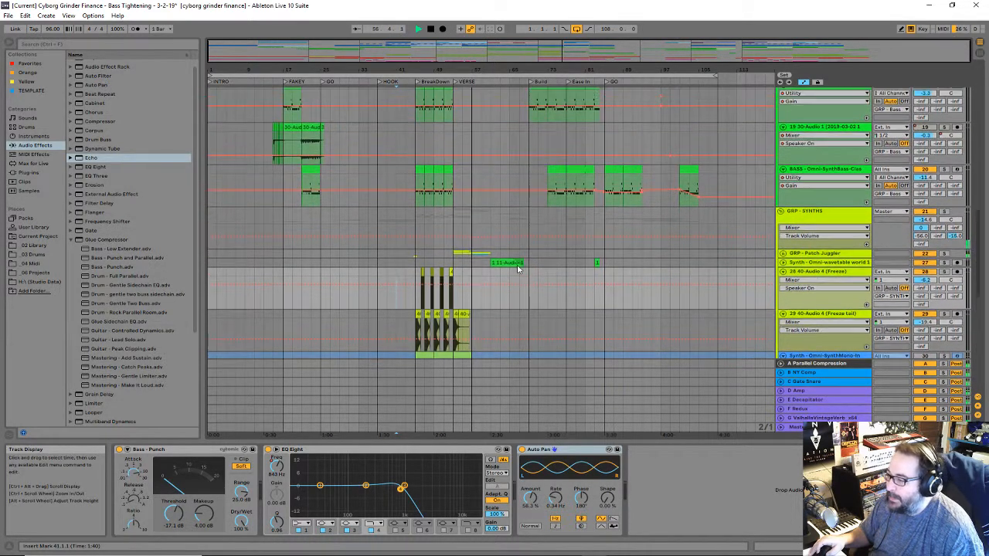
scroll(515, 268, "up", 7)
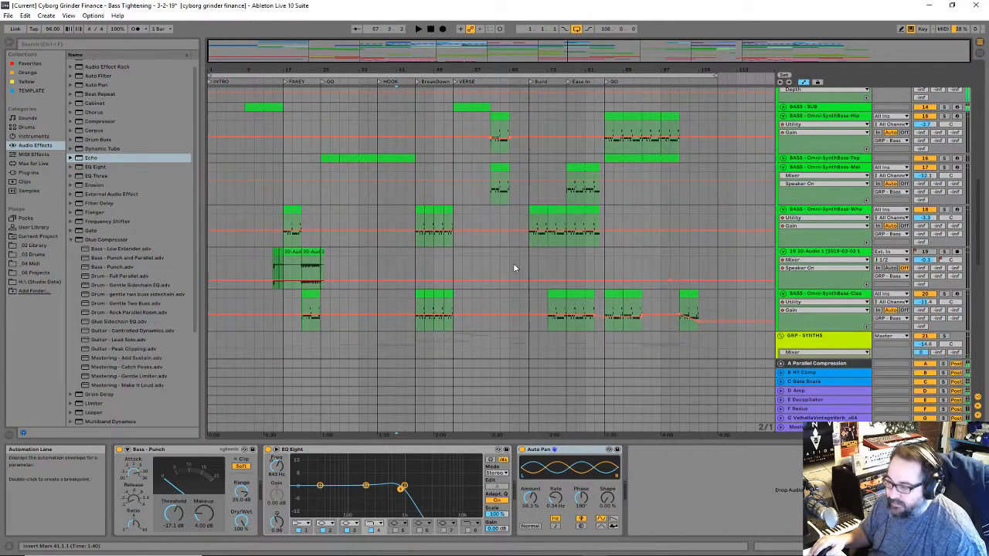
scroll(510, 271, "up", 7)
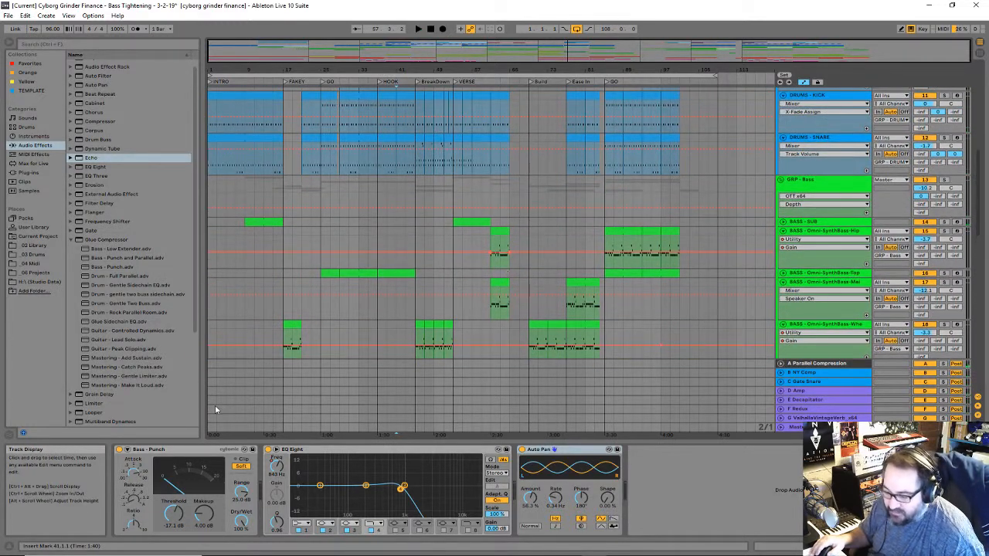
scroll(371, 348, "down", 11)
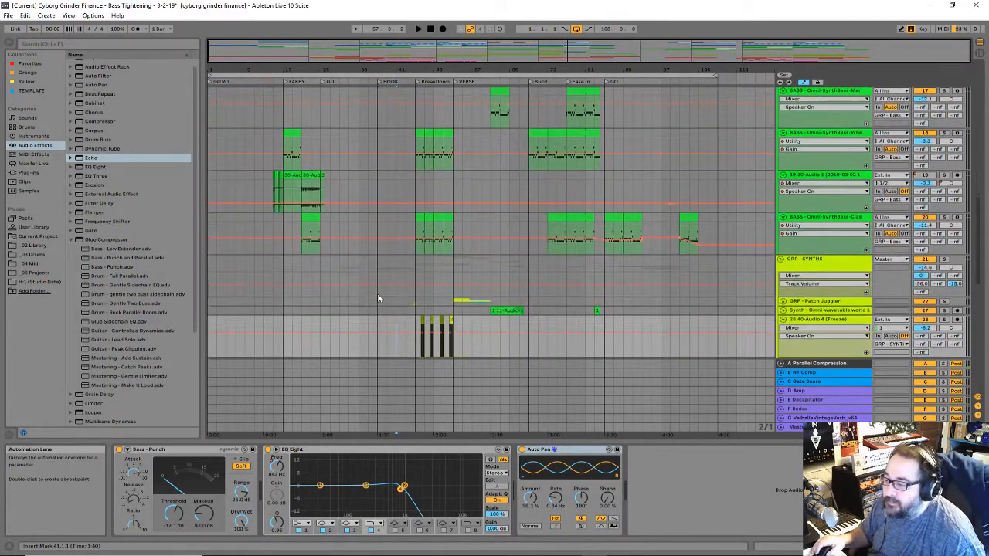
scroll(377, 293, "down", 9)
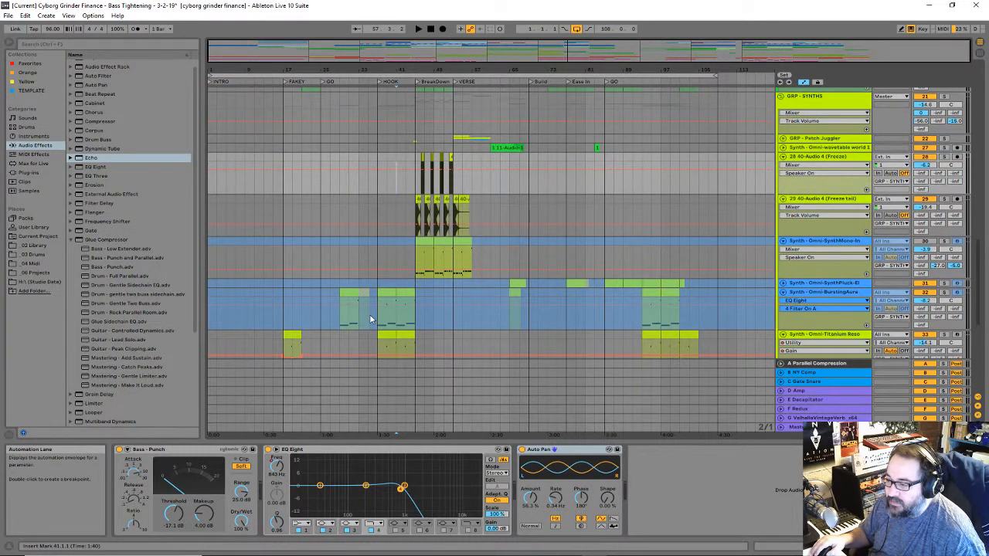
scroll(370, 324, "down", 9)
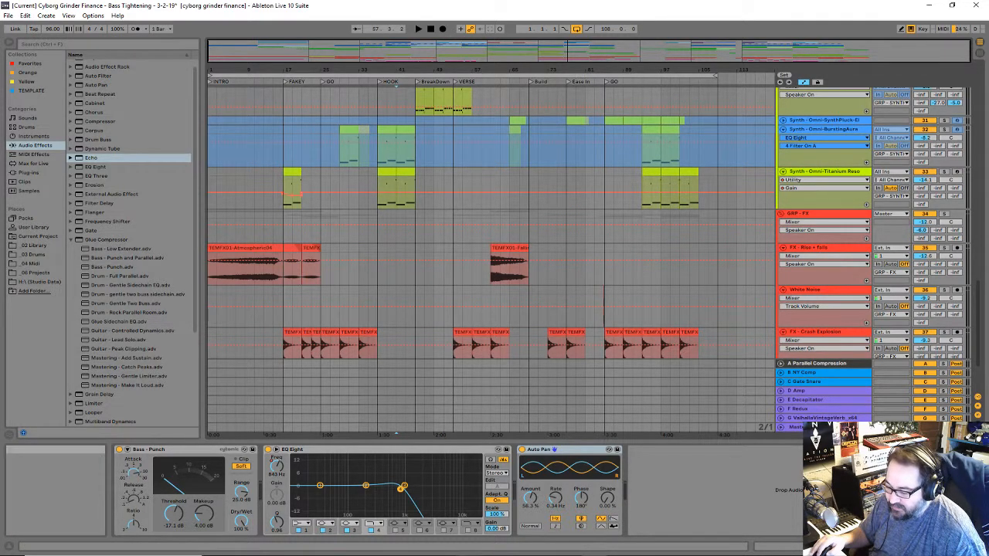
Step: Switch to the Notepad to-do list and add "1. Look for a cool vocal sample" above the existing items
left_click(469, 555)
left_click(424, 510)
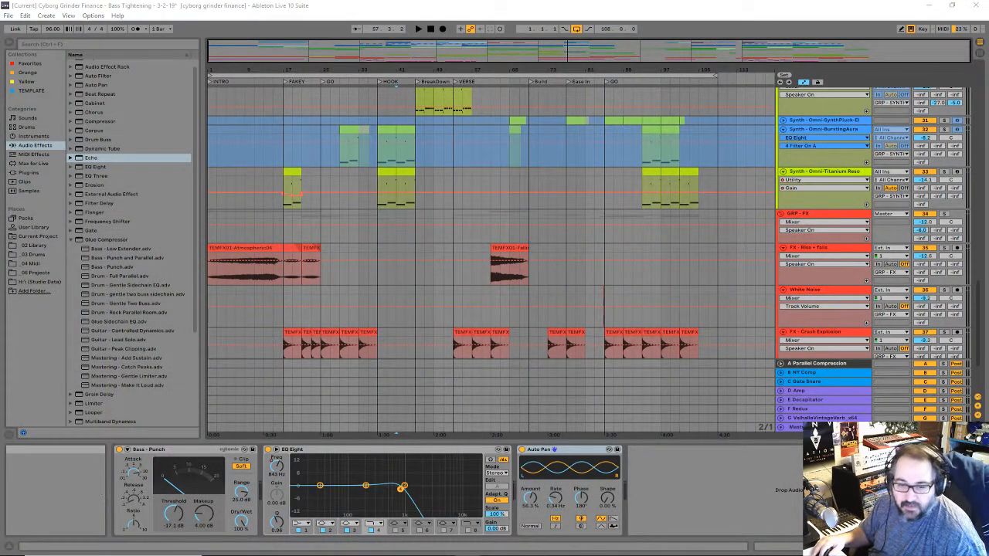
left_click_drag(1, 33, 238, 59)
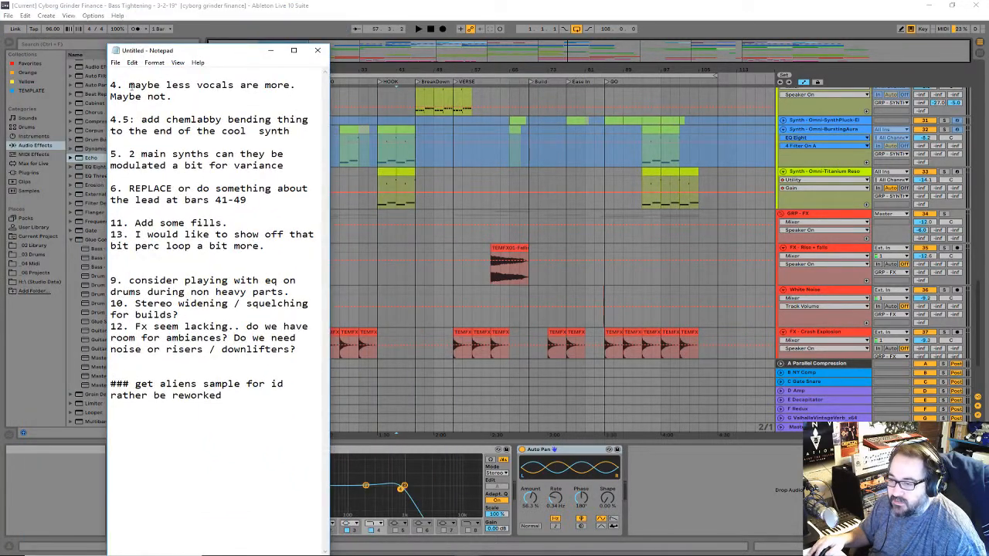
key("Return")
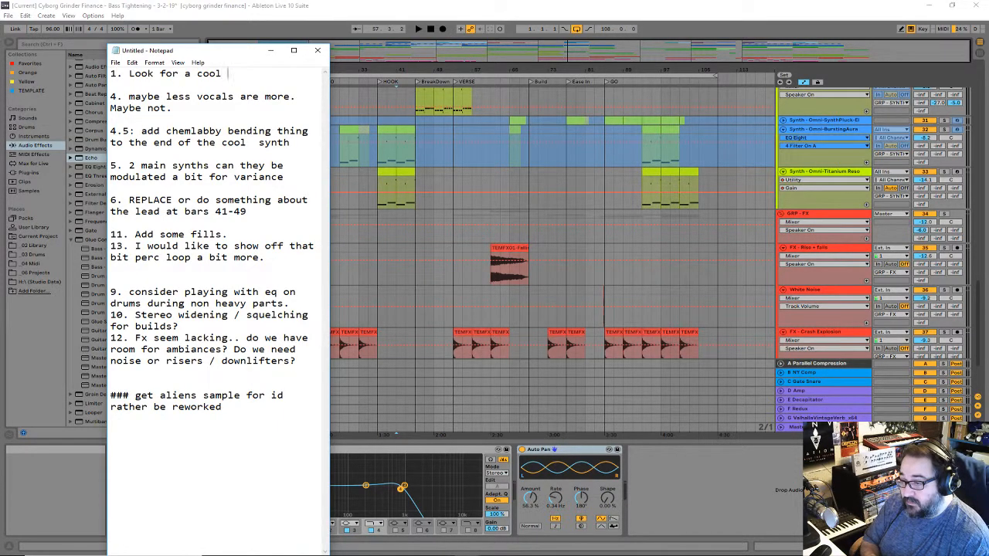
key("Return")
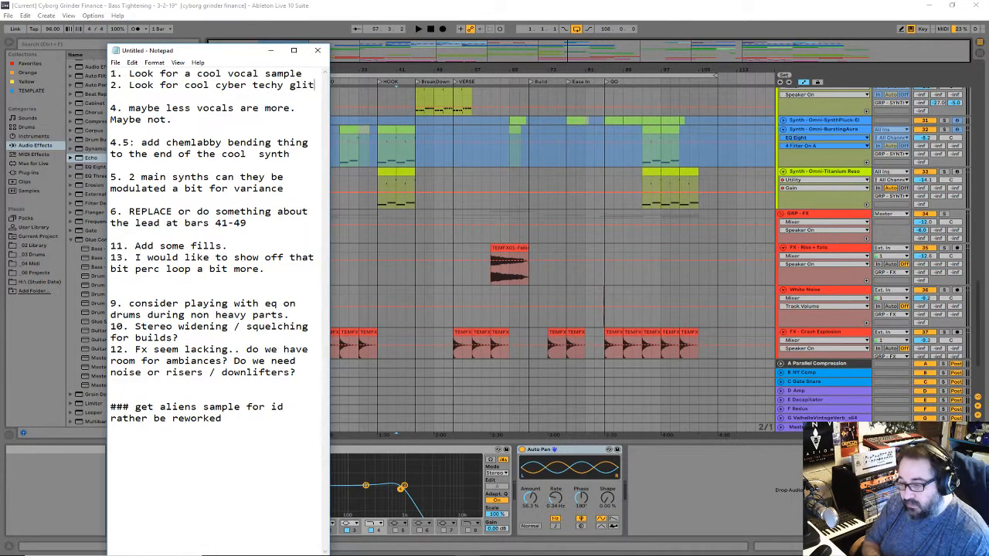
Step: Add "2. Look for cool cyber techy glitchy technology sounds" to the to-do list and start an empty item 3
type("chy ")
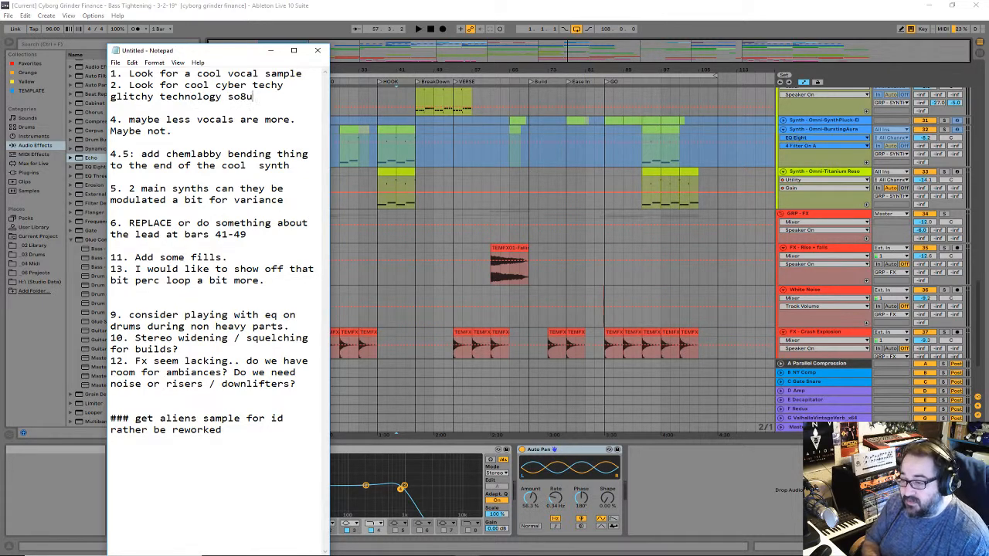
type("technology sounds")
key("Return")
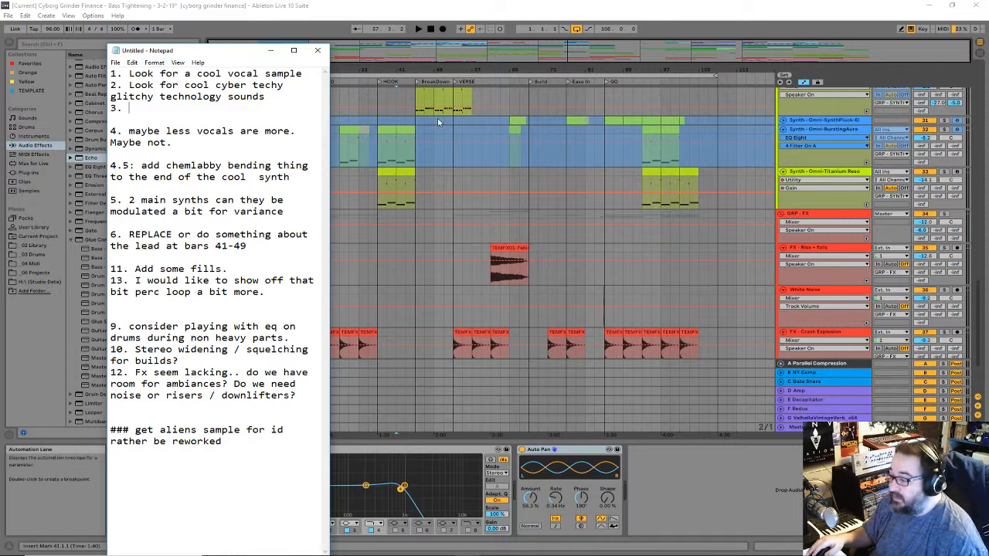
Step: Switch back to Ableton Live and play the clip before the Build section with the FX - Rise + falls track soloed
scroll(700, 224, "down", 4)
left_click(666, 180)
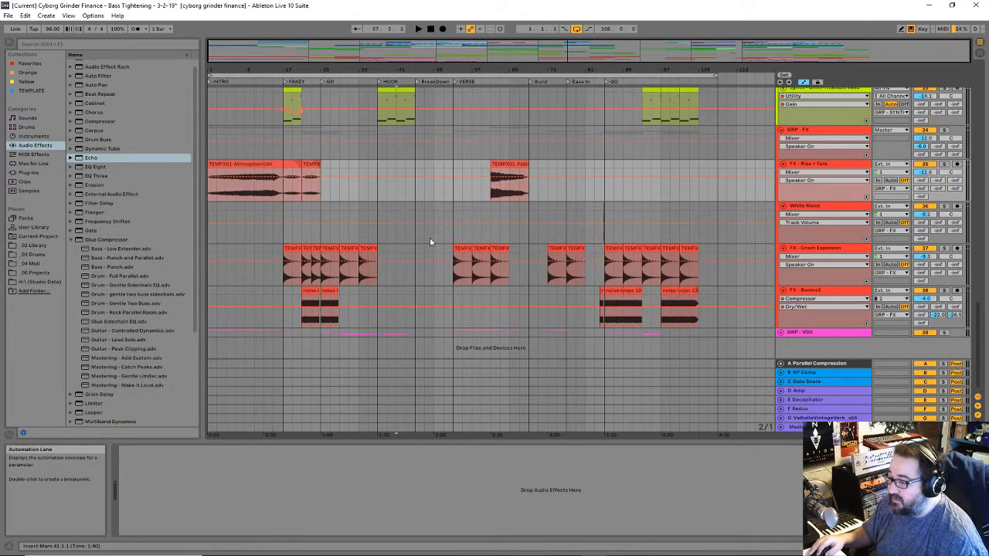
left_click(221, 163)
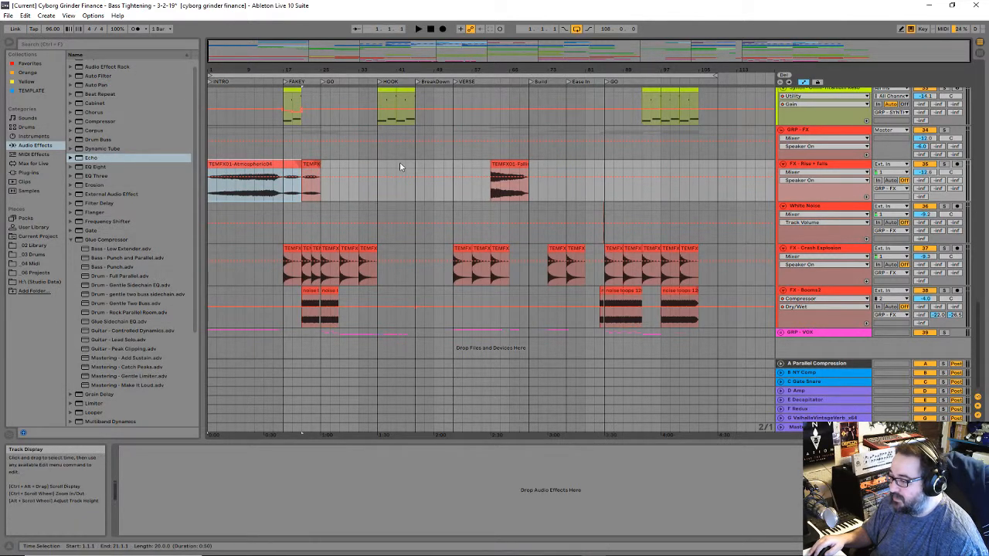
left_click(508, 165)
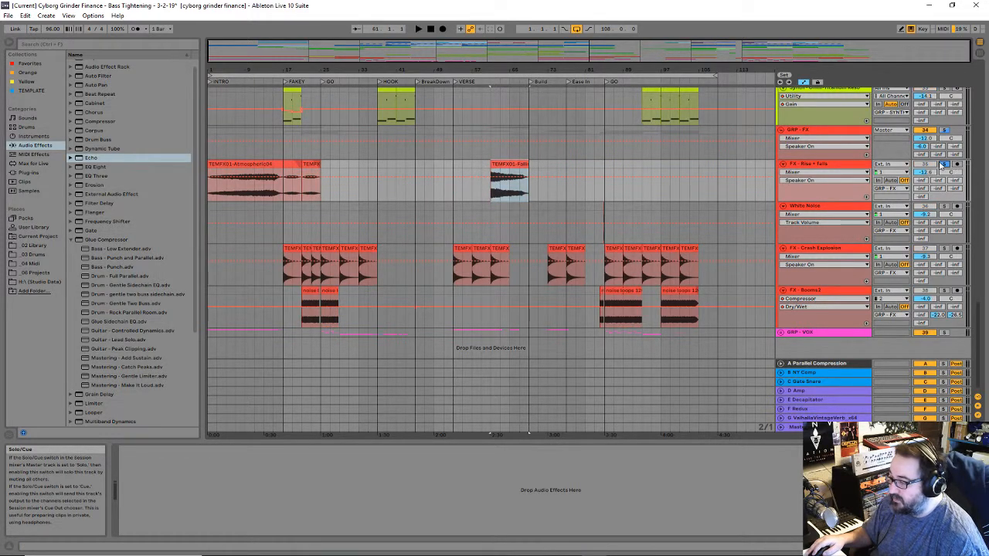
key("space")
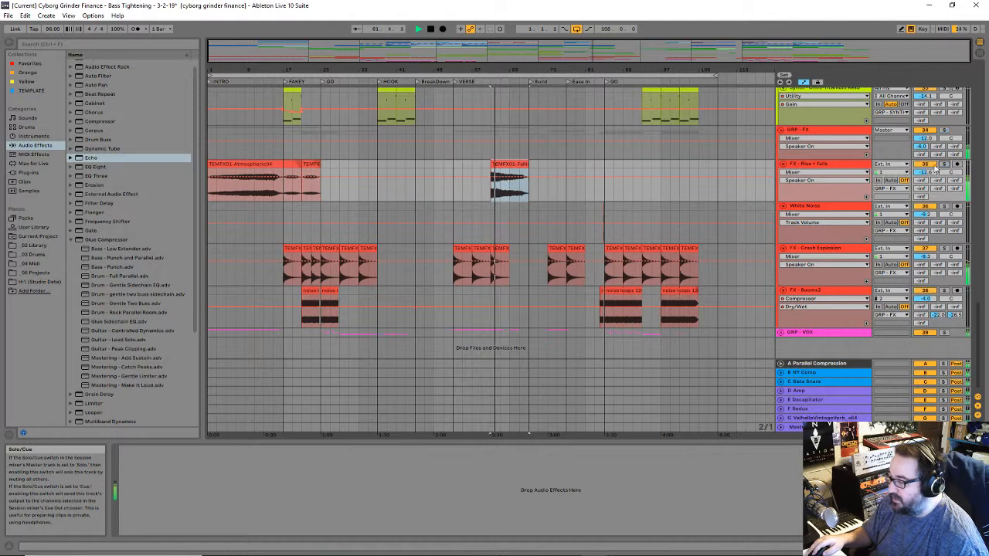
key("space")
Step: Play the crash clip at the start of the last GO section with the FX - Crash Explosion track soloed
left_click(944, 248)
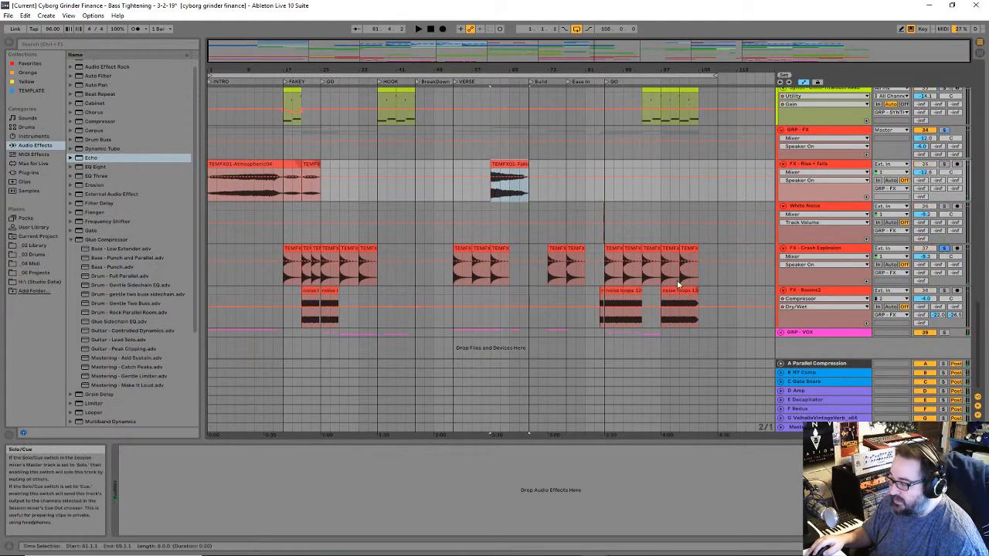
left_click(618, 255)
key("space")
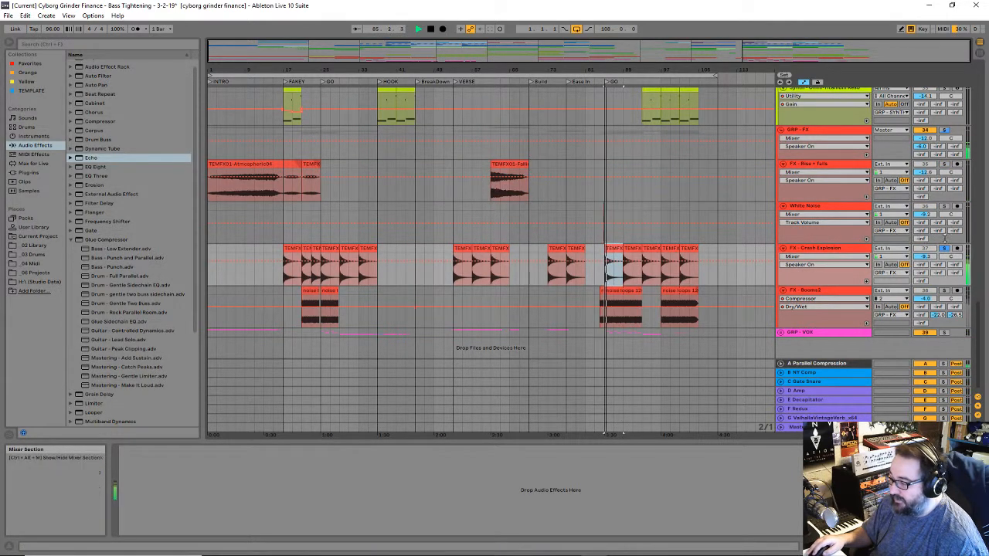
key("space")
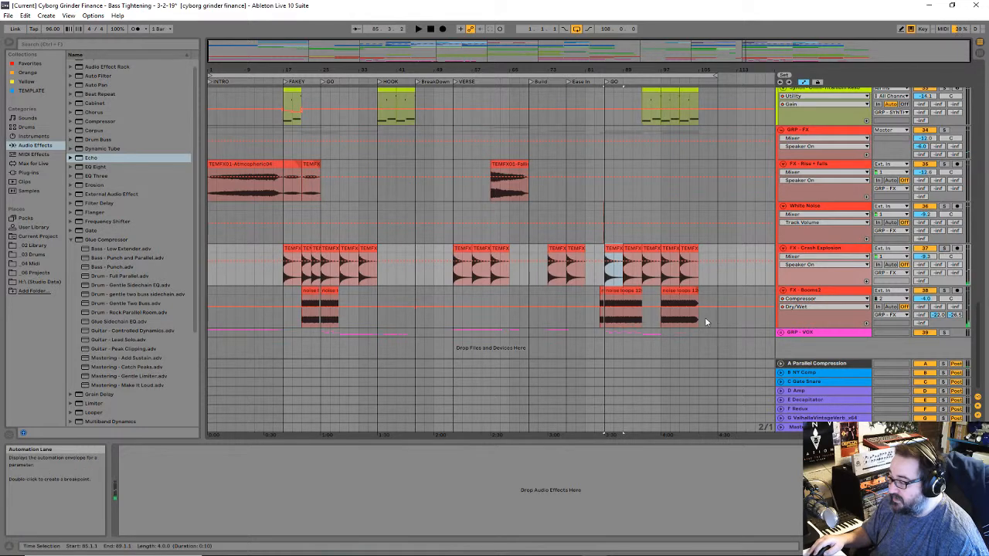
Step: Play the noise loop at the start of the last GO section with the FX - Booms2 track soloed, and select that track
left_click(618, 292)
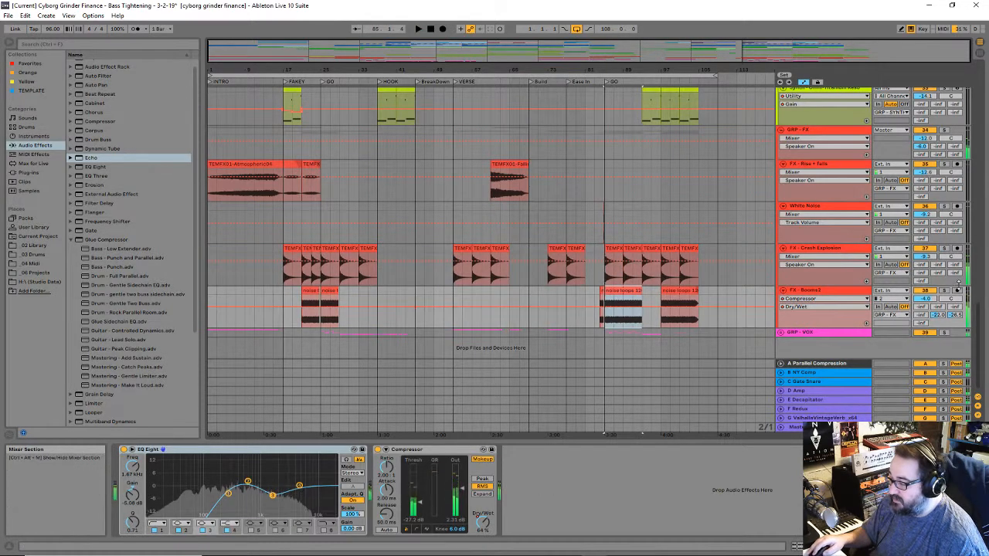
left_click(944, 290)
key("space")
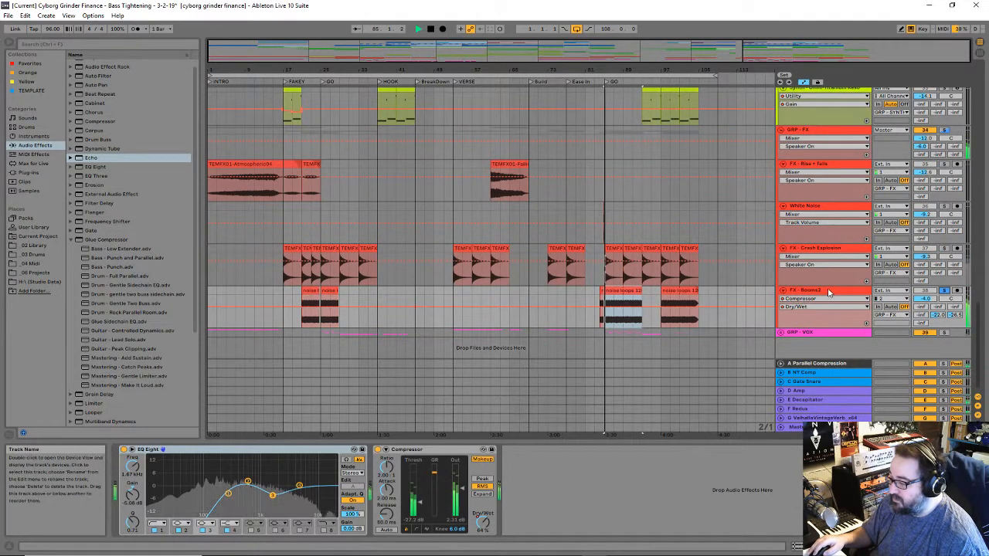
key("space")
left_click(828, 292)
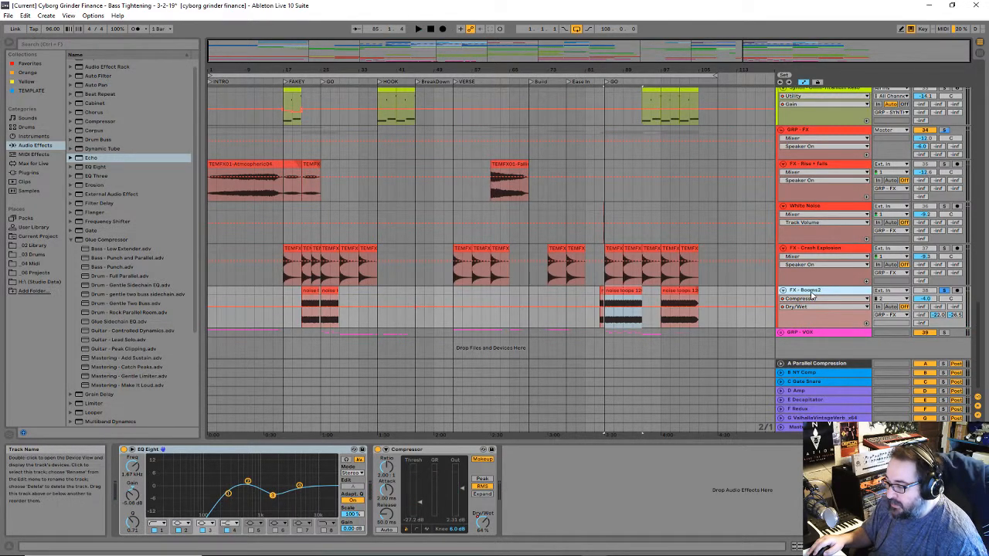
Step: Recolour the FX - Booms2 track and all of its noise loop clips blue to match the drum tracks
right_click(801, 291)
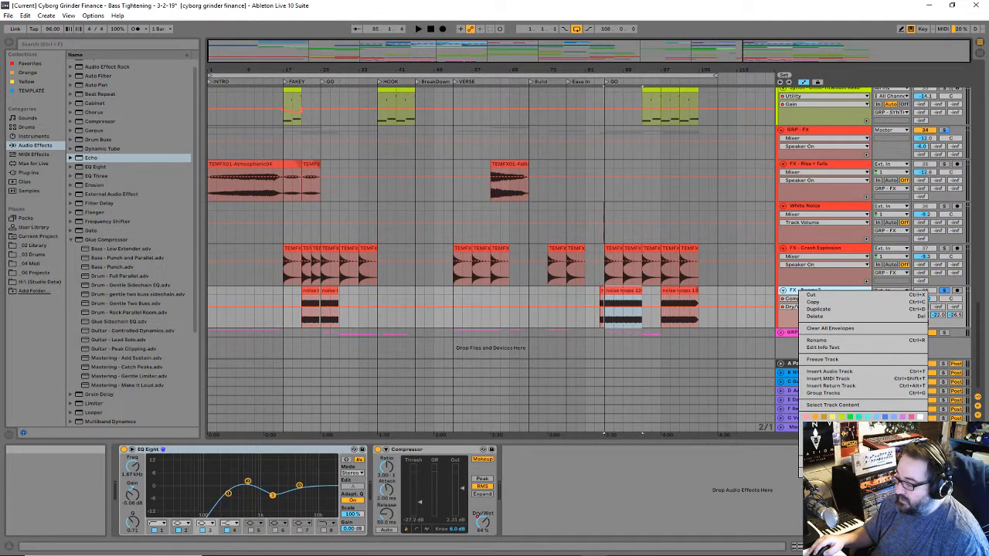
left_click(884, 426)
left_click_drag(728, 299, 150, 314)
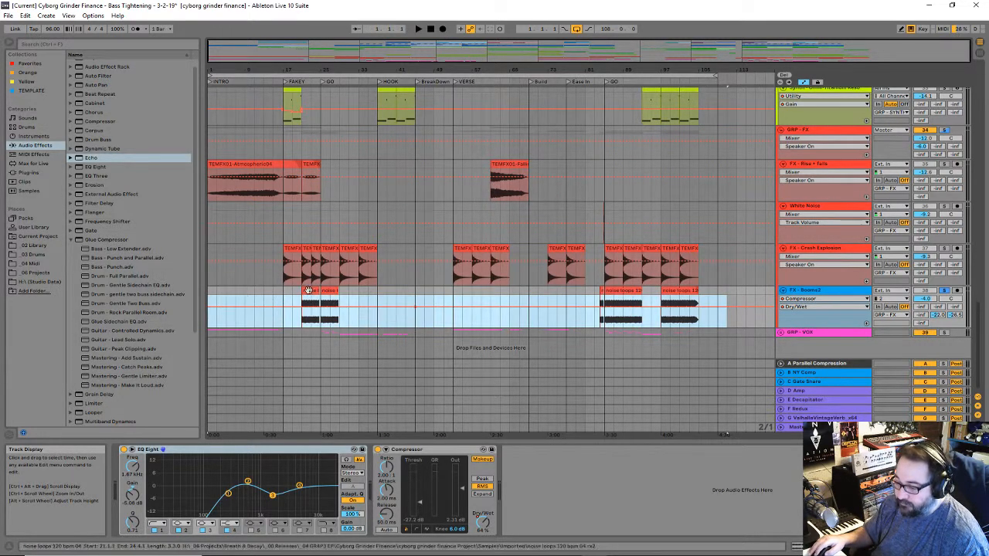
left_click_drag(734, 295, 185, 296)
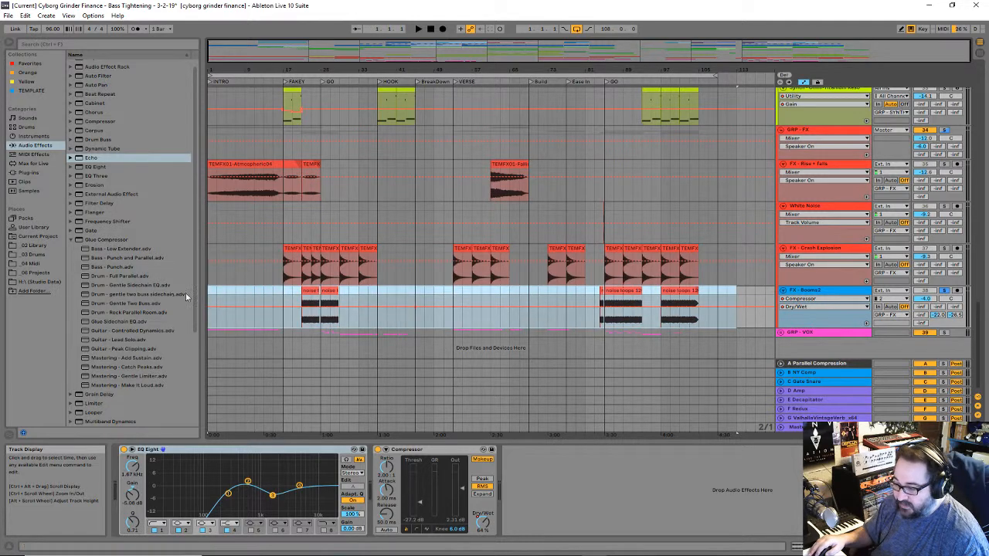
right_click(316, 289)
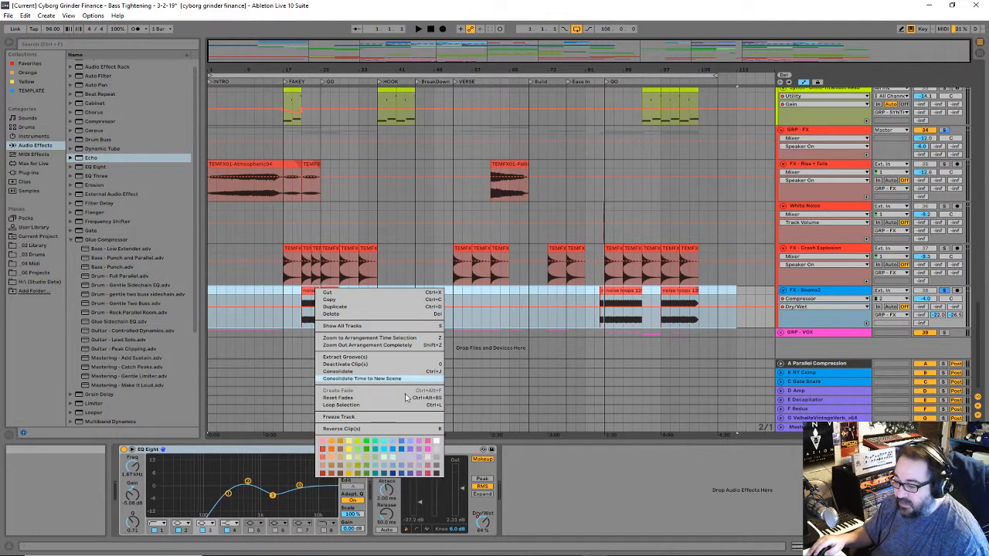
left_click(398, 450)
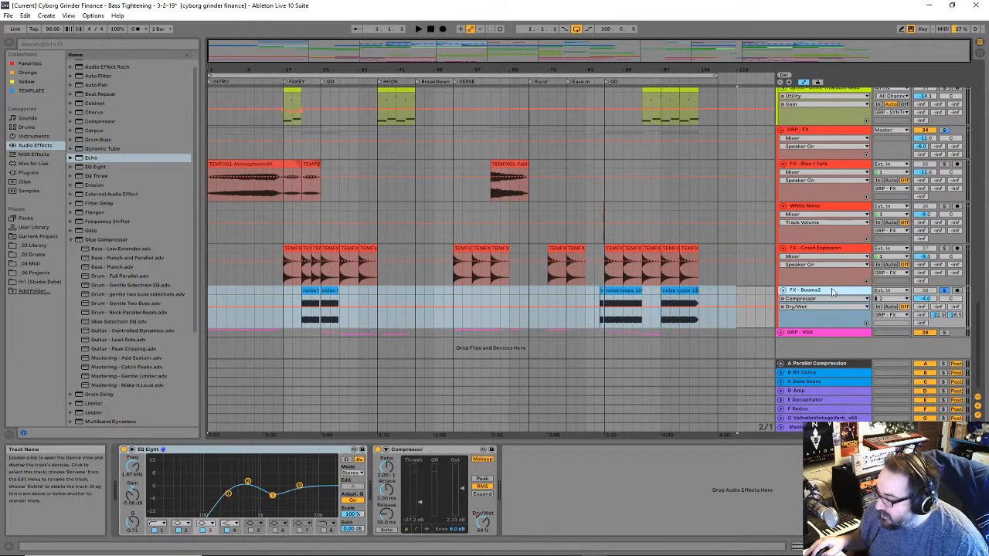
Step: Set the FX - Booms2 track volume to -16 dB and move the track out of the FX group to above Techy Percs
left_click(931, 299)
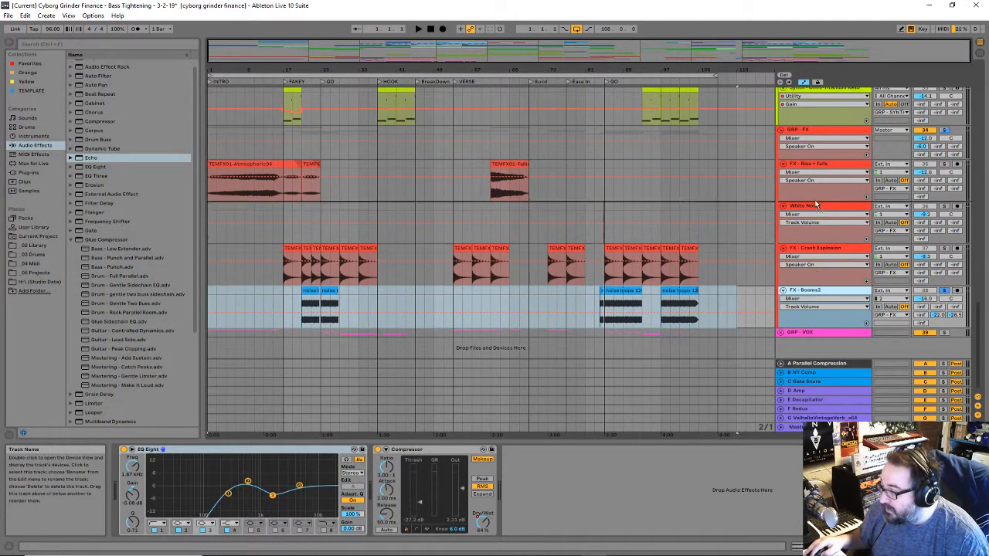
scroll(817, 95, "up", 1)
scroll(817, 94, "up", 6)
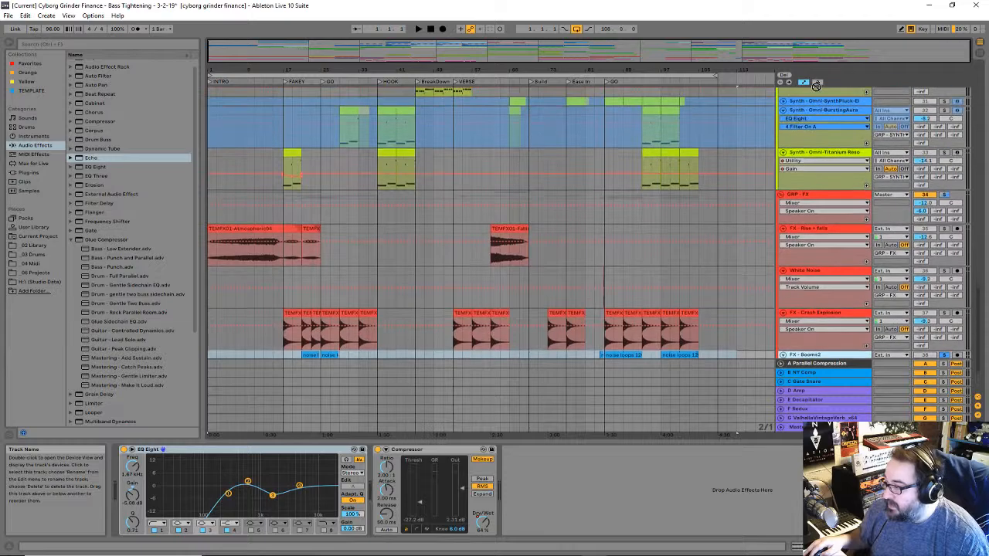
scroll(817, 85, "up", 7)
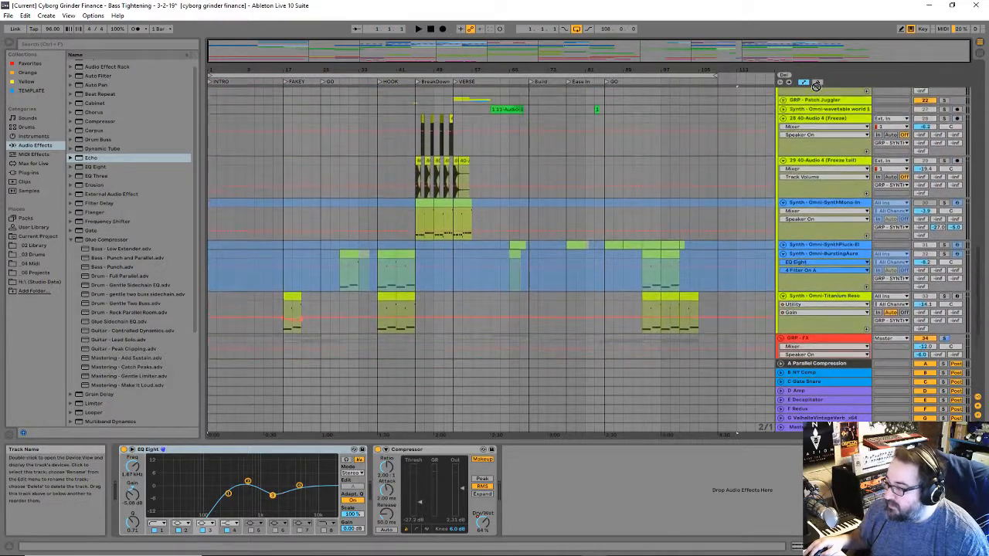
scroll(816, 85, "up", 7)
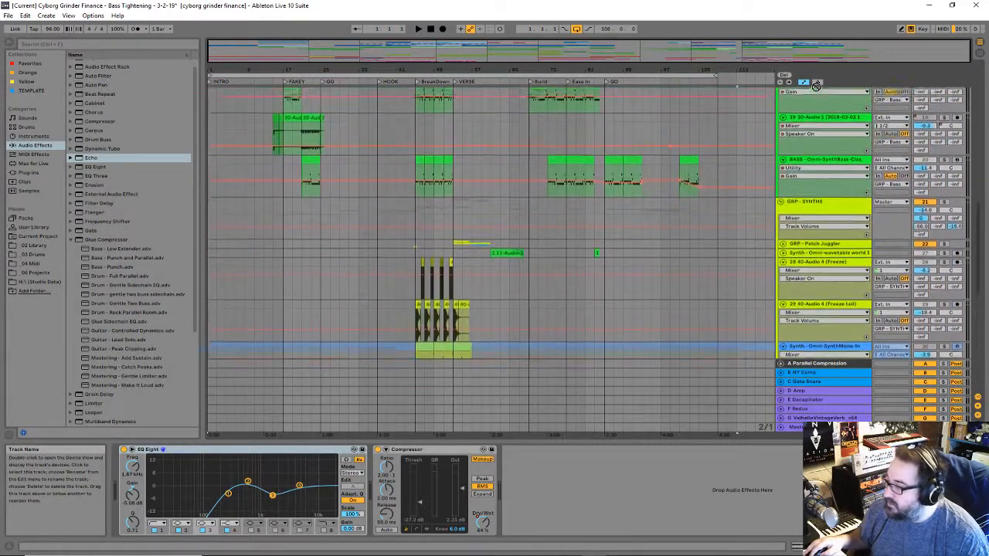
scroll(815, 85, "up", 7)
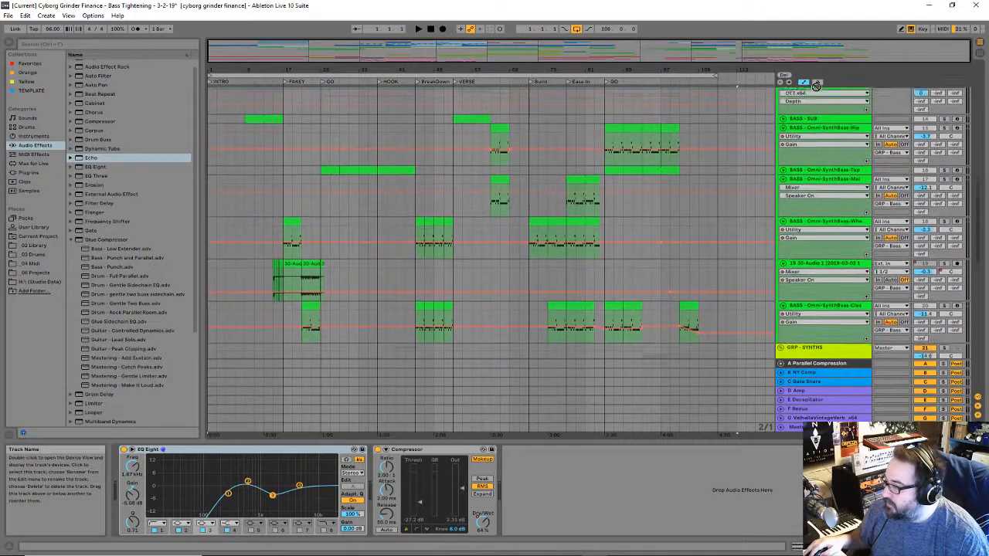
scroll(816, 85, "up", 7)
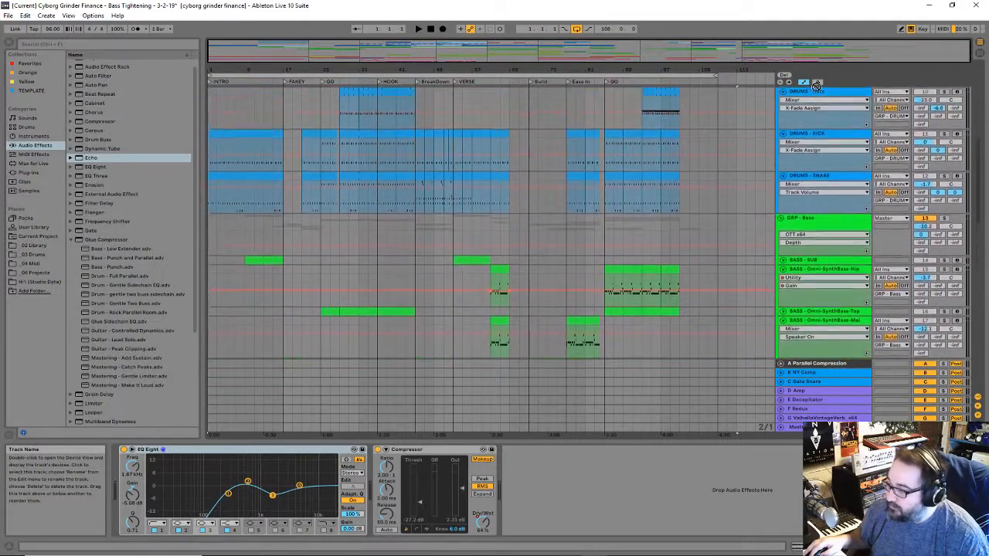
scroll(815, 85, "up", 7)
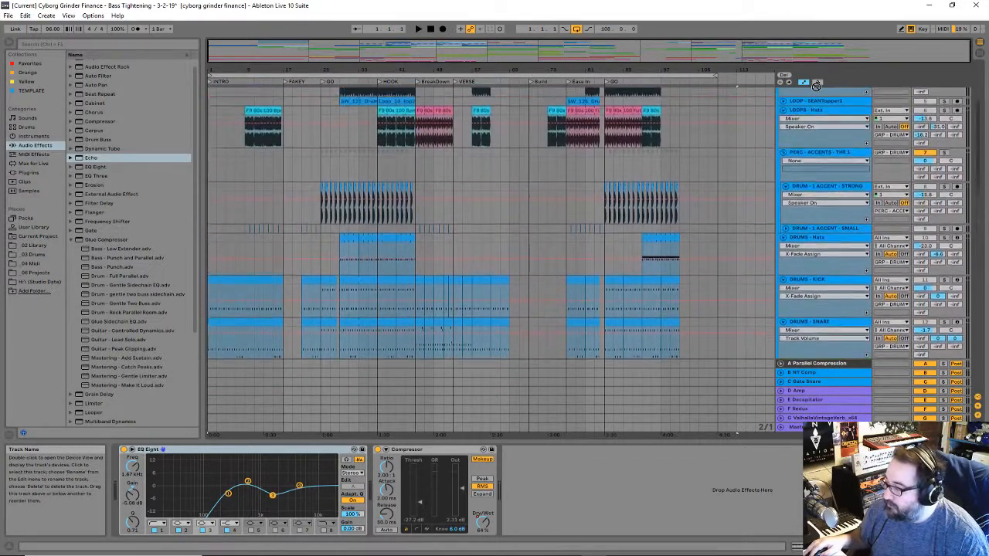
scroll(816, 85, "up", 2)
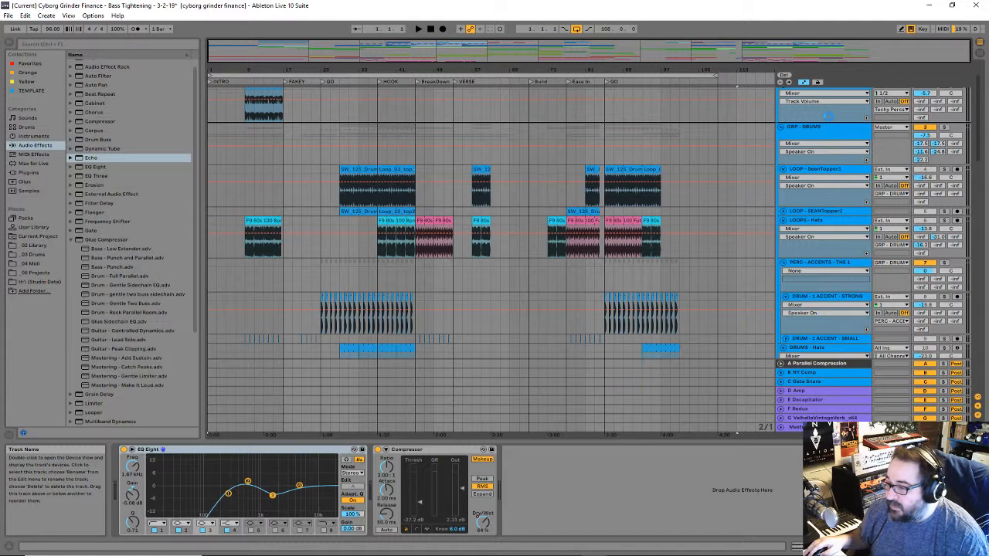
scroll(830, 116, "up", 3)
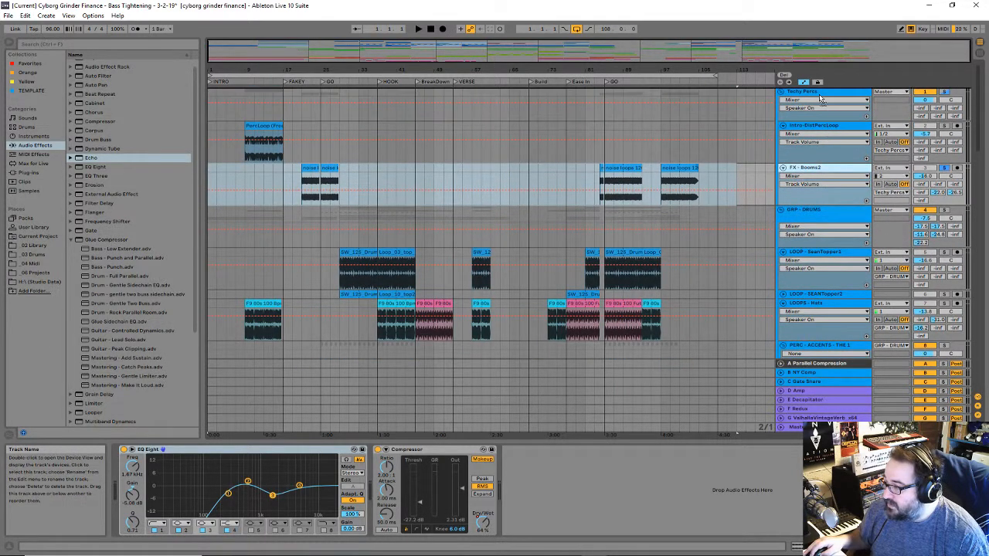
left_click_drag(819, 93, 820, 93)
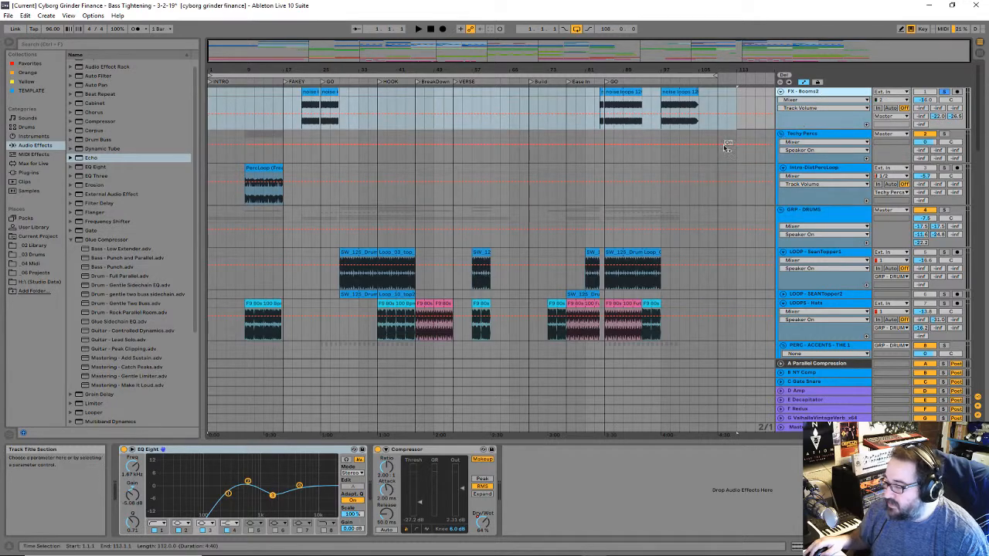
Step: Play the full mix from the start of the FAKEY section with FX - Booms2 unsoloed
scroll(629, 187, "down", 2)
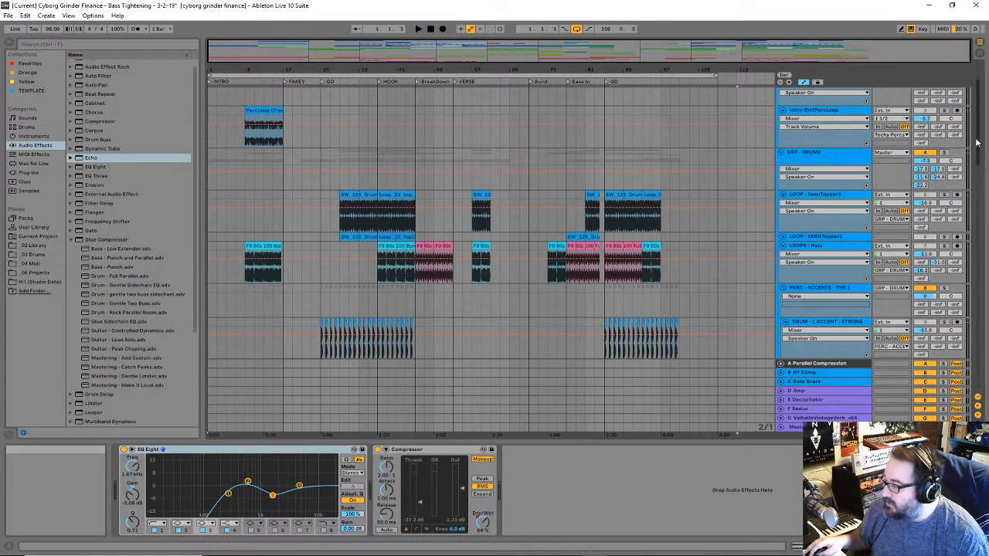
left_click_drag(976, 143, 984, 108)
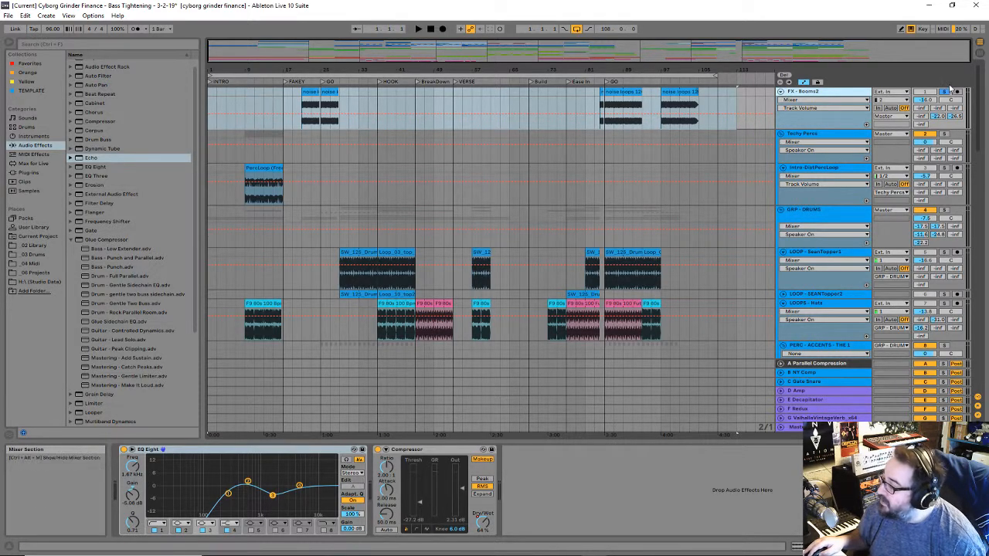
left_click(286, 104)
key("space")
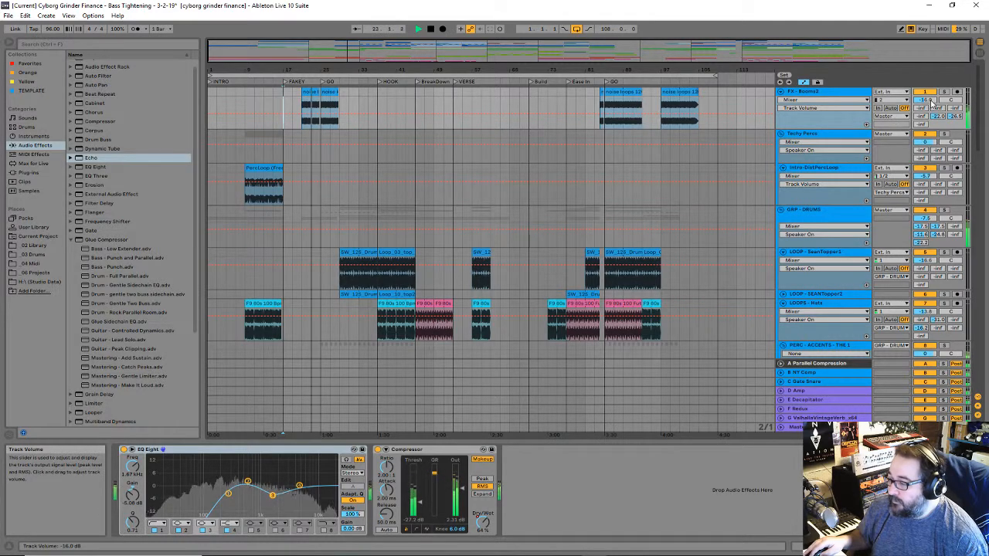
Step: Copy the Mastering - Gentle Limiter from the GRP - FX track to the FX - Booms2 track, placing it after the Compressor
scroll(712, 233, "down", 10)
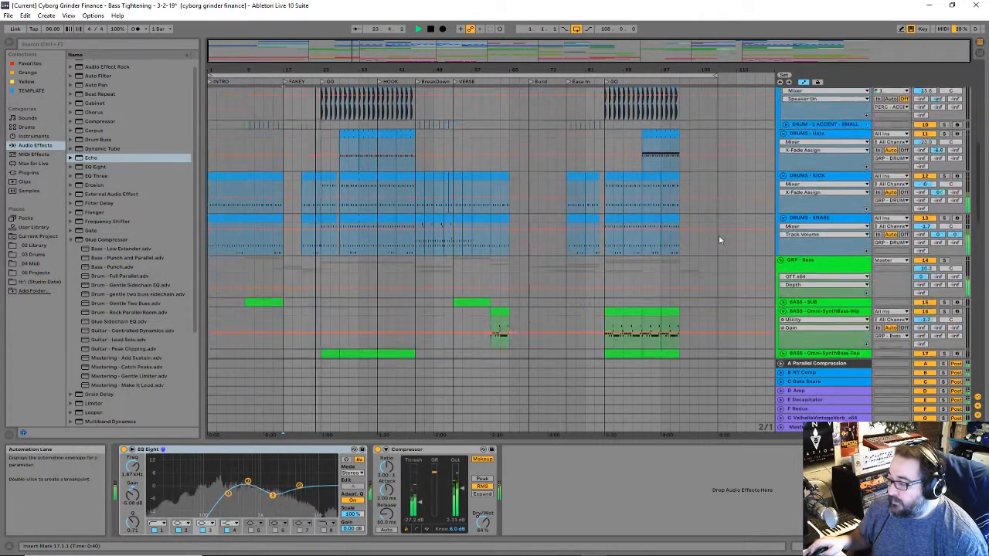
scroll(740, 246, "down", 15)
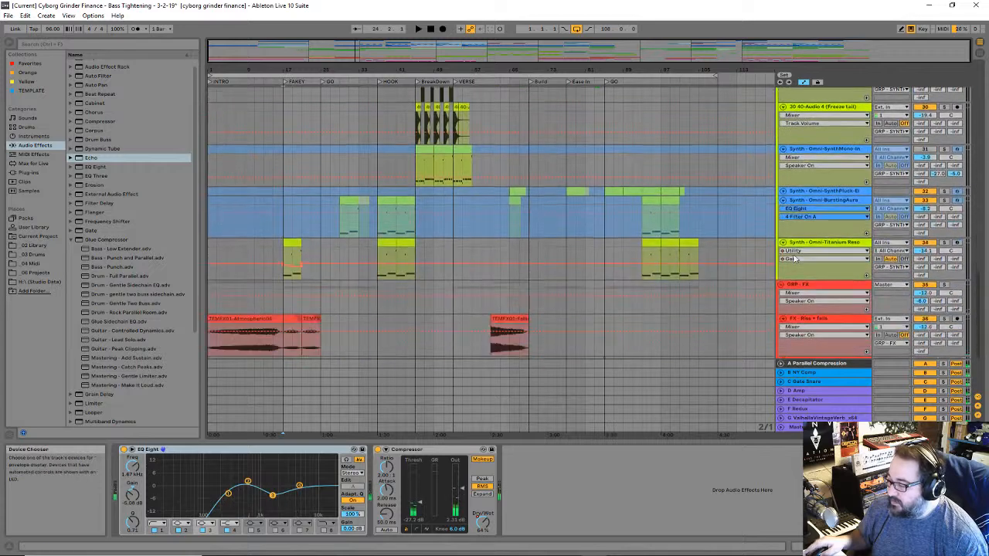
left_click(833, 251)
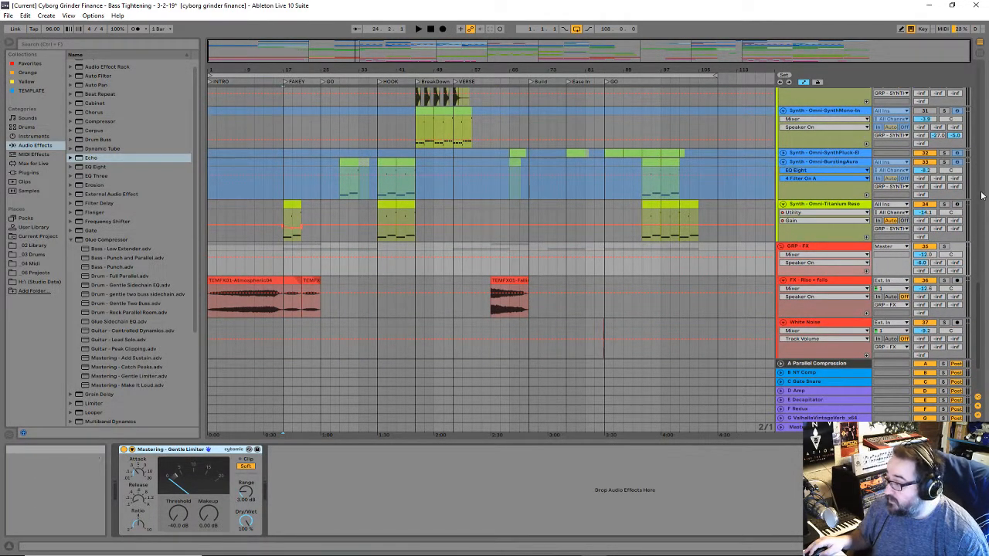
scroll(582, 221, "down", 3)
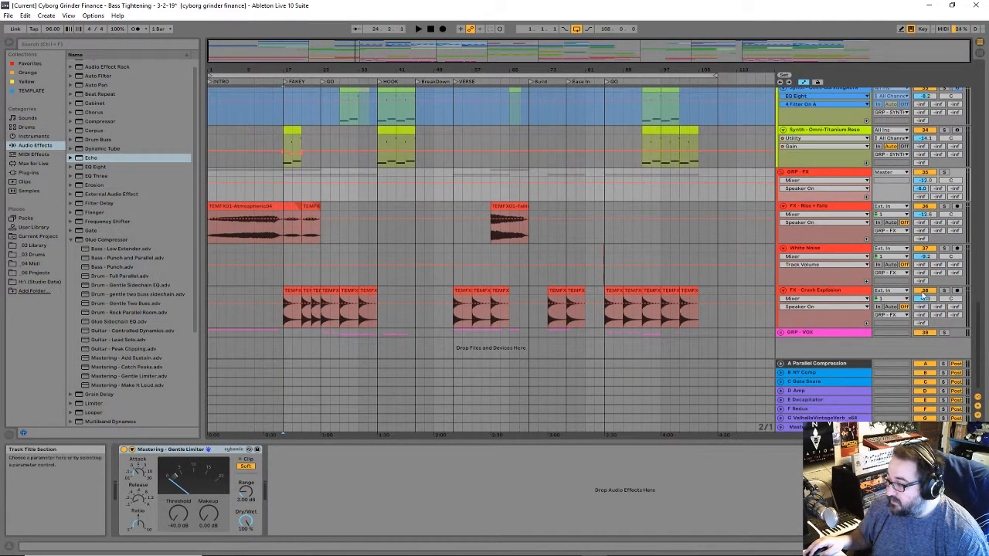
left_click(949, 292)
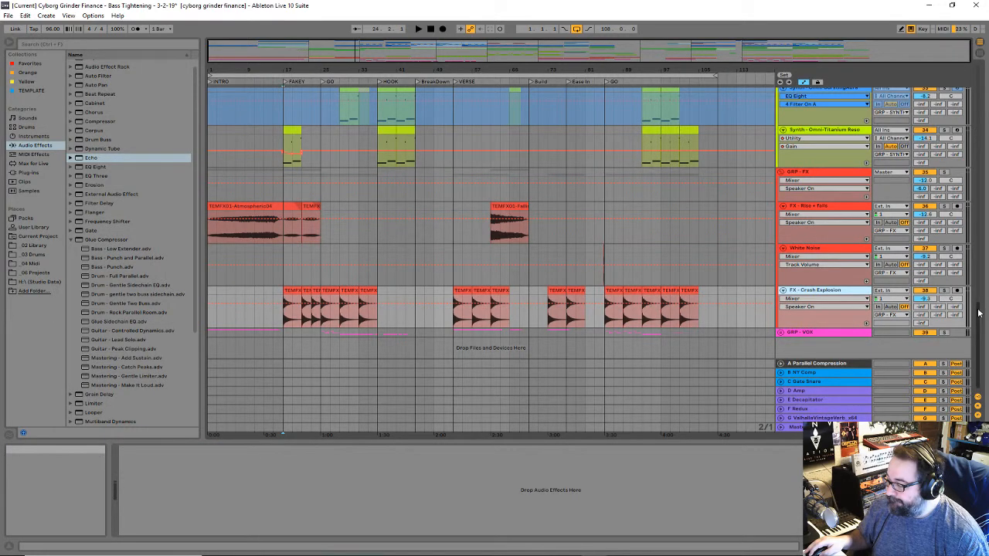
left_click_drag(981, 305, 980, 70)
left_click(807, 93)
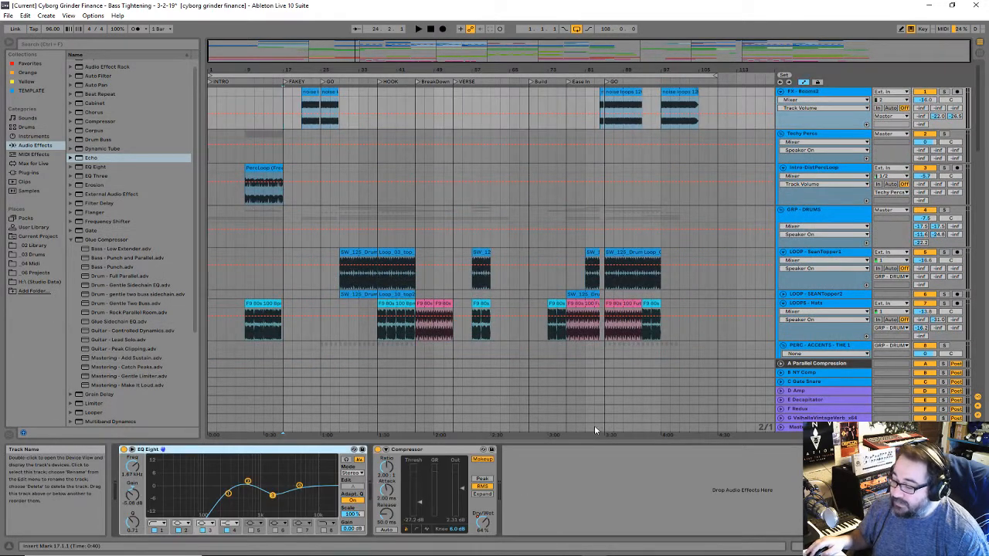
left_click(570, 472)
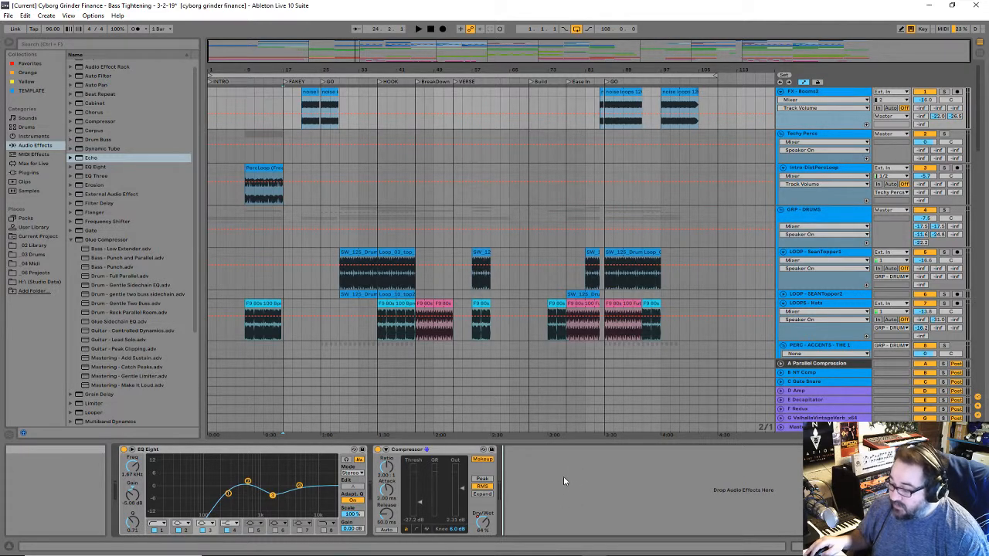
key("ctrl+v")
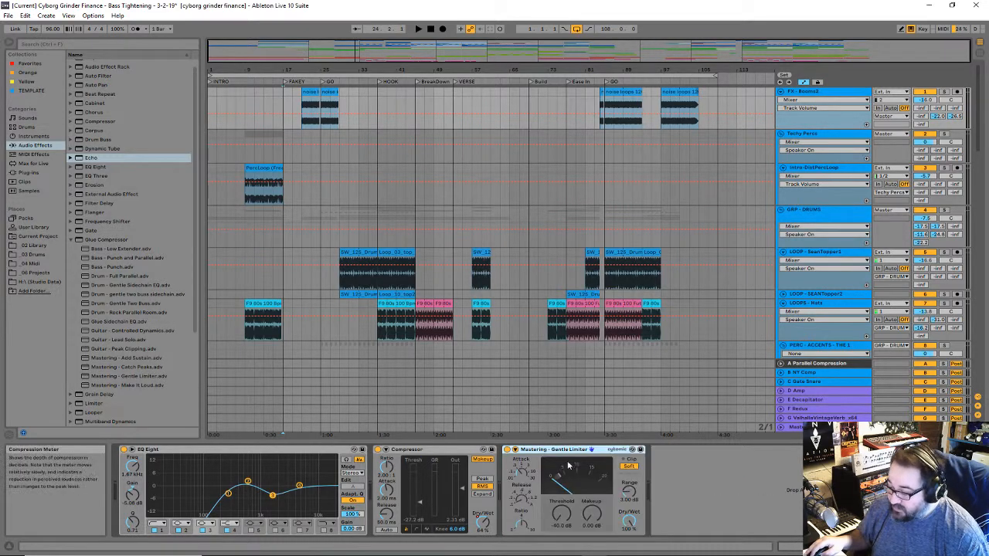
Step: Solo FX - Booms2 and play it from bar 21, comparing the sound with the Gentle Limiter on and off
left_click(943, 92)
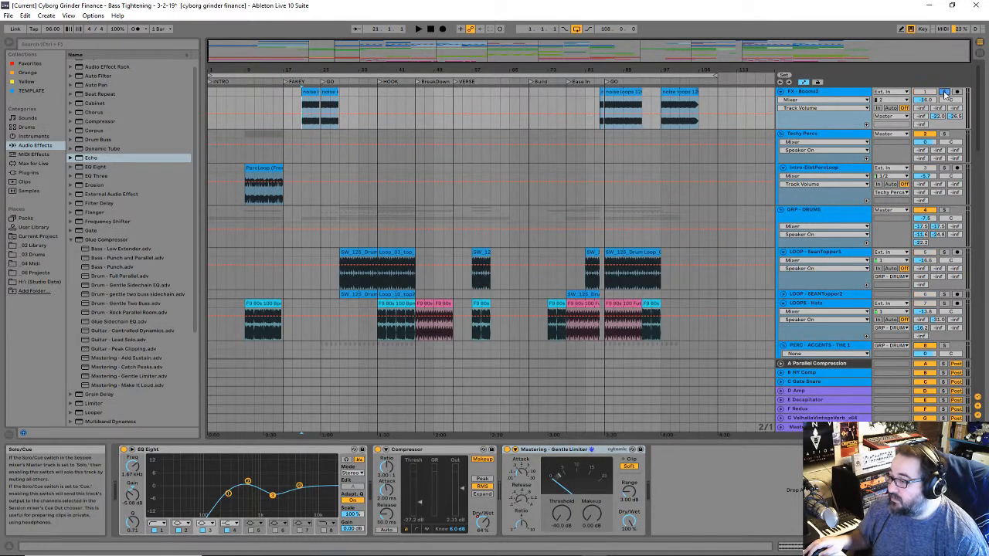
key("space")
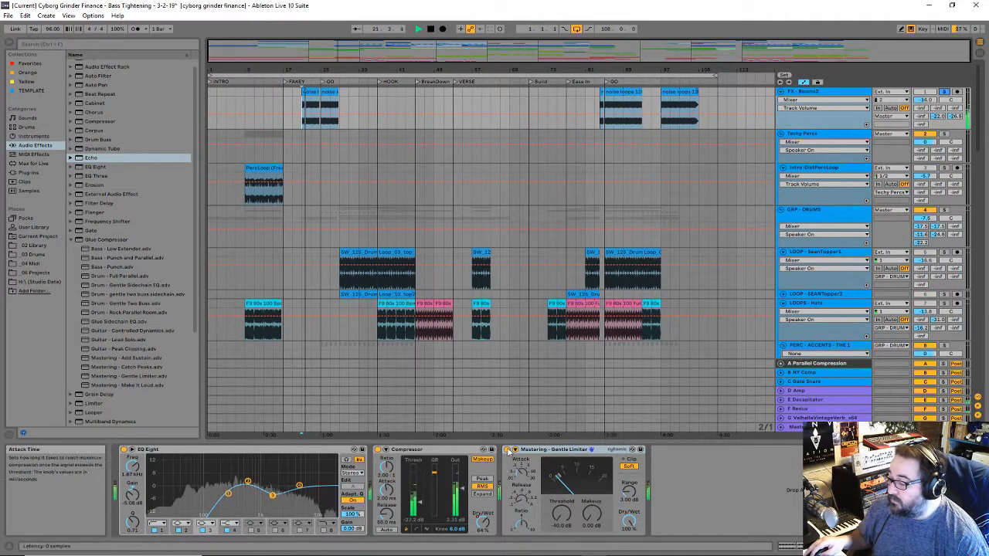
left_click(545, 448)
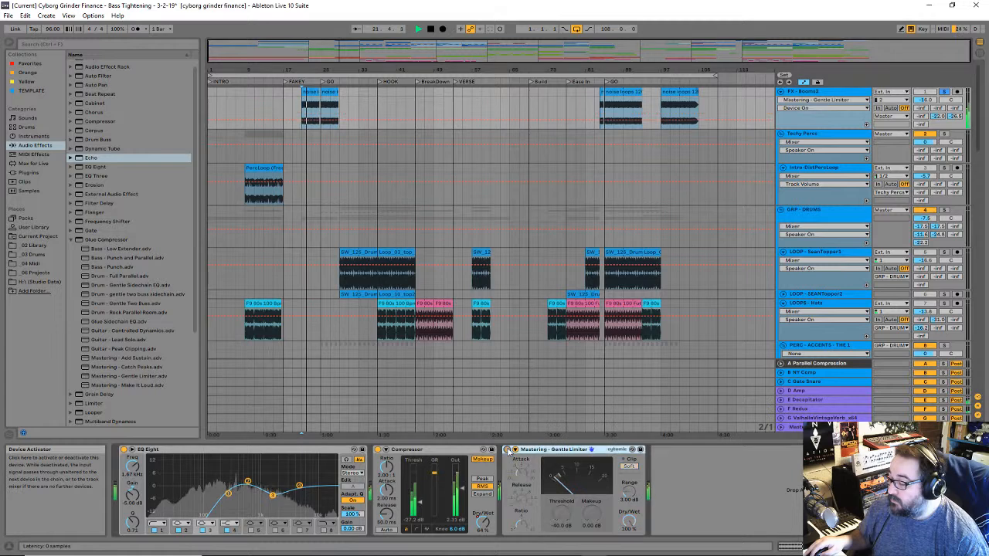
Step: Unsolo FX - Booms2 and set its volume to -11 dB while playing the full mix from bar 21, then check it from bar 81
left_click(944, 92)
key("space")
key("space")
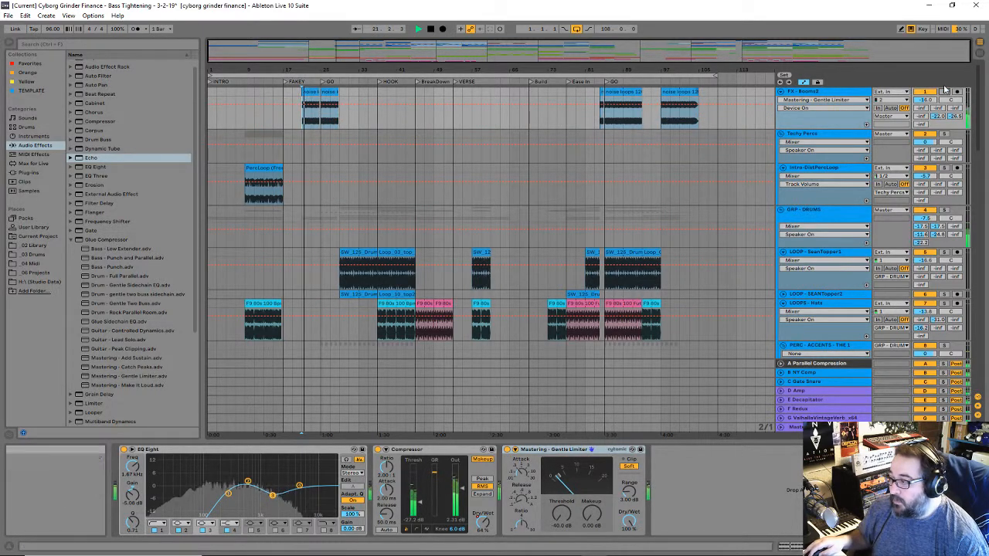
left_click_drag(926, 101, 926, 90)
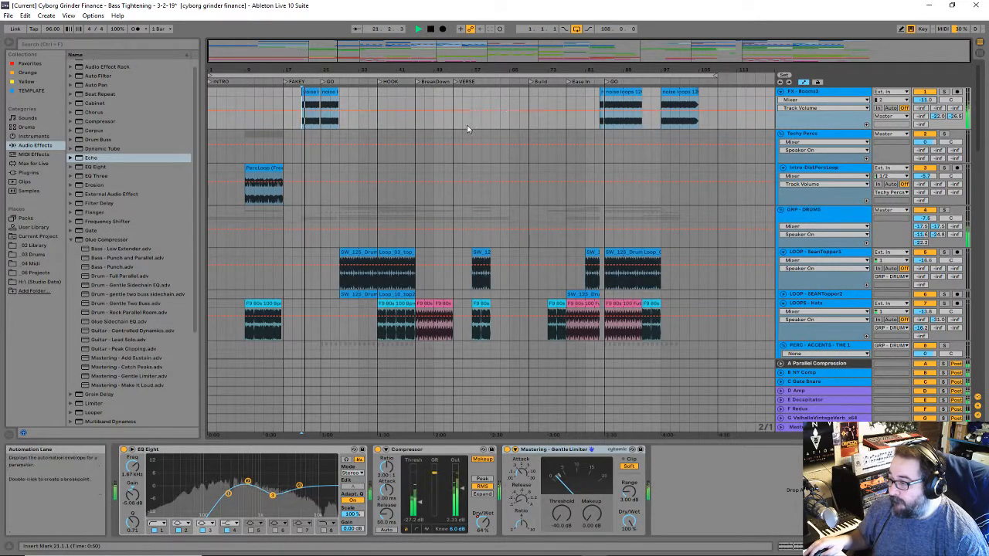
left_click(595, 126)
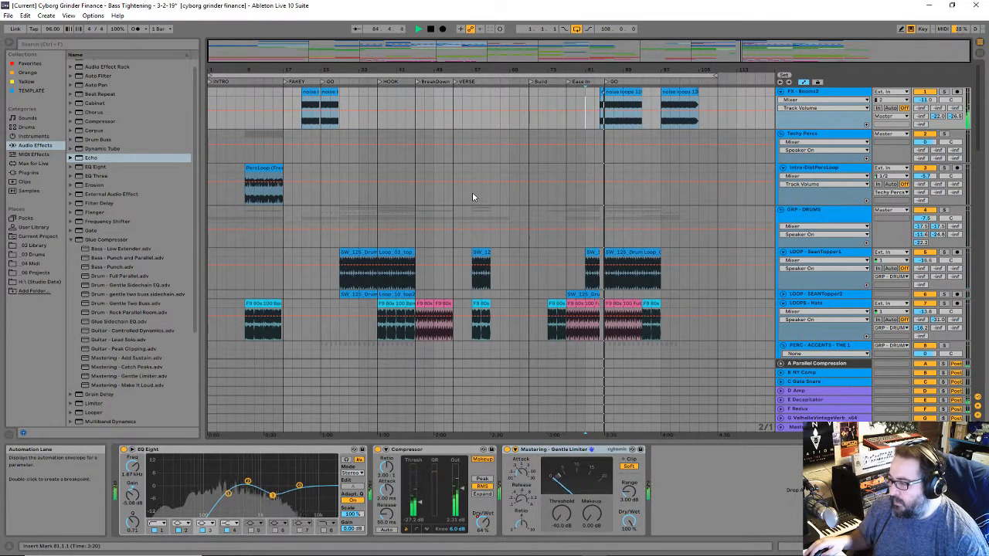
key("space")
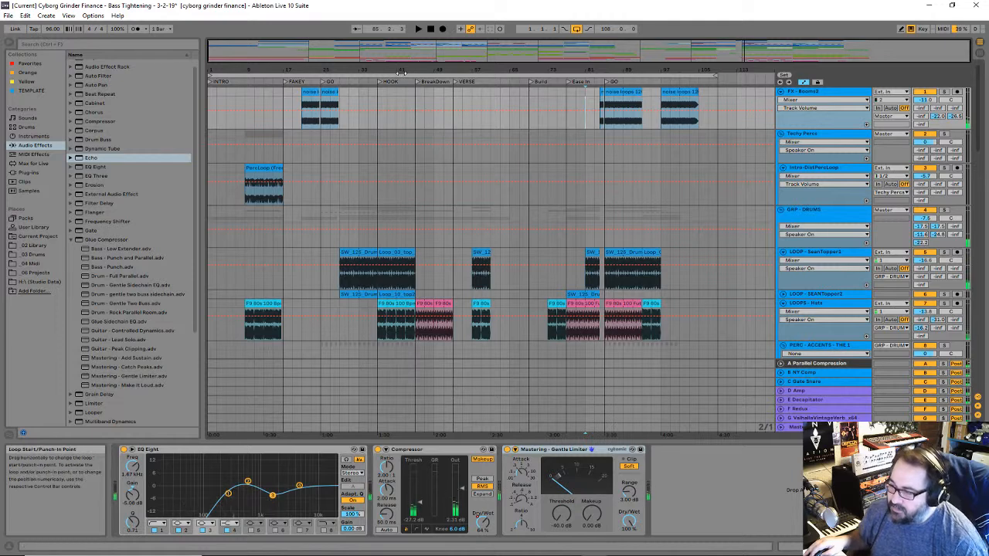
Step: Rename the FX - Booms2 track as LOOP - HOOK BOOMS
key("ctrl+a")
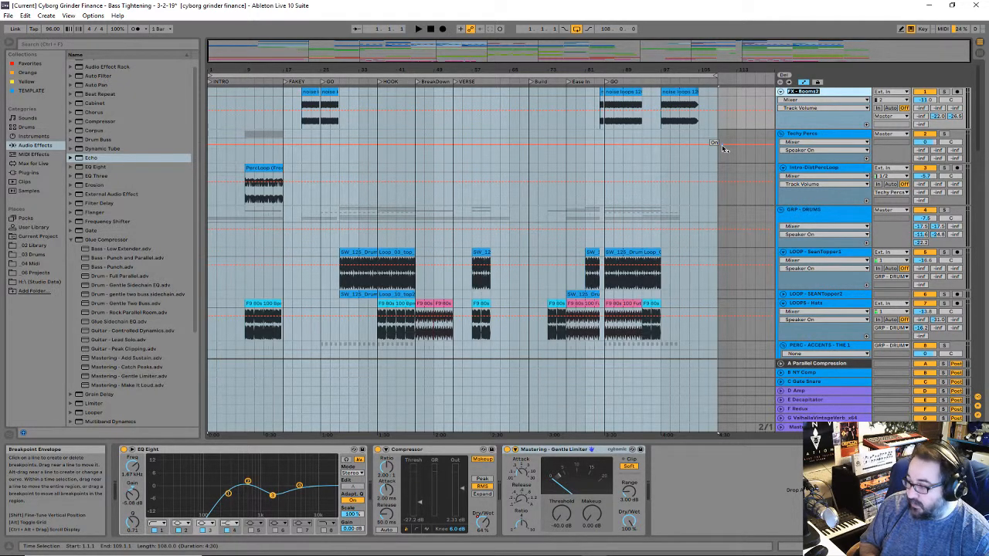
type("LOOP")
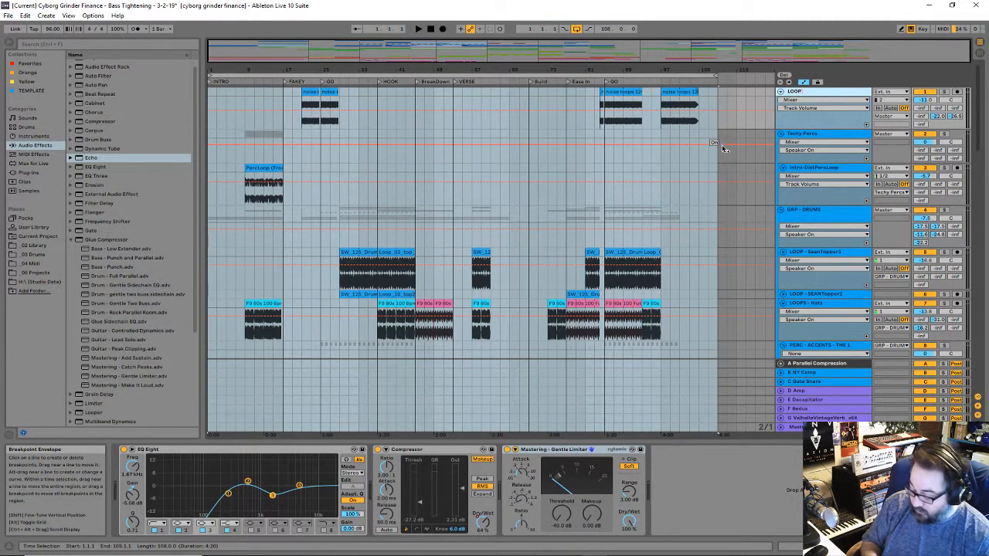
type(" - HOOK BOOMNS")
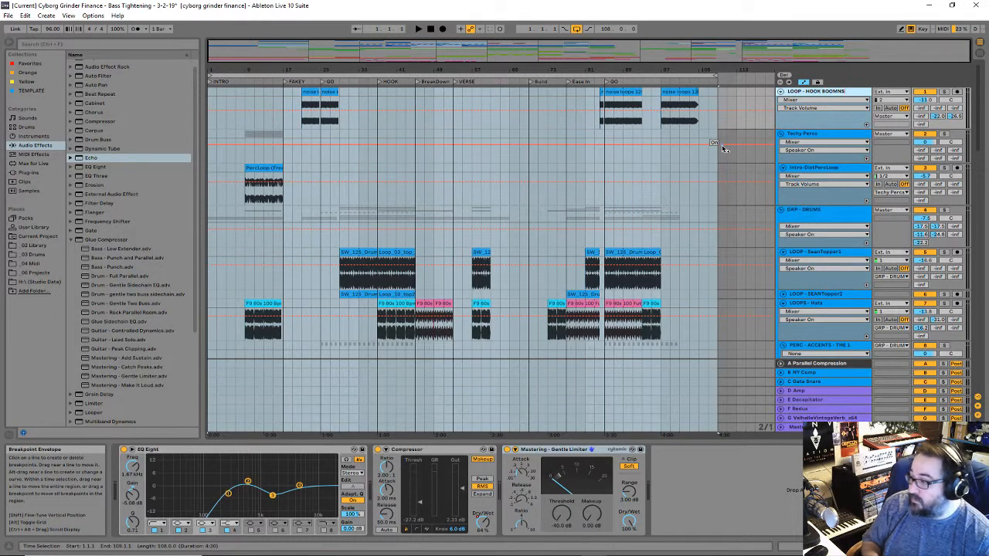
key("Return")
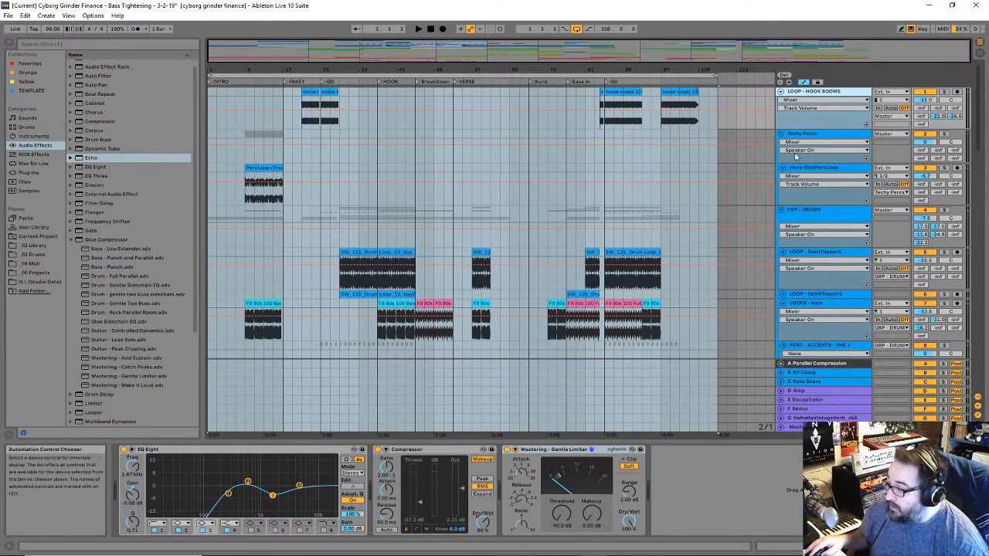
Step: Switch to the Notepad list and add "3a. Add 808." and "3b. Make some more interesting hat stuff" under Fix drums, spacing the section with blank lines
scroll(514, 240, "down", 3)
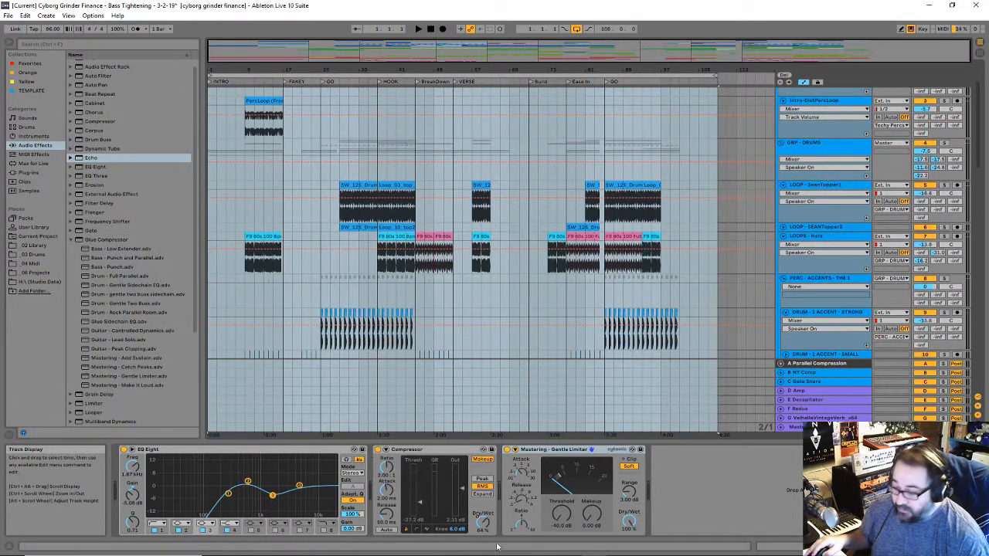
mouse_move(463, 553)
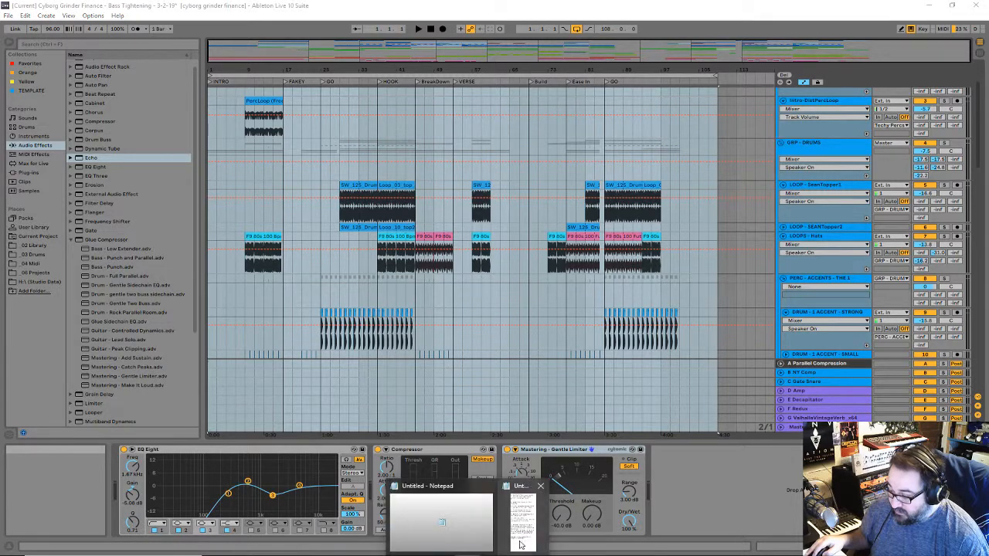
left_click(464, 519)
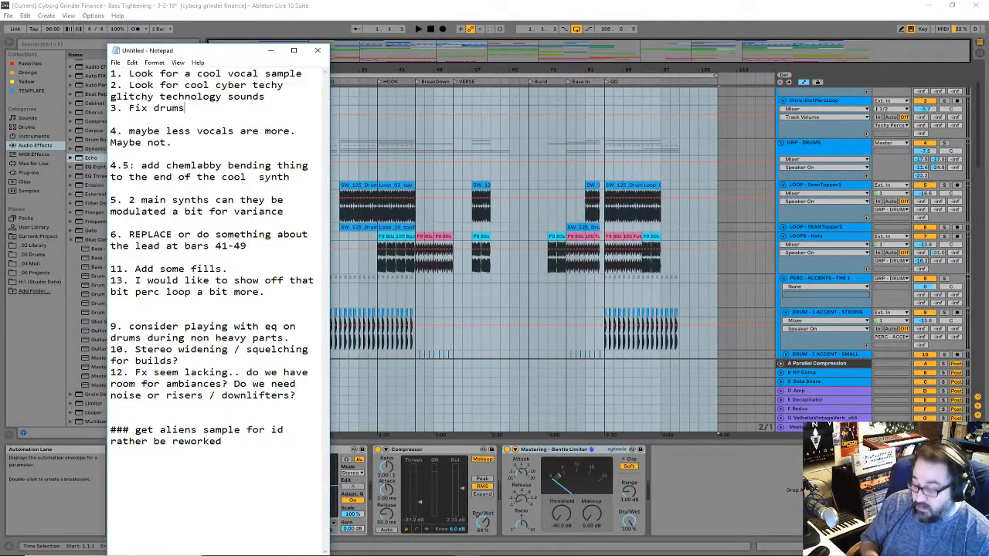
key("Return")
type("-")
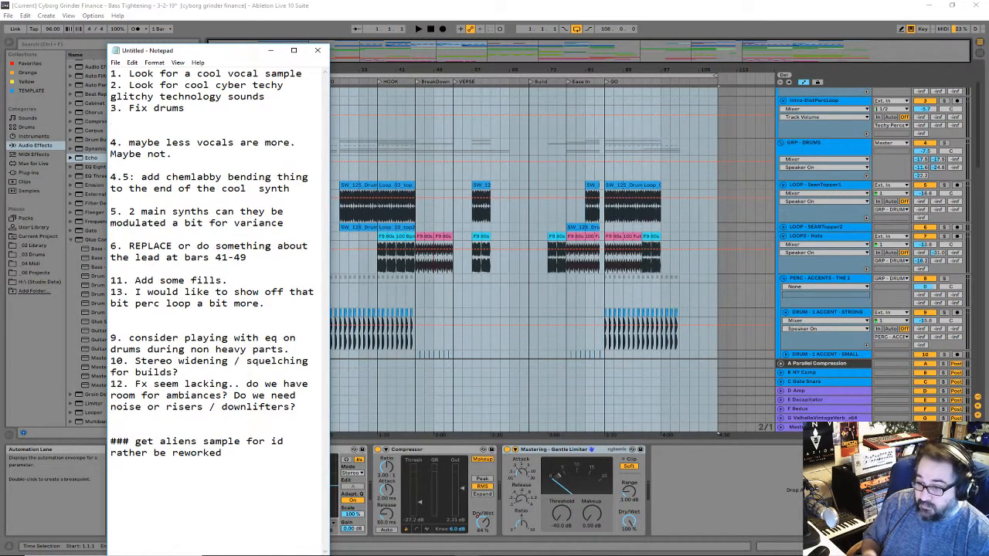
key("Return")
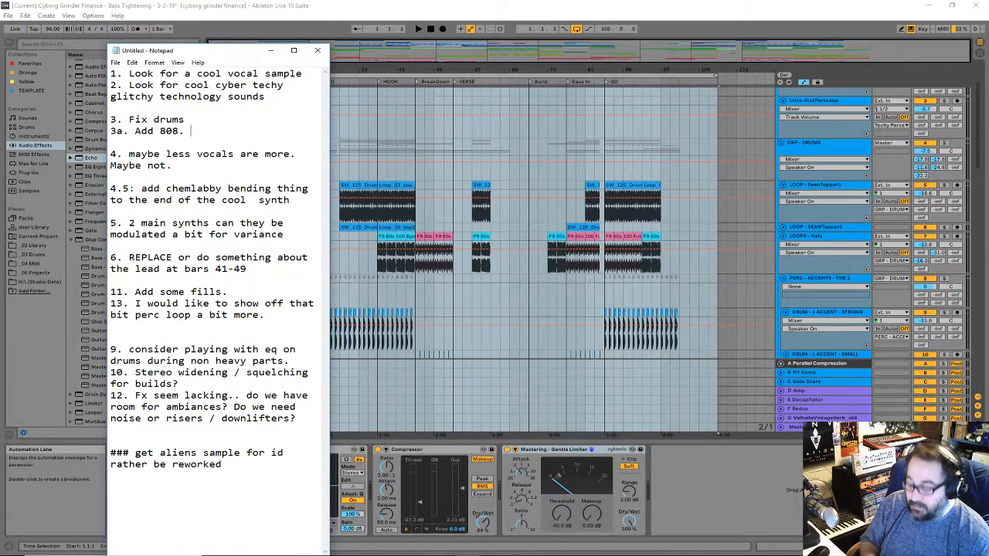
key("Return")
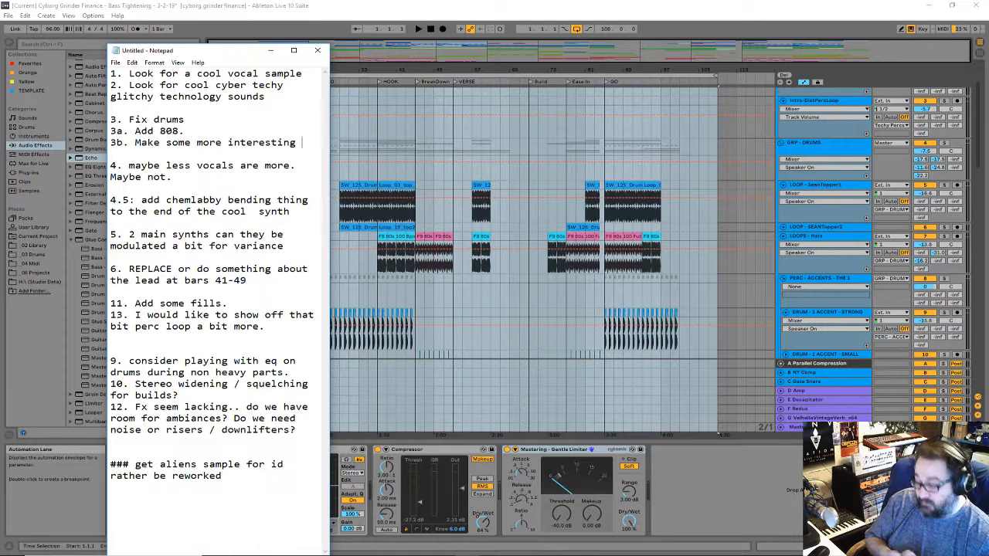
type("hat stuff")
key("Return")
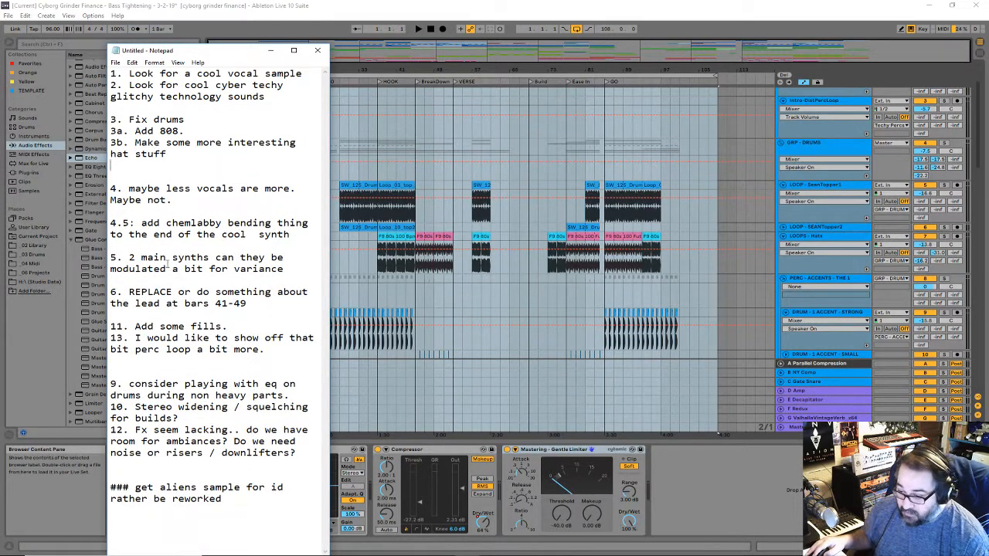
Step: Move notes 11 (Add some fills) and 13 (show off the perc loop) up beneath the Fix drums items
left_click_drag(233, 328, 110, 328)
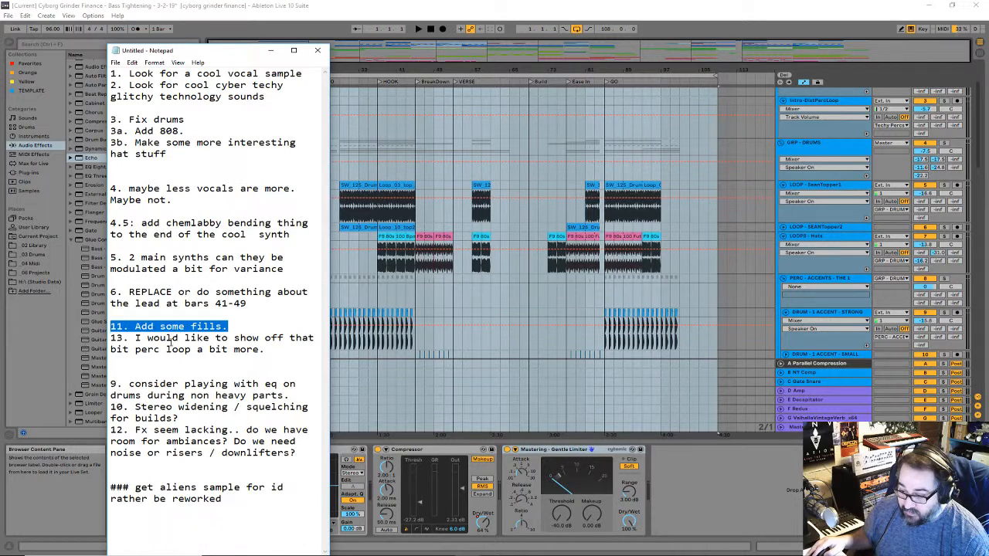
left_click_drag(272, 356, 111, 338)
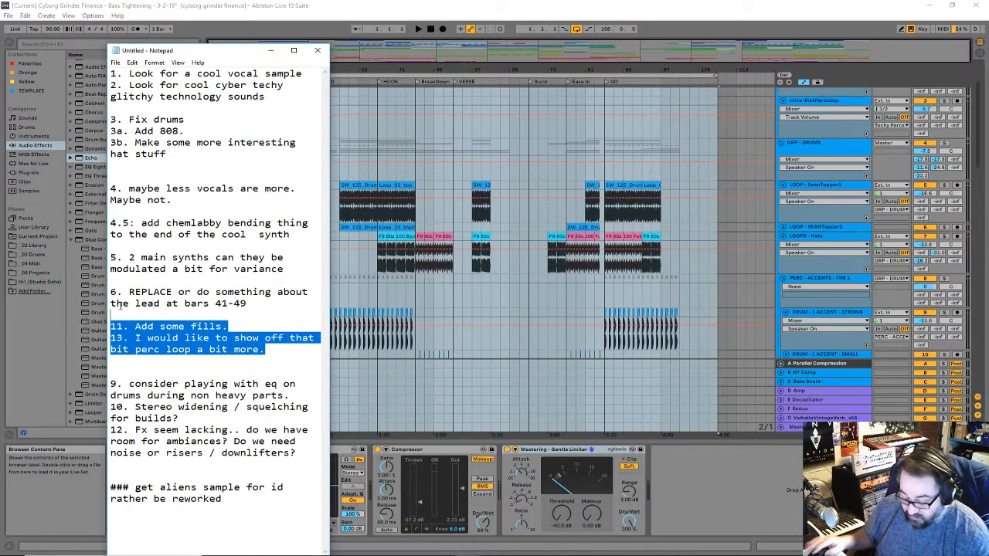
key("BackSpace")
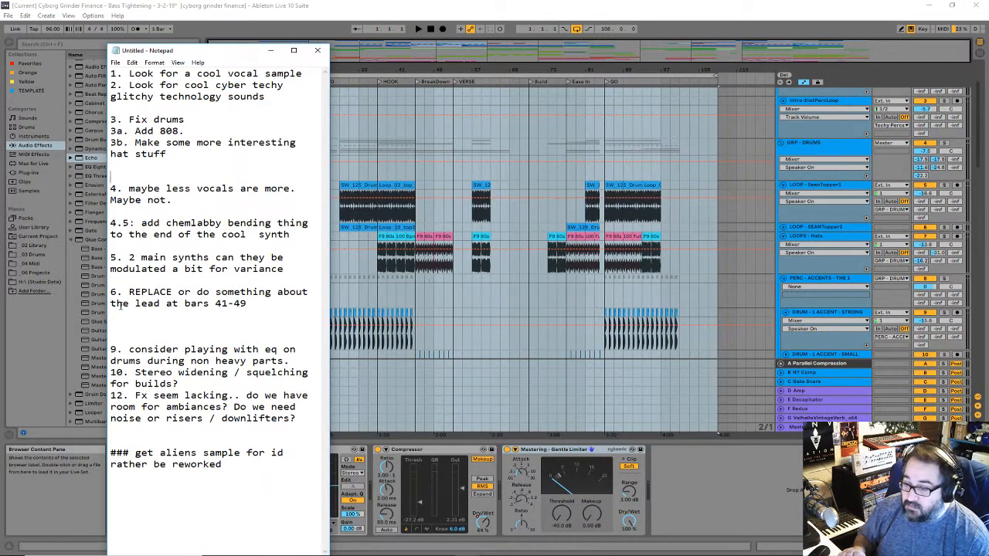
key("ctrl+z")
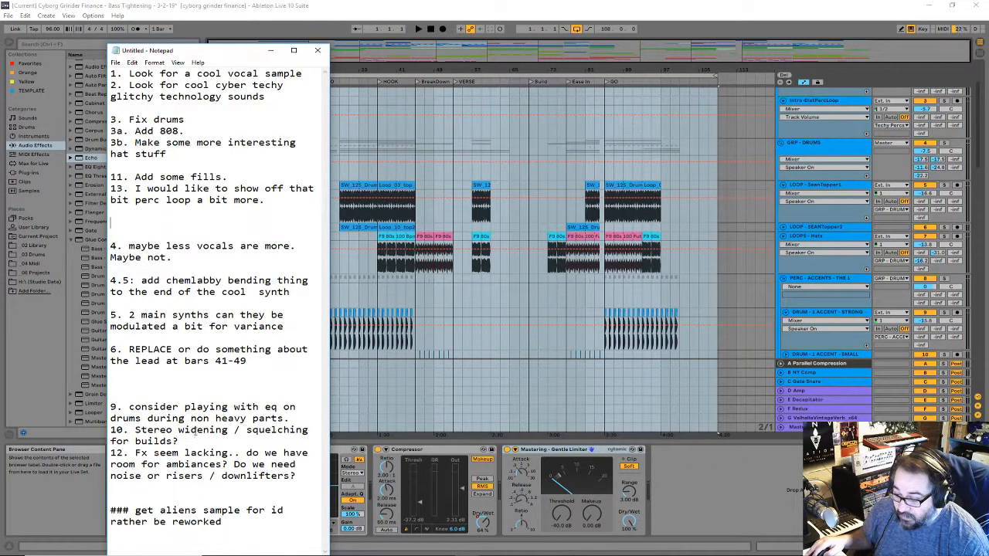
Step: Move note 9 about playing with EQ on drums during non heavy parts to directly below note 13
left_click_drag(196, 431, 111, 417)
left_click(238, 418)
key("End")
key("shift+Up")
key("shift+Up")
key("ctrl+c")
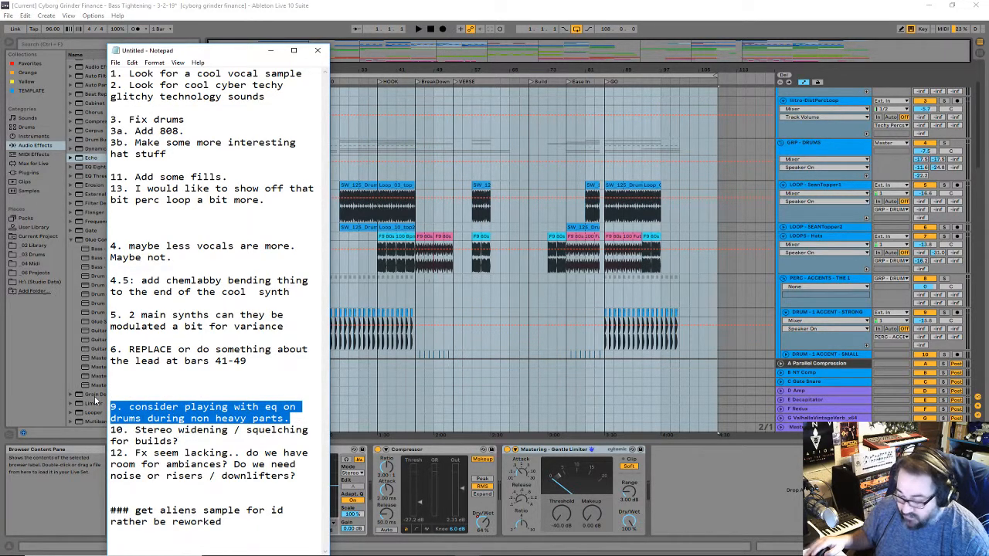
key("Delete")
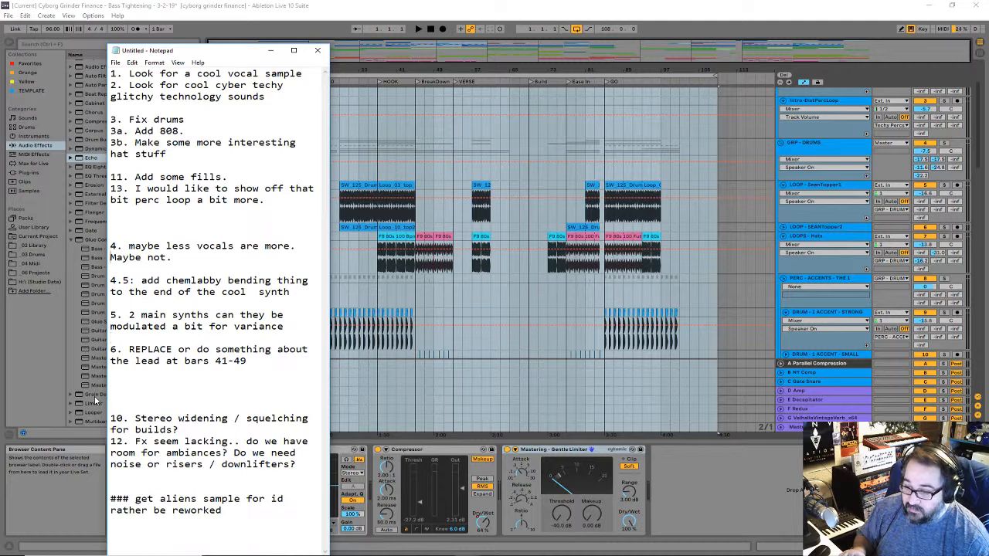
key("ctrl+v")
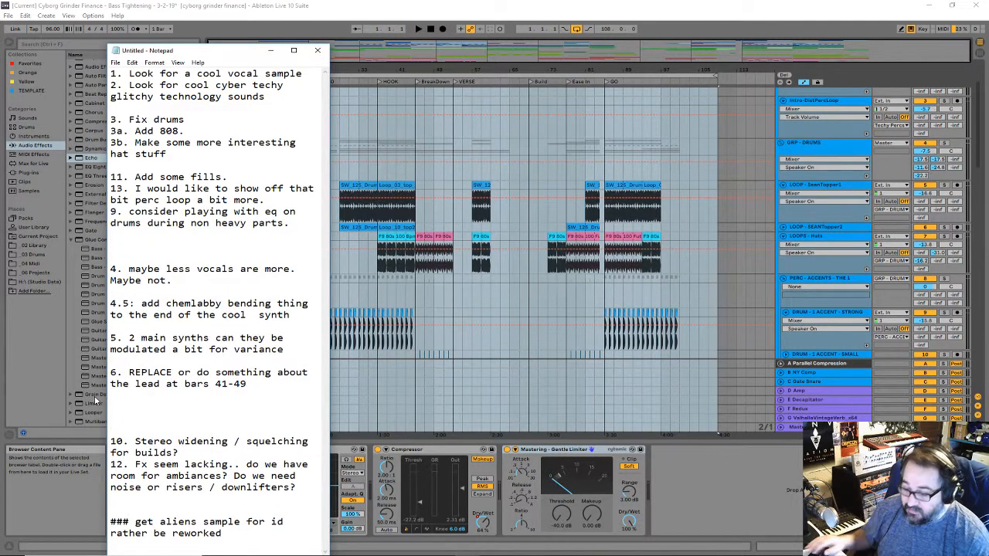
Step: Move note 10 about stereo widening / squelching for builds below note 9, and remove the empty lines left above note 12
left_click_drag(183, 454, 140, 432)
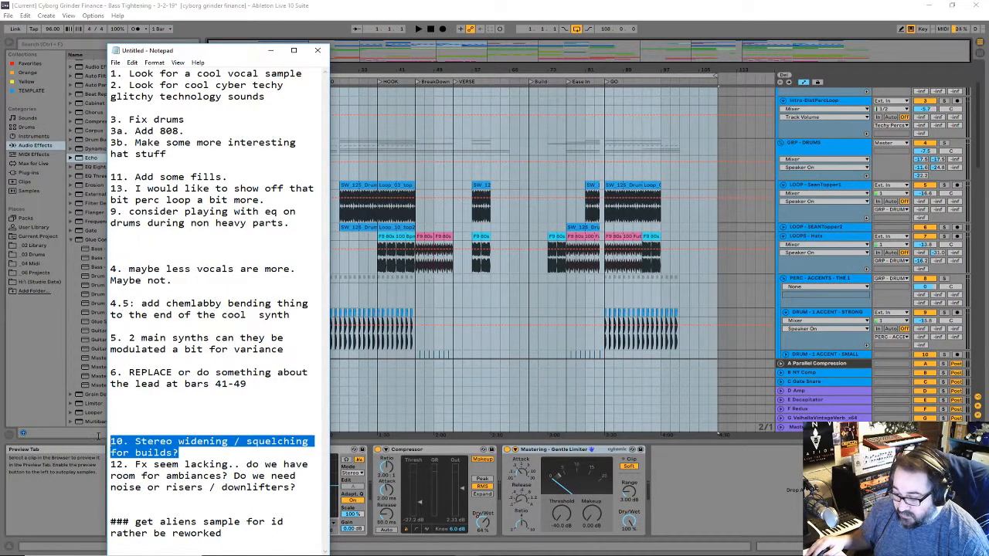
key("ctrl+x")
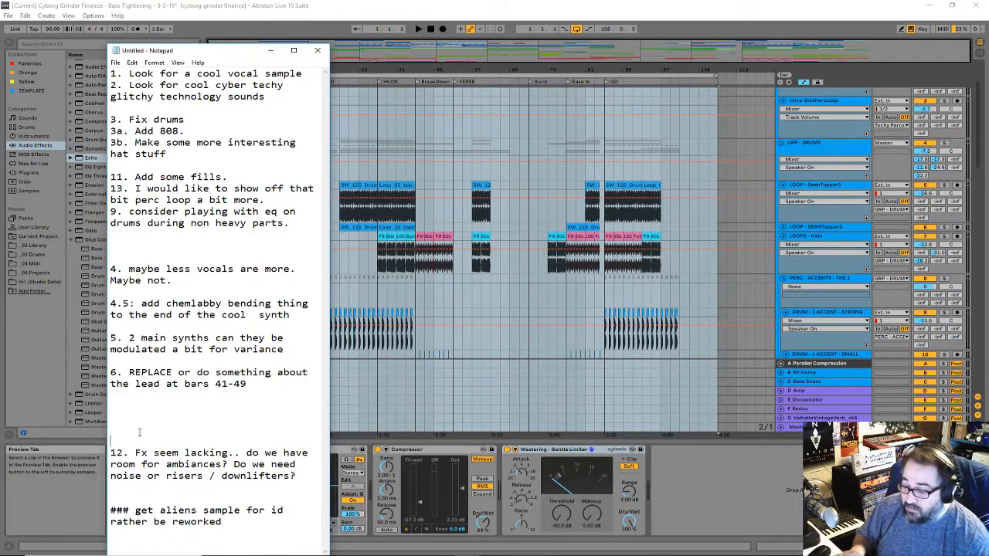
key("BackSpace")
key("BackSpace")
key("BackSpace")
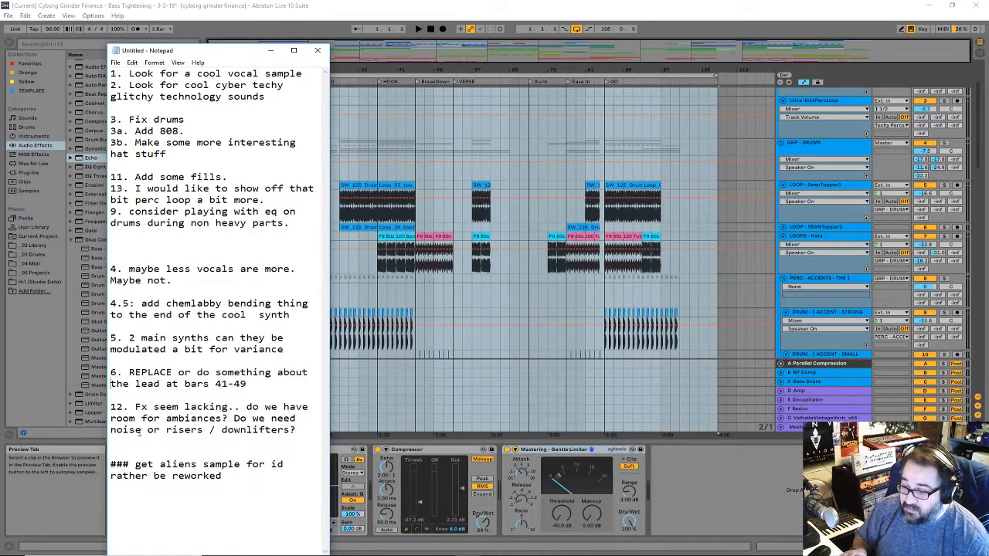
key("ctrl+v")
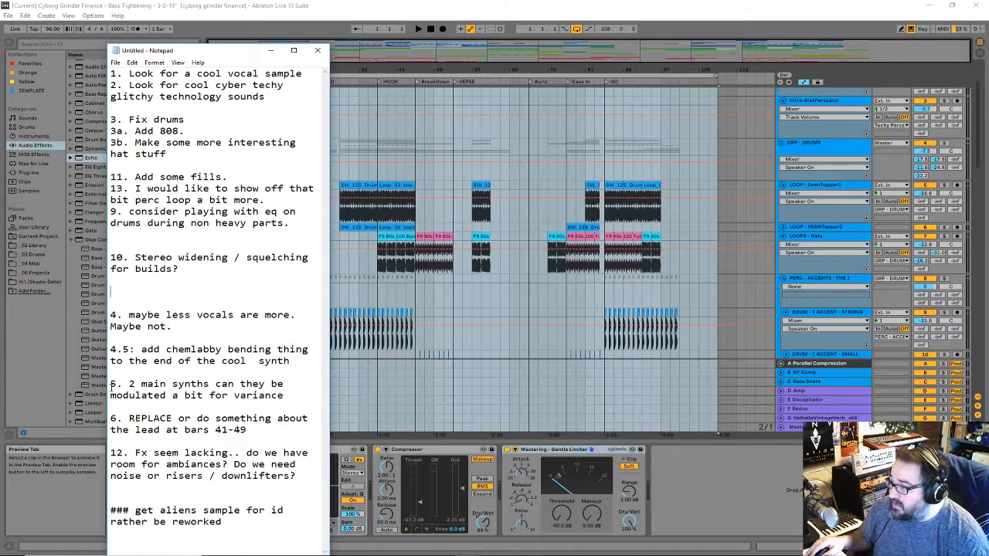
Step: Switch back to Ableton Live, select the Master track and unfold it in the arrangement
key("alt+Tab")
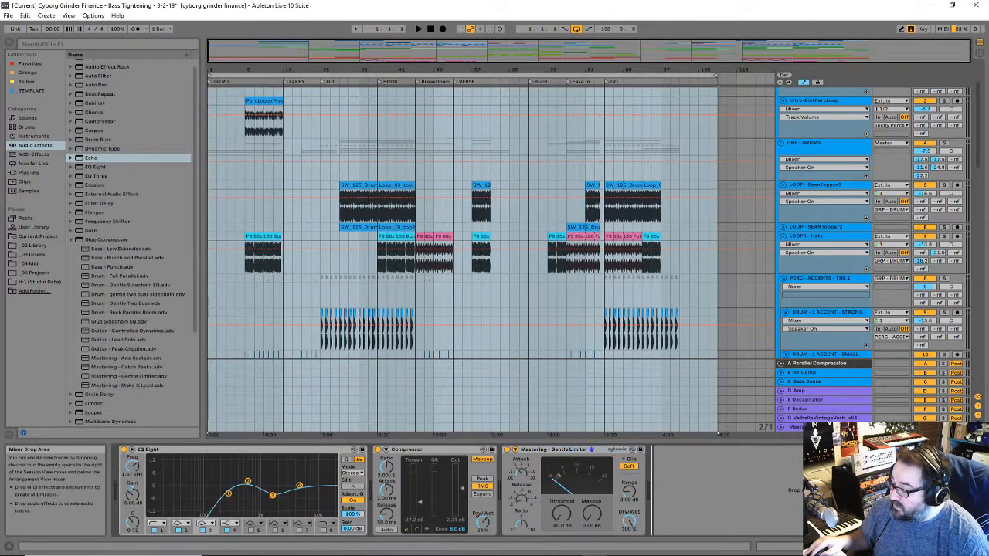
left_click(819, 427)
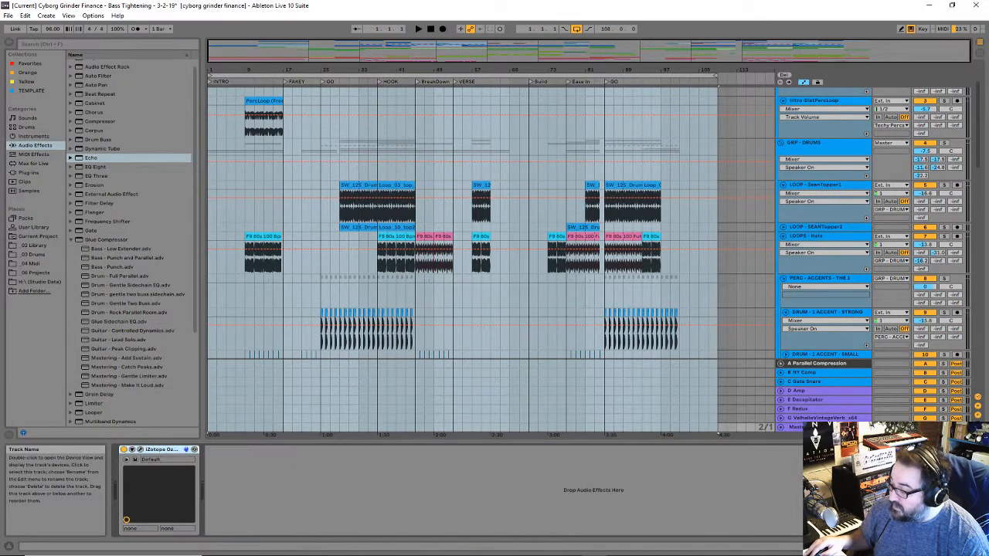
left_click(781, 428)
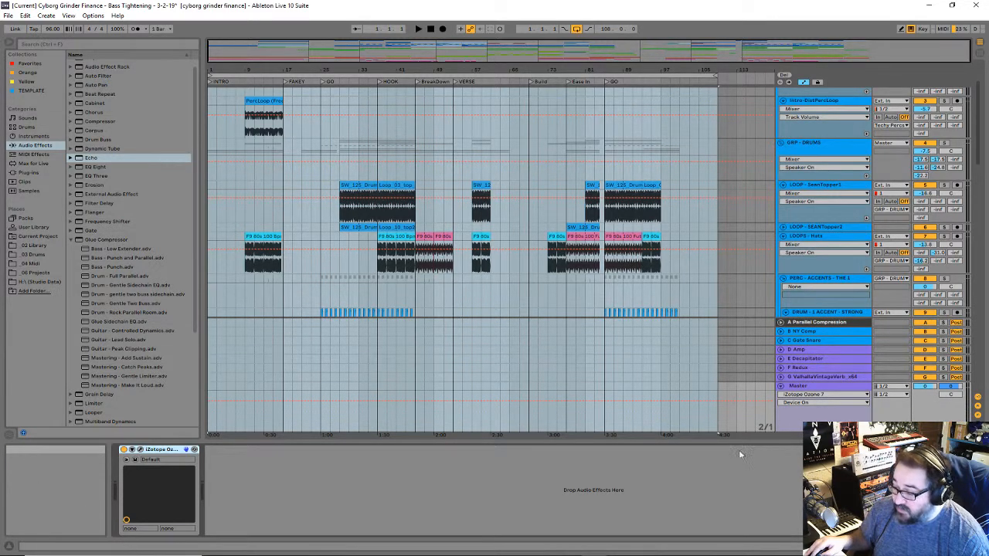
left_click(808, 427)
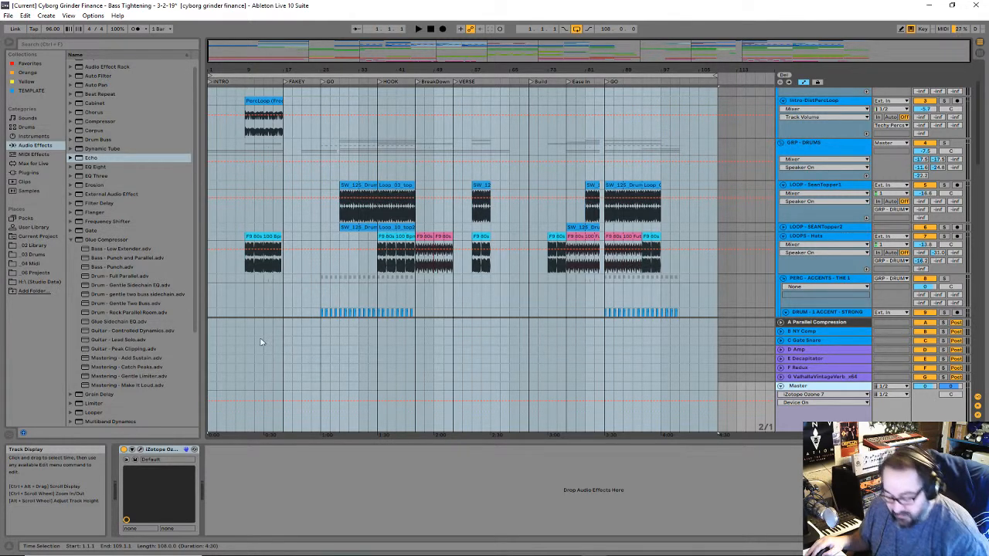
left_click(788, 390)
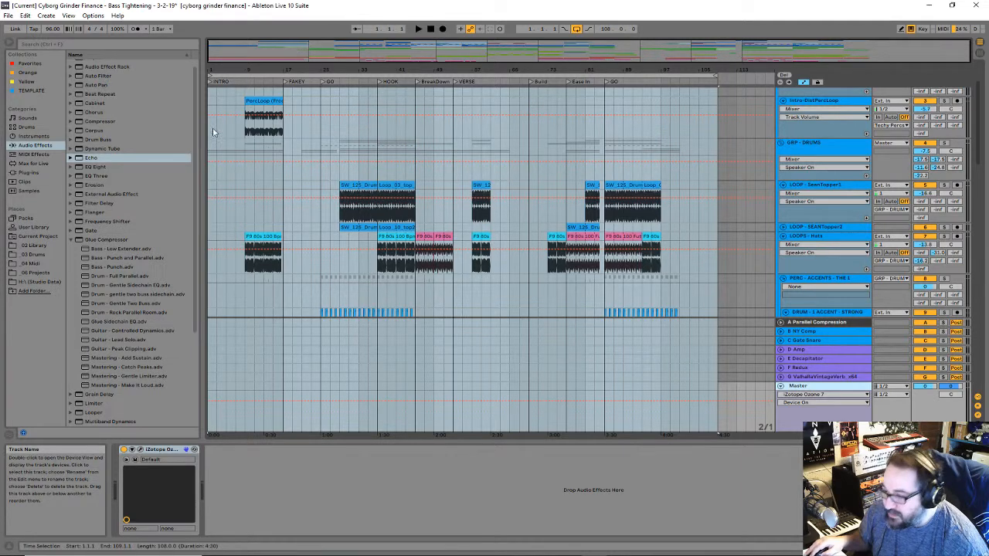
Step: Open iZotope Ozone 7 on the Master track, dismiss its update notice, look over the plug-in's modules and close its window
left_click(249, 71)
left_click_drag(249, 71, 262, 85)
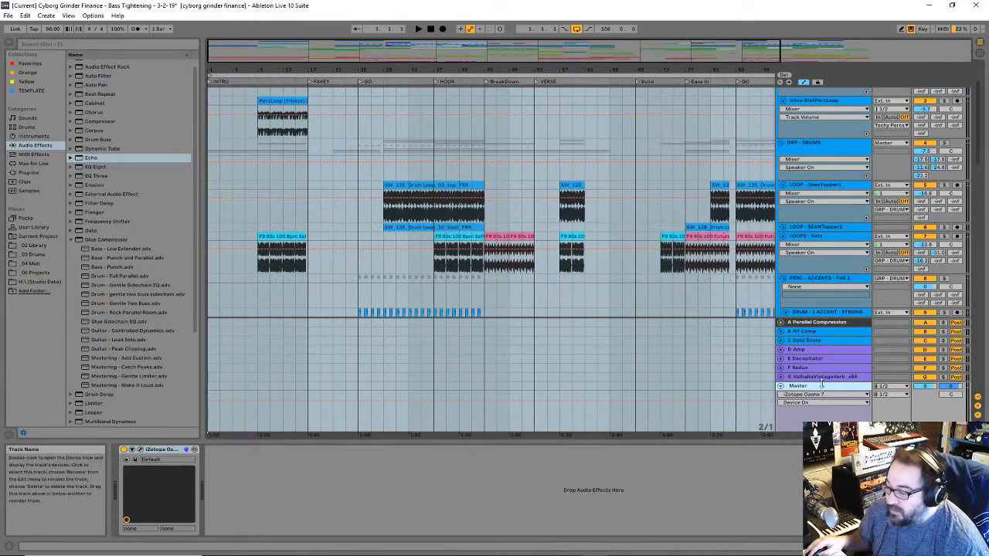
left_click(140, 449)
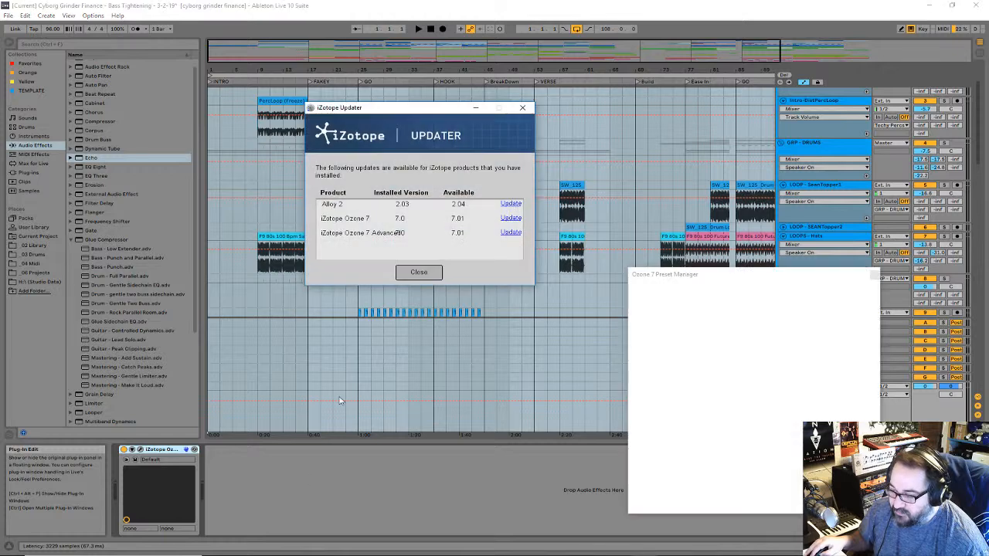
left_click(421, 272)
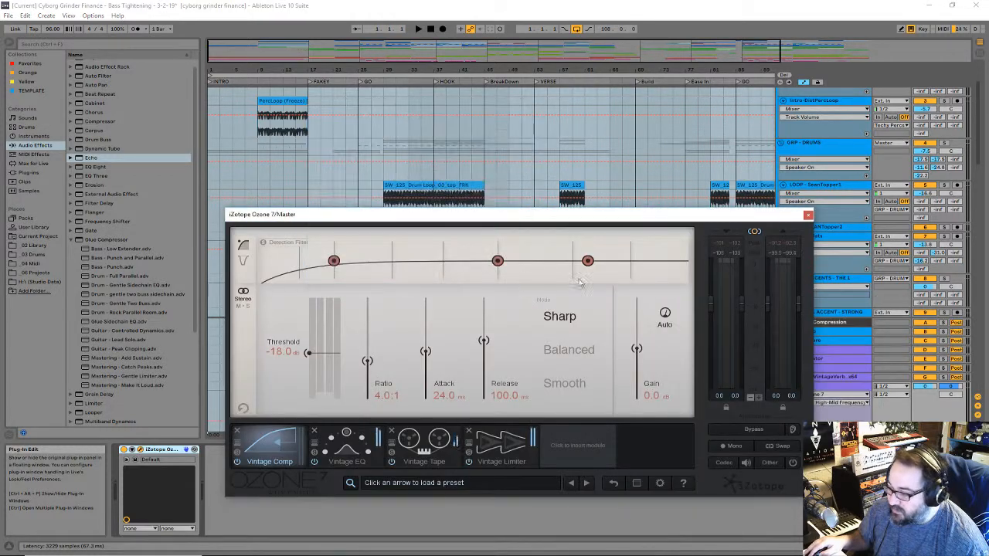
left_click(808, 215)
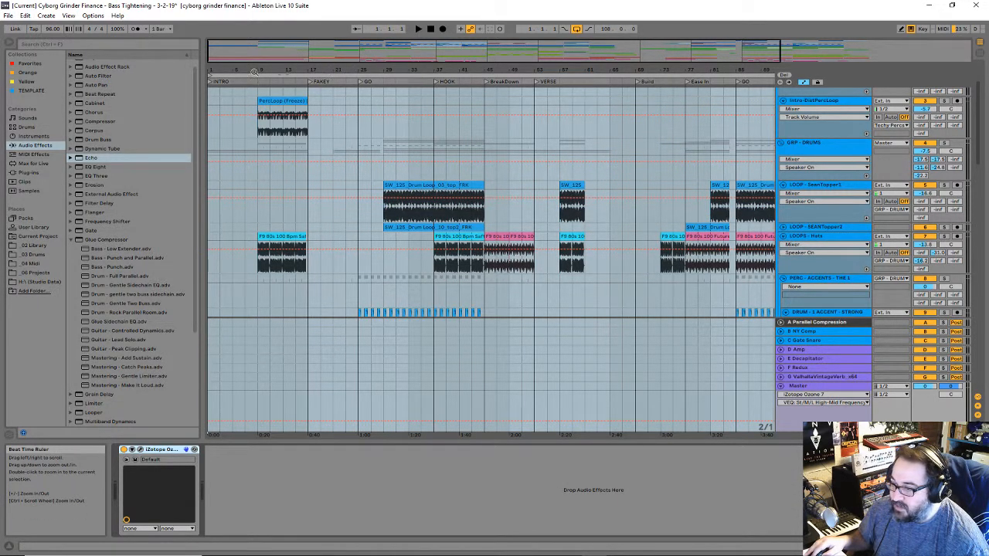
Step: Add Tuner and Utility devices to the Master track after iZotope Ozone 7
mouse_move(276, 68)
left_mouse_down()
mouse_move(283, 91)
mouse_move(330, 105)
left_mouse_up()
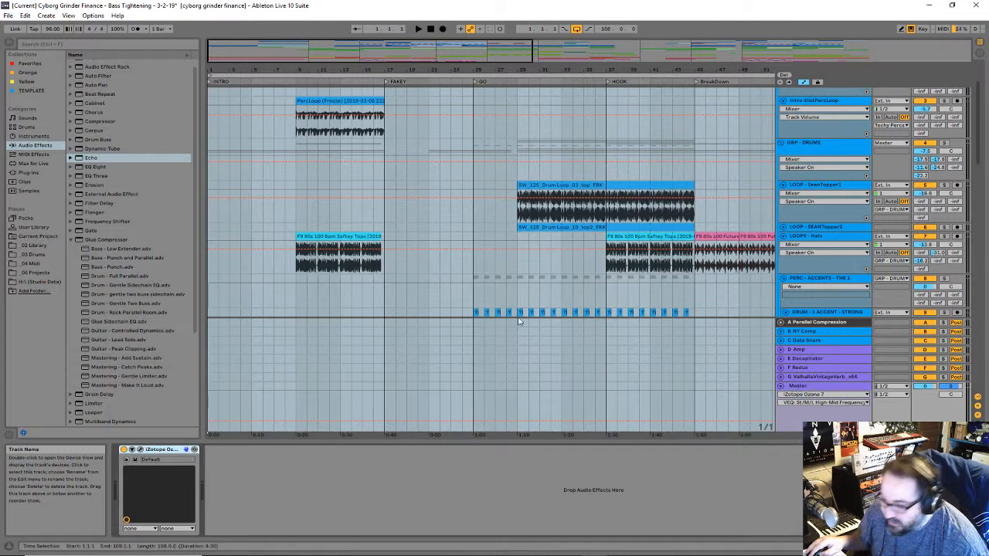
scroll(91, 415, "down", 3)
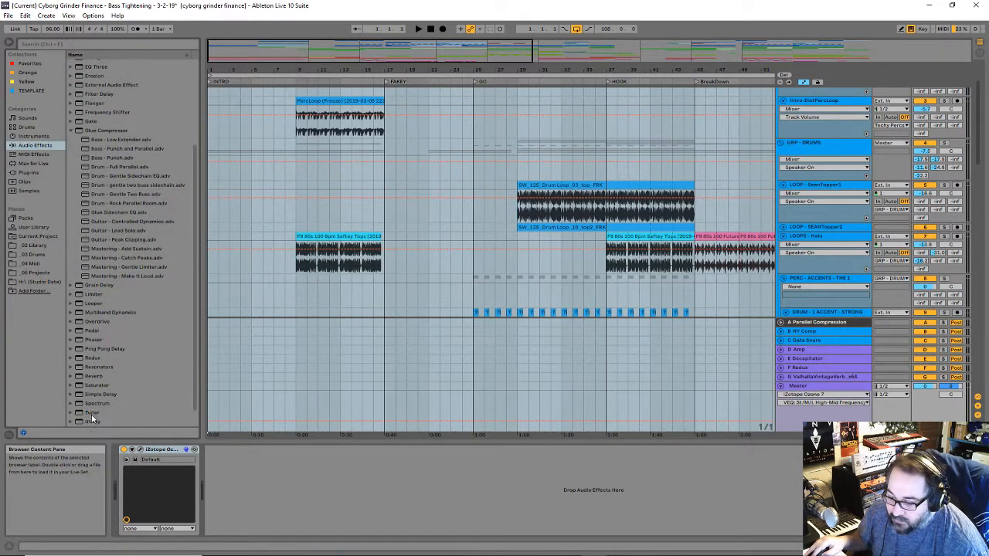
left_click(90, 415)
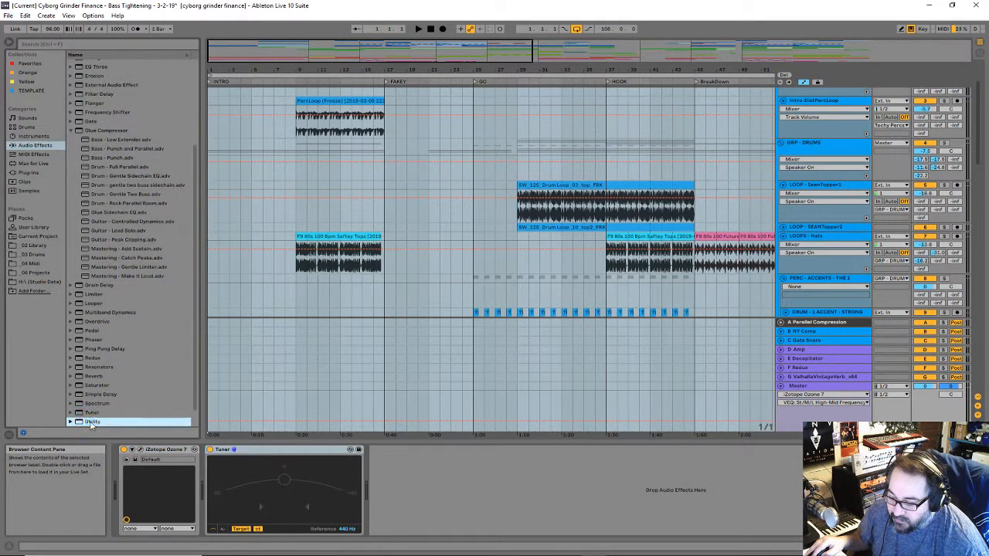
double_click(92, 421)
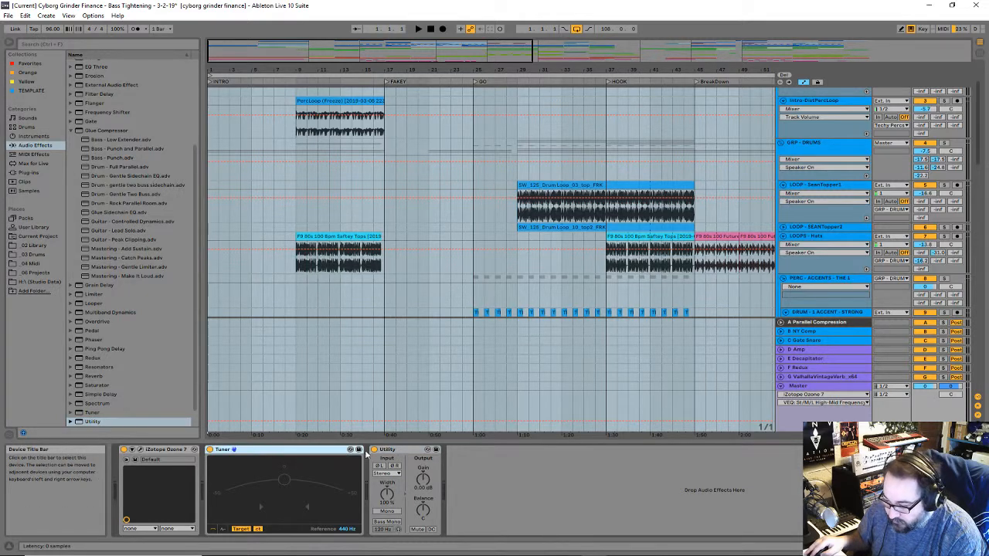
Step: Delete the Tuner from the Master track and move the Utility device in front of iZotope Ozone 7
key("Delete")
left_click_drag(259, 448, 127, 451)
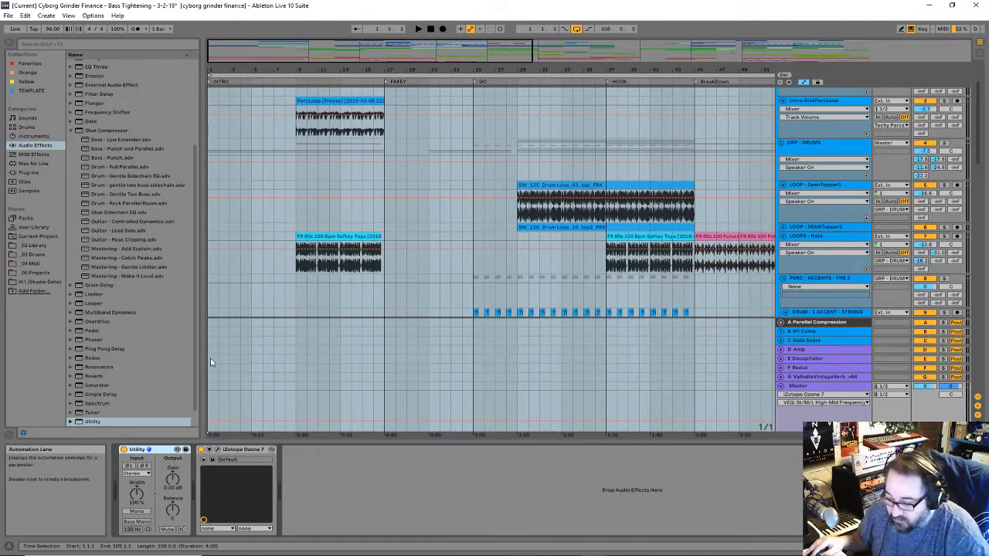
Step: Show the Utility device's Gain automation in the Master track's lane
left_click(811, 394)
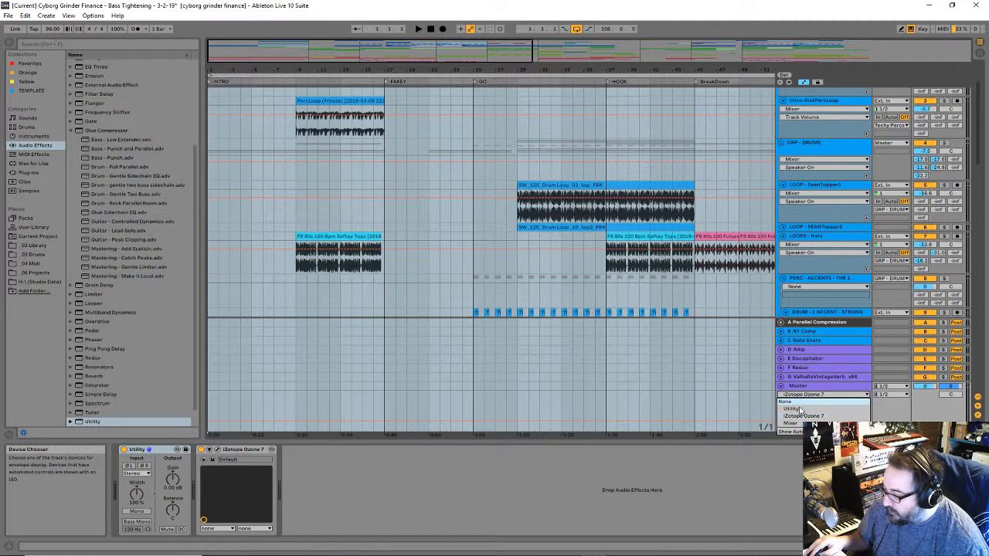
left_click(800, 412)
left_click(801, 403)
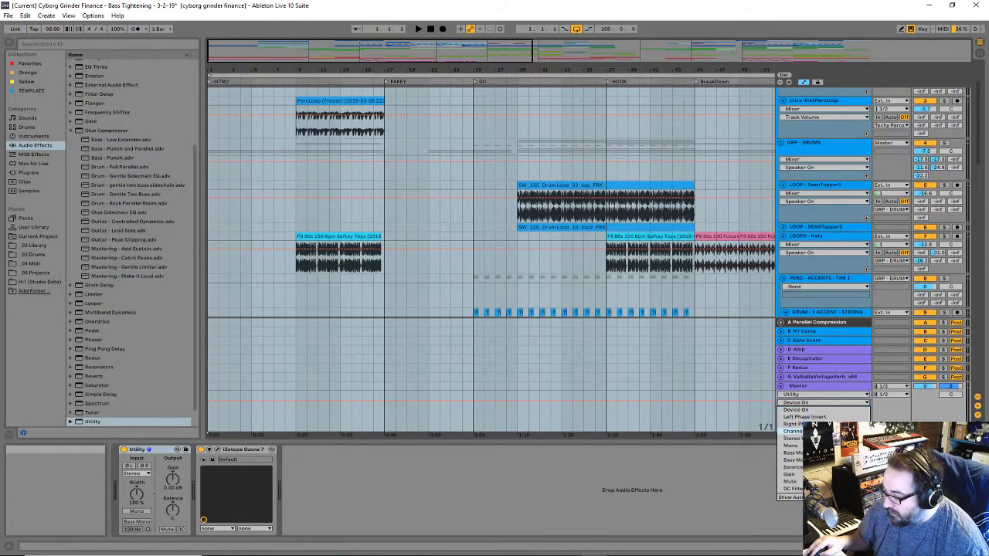
left_click(797, 474)
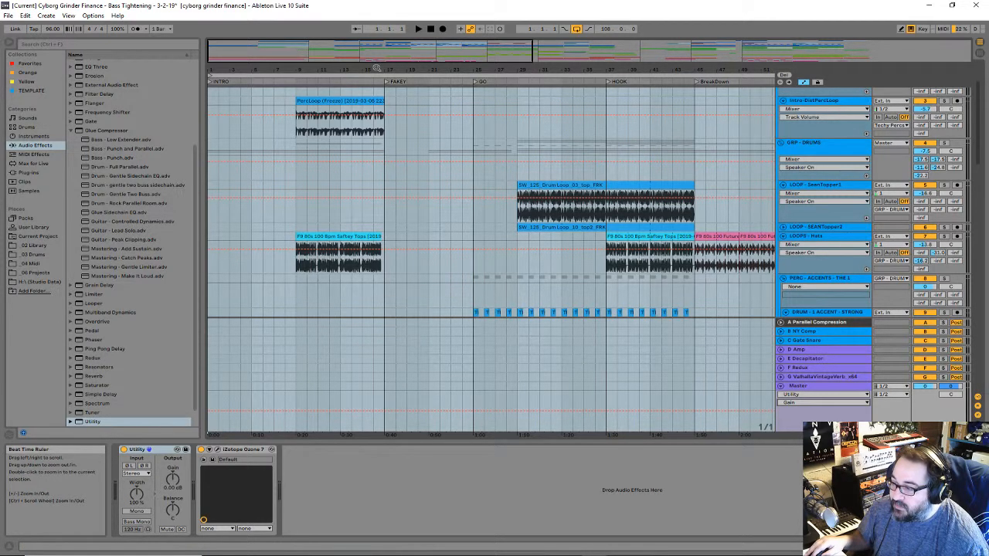
Step: Play the drum section from around bar 15 into the FAKEY section and look over the drum and loop tracks
left_click_drag(376, 68, 376, 94)
key("ctrl+a")
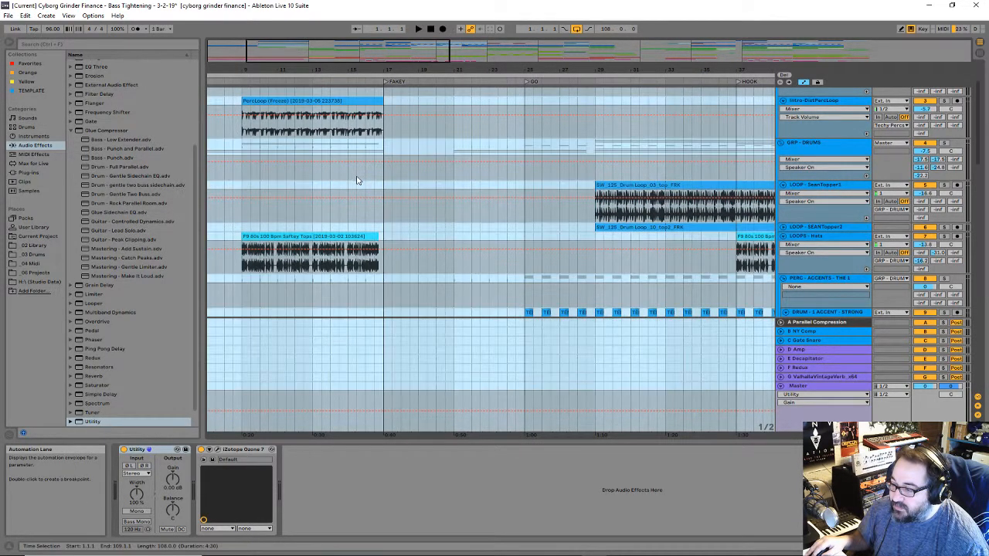
left_click(356, 178)
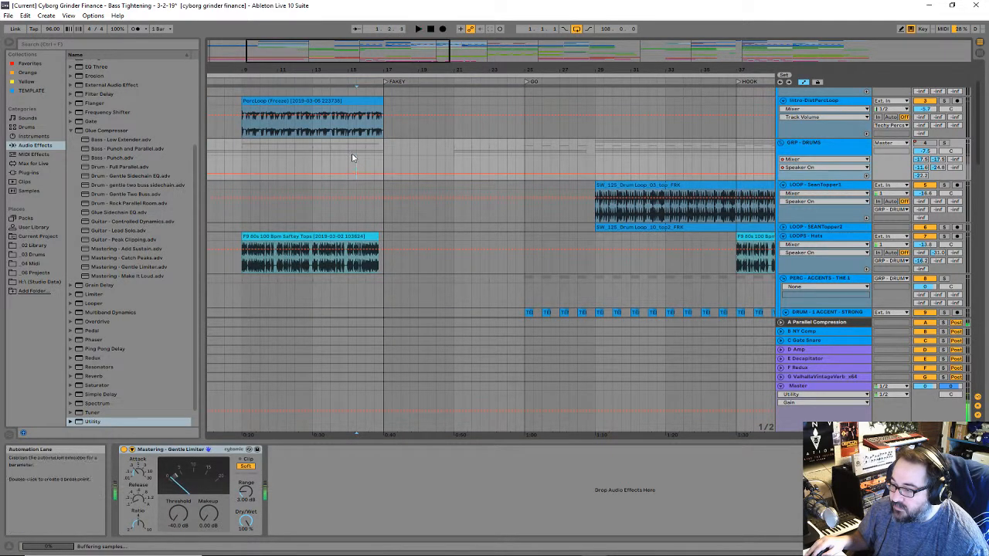
key("space")
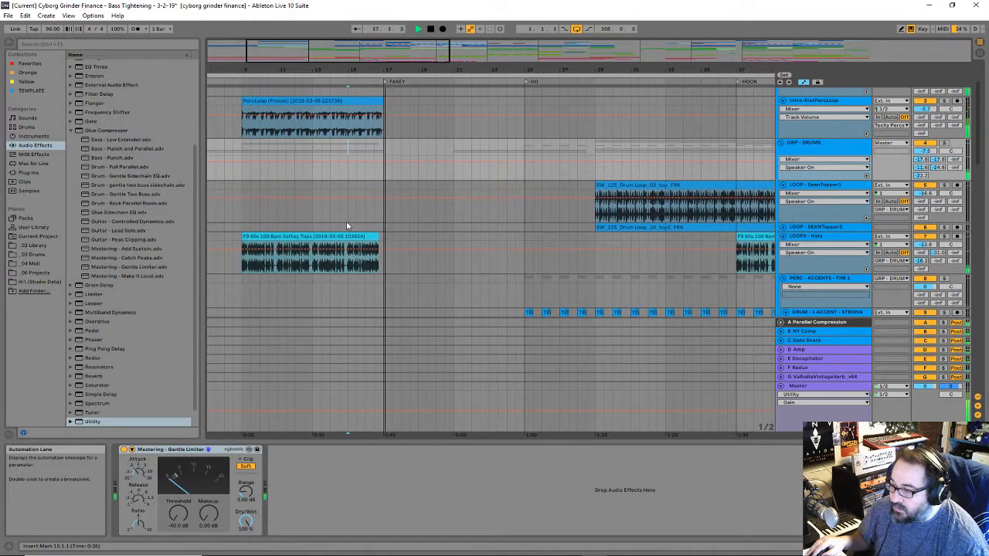
scroll(400, 173, "down", 2)
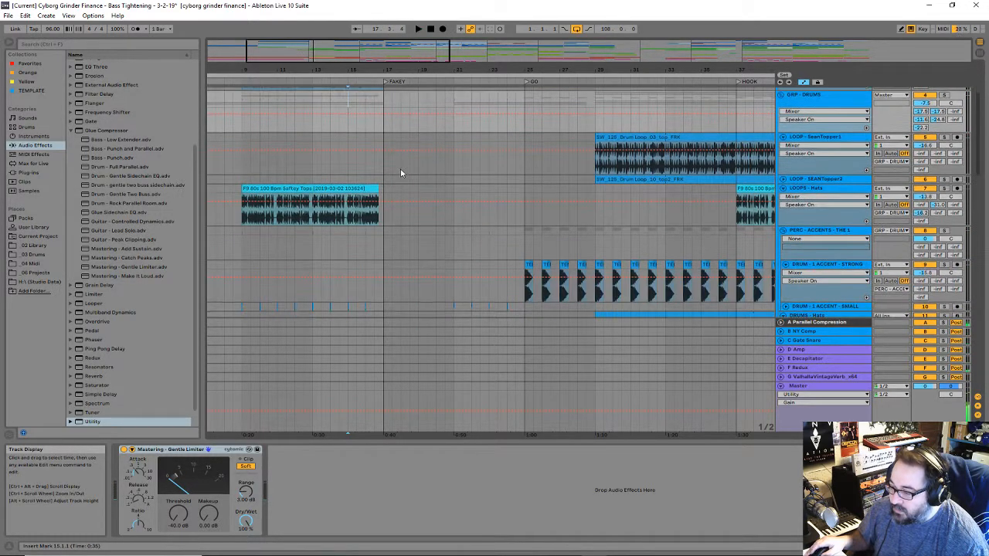
scroll(400, 173, "up", 5)
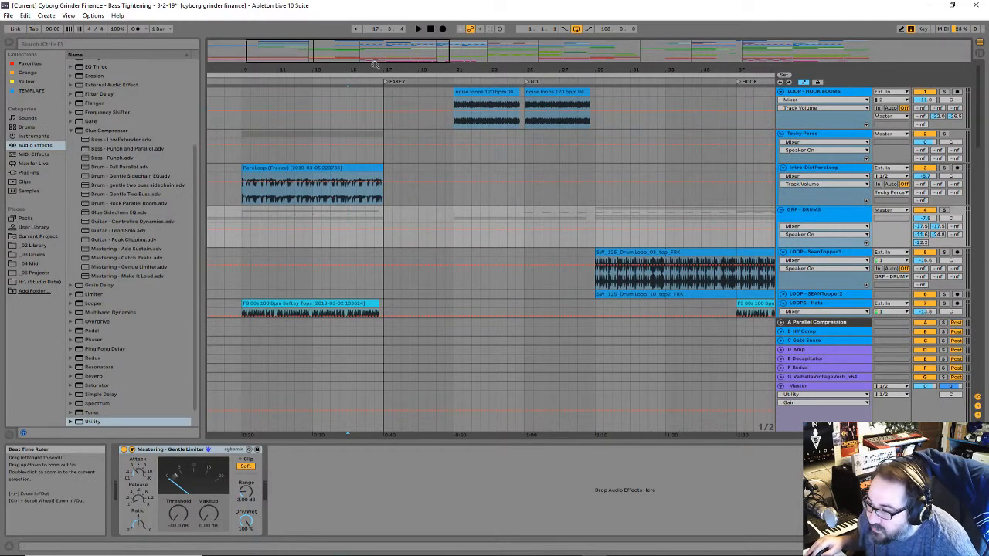
Step: Enlarge the Master automation lane and audition the downbeat at 17.1.1, where the FAKEY section starts
left_click_drag(375, 65, 380, 135)
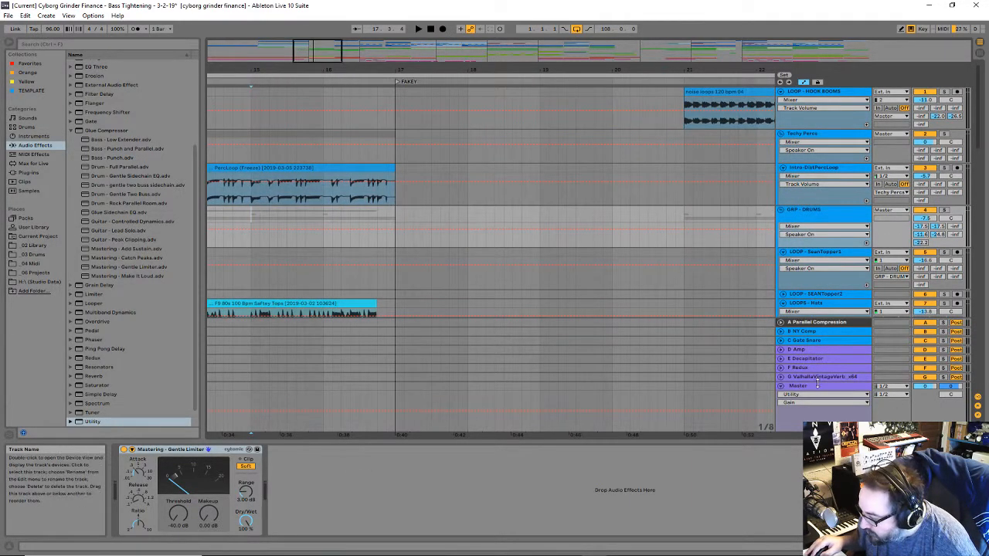
left_click_drag(811, 381, 803, 333)
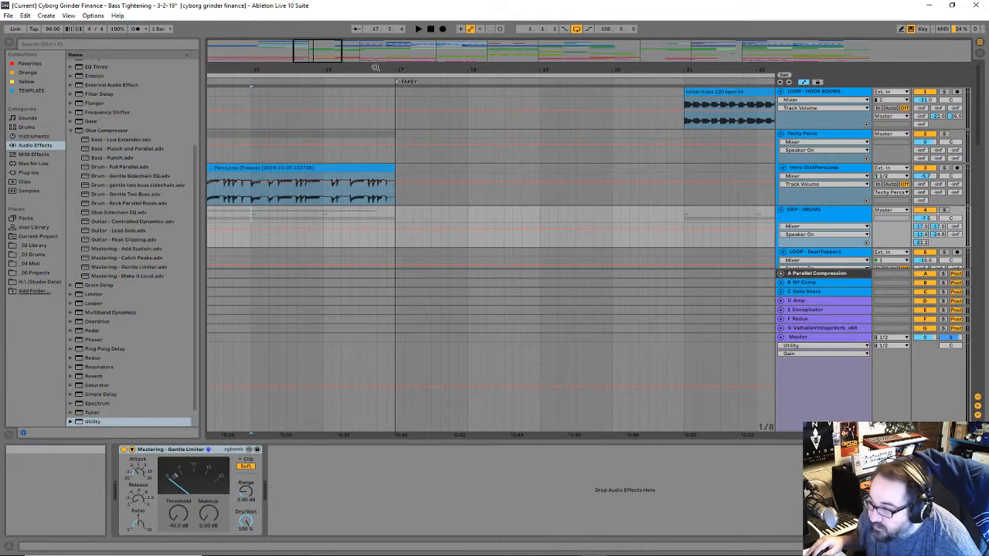
left_click_drag(389, 70, 377, 127)
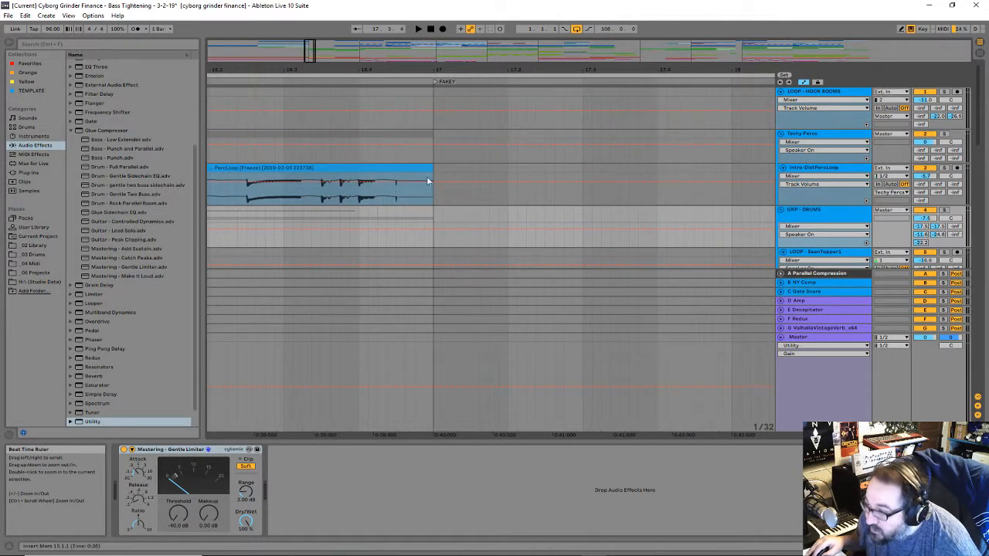
left_click(433, 390)
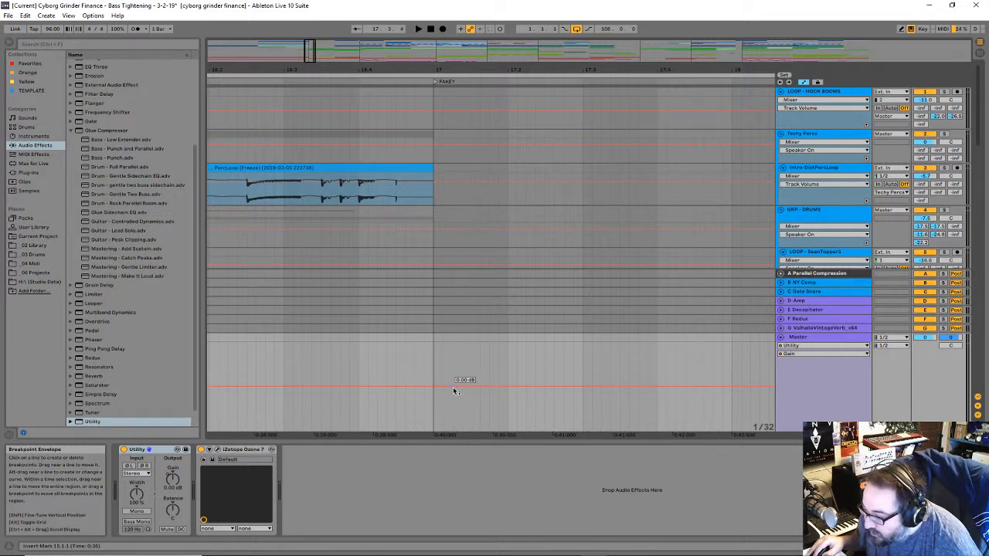
left_click(436, 365)
key("space")
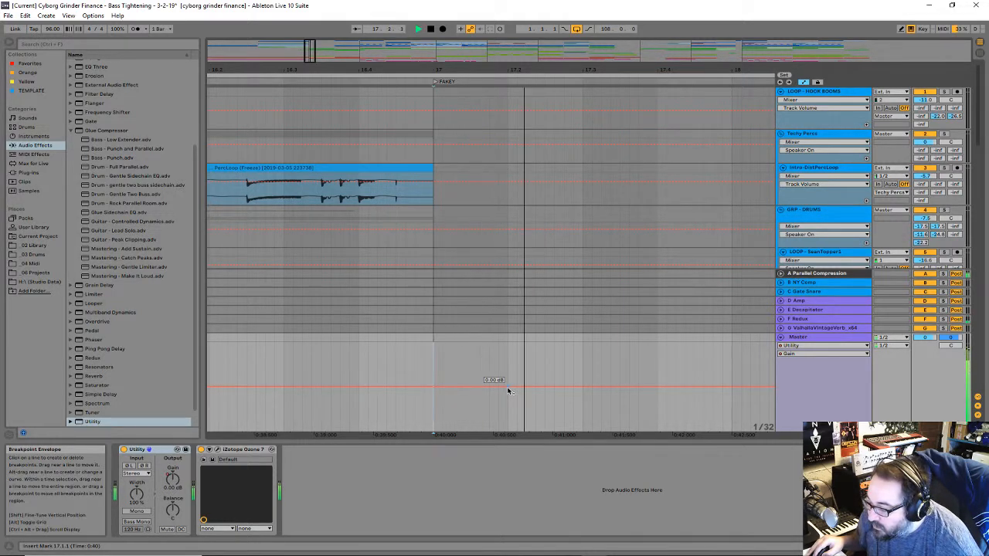
key("space")
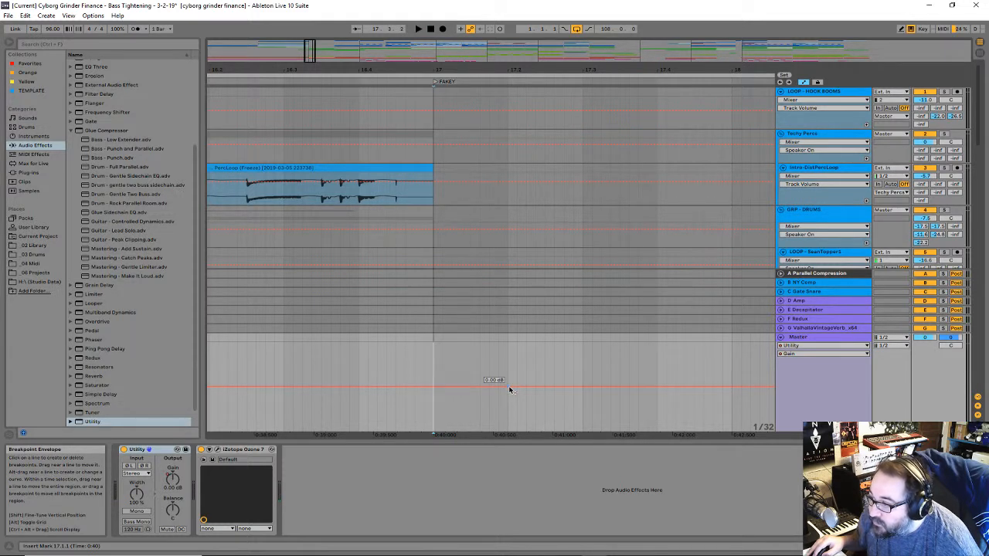
Step: Check the timing across the FAKEY marker by playing it with the metronome on, and switch the metronome off
left_click(426, 365)
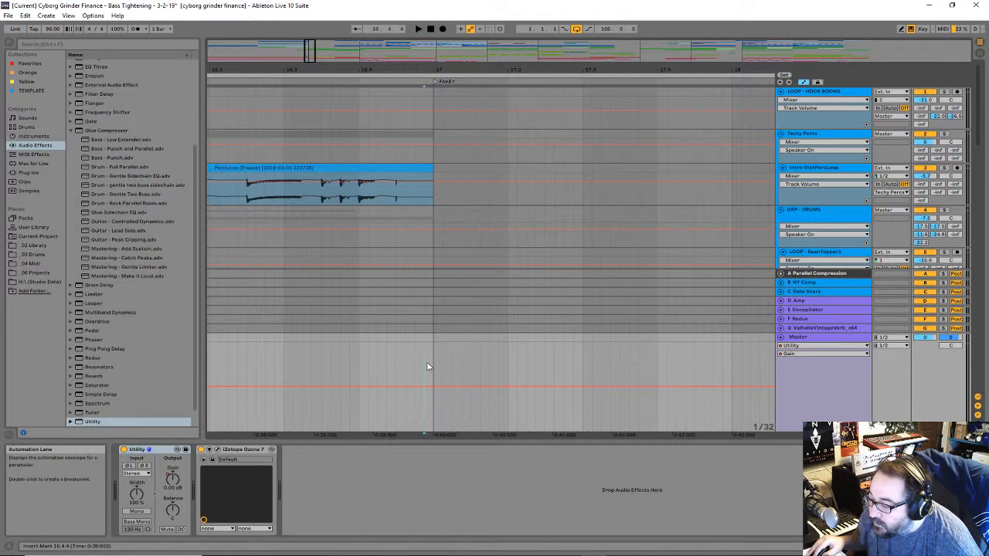
left_click(135, 30)
key("space")
key("space")
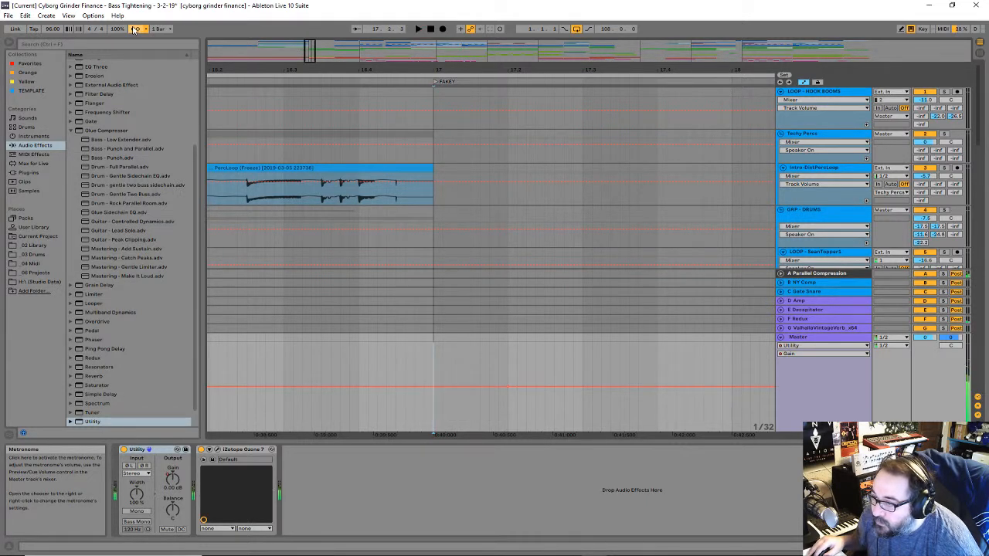
left_click(136, 29)
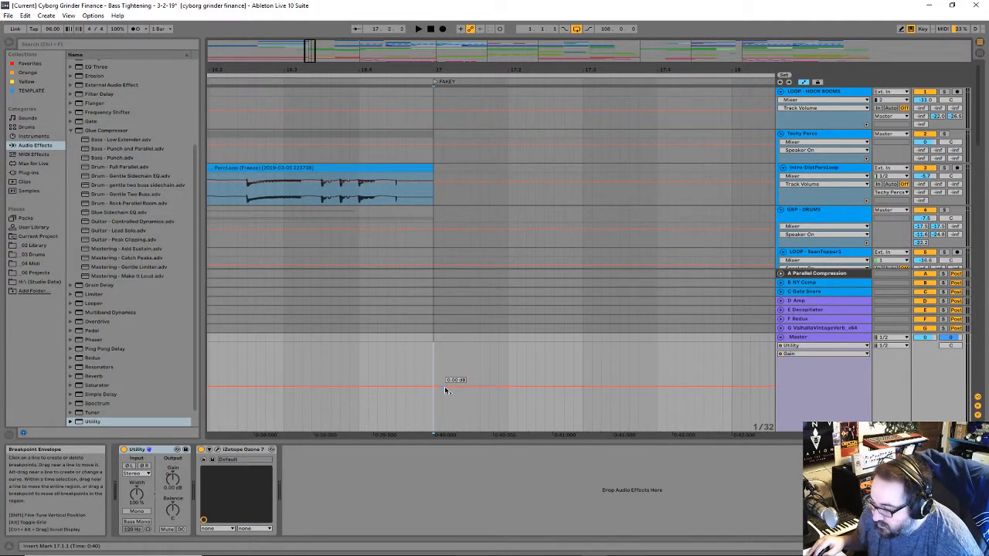
Step: Add a Utility Gain bump of about 1.08 dB on the Master at 17.1.1, ramping down to 0 dB at 17.2, and enlarge the lane
left_click_drag(445, 388, 445, 382)
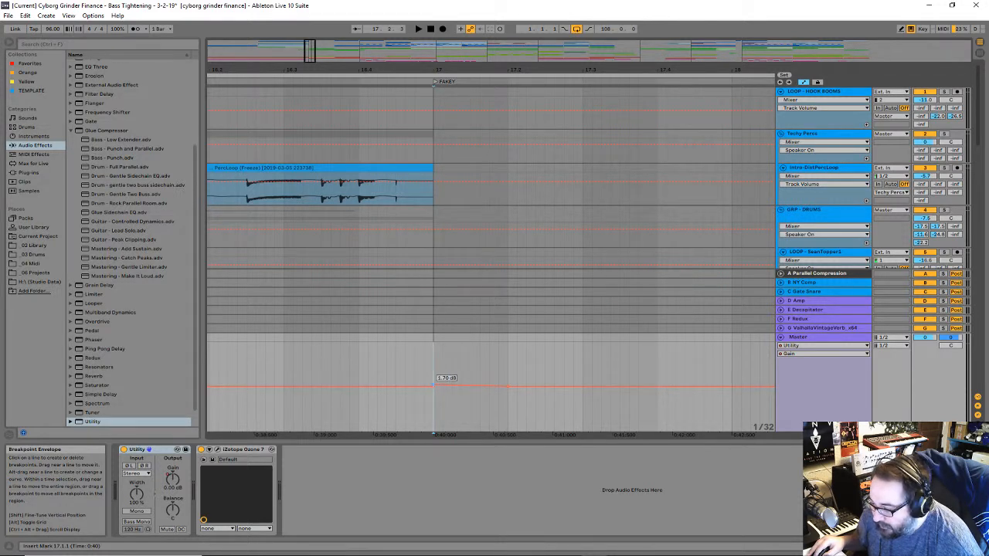
right_click(433, 386)
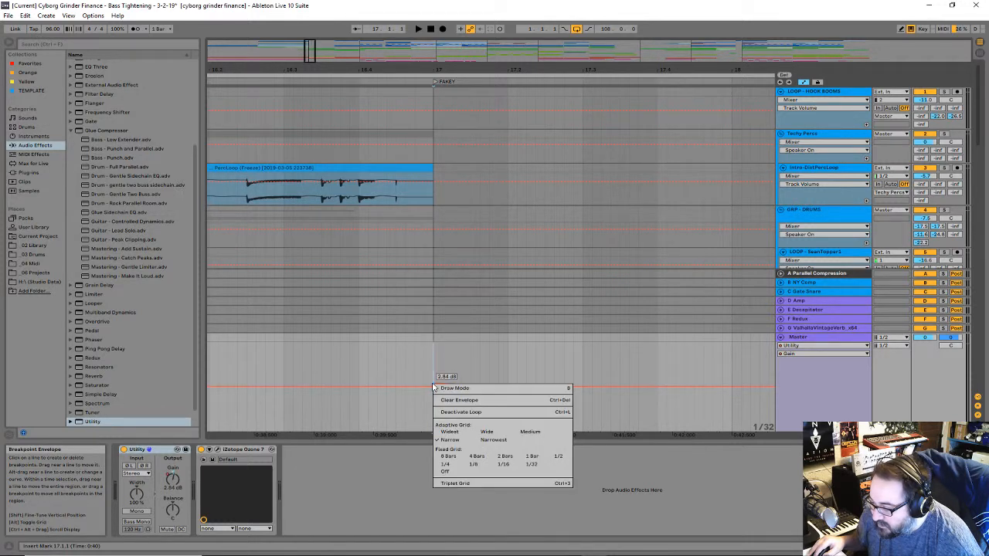
left_click(384, 462)
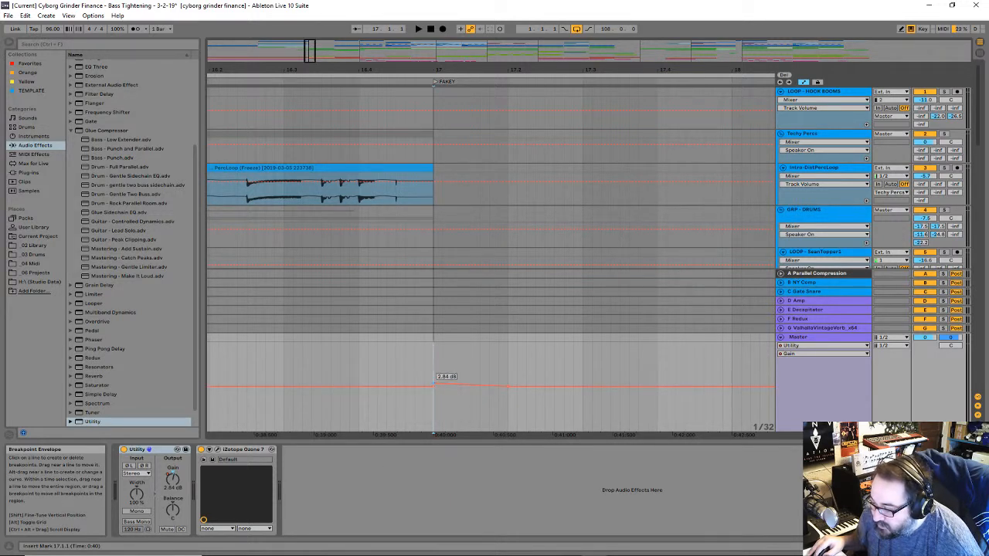
mouse_move(433, 383)
left_mouse_down()
mouse_move(424, 384)
mouse_move(433, 386)
left_mouse_up()
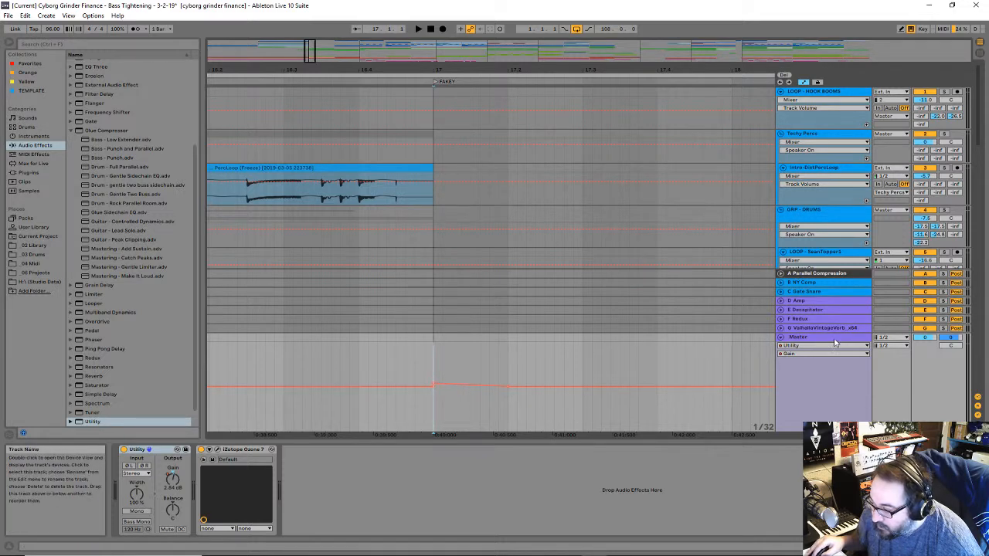
left_click_drag(806, 333, 837, 176)
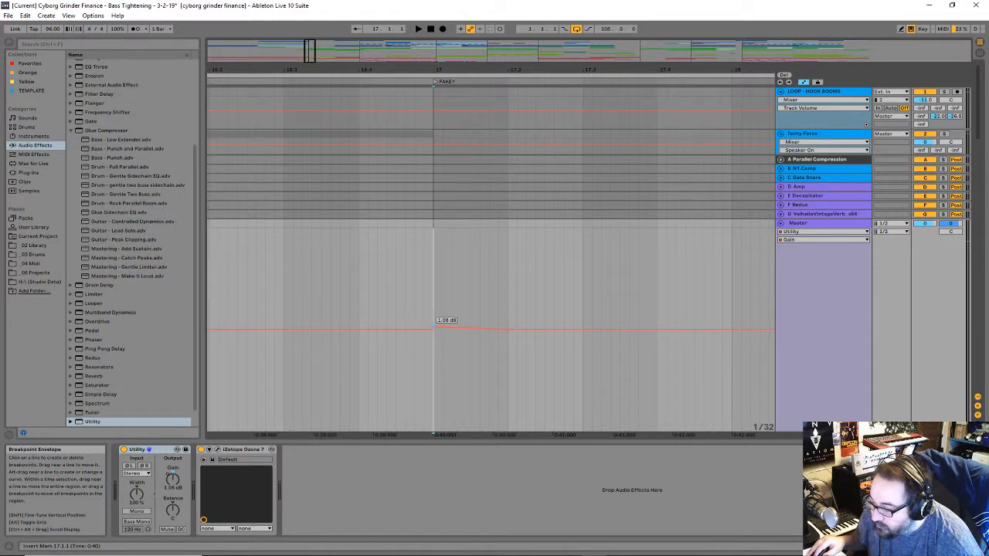
Step: Play the transition into the FAKEY section from several points before bar 17 to judge the Master gain bump
left_click(390, 289)
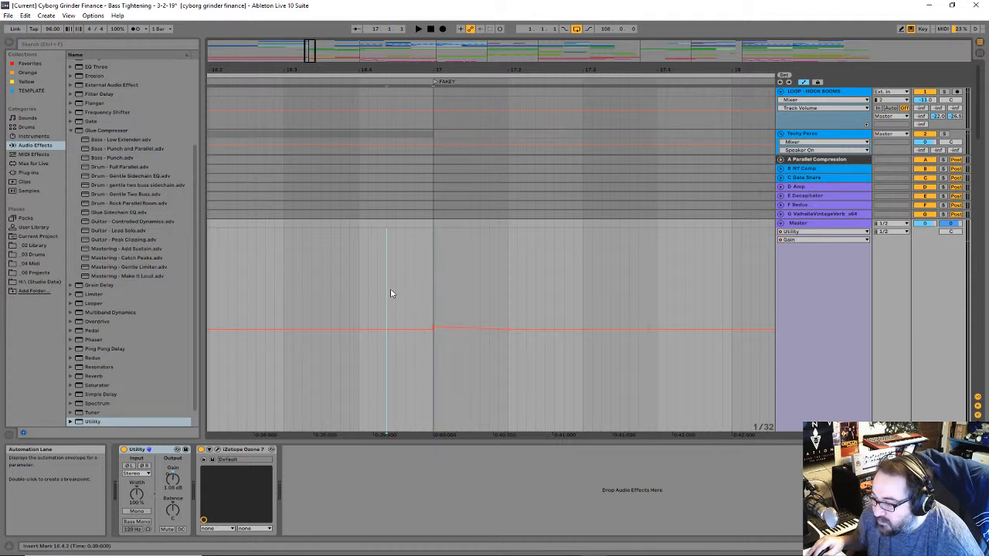
key("space")
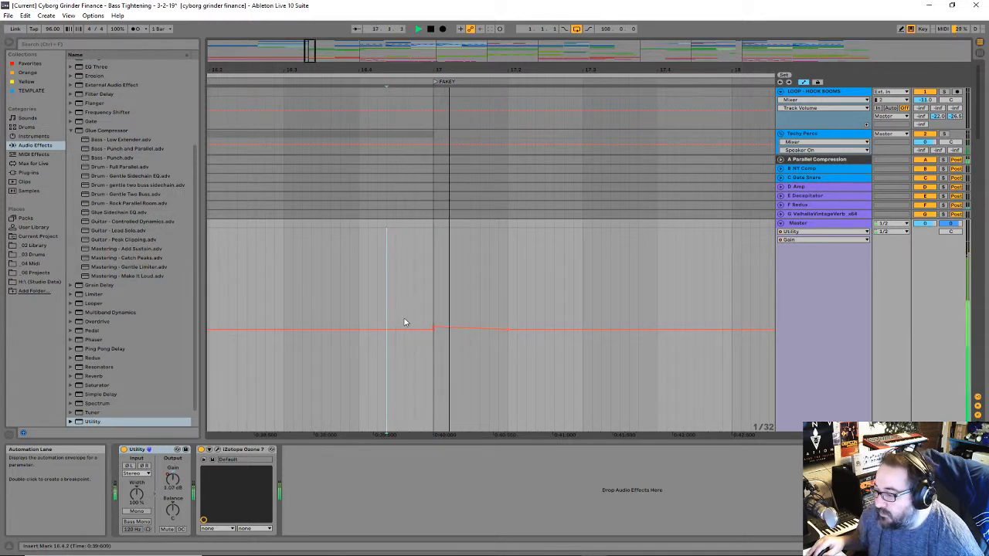
left_click(231, 288)
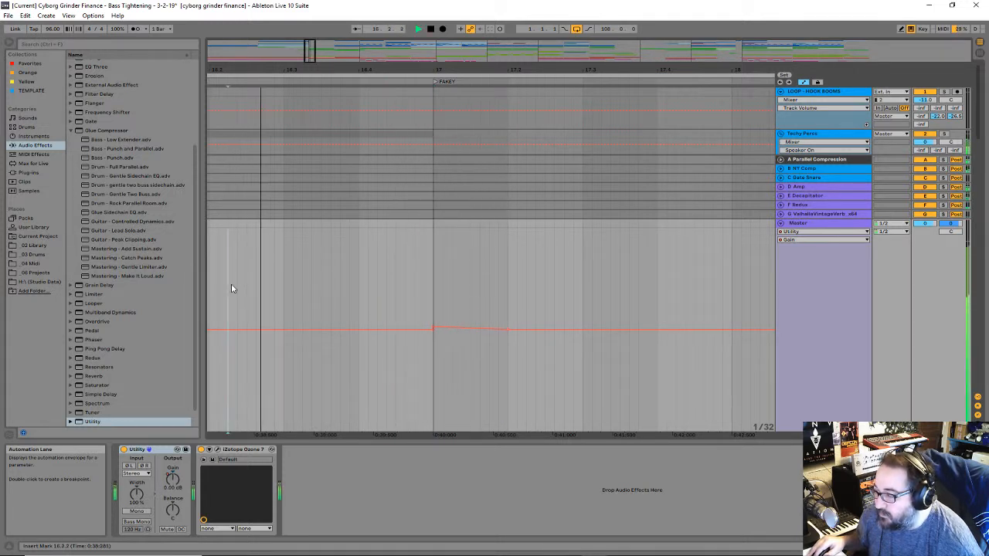
key("space")
key("space")
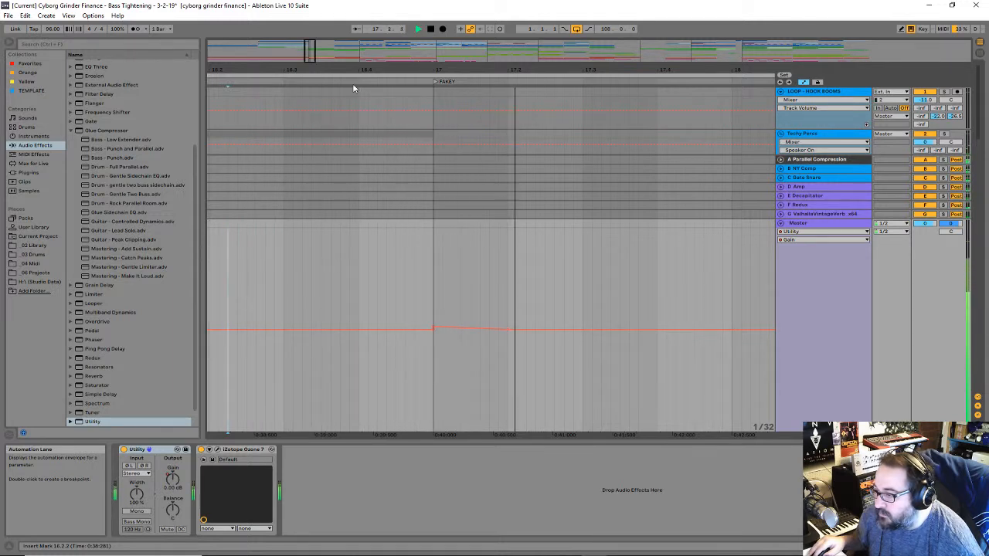
left_click_drag(364, 69, 431, 31)
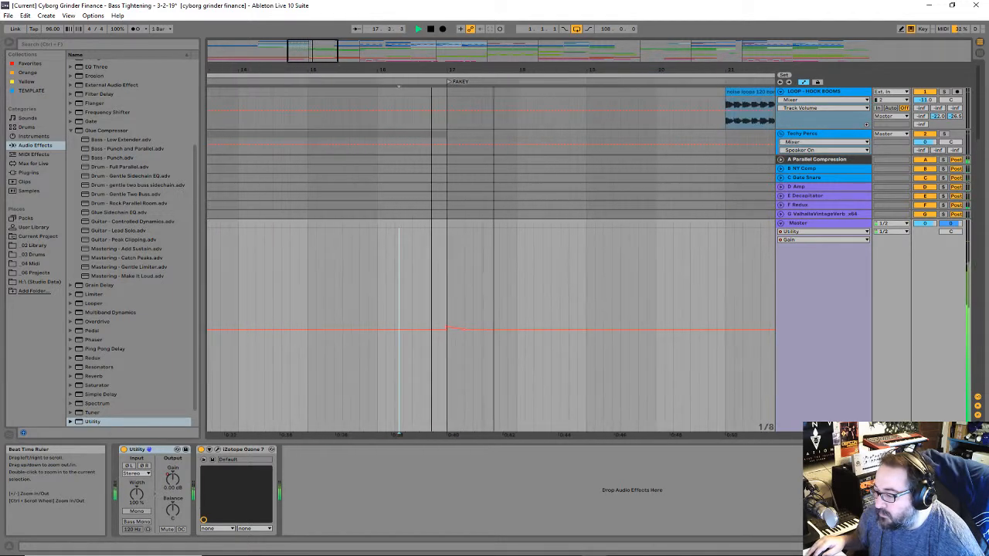
Step: Extend the end of the Master gain ramp to 17.3 and play it again from bar 16
left_click(229, 287)
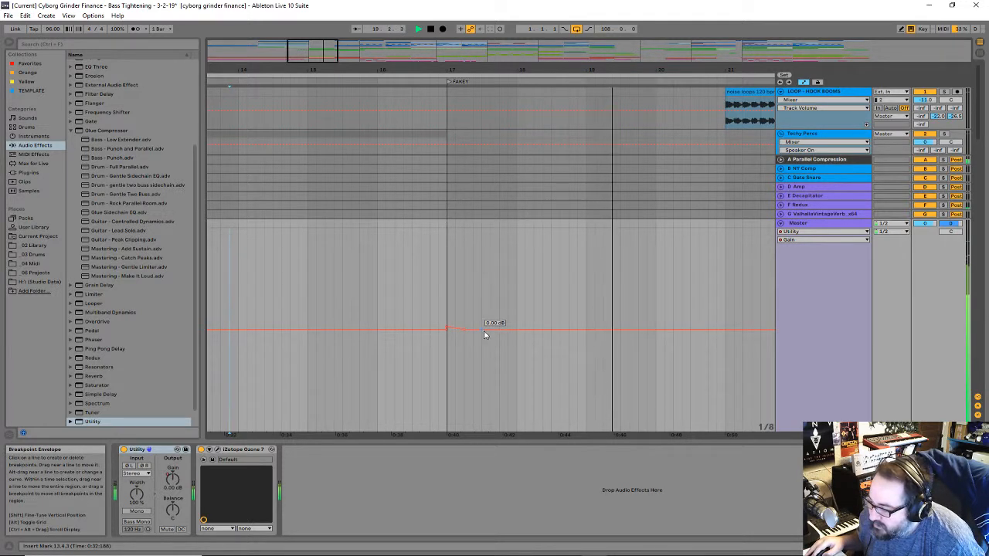
left_click(377, 290)
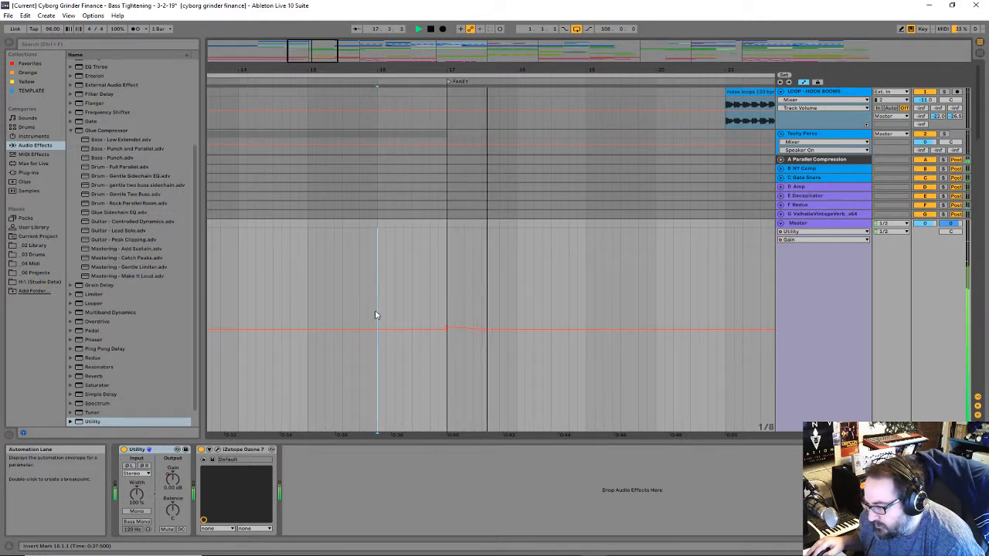
key("space")
Step: Copy the Master's Gain automation bump from 17.1.1 to 17.3
left_click_drag(449, 272, 483, 271)
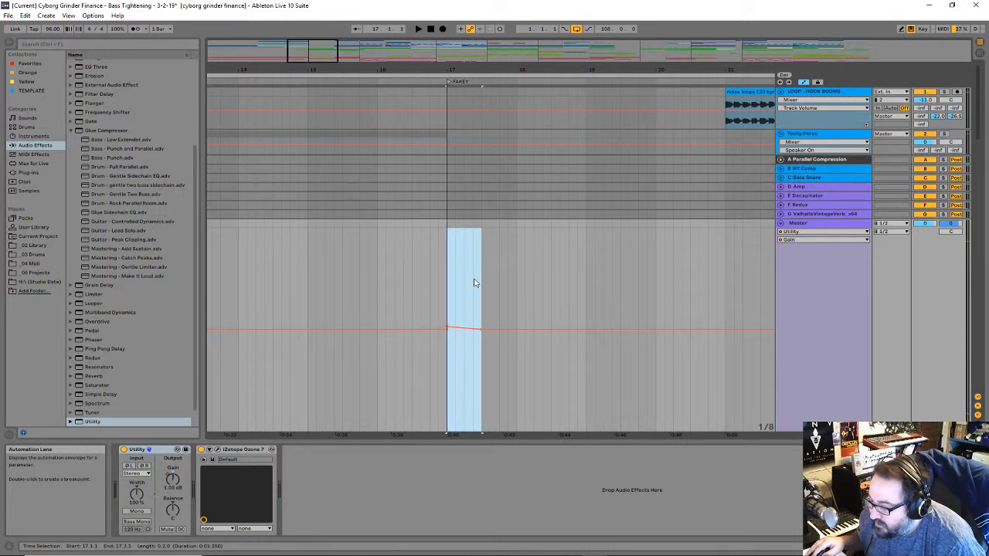
right_click(474, 283)
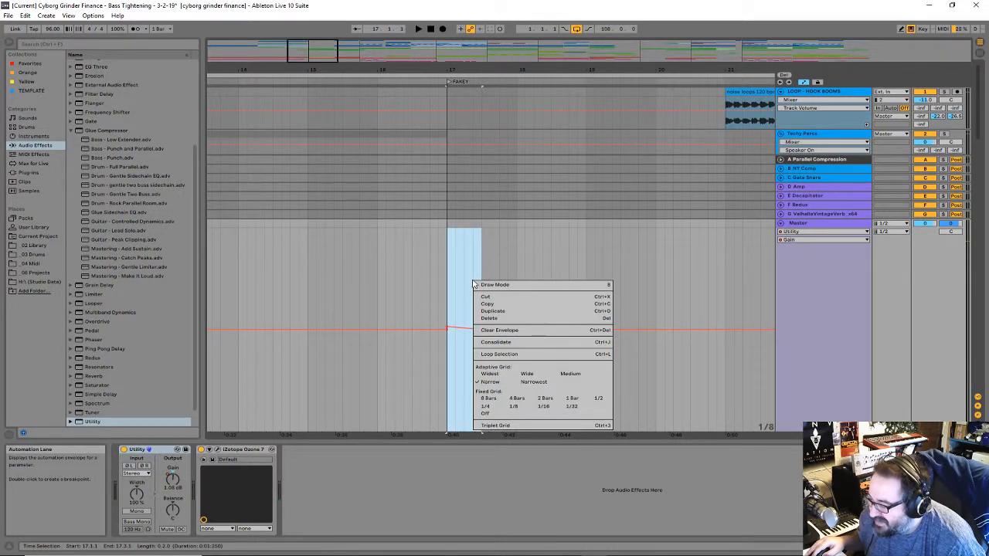
left_click(517, 300)
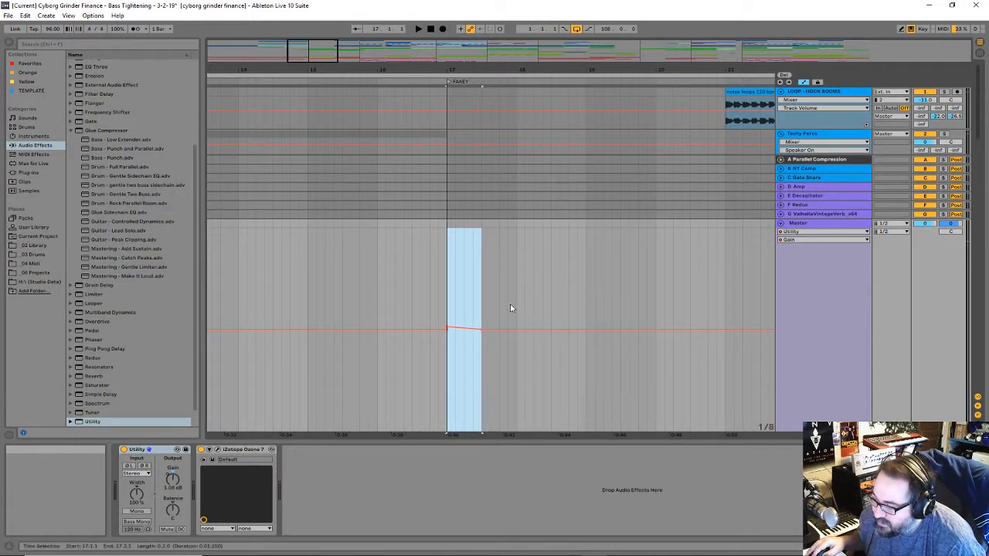
left_click_drag(486, 69, 388, 69)
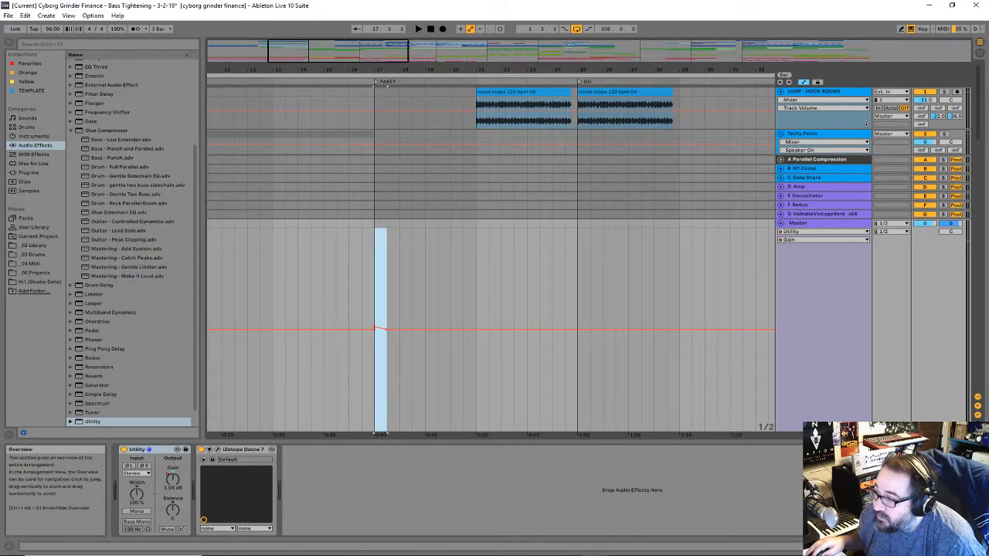
left_click_drag(551, 68, 379, 61)
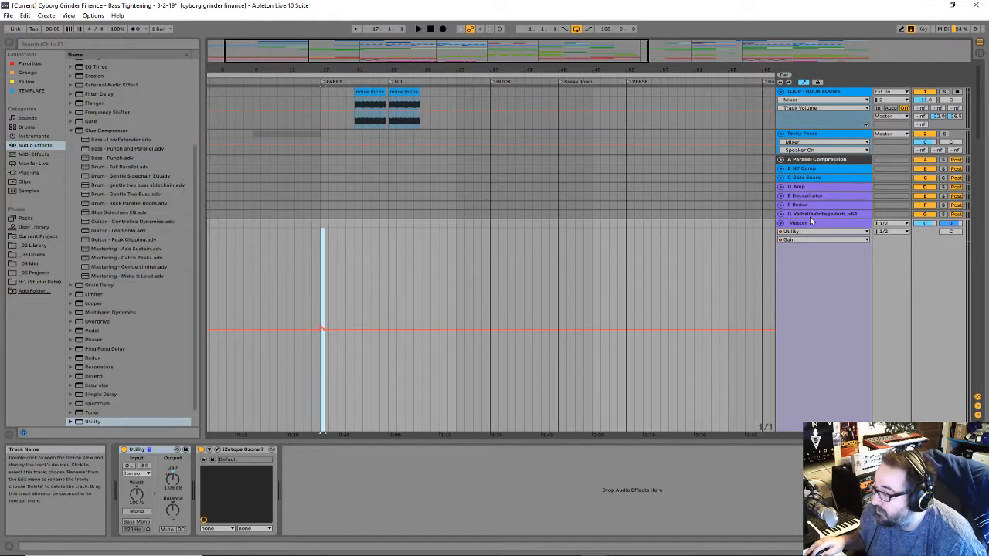
Step: Fold the Master track's enlarged Utility Gain automation lane to bring the other tracks back into view
left_click_drag(819, 220, 841, 424)
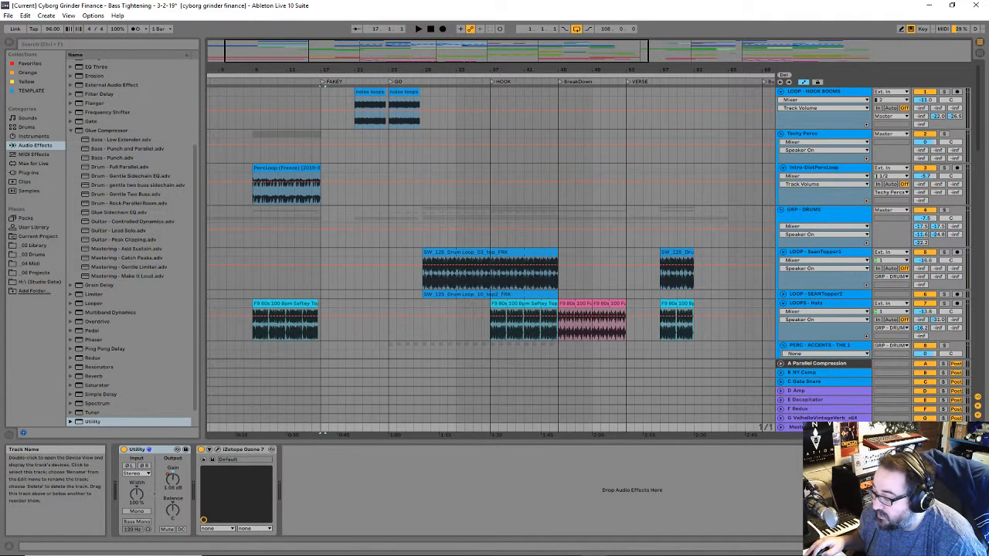
left_click(781, 427)
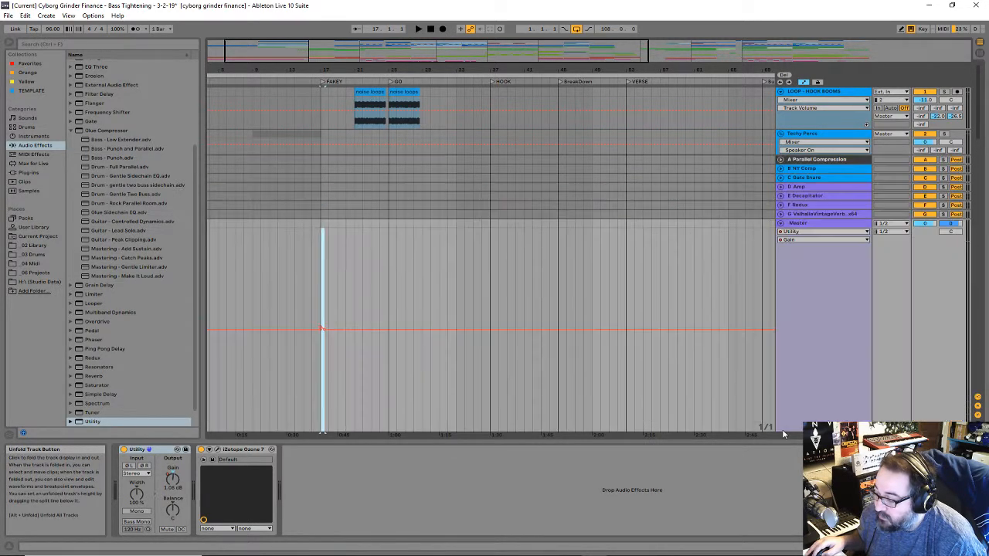
left_click(782, 225)
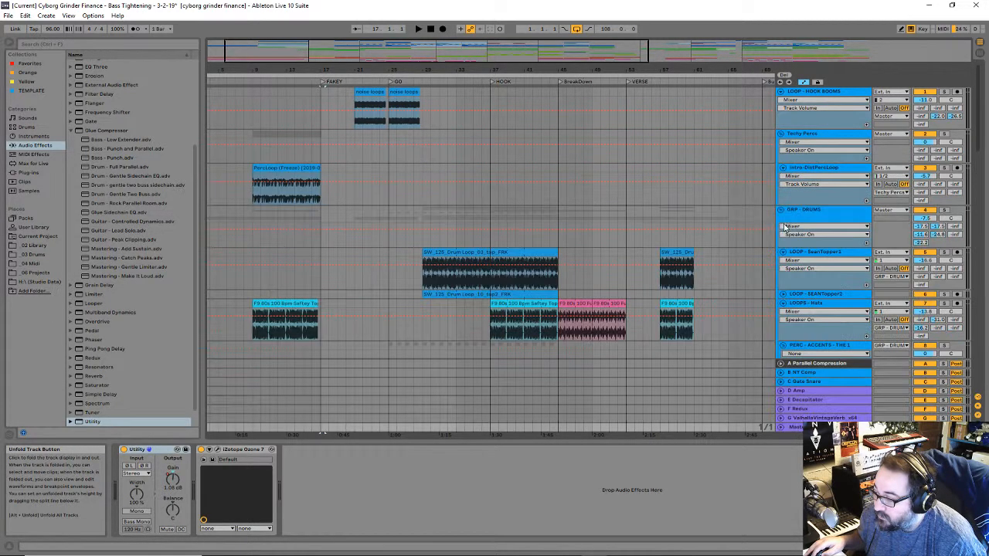
Step: Add a locator at bar 29 and name it UPLIFTER
right_click(421, 80)
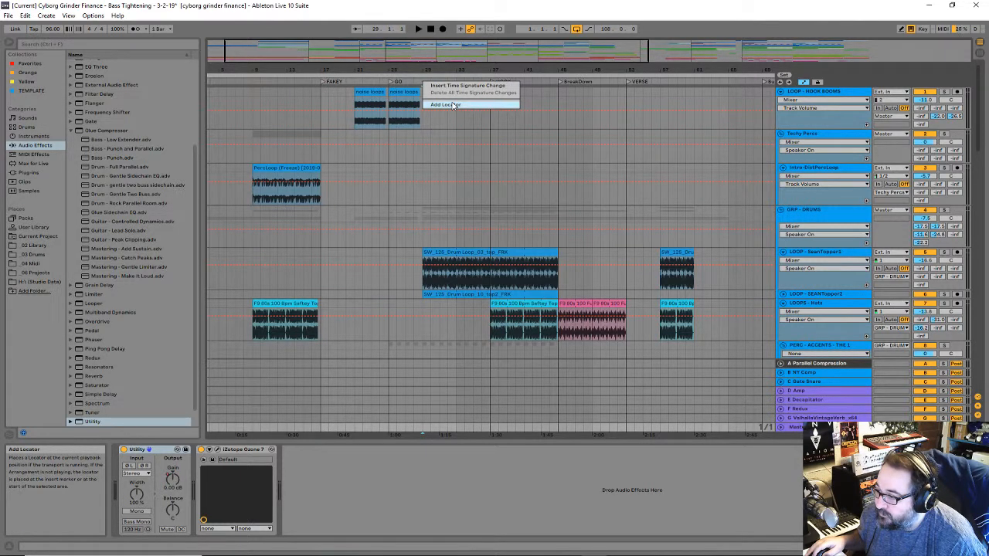
left_click(453, 105)
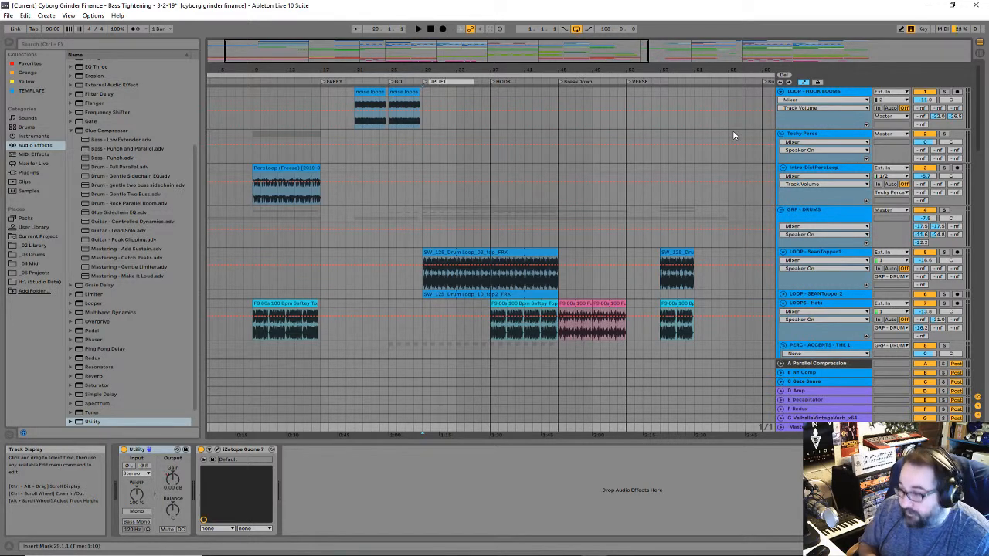
type("ER")
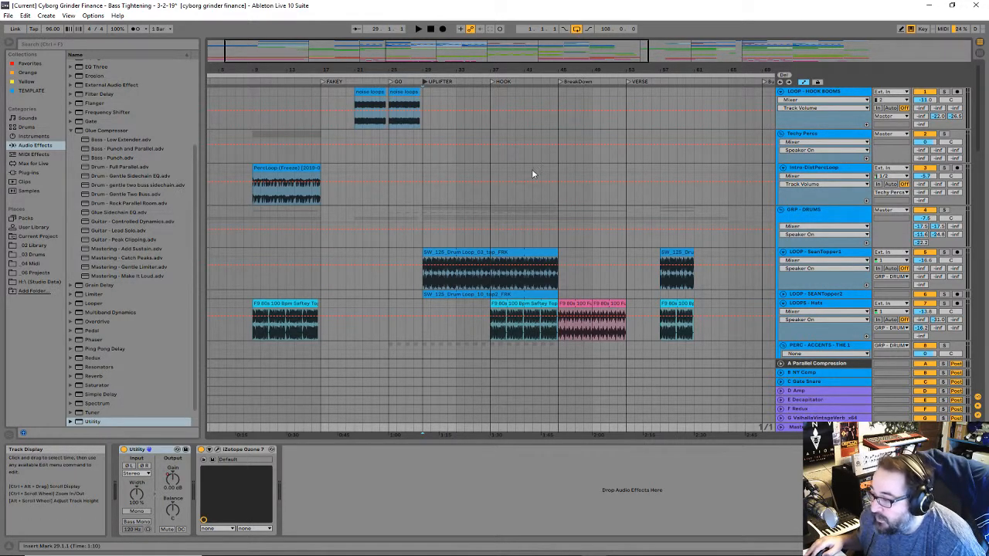
Step: Play the start of the HOOK section at bar 37 briefly
left_click(480, 122)
key("space")
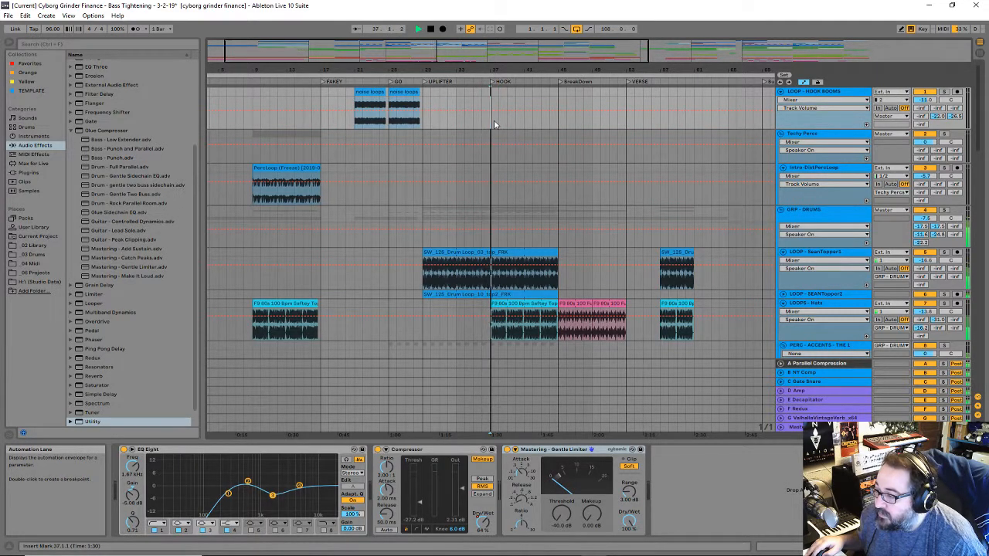
key("space")
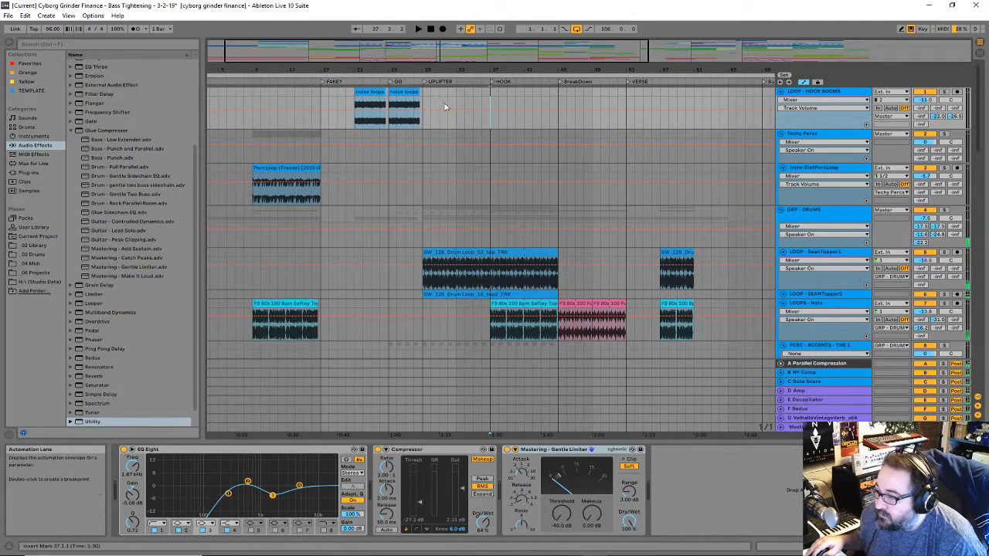
Step: Play the song from the UPLIFTER section and examine the drum, bass, synth, FX and vocal tracks for what sounds there
scroll(456, 154, "down", 12)
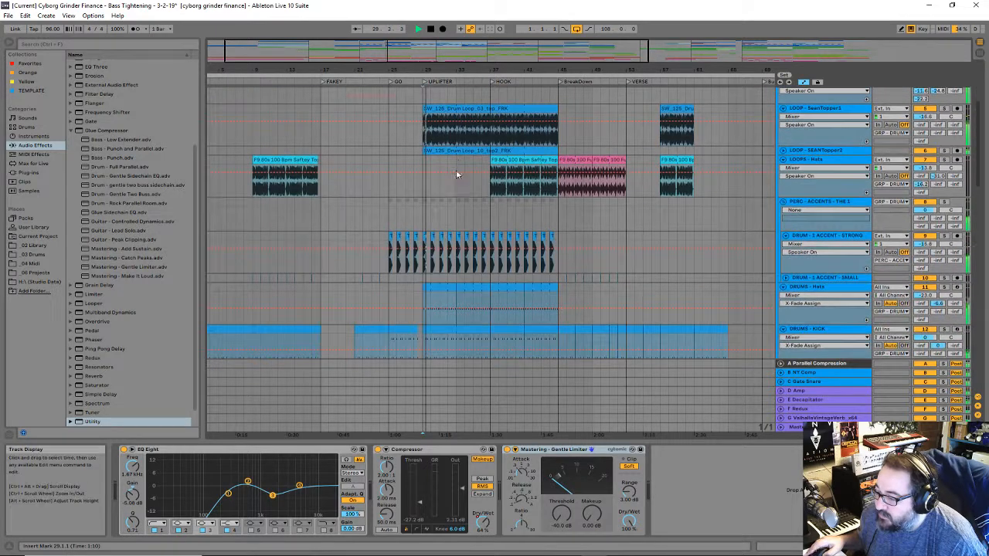
scroll(452, 201, "up", 12)
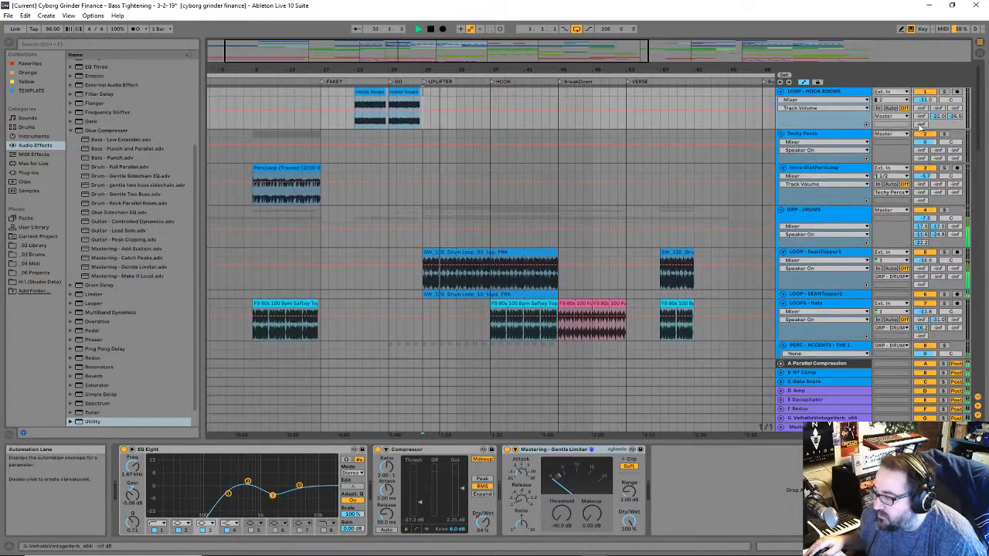
left_click_drag(979, 123, 948, 204)
scroll(967, 203, "down", 20)
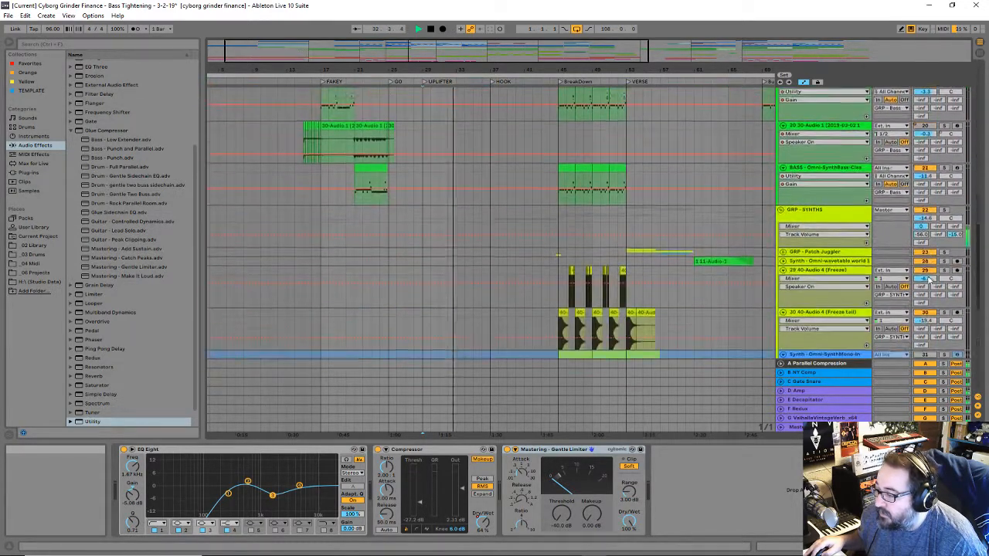
scroll(912, 356, "up", 15)
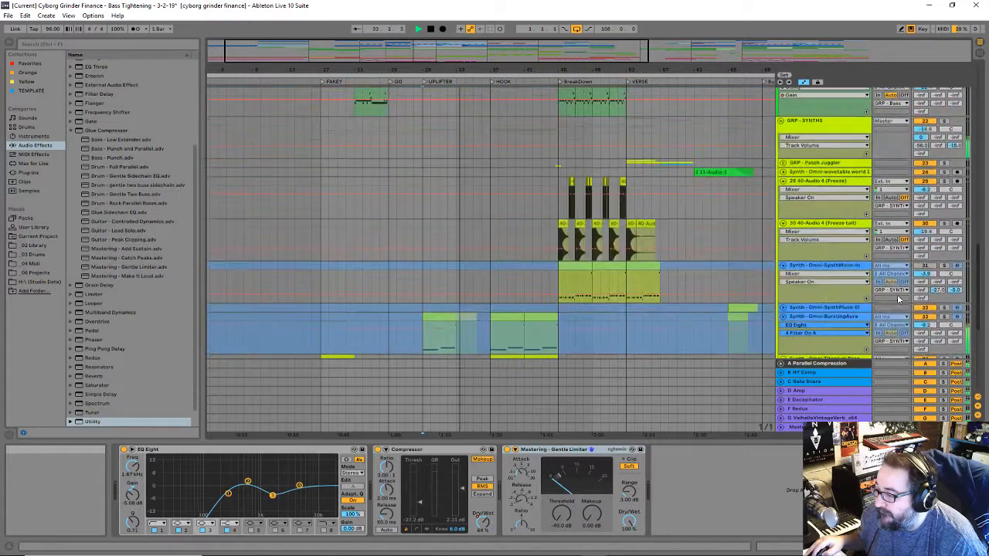
scroll(888, 222, "up", 4)
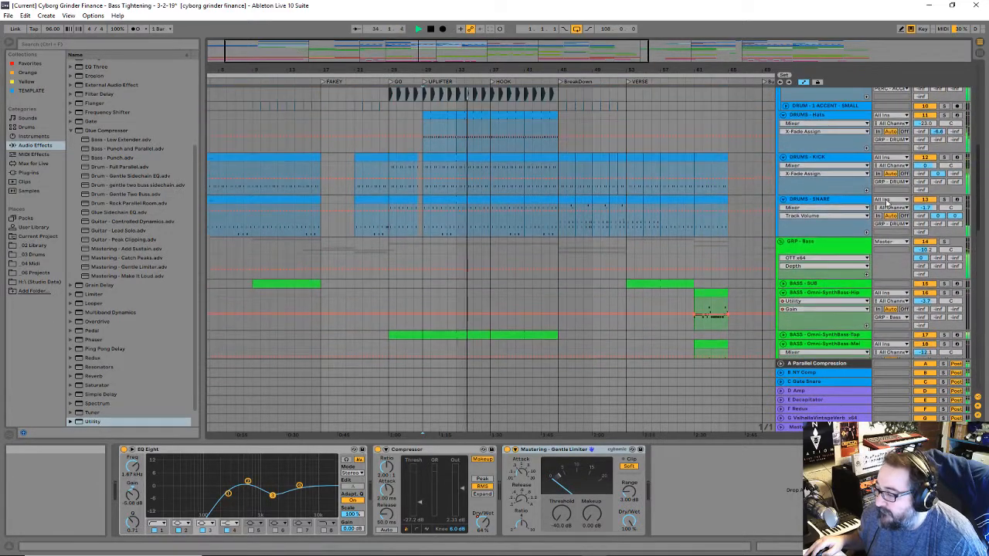
scroll(880, 189, "up", 6)
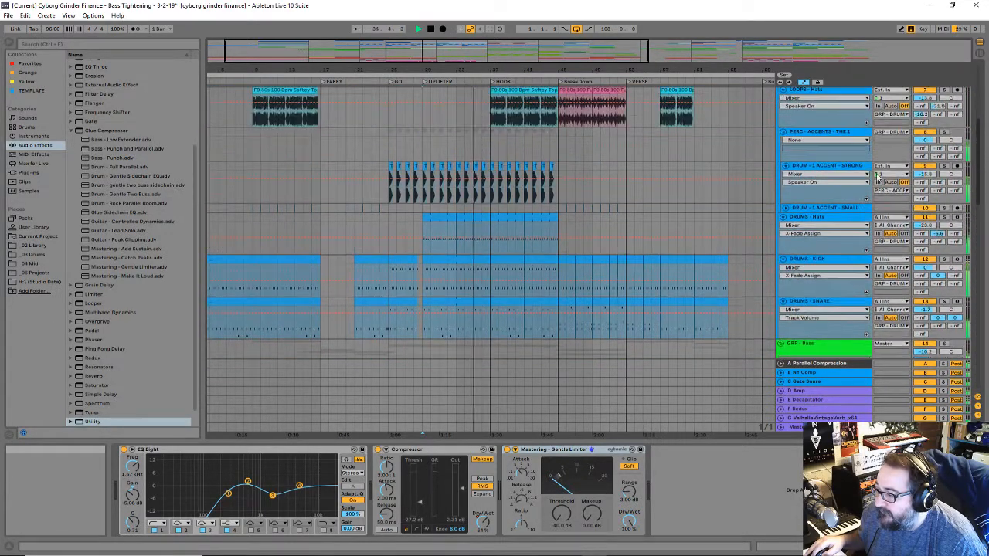
scroll(873, 166, "up", 4)
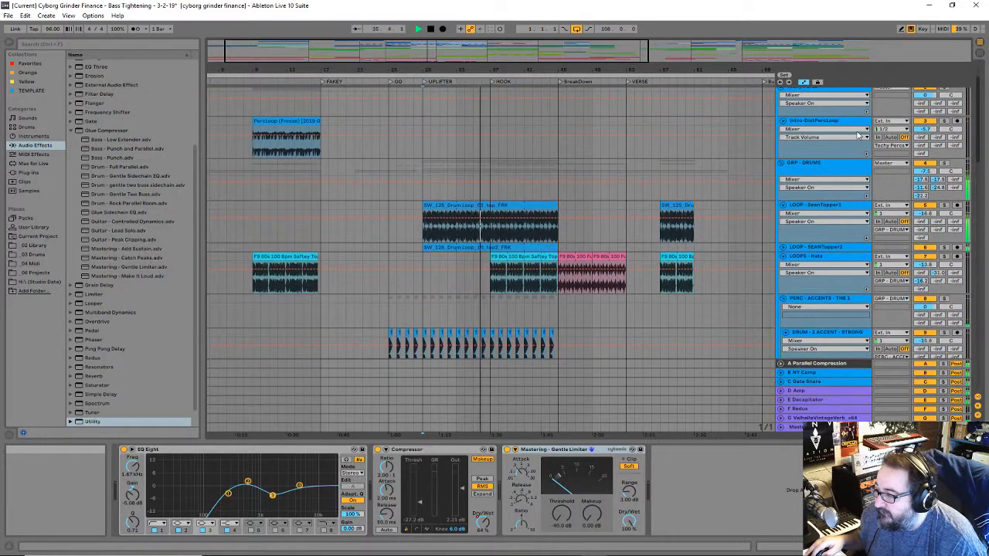
scroll(865, 154, "down", 10)
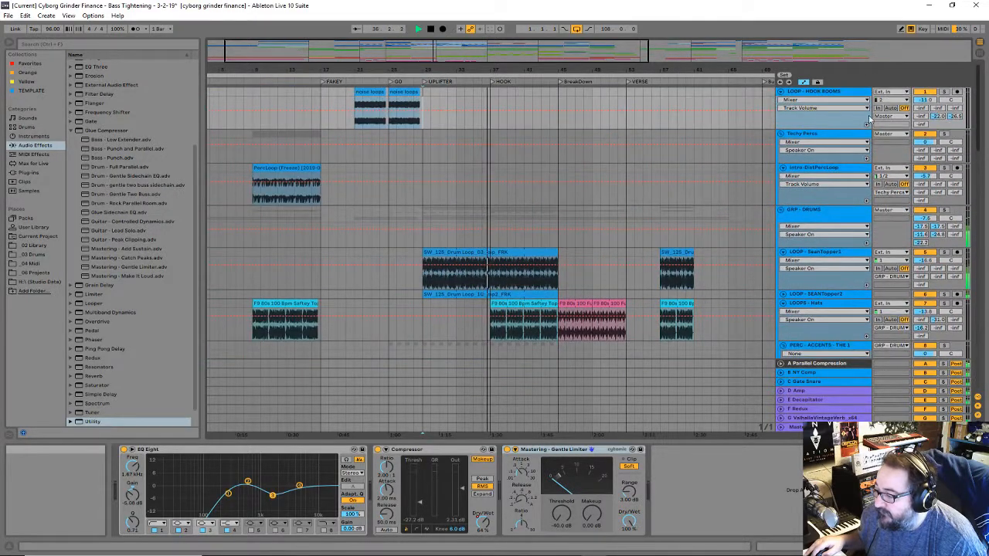
scroll(945, 352, "down", 10)
scroll(945, 351, "down", 3)
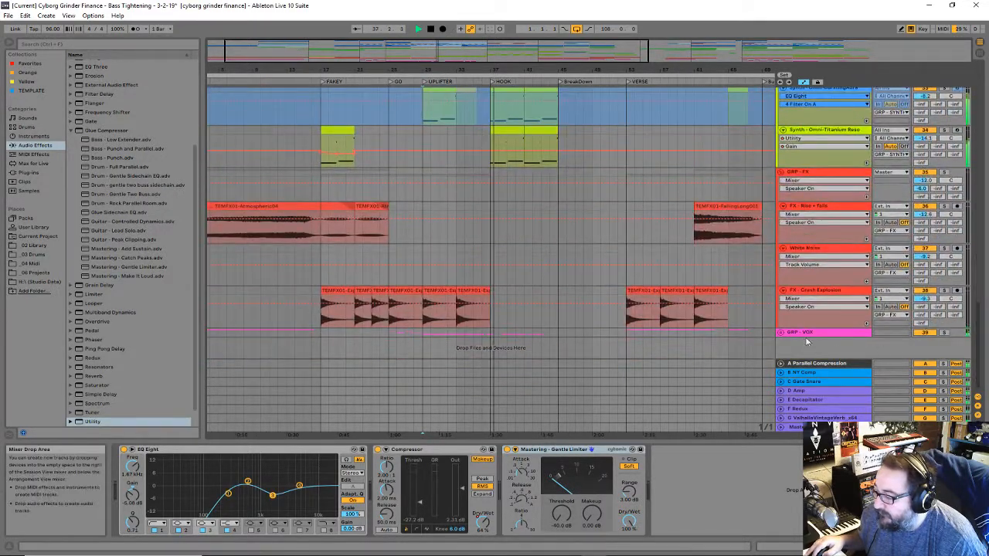
scroll(510, 209, "down", 3)
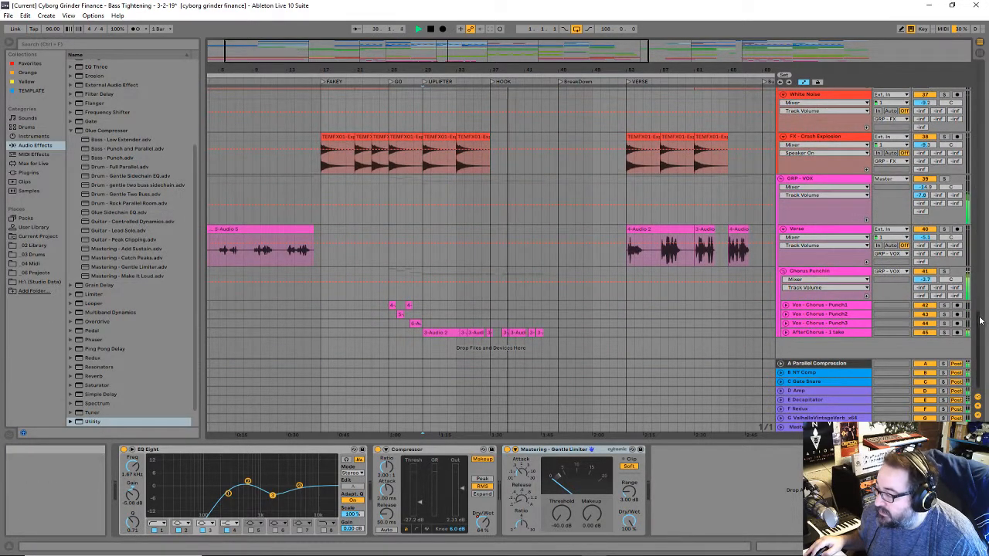
scroll(979, 321, "up", 20)
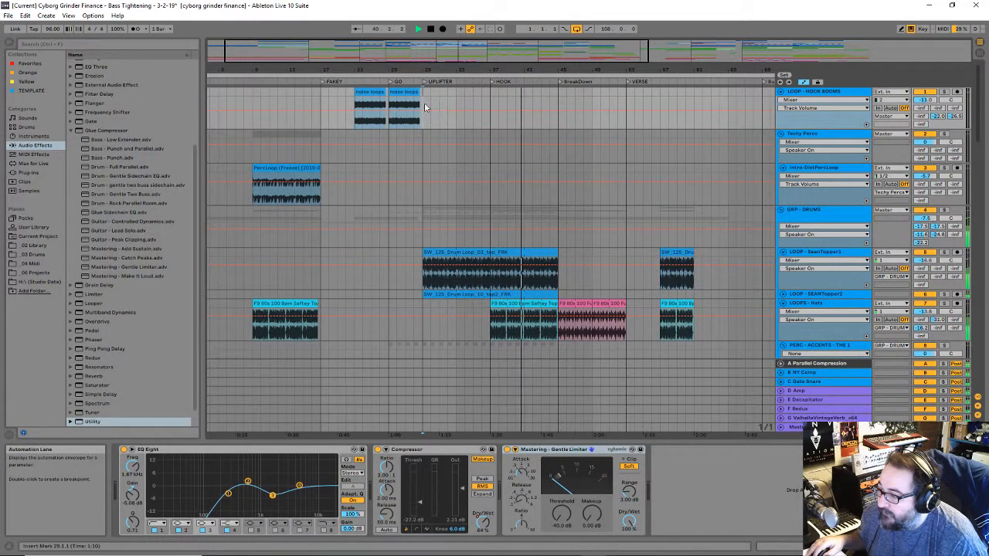
Step: Play from the GO section at bar 25 and examine which drum and bass tracks are active
left_click(389, 108)
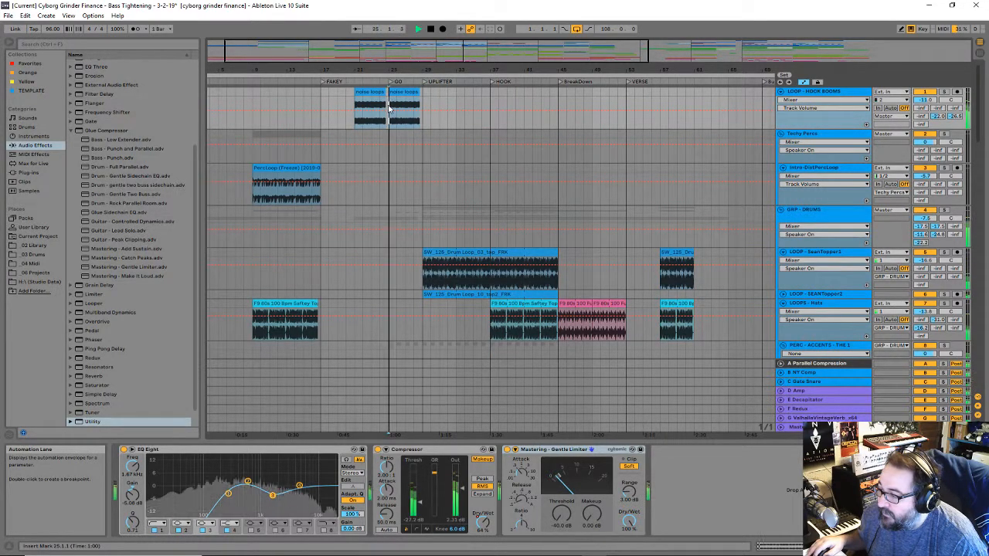
scroll(456, 135, "down", 5)
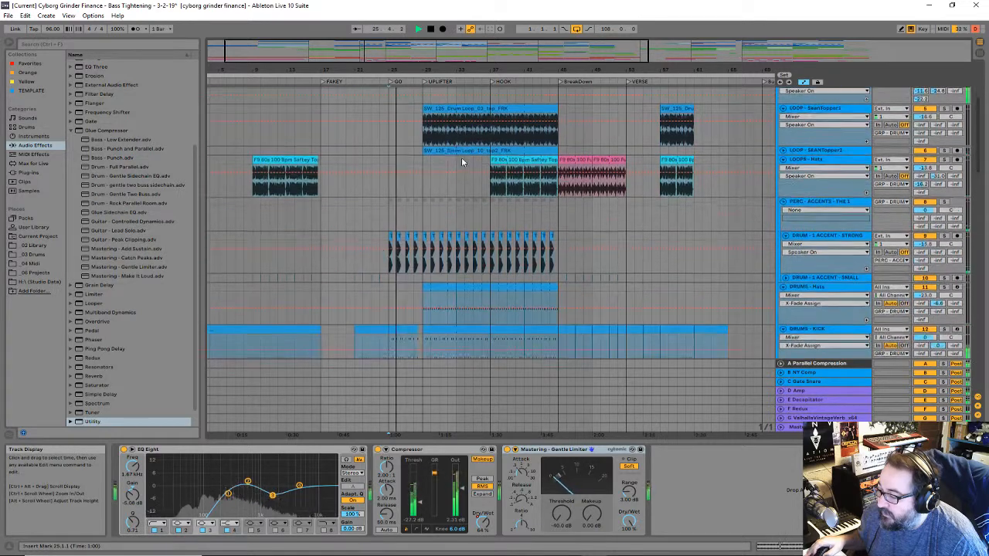
scroll(461, 161, "down", 15)
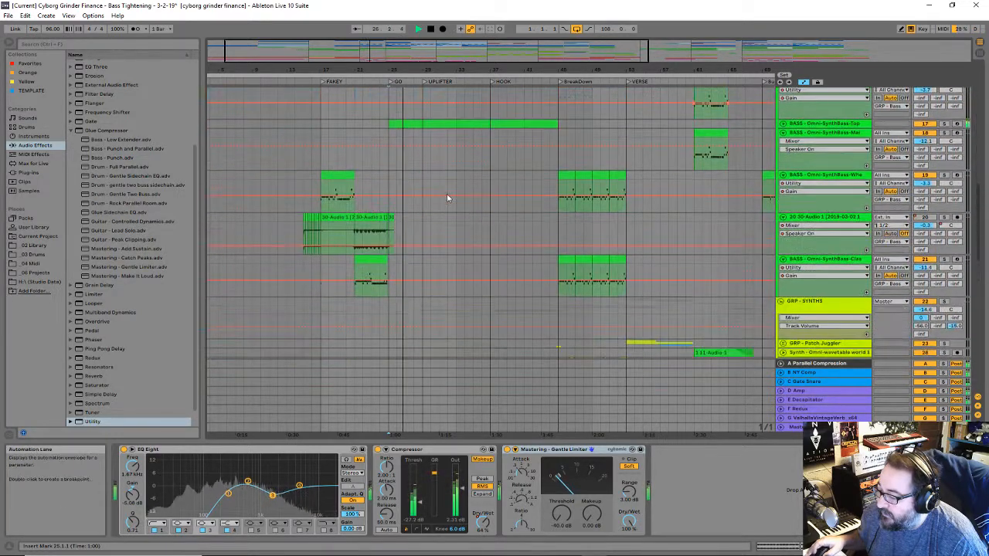
scroll(448, 193, "up", 15)
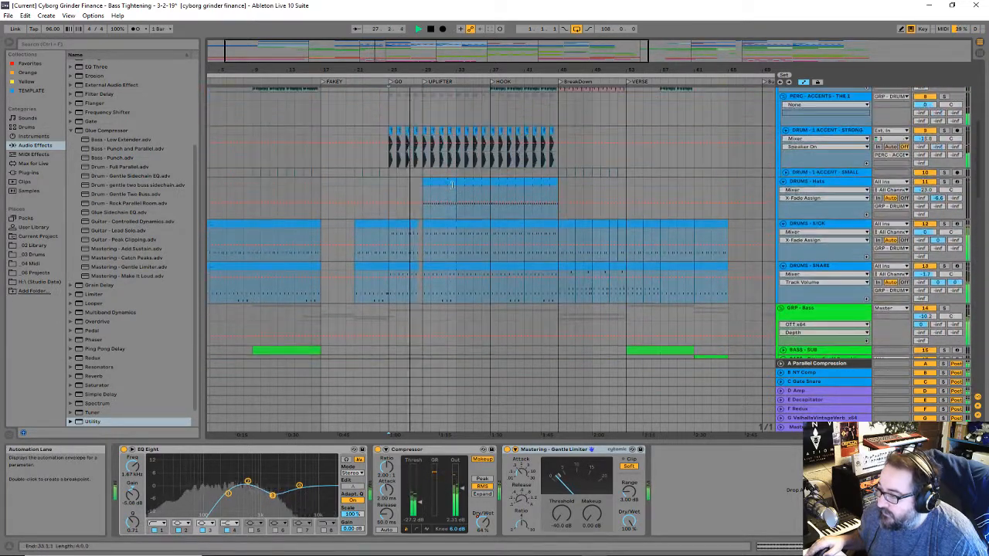
scroll(455, 182, "up", 10)
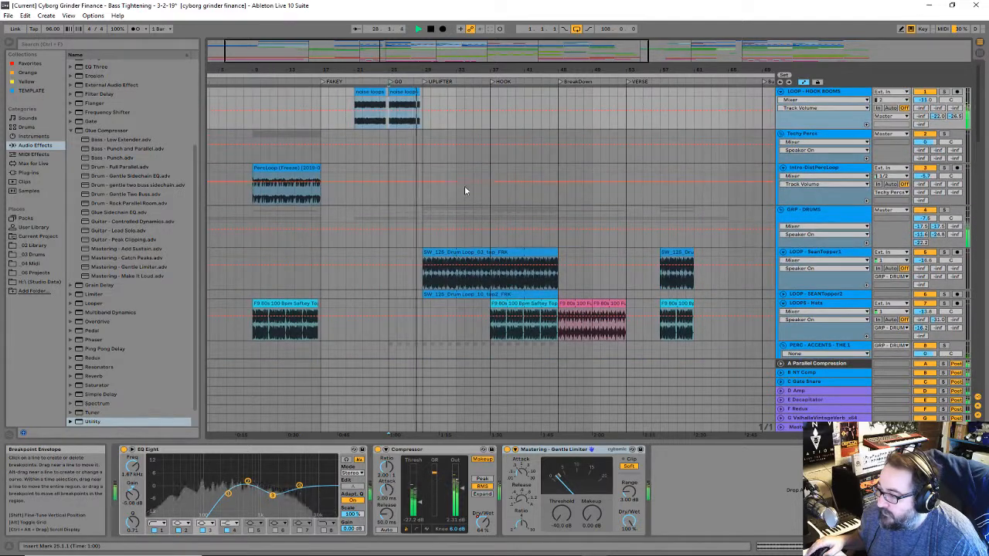
Step: Display the whole arrangement and audition it from about bar 9
left_click_drag(570, 70, 570, 42)
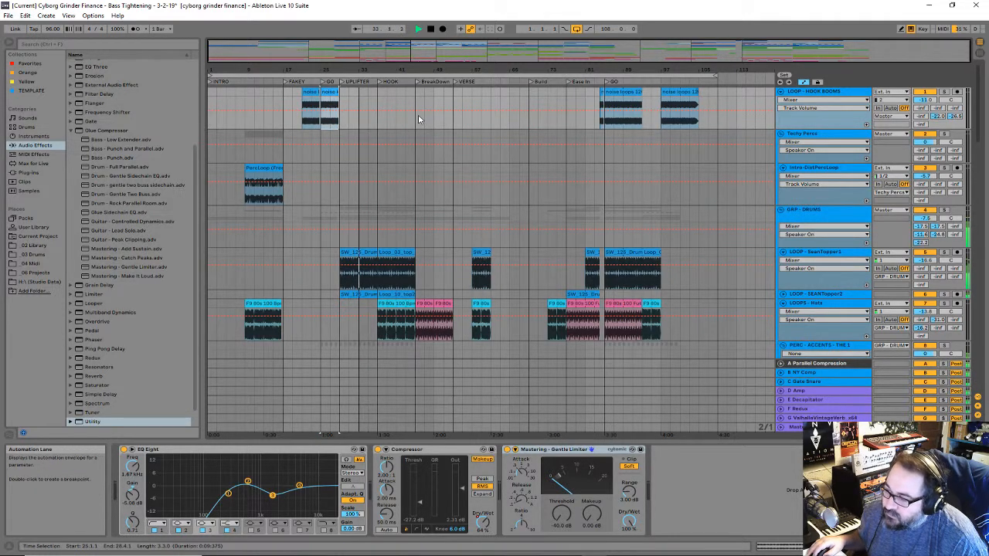
key("space")
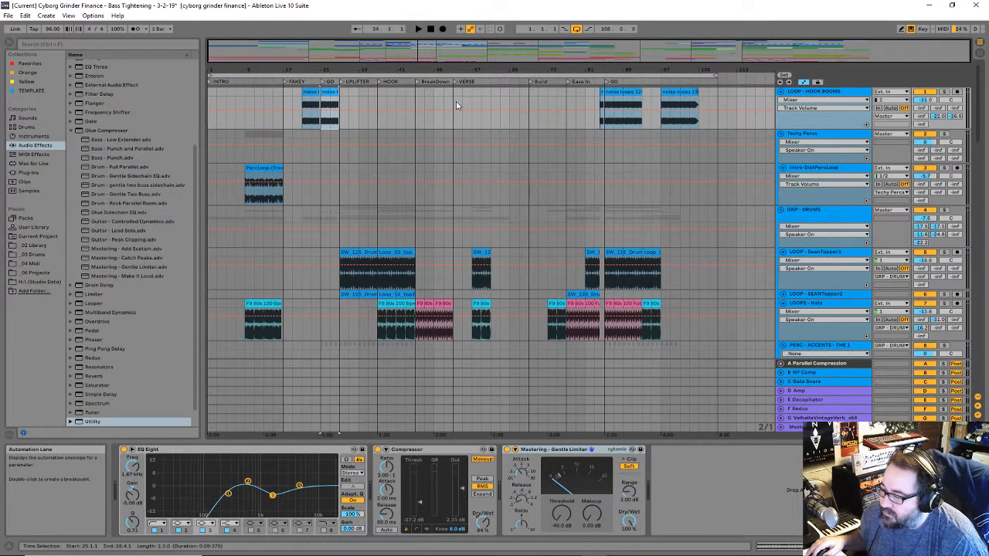
left_click(244, 103)
key("space")
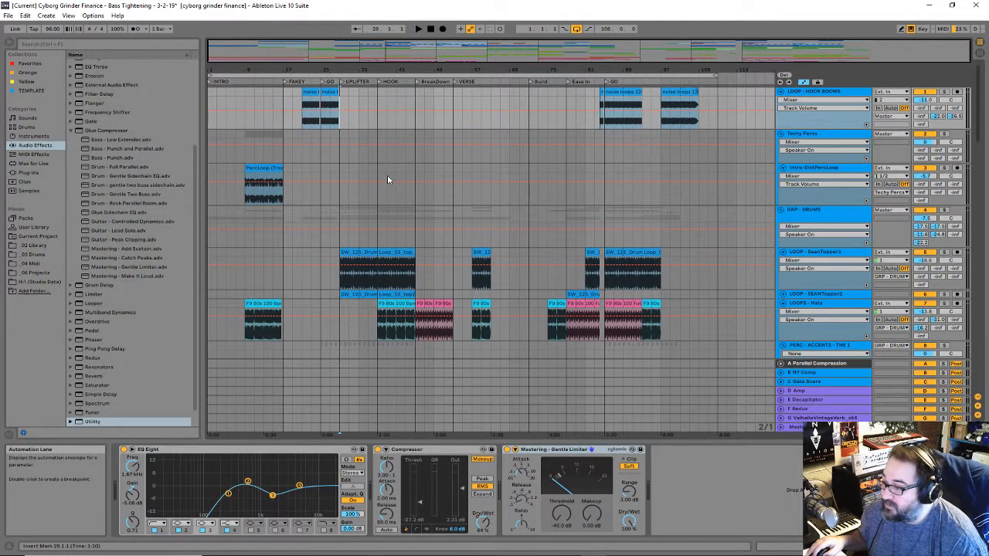
Step: Place the insert marker at the HOOK section in bar 37 and examine the tracks down to the vocals
mouse_move(388, 182)
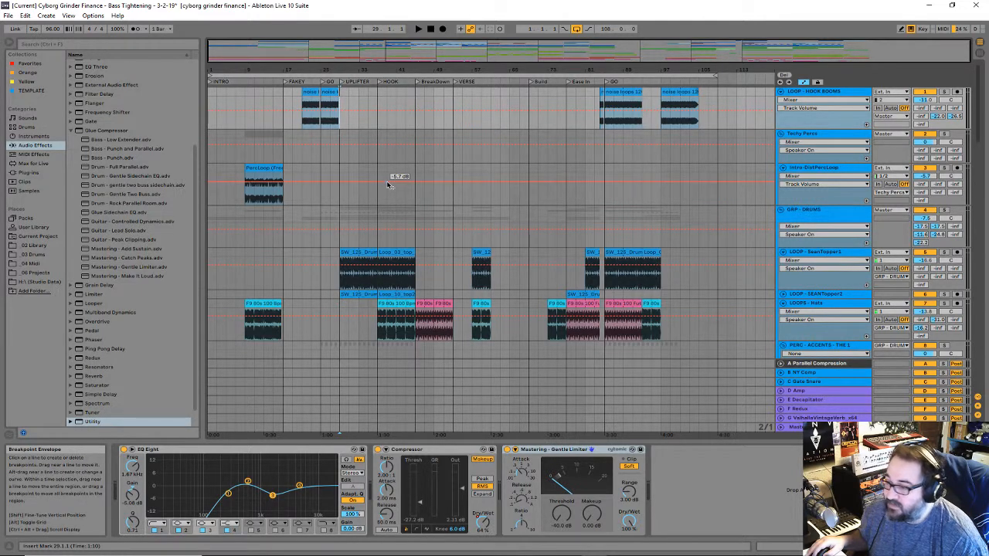
left_click(377, 119)
scroll(371, 130, "down", 10)
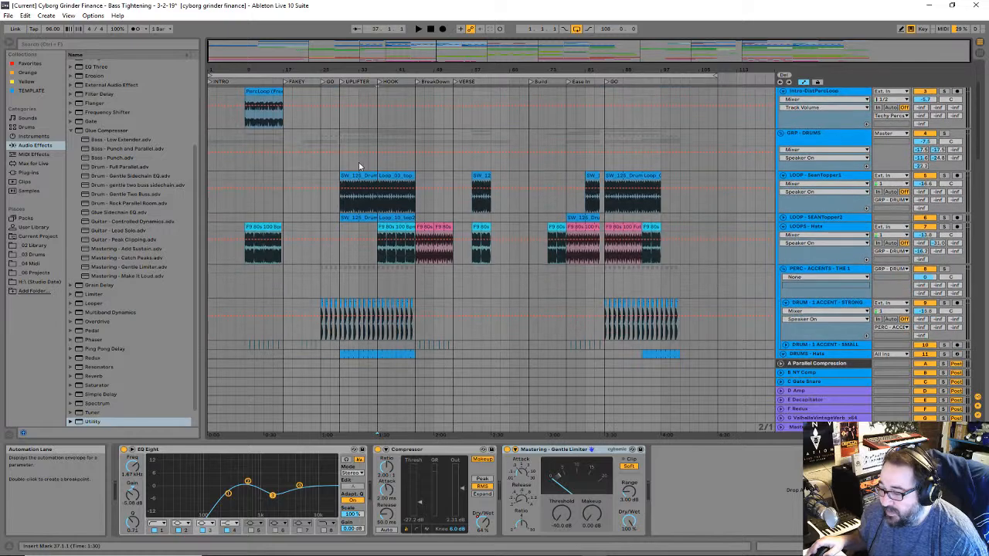
scroll(347, 253, "down", 15)
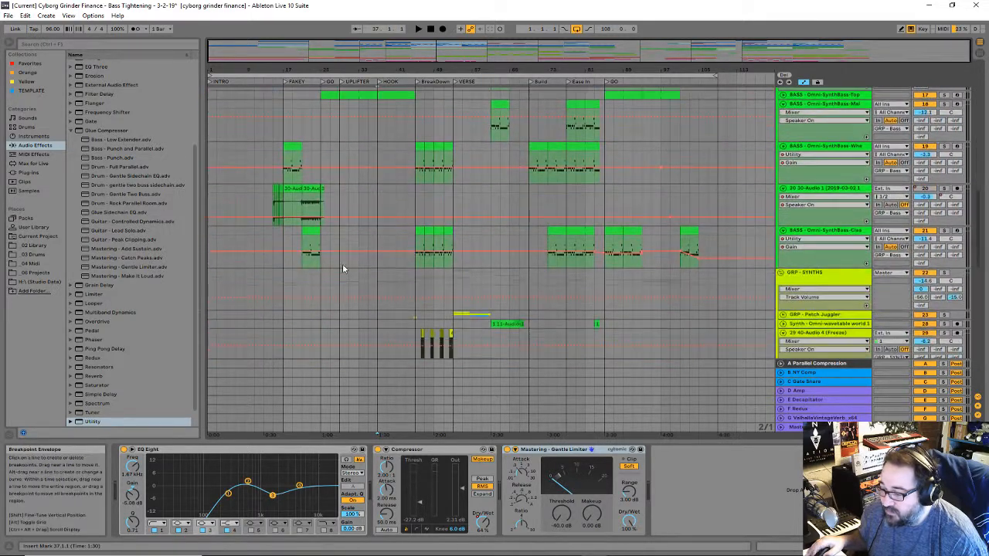
scroll(378, 257, "down", 8)
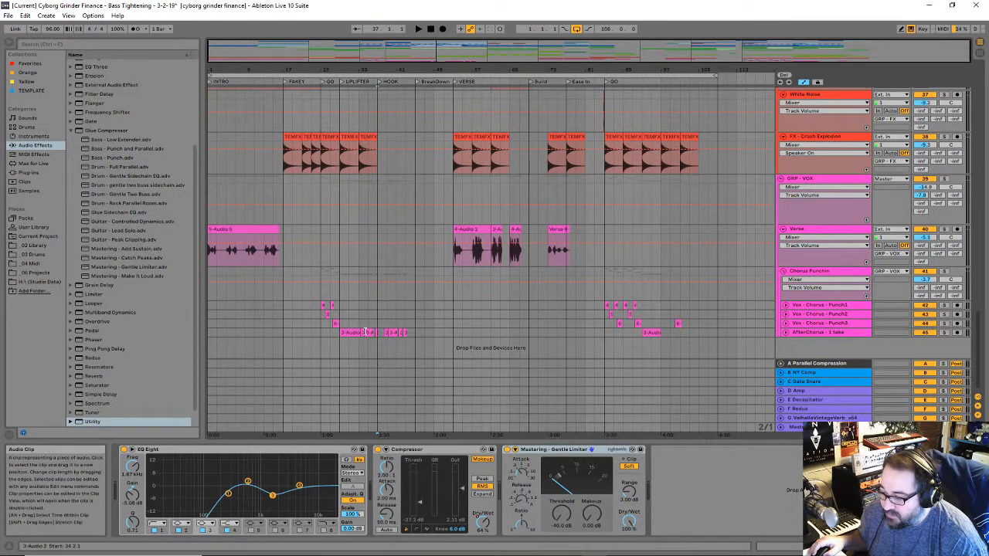
Step: Audition the transitions at the UPLIFTER section in bar 29, at bar 65 and at the Build section in bar 69
left_click(348, 314)
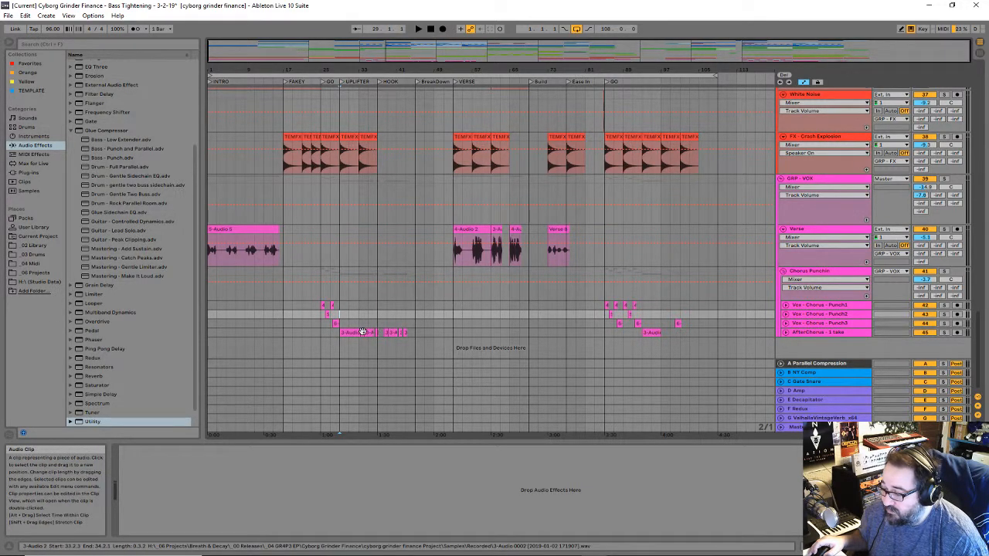
left_click(323, 292)
key("space")
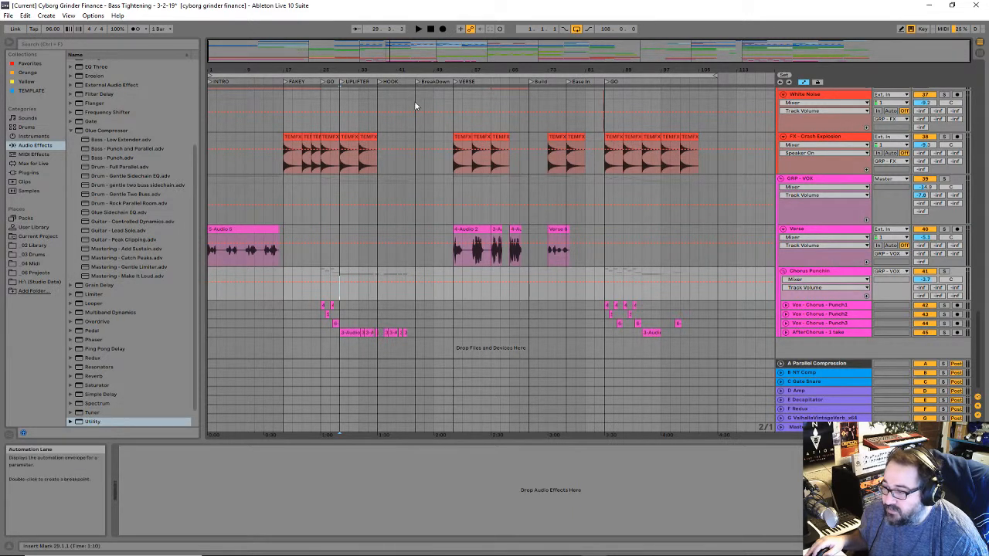
left_click(509, 105)
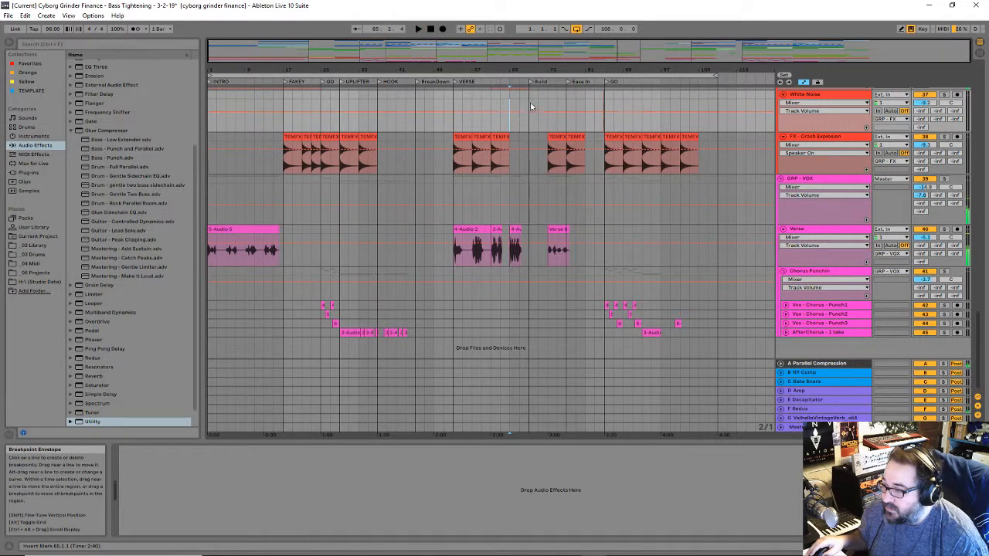
left_click(529, 103)
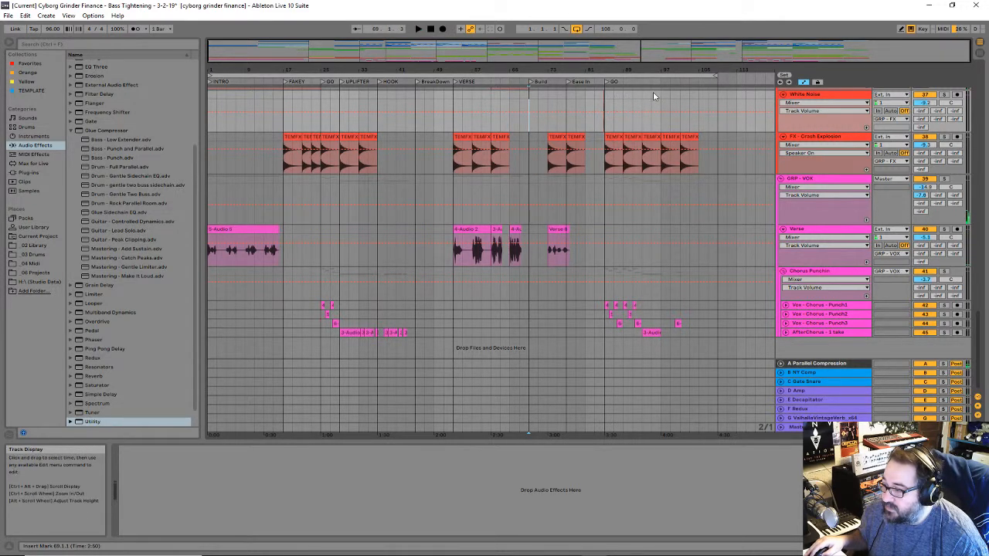
Step: Play the arrangement into its final section and add a locator named OUTRO at bar 101
key("space")
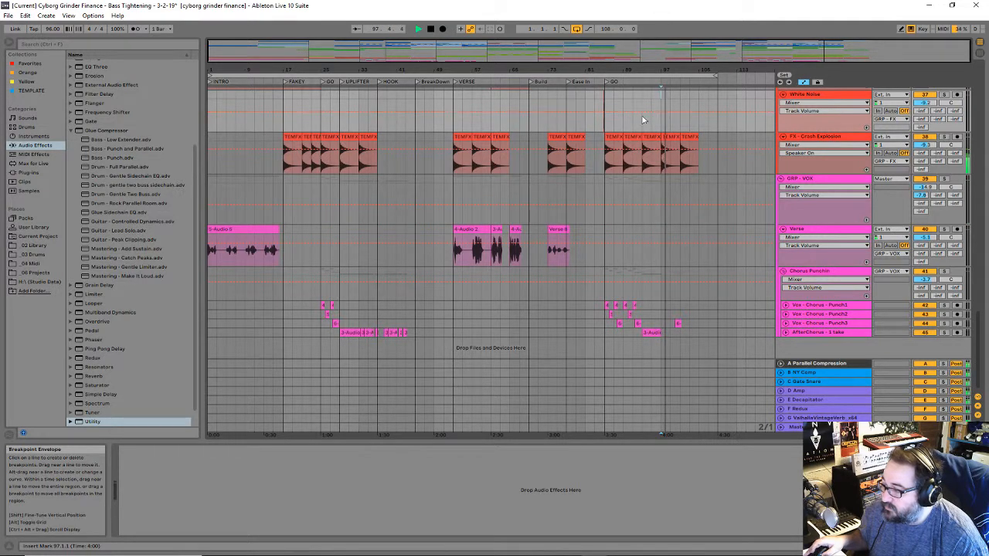
scroll(645, 119, "up", 8)
scroll(629, 132, "down", 8)
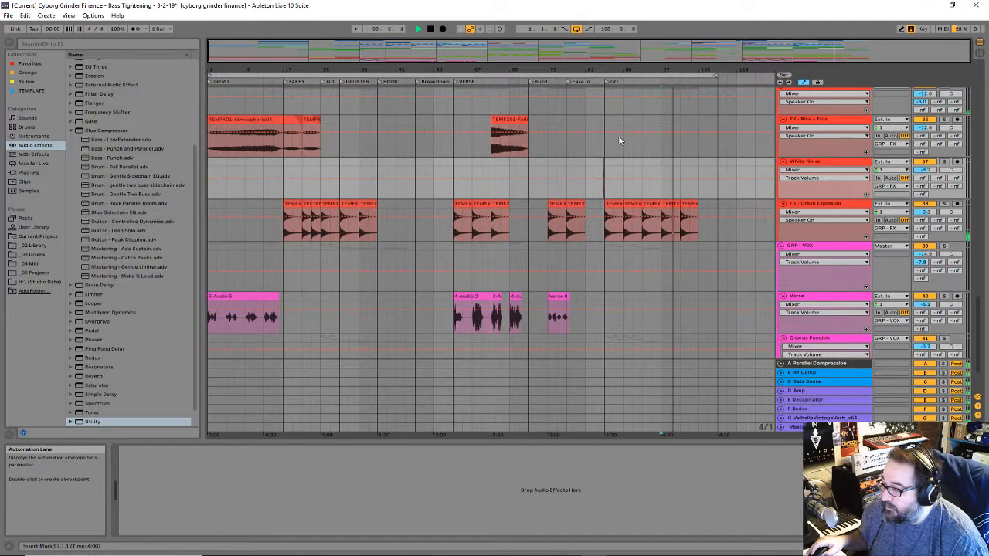
scroll(680, 127, "up", 2)
scroll(675, 117, "up", 4)
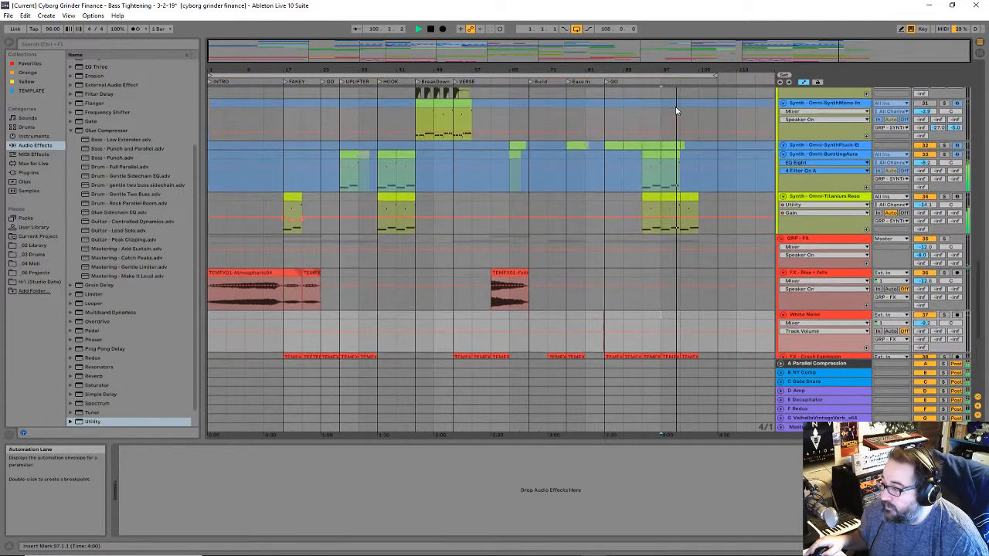
right_click(681, 82)
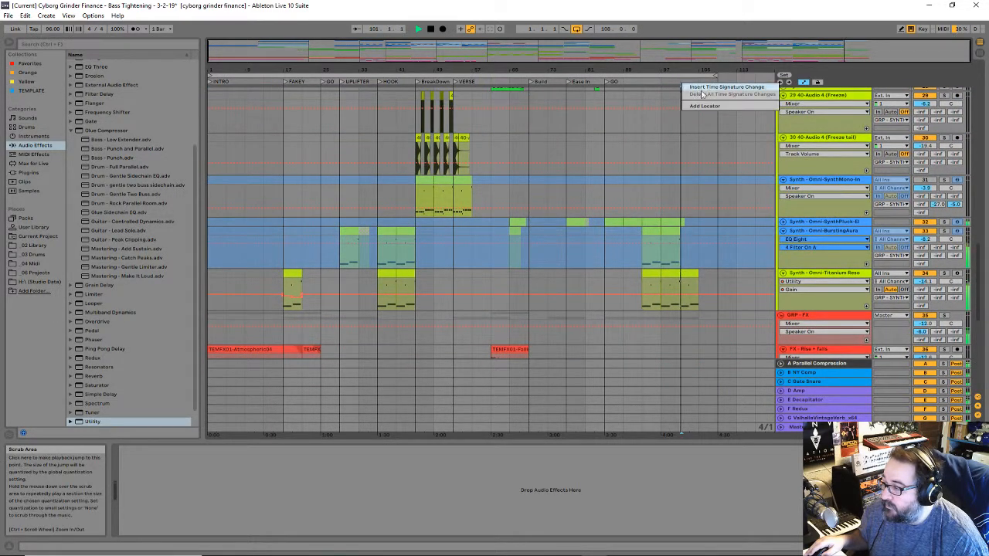
left_click(715, 107)
type("OUTR")
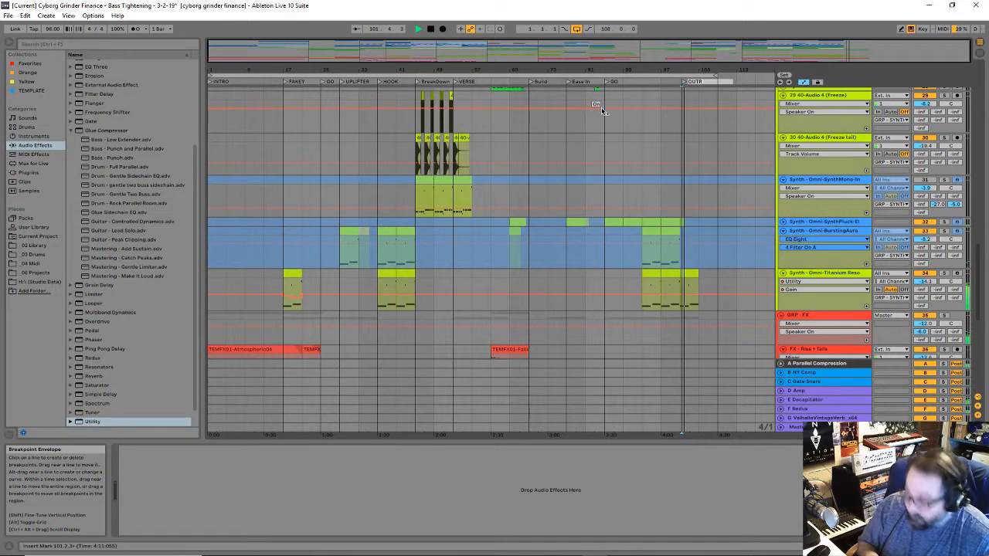
type("O")
key("Return")
Step: Expand the Master track's Utility Gain automation and copy the four-bar gain bump starting at the FAKEY locator
scroll(549, 332, "down", 2)
scroll(541, 340, "down", 4)
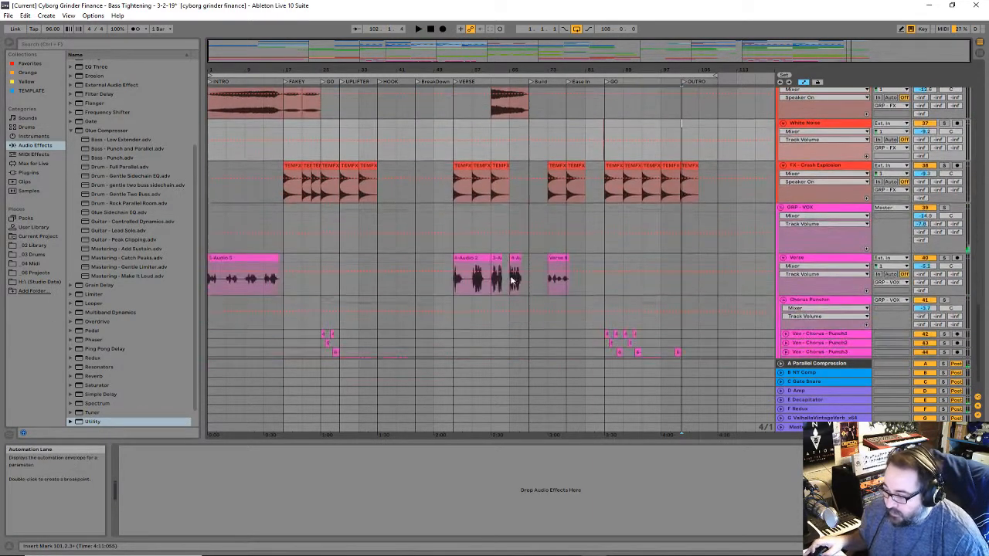
left_click(780, 427)
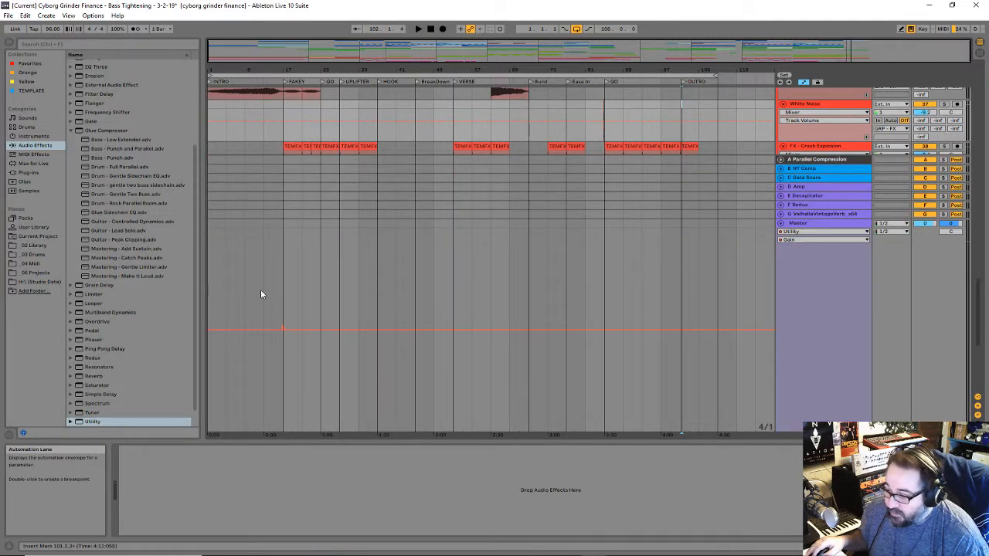
left_click_drag(298, 261, 276, 272)
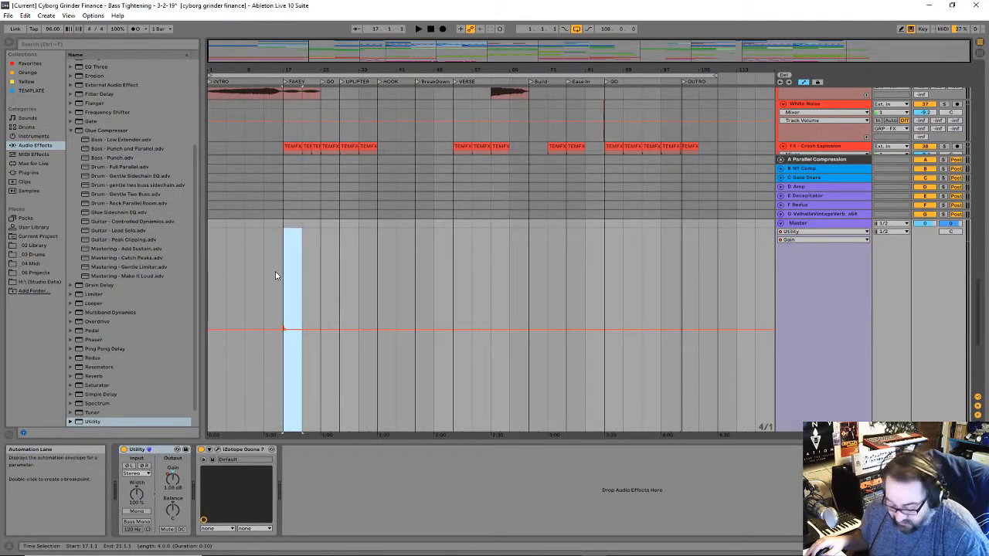
left_click(321, 252)
key("ctrl+v")
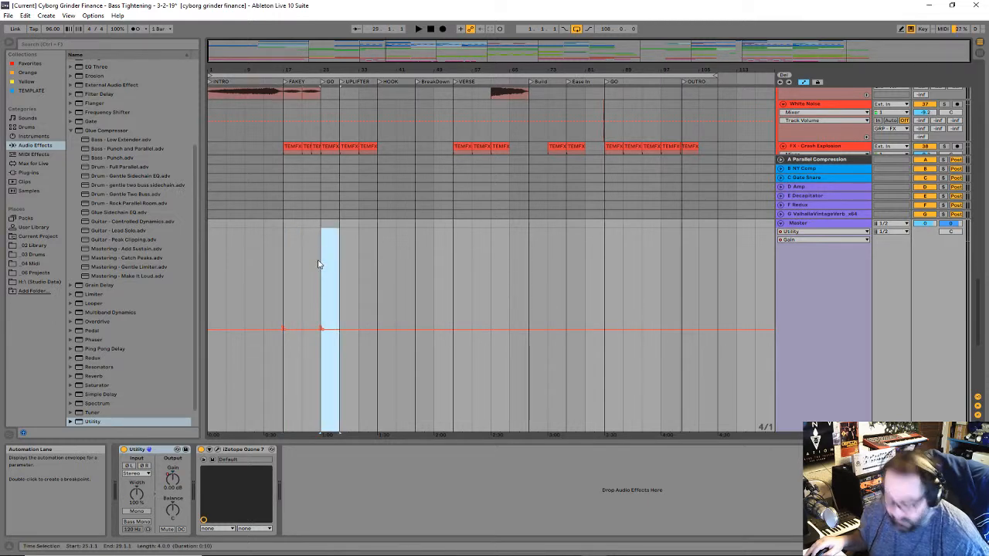
left_click(317, 265)
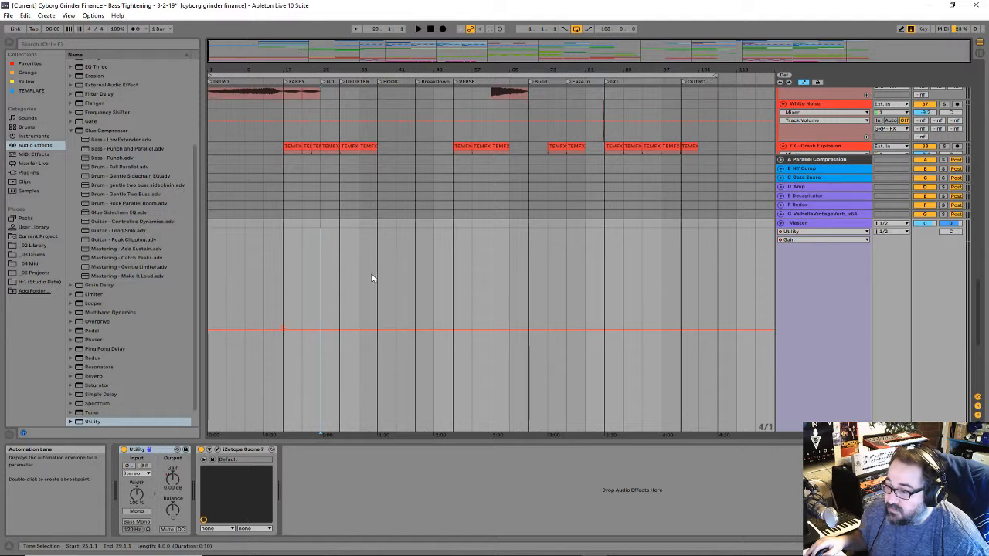
Step: Paste the copied gain bump on the Master track at the UPLIFTER, BreakDown and VERSE locators
left_click(339, 277)
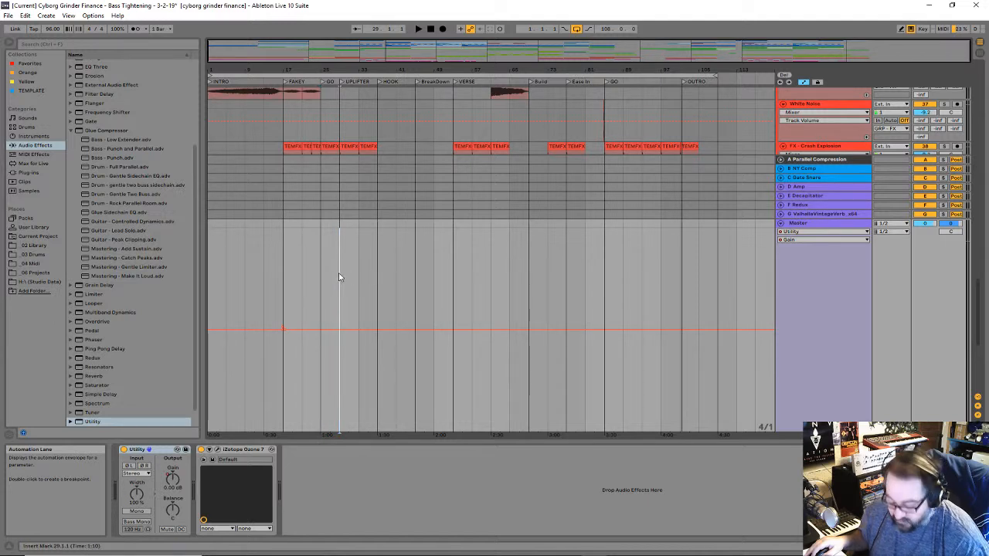
key("shift+Right")
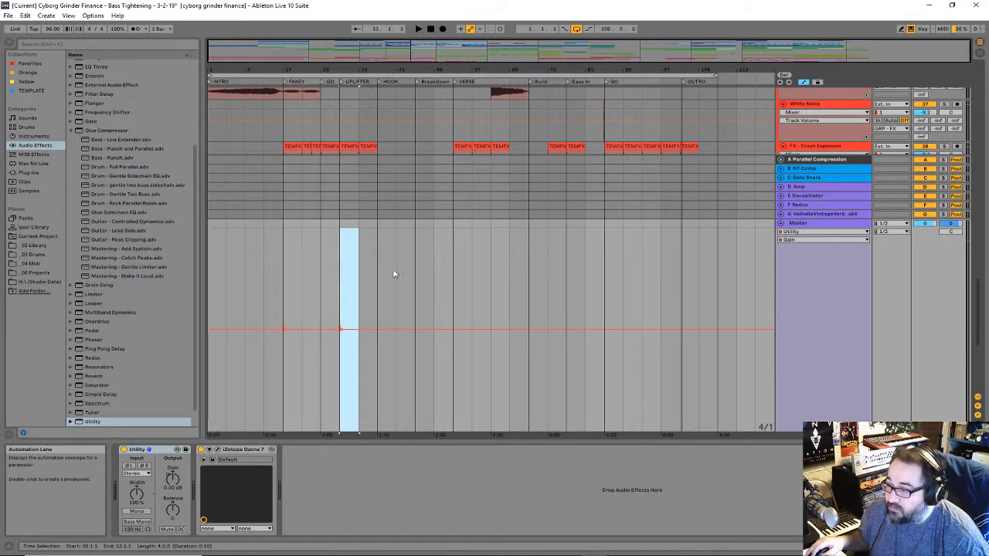
left_click(424, 277)
key("shift+Right")
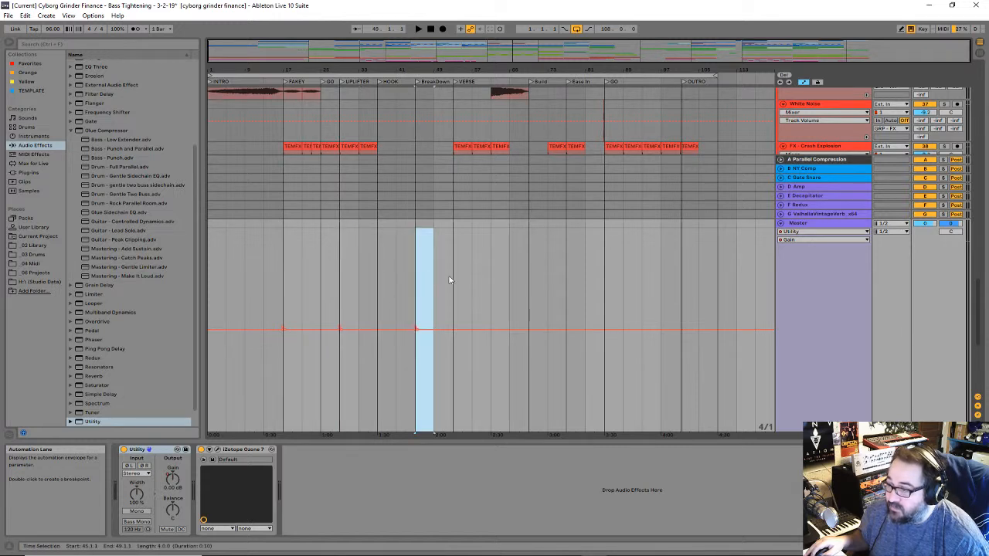
left_click(450, 280)
key("shift+Right")
Step: Paste the same Master gain bump at the Build, Ease In and OUTRO locators
left_click(532, 266)
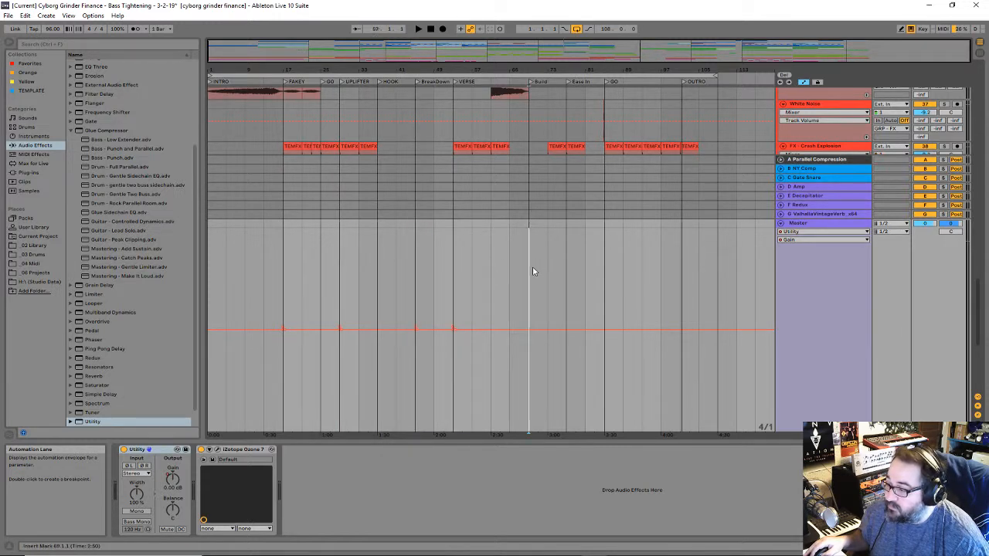
key("shift+Right")
left_click(565, 269)
key("shift+Right")
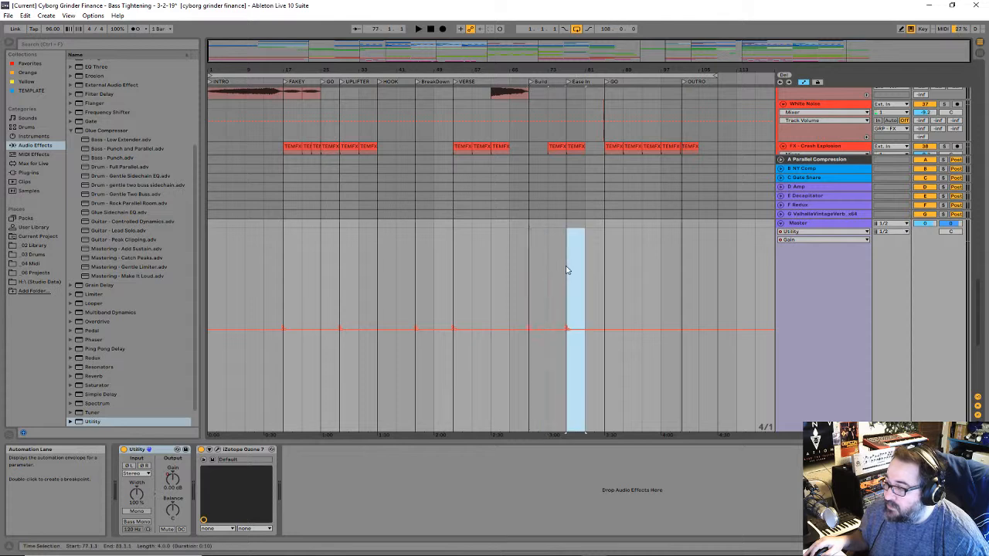
left_click(685, 265)
key("shift+Right")
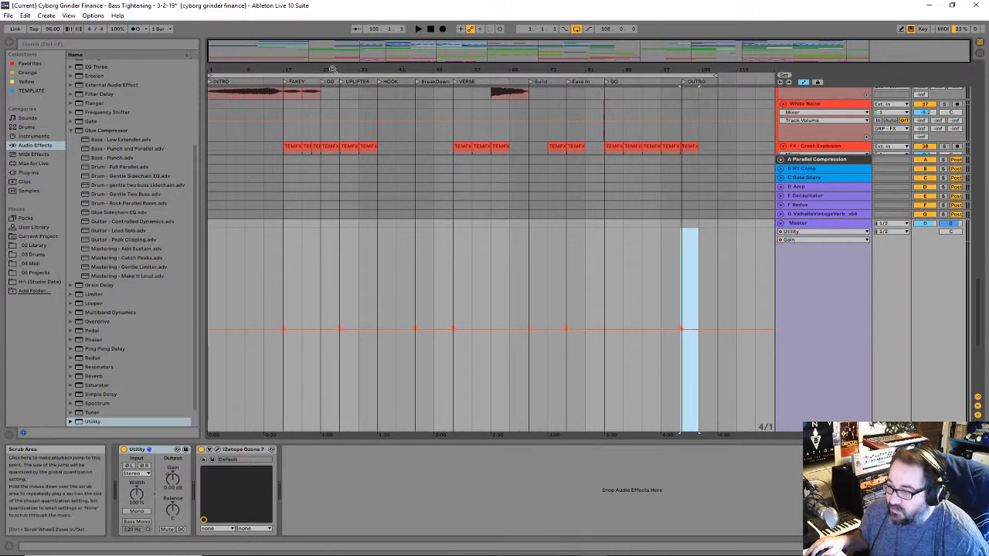
Step: Paste the gain bump at the GO locator at bar 25 and raise its peak breakpoint to about 1.8 dB
left_click(324, 277)
key("ctrl+v")
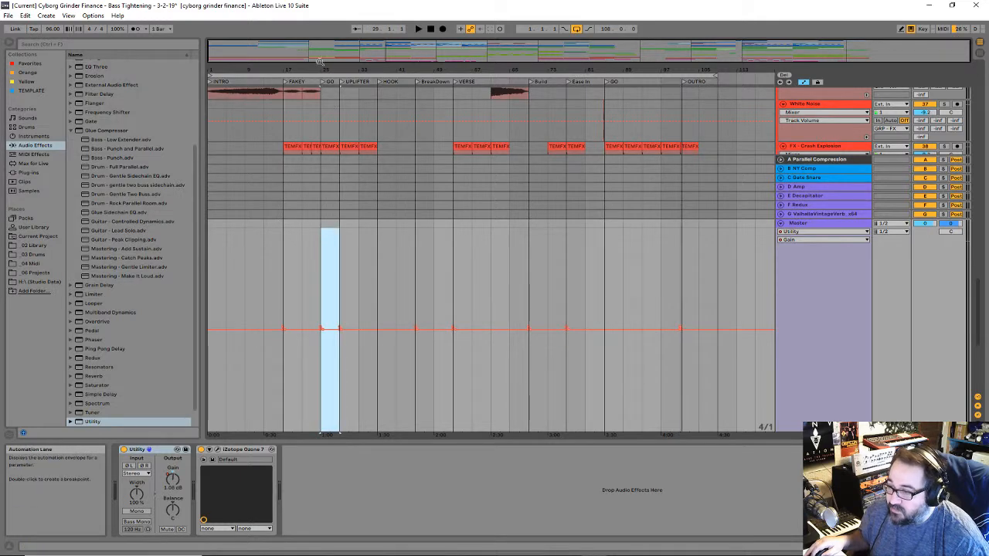
left_click_drag(328, 51, 344, 65)
left_click(542, 311)
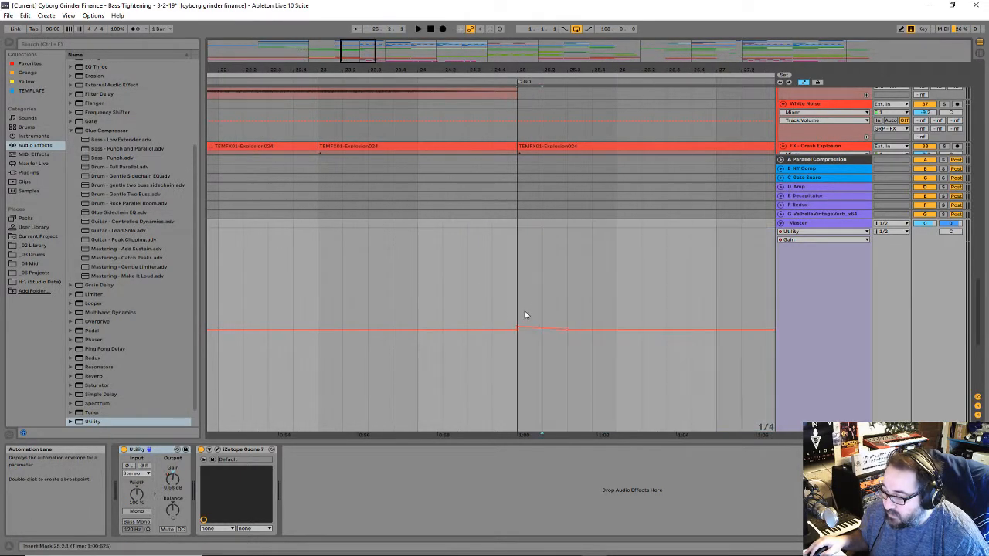
left_click_drag(516, 329, 516, 327)
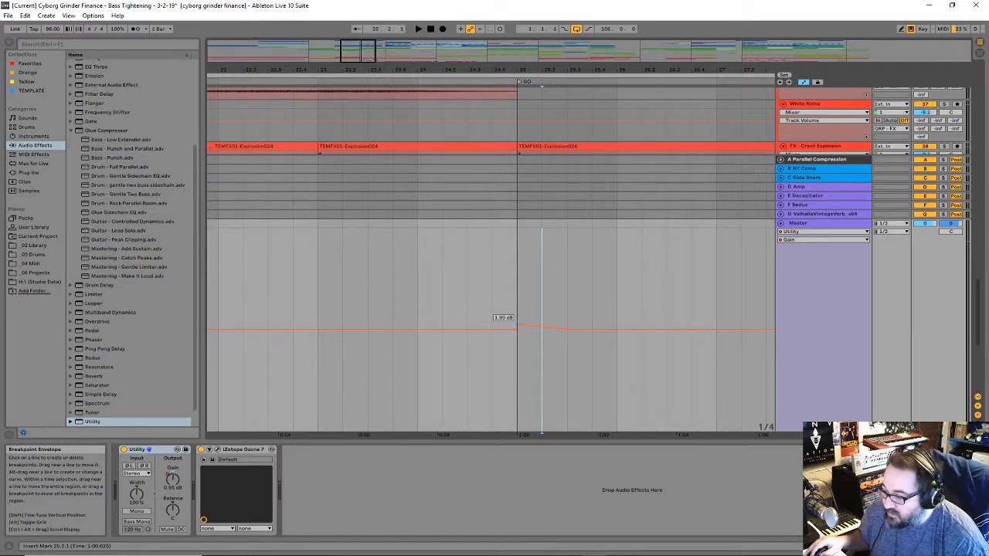
Step: Play the arrangement from the GO locator at bar 25 to hear the gain bump
left_click(501, 98)
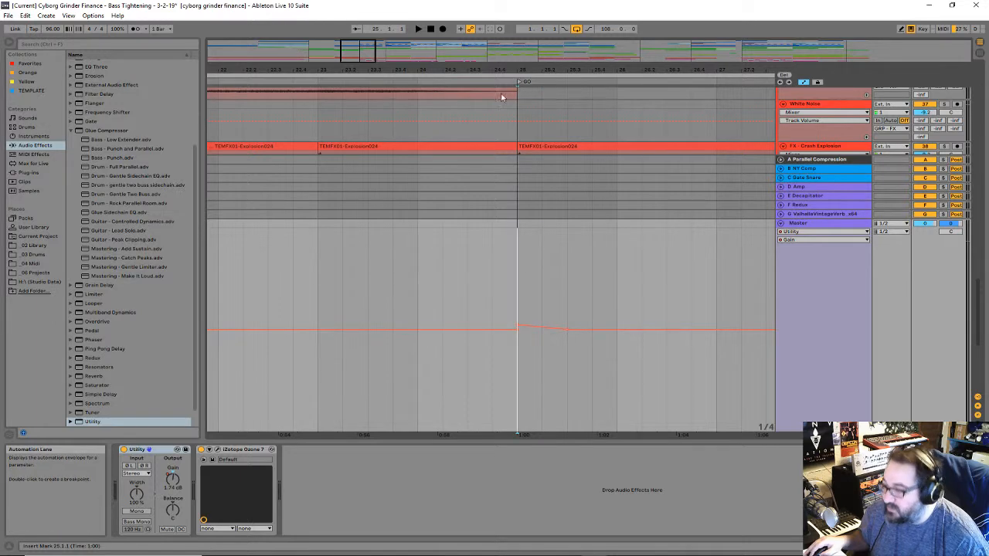
left_click_drag(463, 69, 400, 24)
key("space")
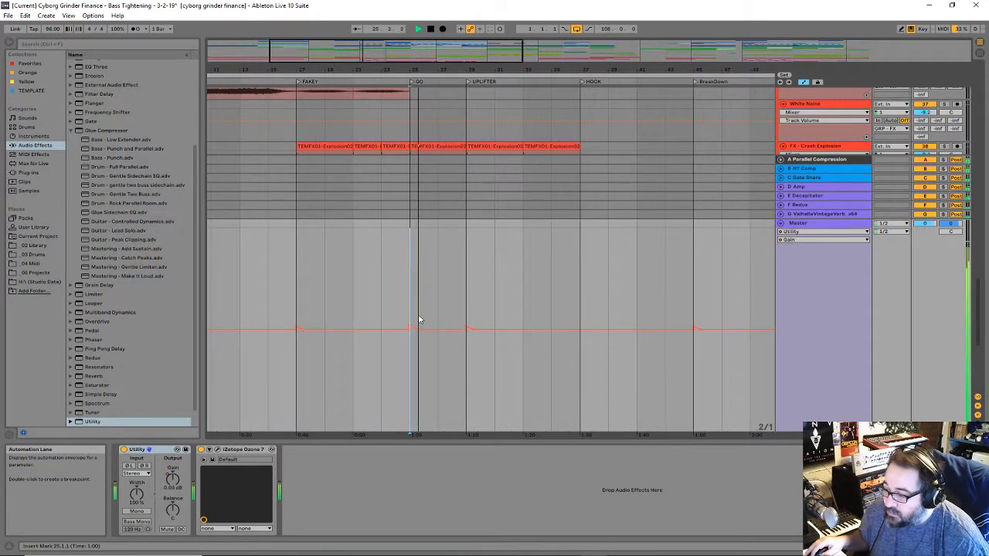
key("space")
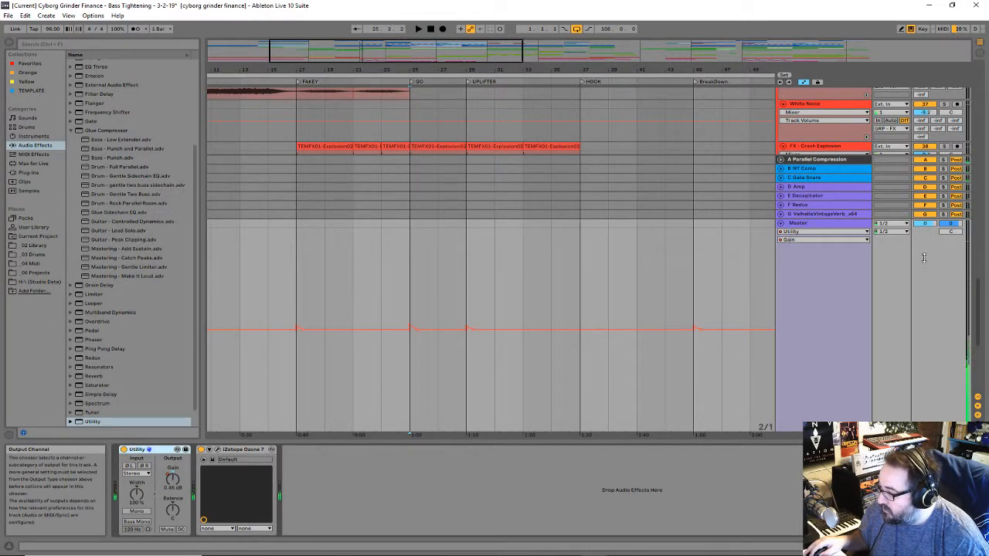
Step: Reset the Master peak level in the mixer and play the GO section to check for clipping
scroll(924, 257, "up", 10)
key("Tab")
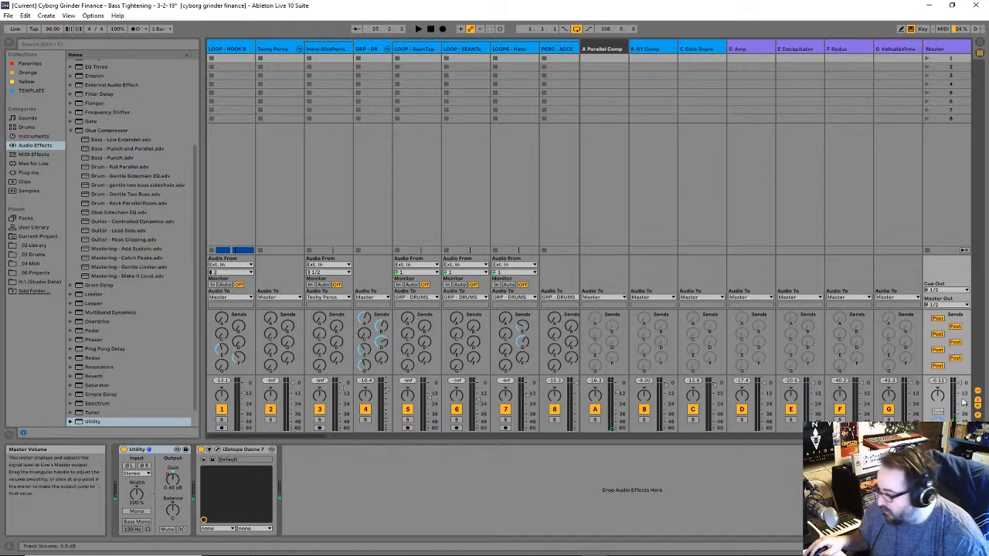
left_click(937, 381)
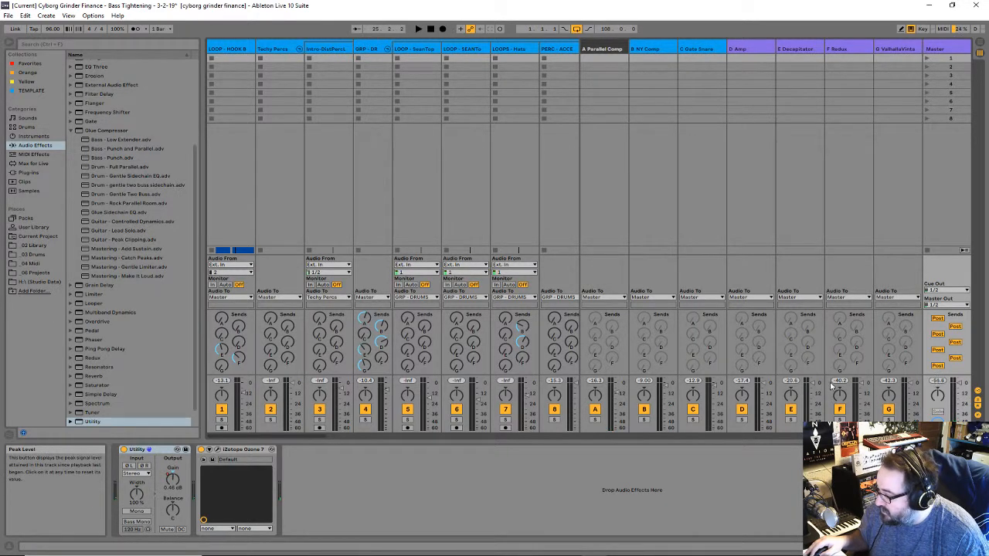
key("space")
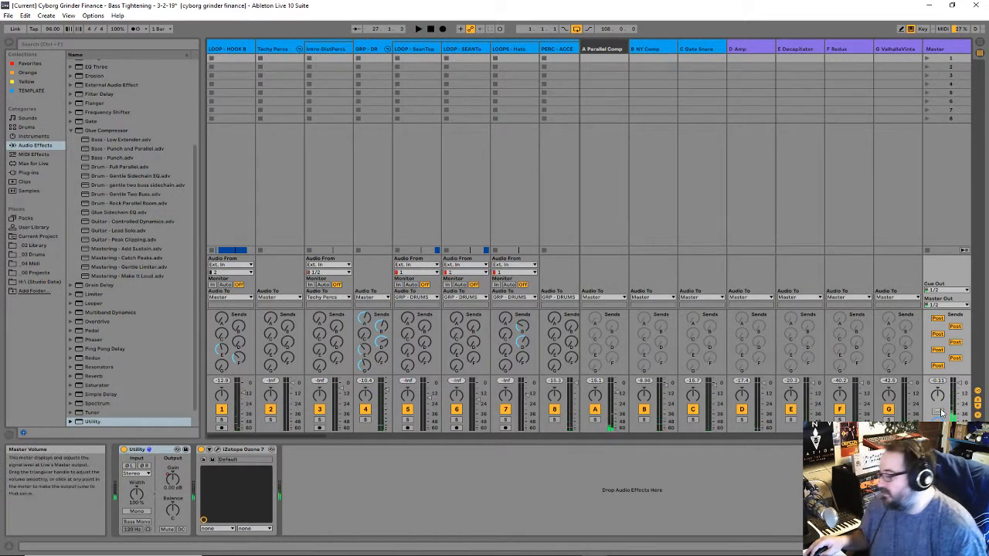
key("space")
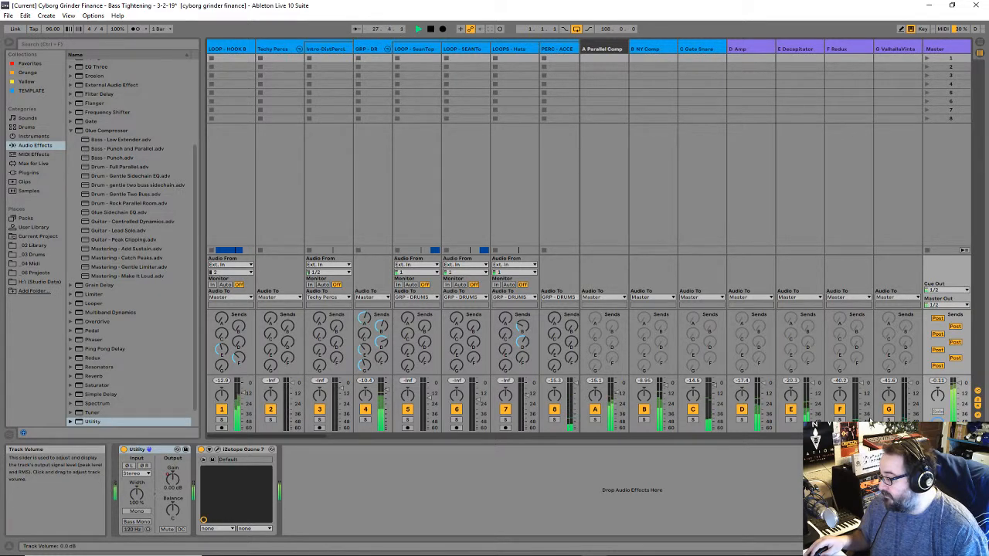
Step: Show the full arrangement and check the Master level in the mixer while playing through UPLIFTER and the BreakDown
key("Tab")
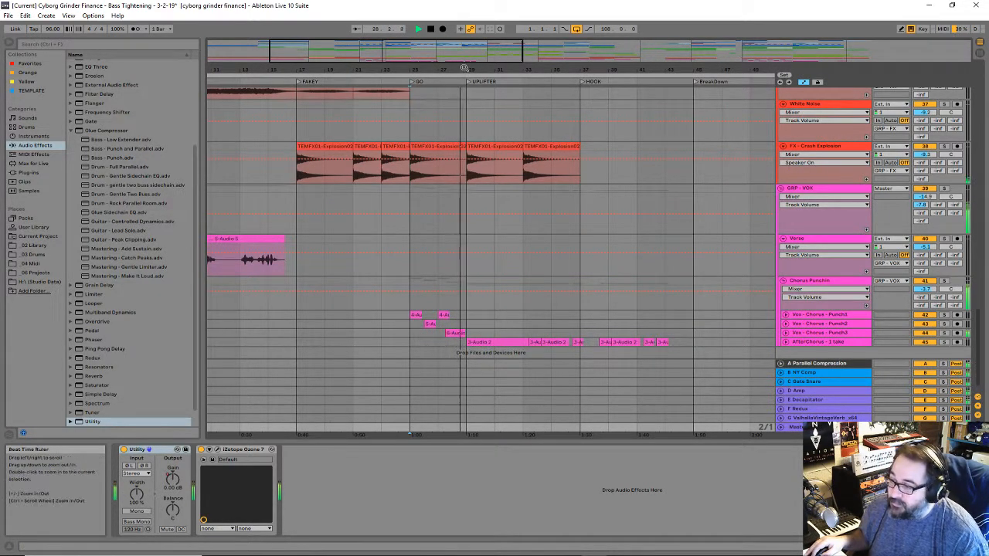
left_click_drag(464, 68, 340, 68)
key("Tab")
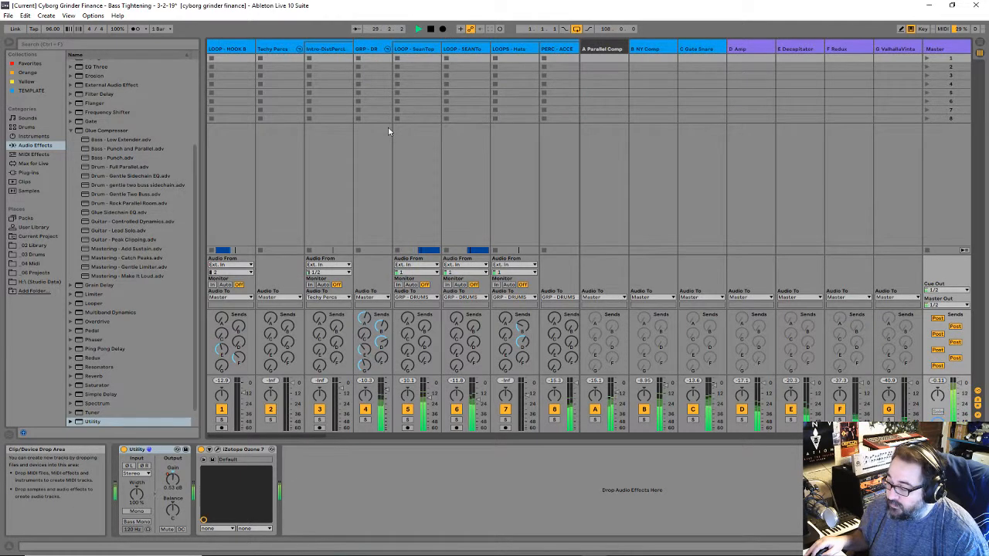
key("Tab")
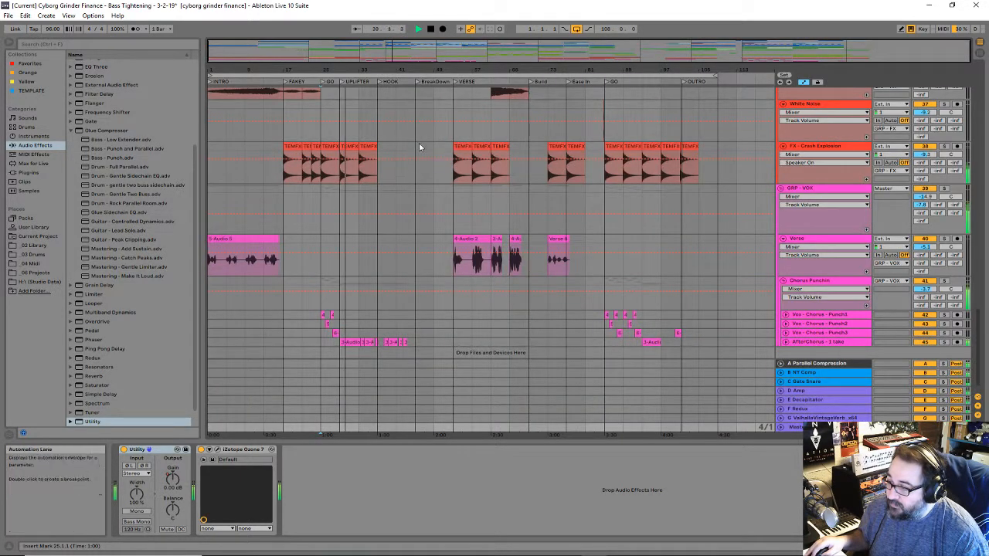
key("Tab")
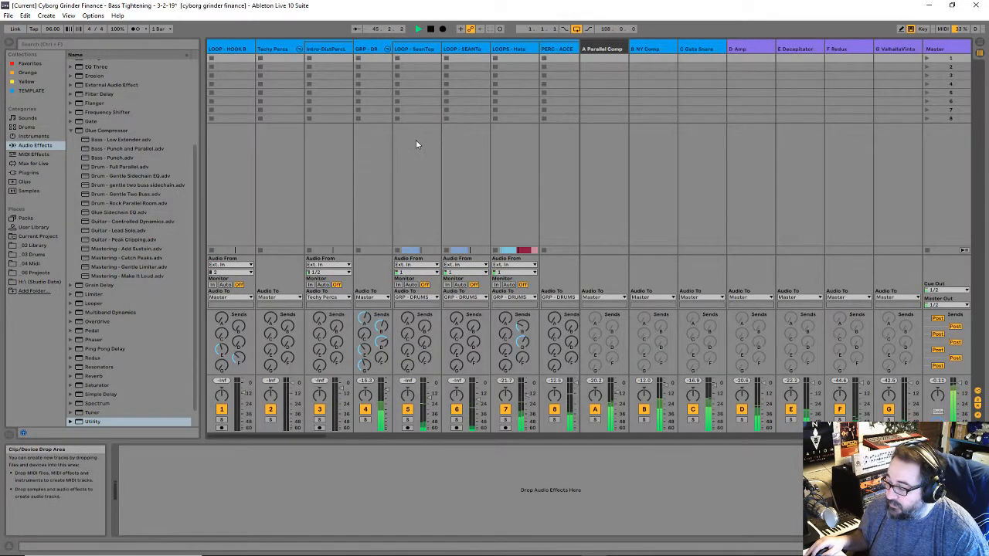
key("Tab")
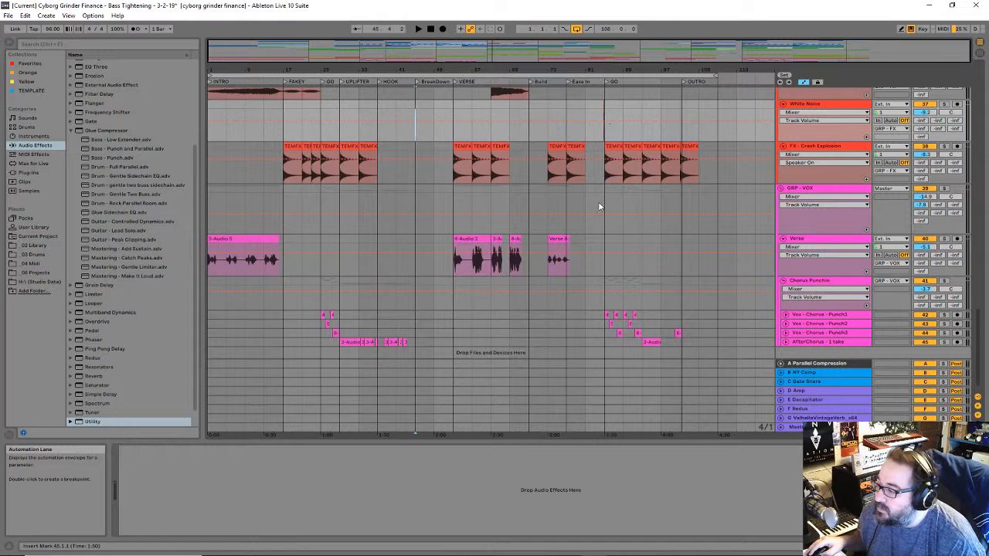
Step: Expand the Master track's gain automation again and play from the BreakDown locator at bar 45
scroll(550, 211, "up", 10)
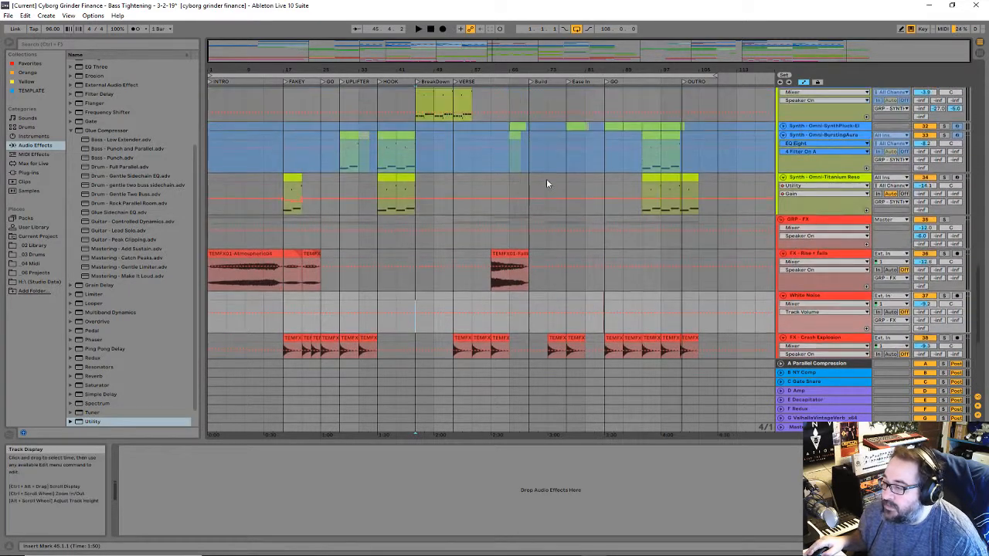
scroll(523, 186, "up", 1)
left_click_drag(978, 221, 934, 394)
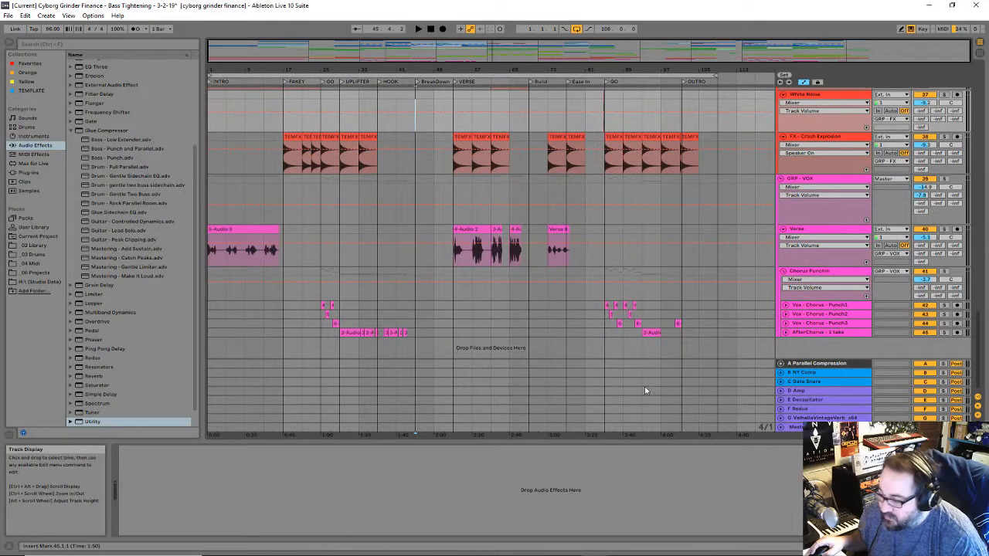
left_click(781, 429)
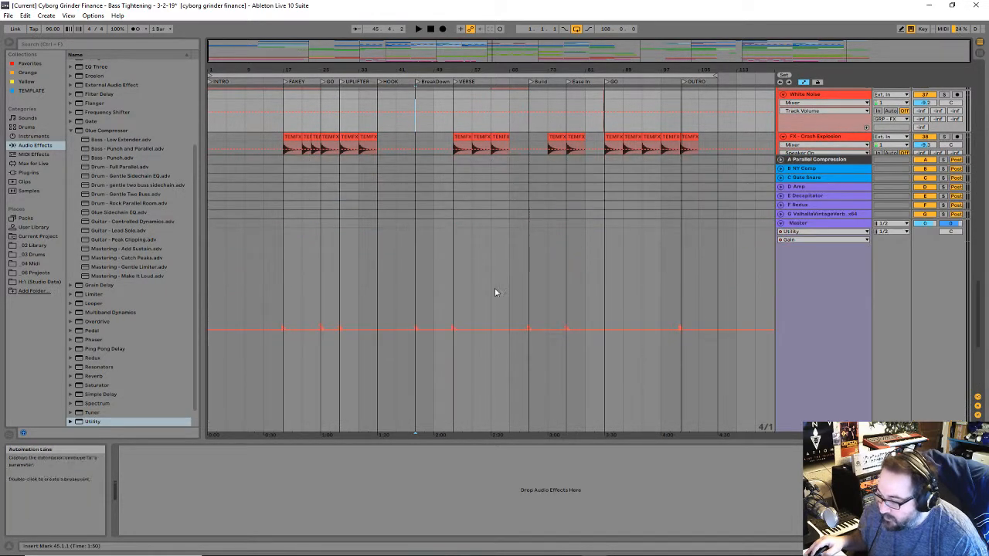
left_click(415, 283)
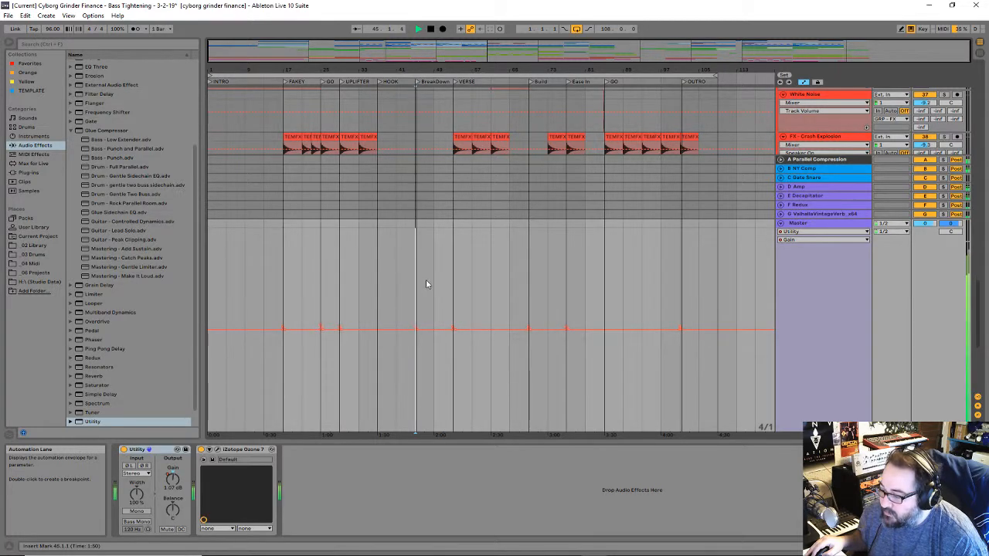
Step: Stretch the Master gain bump at the first GO so it decays to 0.00 dB at bar 26, playing it before and after
left_click(320, 259)
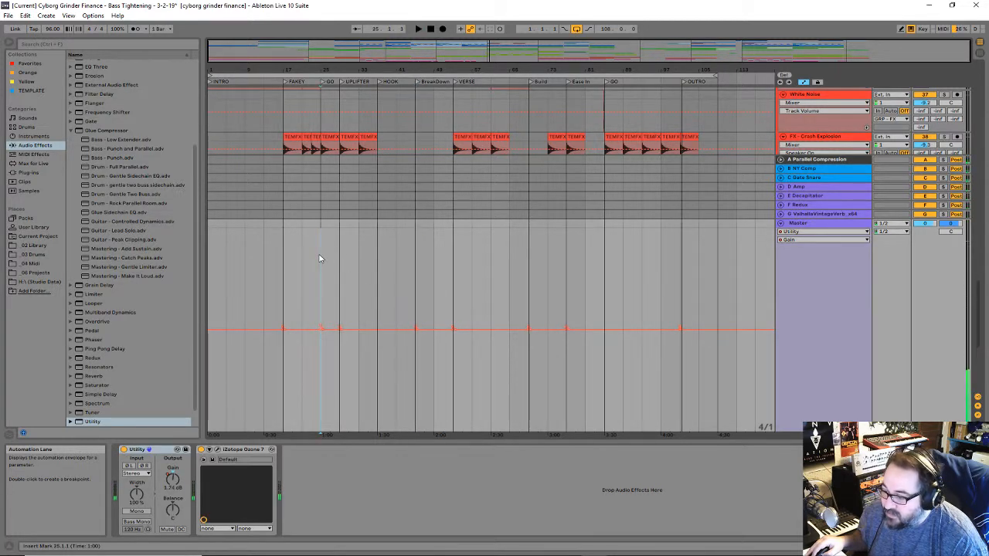
left_click_drag(319, 65, 410, 297)
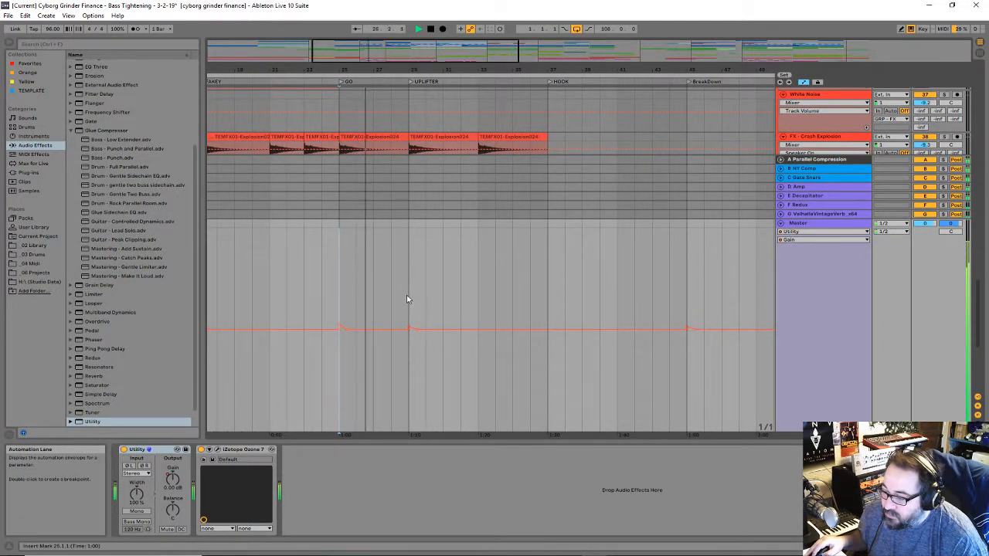
key("space")
key("space")
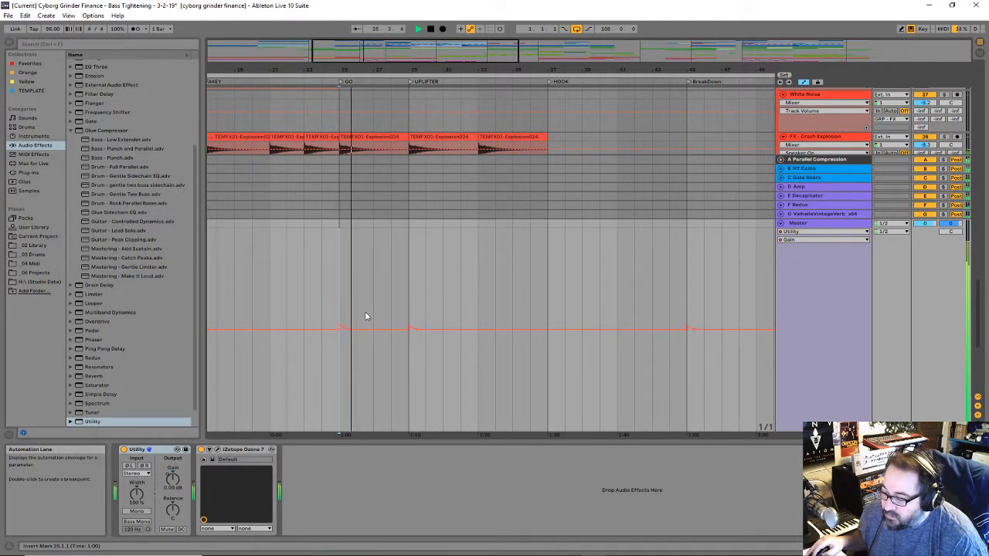
key("space")
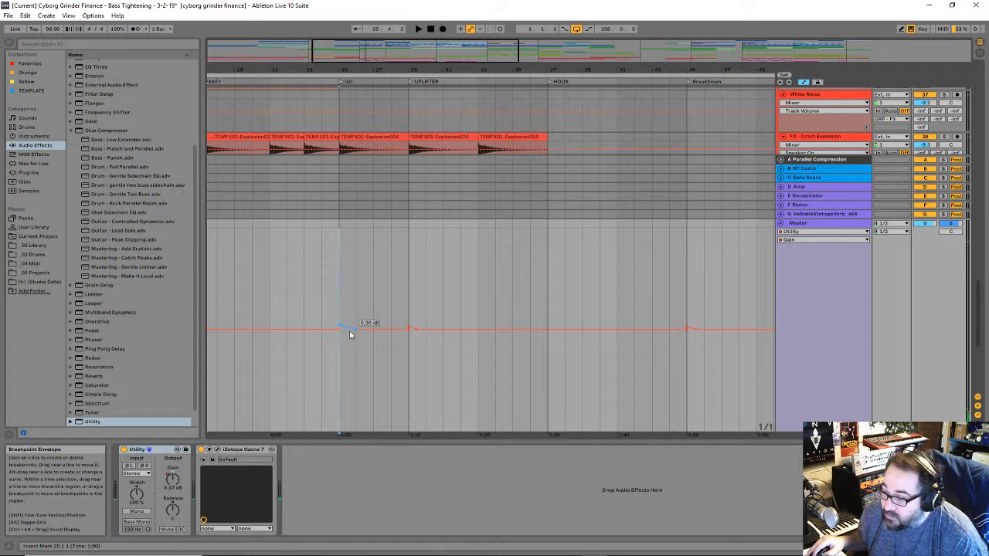
key("space")
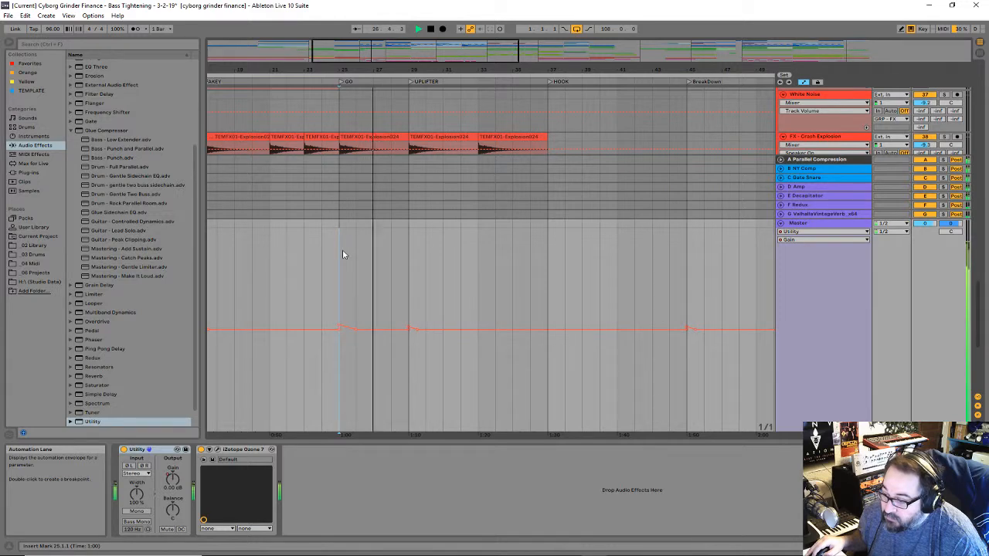
Step: Copy the one-bar gain bump at bar 25 to the HOOK locator at bar 37 and the second GO at bar 85
left_click_drag(342, 255, 361, 256)
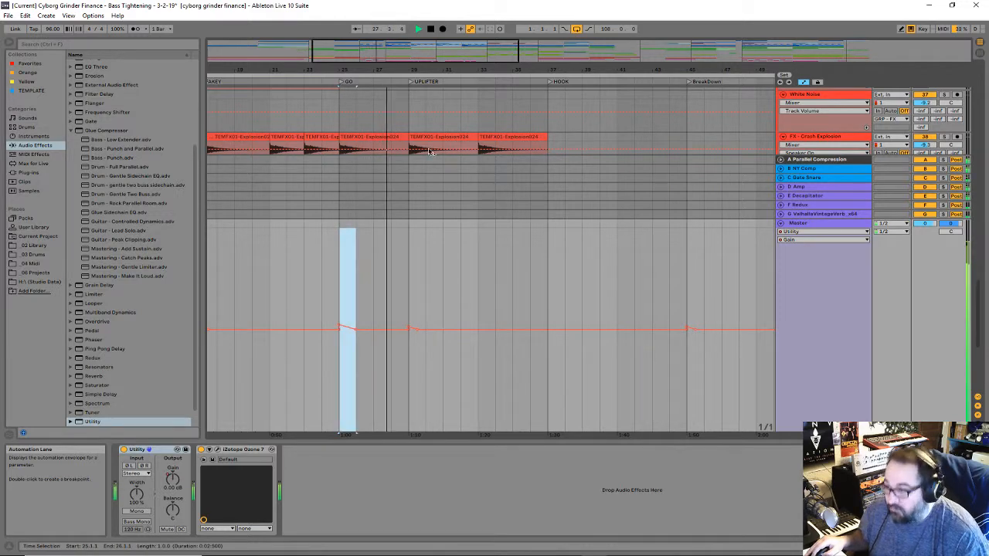
left_click_drag(452, 68, 397, 35)
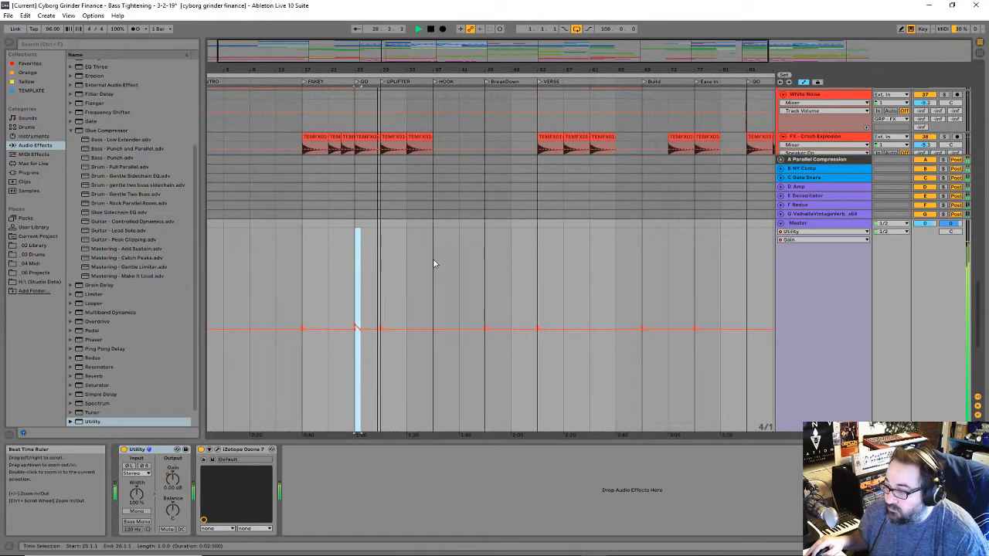
left_click(439, 278)
key("ctrl+v")
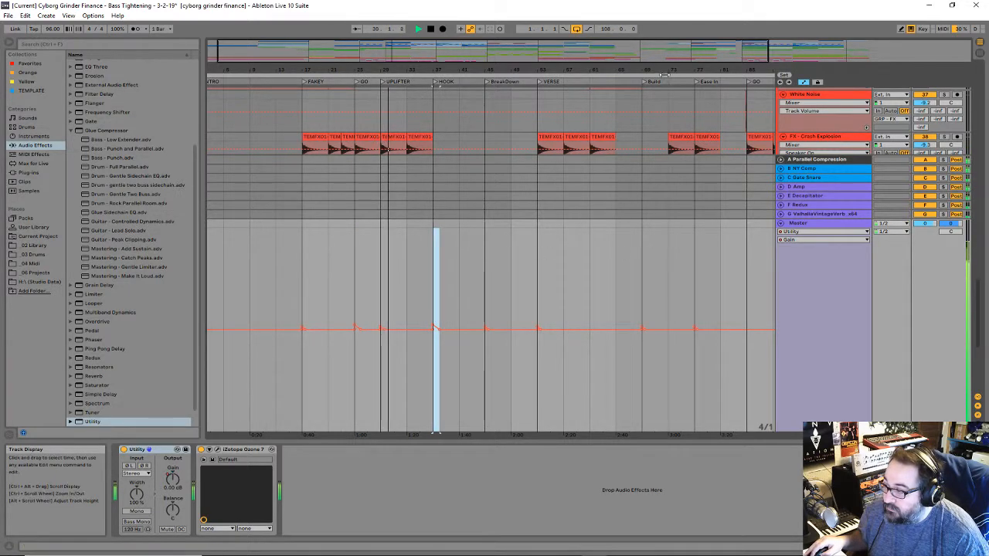
left_click_drag(657, 69, 516, 69)
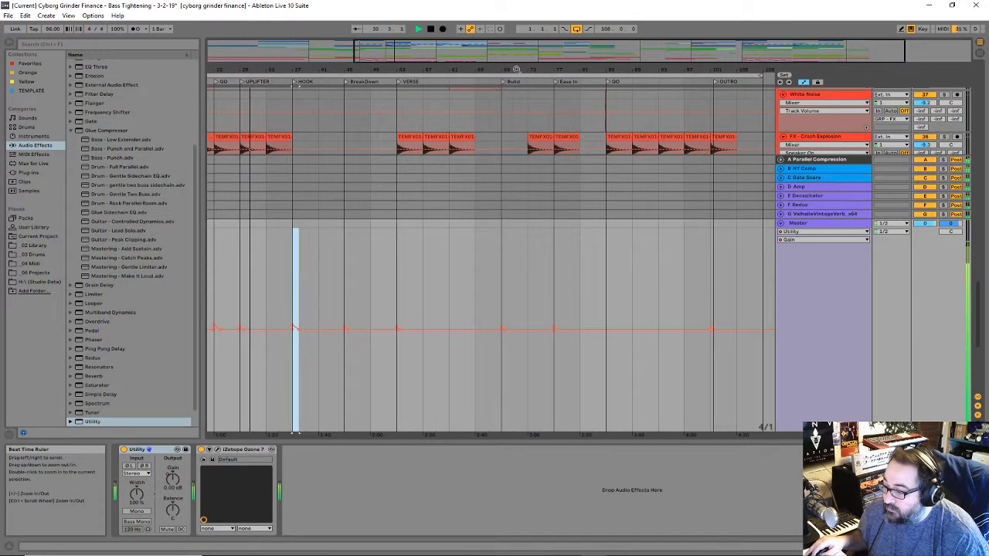
left_click(608, 289)
key("ctrl+v")
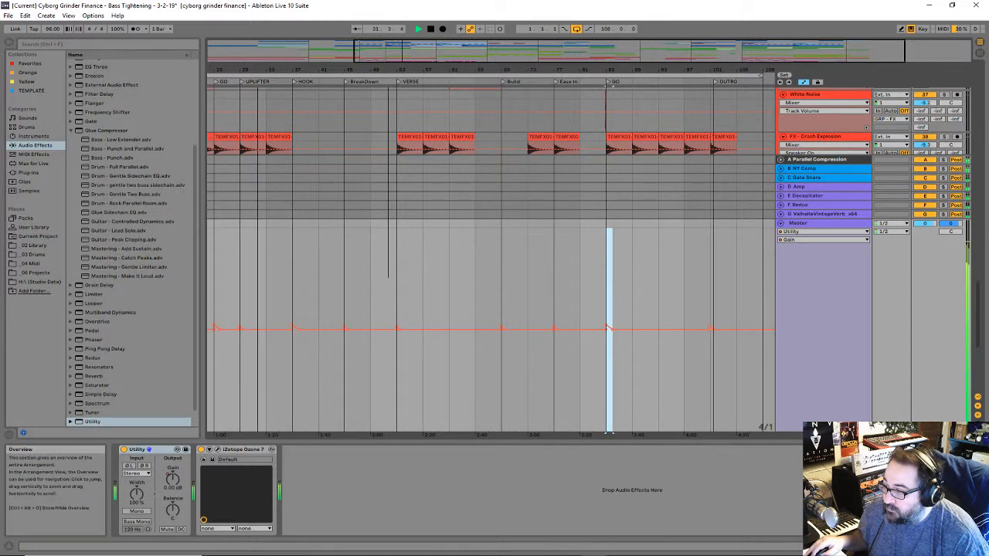
Step: Show the full arrangement, reduce the height of the Master automation lane, and stop playback
double_click(471, 51)
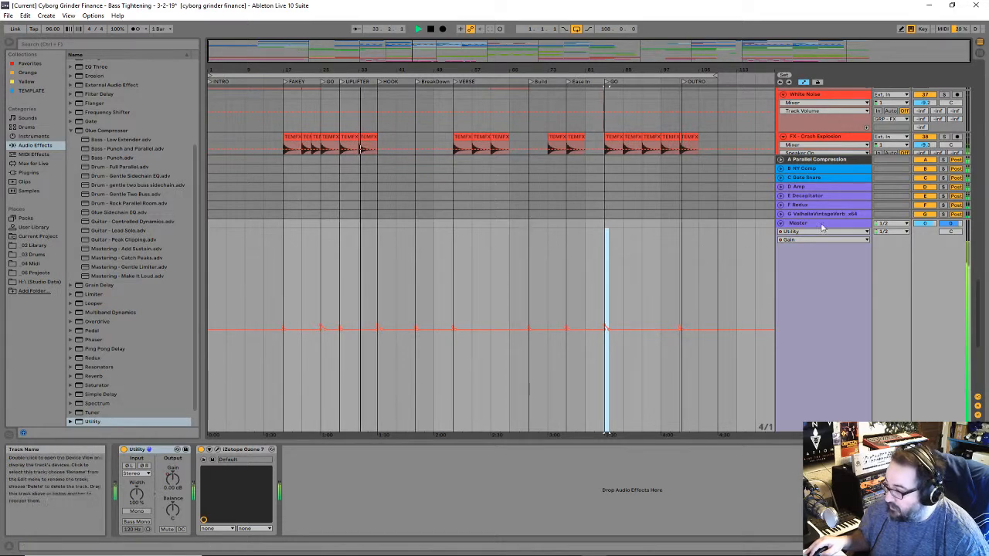
left_click_drag(827, 219, 814, 361)
key("space")
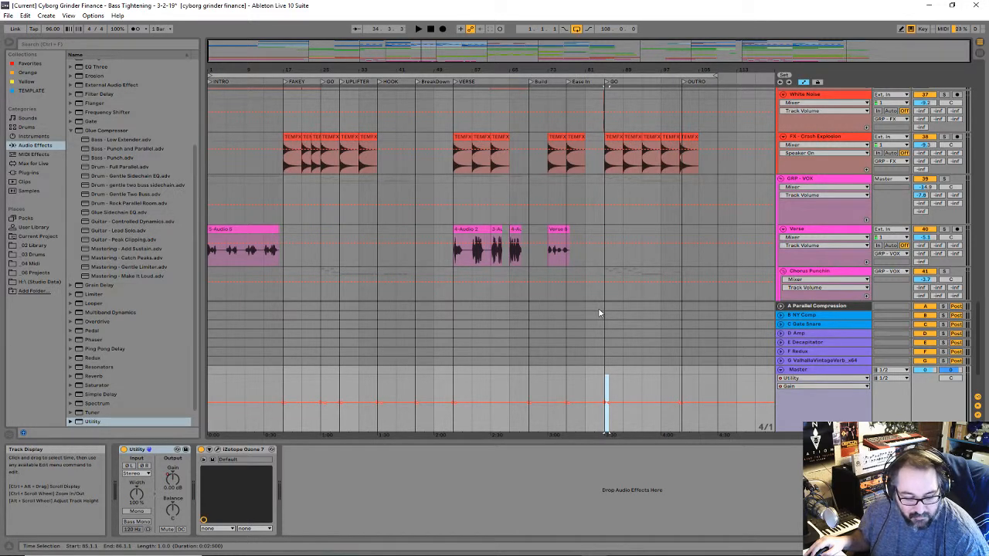
Step: Automate the Master Utility's Stereo Width to ramp from 100 % at bar 23 to 0.5 % at GO, returning instantly to 100 %
left_click(607, 382)
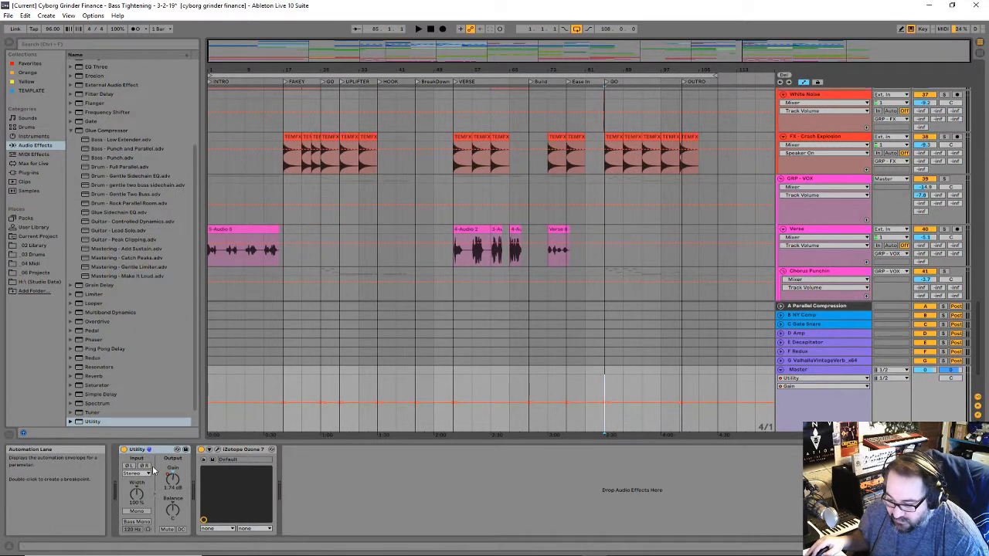
left_click_drag(136, 493, 136, 533)
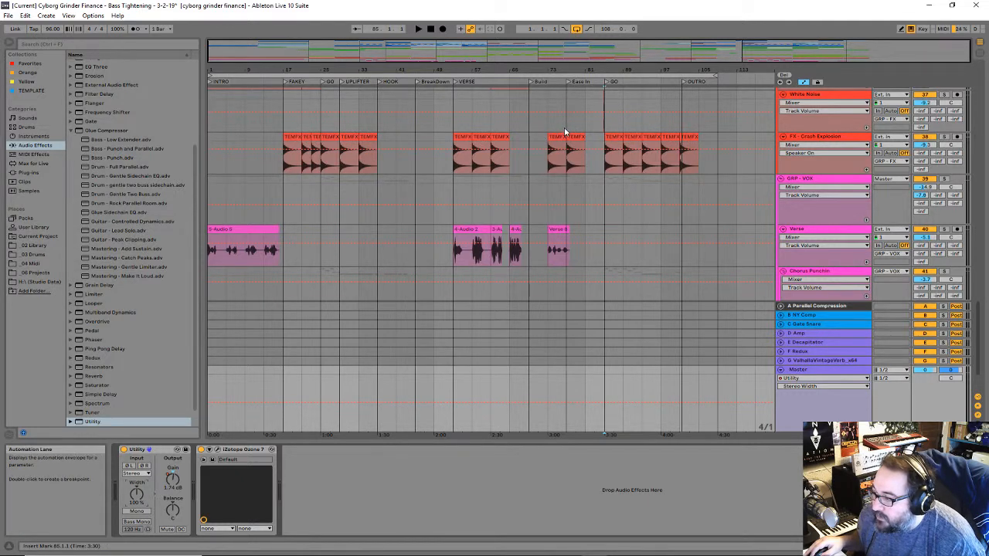
left_click(284, 128)
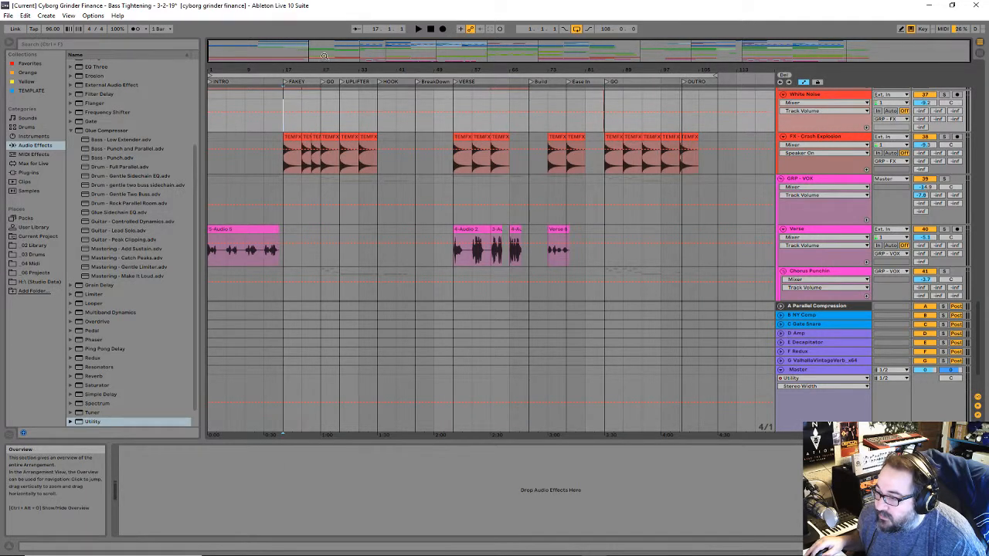
left_click_drag(323, 62, 327, 129)
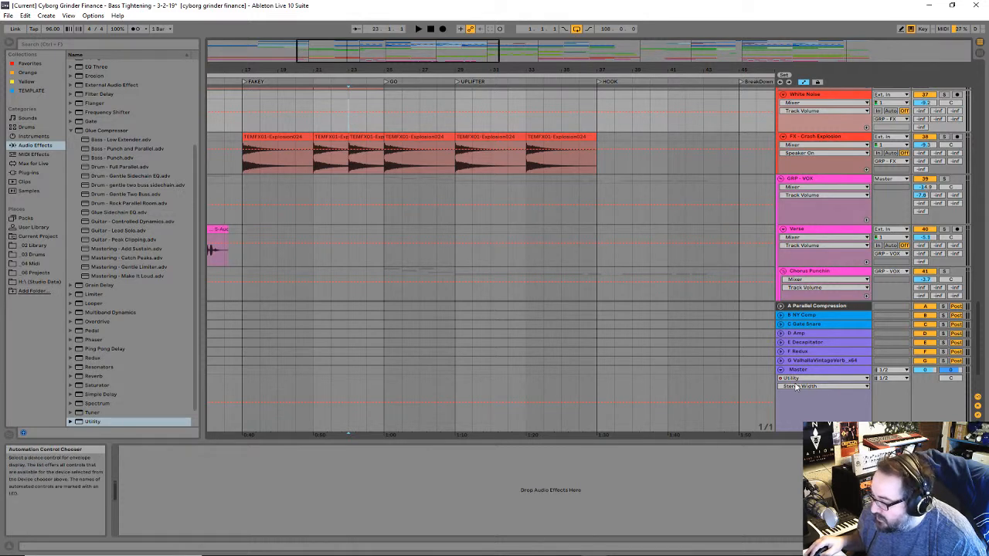
left_click(349, 407)
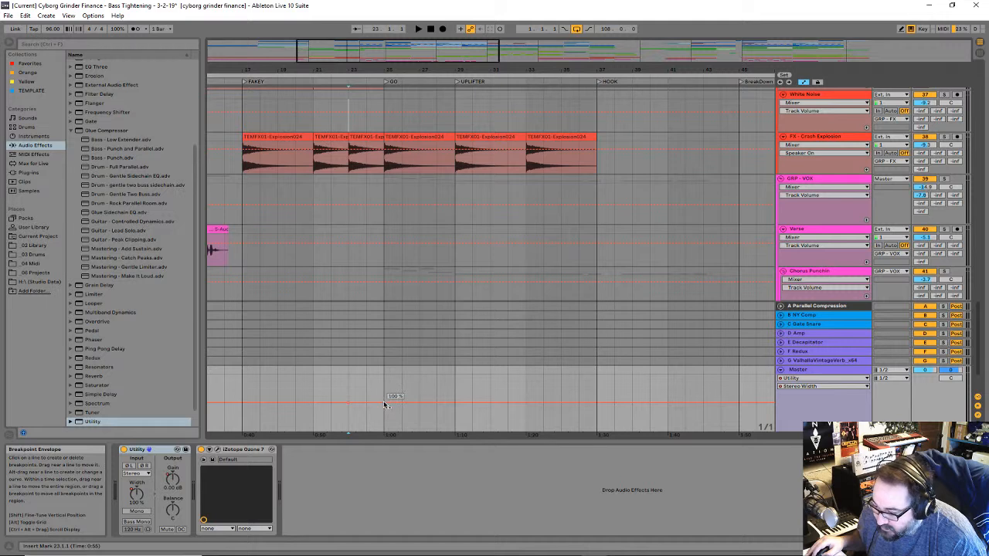
left_click_drag(371, 405, 384, 421)
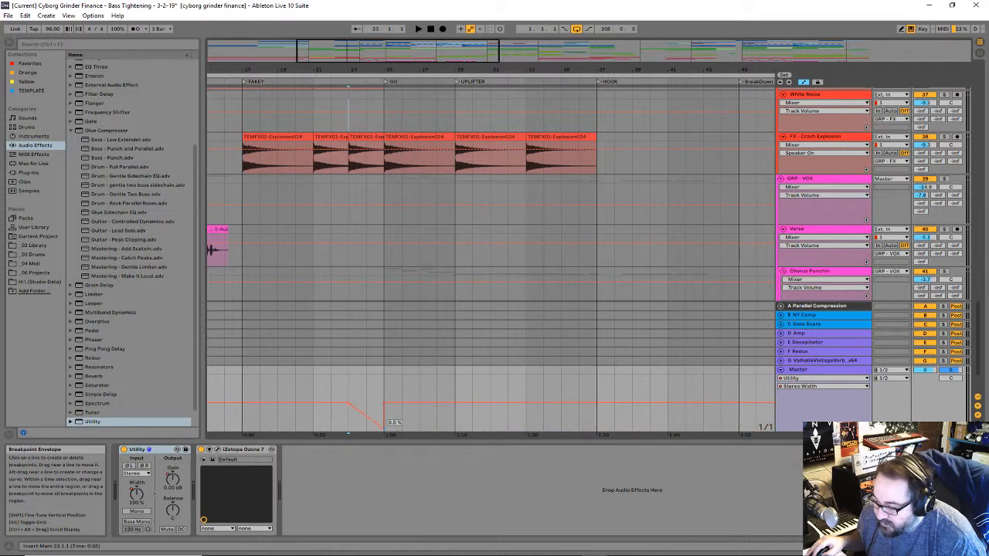
Step: Play the width ramp from bar 23, raise its lowest point before GO to 30 %, and play it again
key("space")
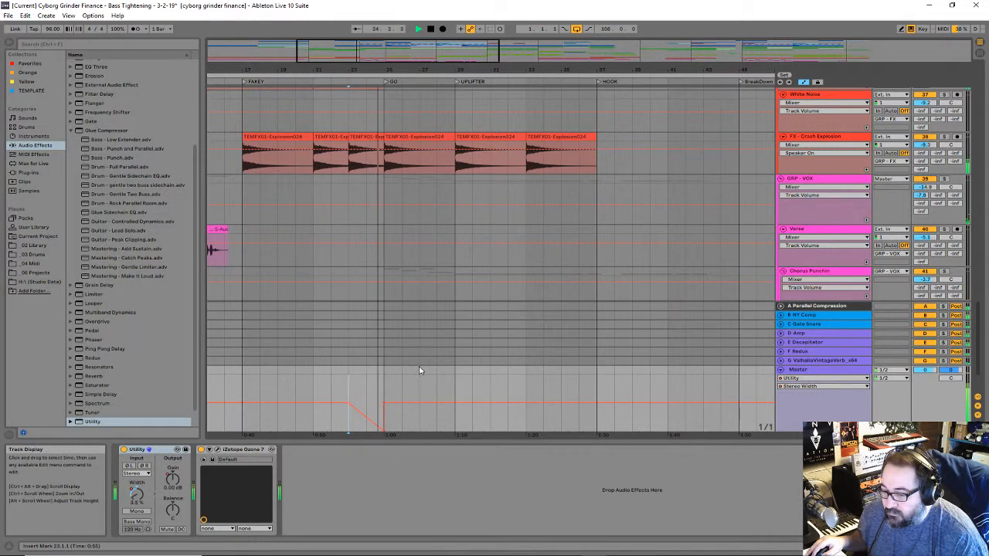
key("space")
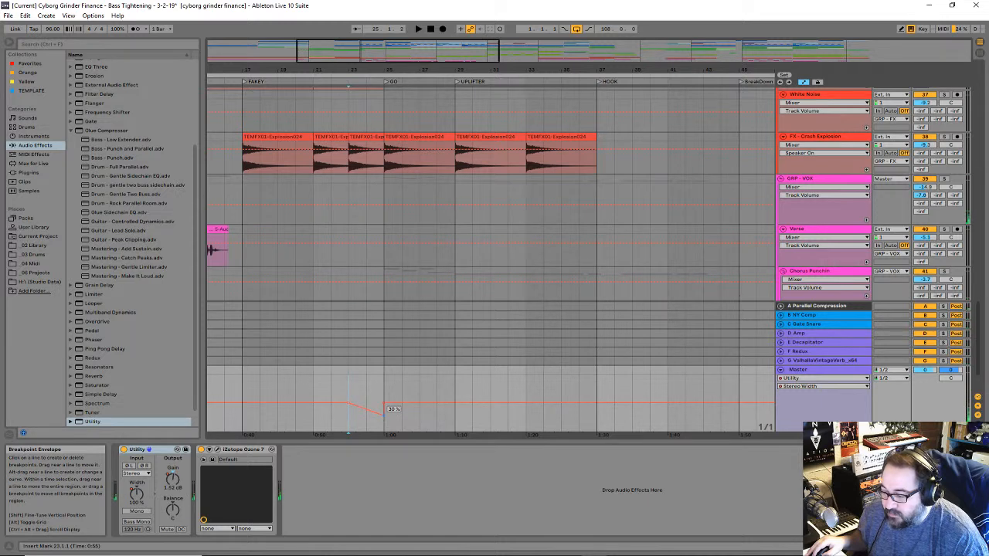
key("space")
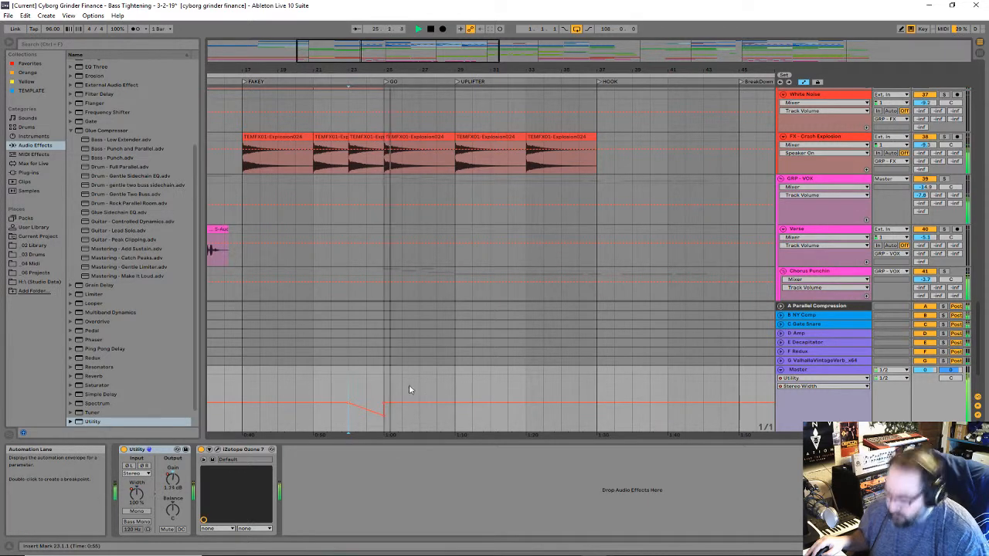
key("space")
key("space")
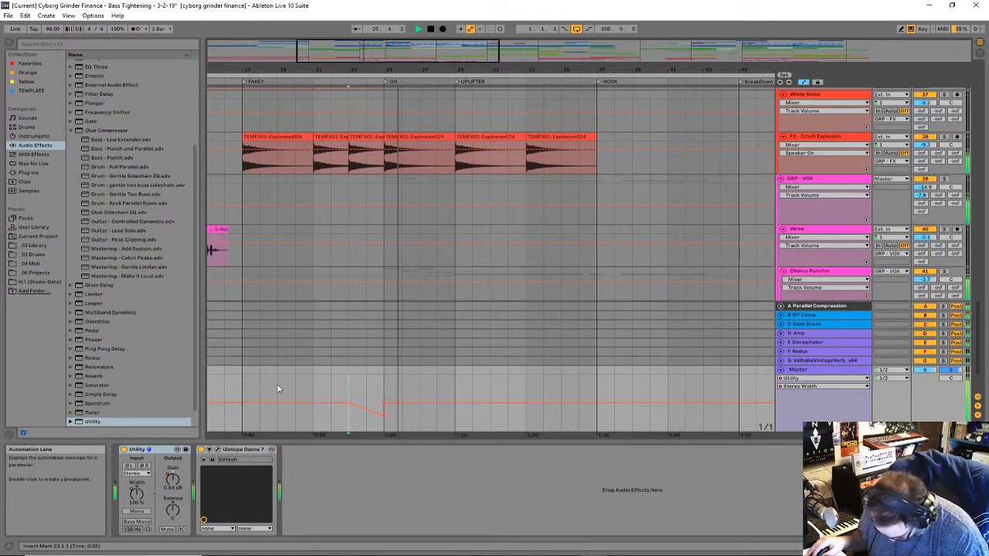
Step: Play the arrangement from the intro at bar 9 through GO to judge the width dip in context
left_click(249, 390)
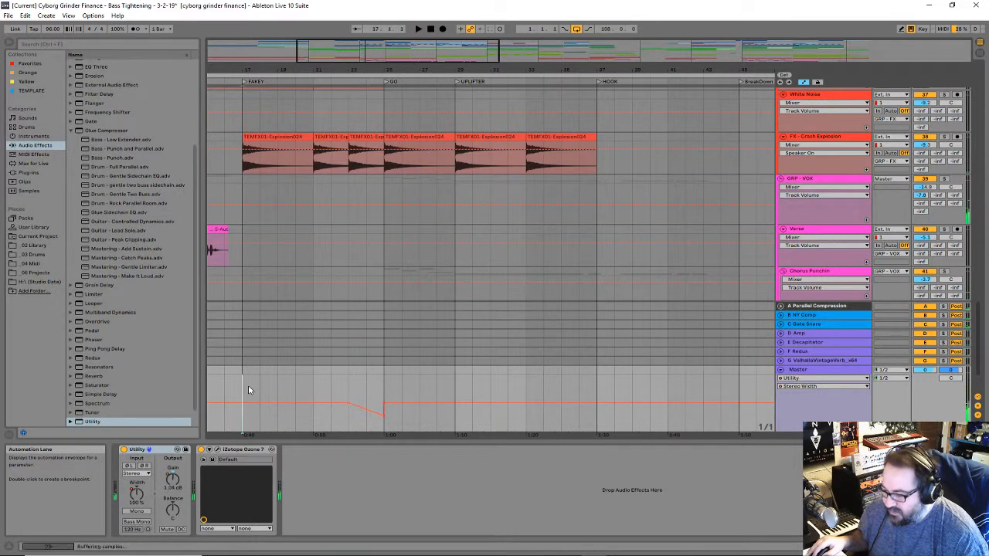
left_click_drag(302, 67, 302, 37)
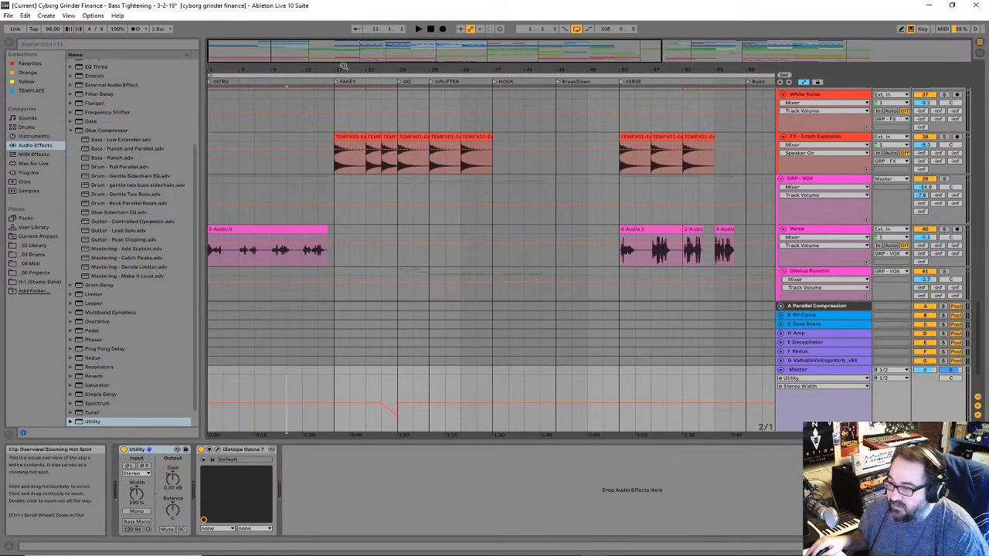
mouse_move(340, 69)
left_mouse_down()
mouse_move(339, 48)
mouse_move(339, 65)
left_mouse_up()
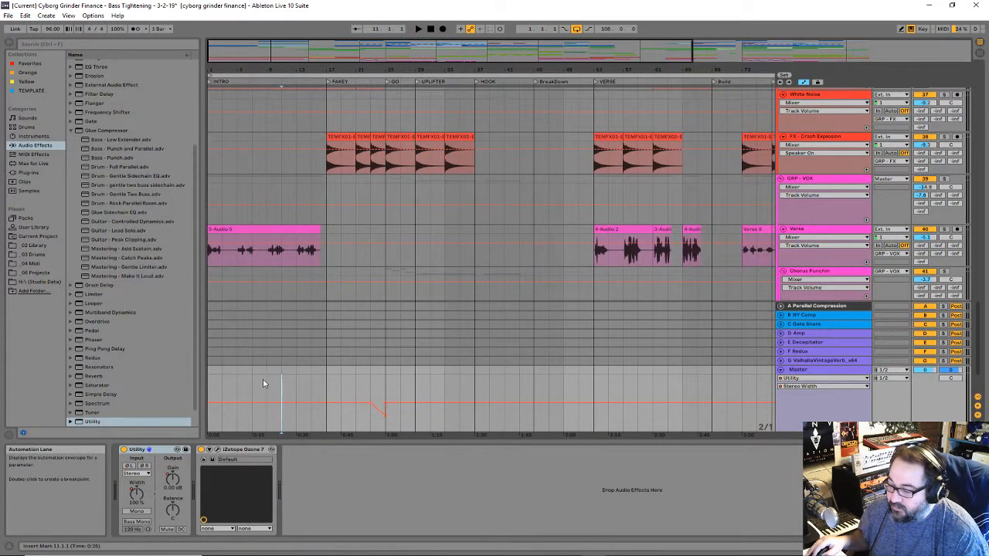
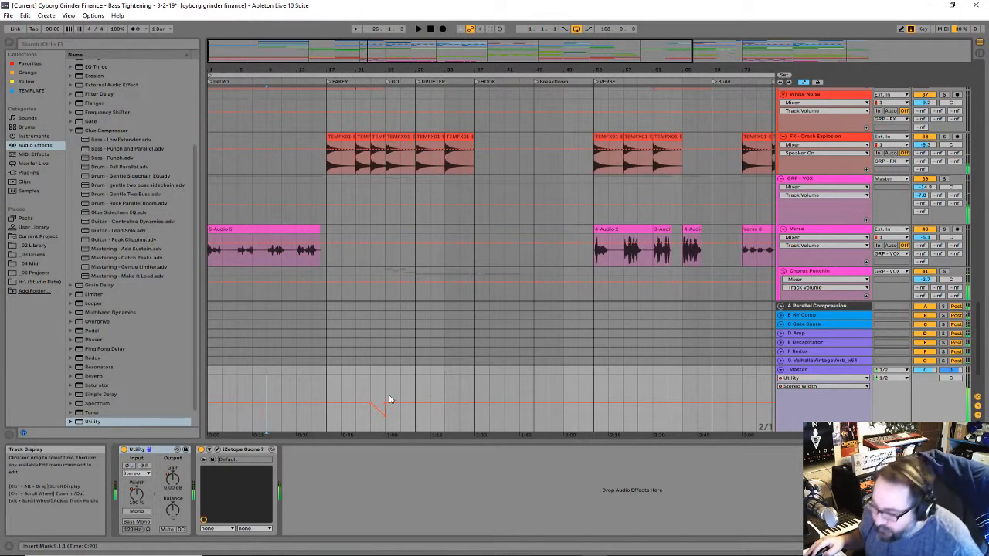
Step: Deepen the lowest point of the Stereo Width dip before GO and play from bar 21 to compare
mouse_move(385, 418)
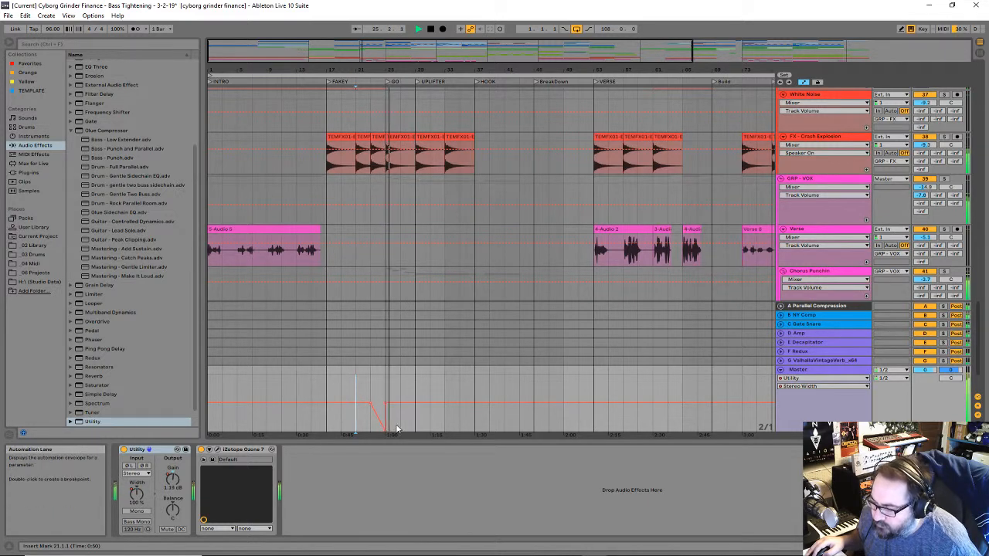
key("space")
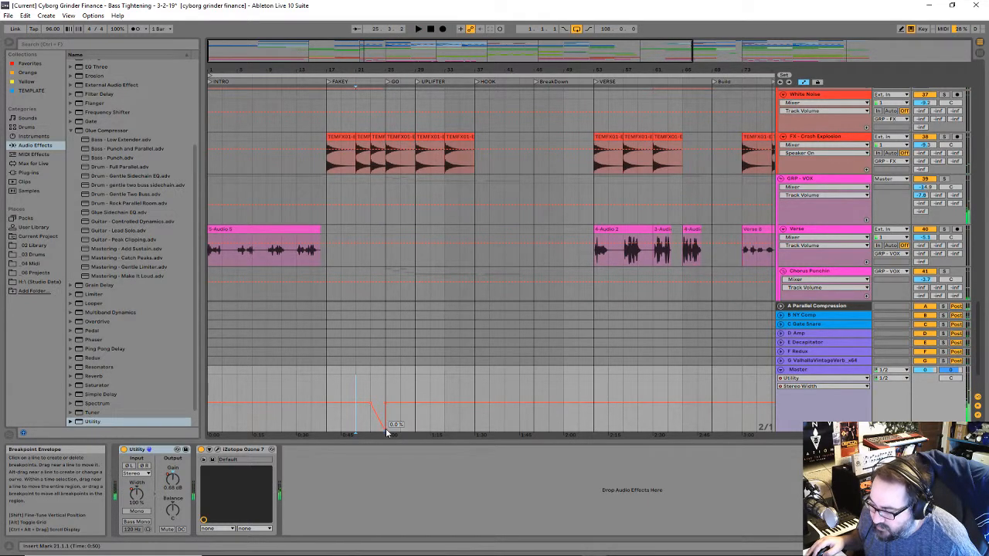
left_click_drag(386, 429, 385, 424)
key("space")
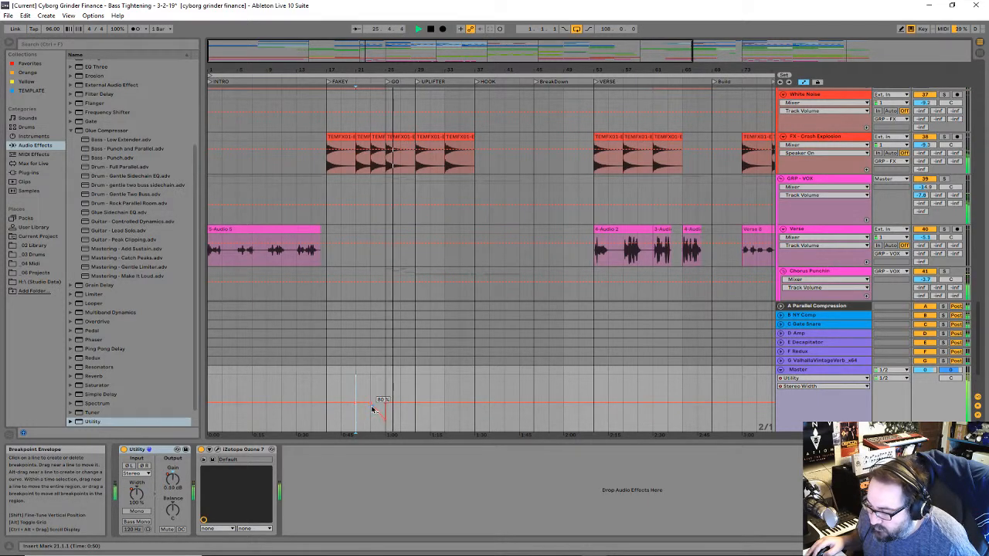
Step: Reshape the Stereo Width drop into a gradual curve from bar 21 down to GO and play from FAKEY at bar 17
key("space")
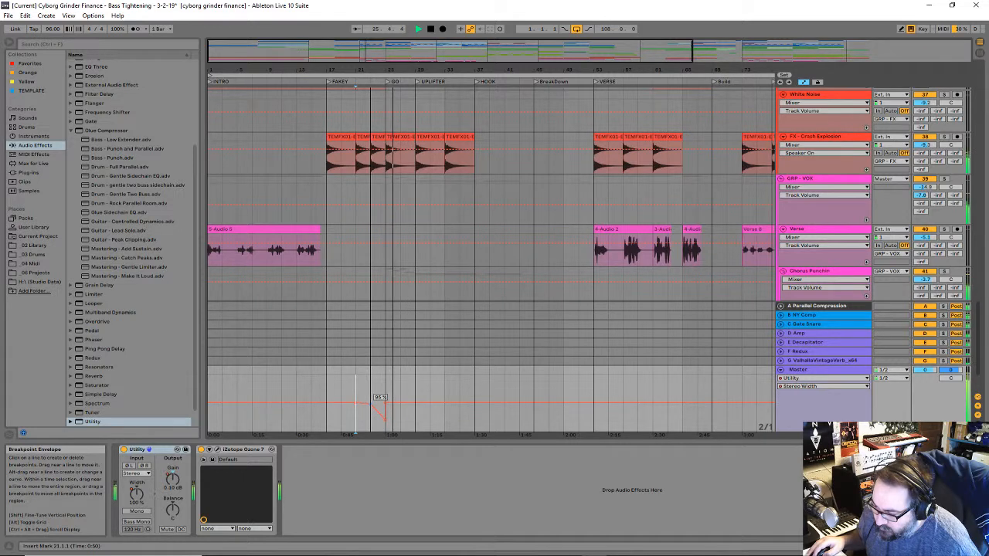
left_click_drag(371, 406, 386, 413)
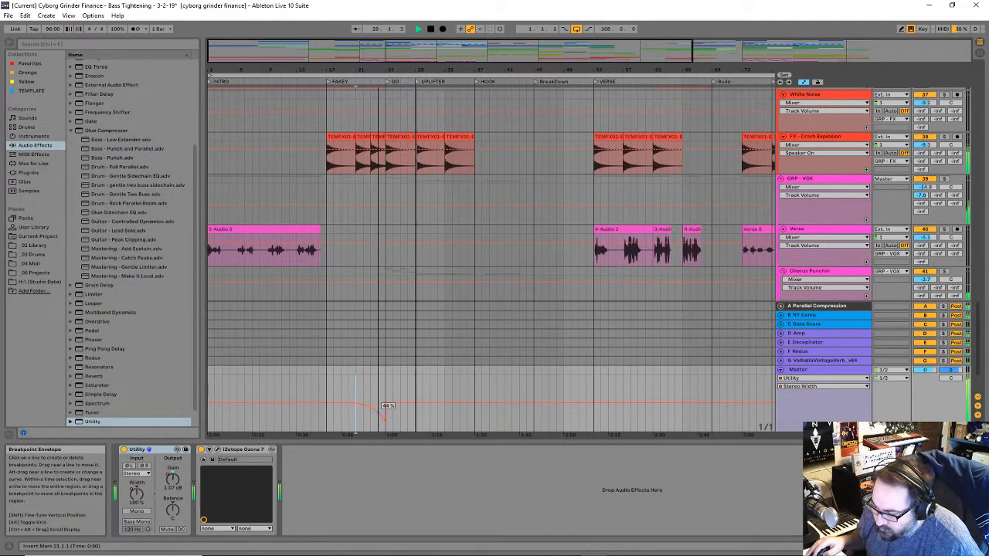
left_click_drag(385, 418, 381, 413)
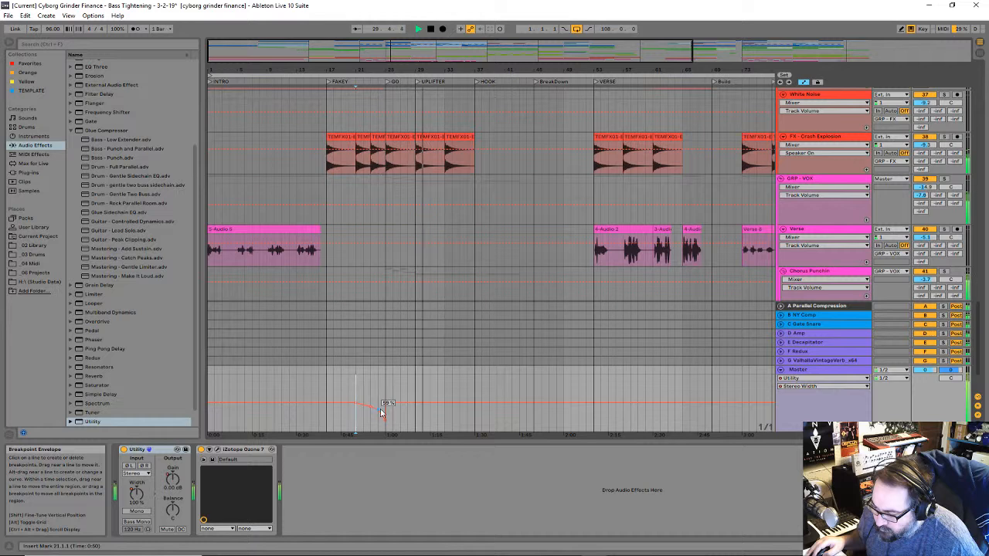
key("space")
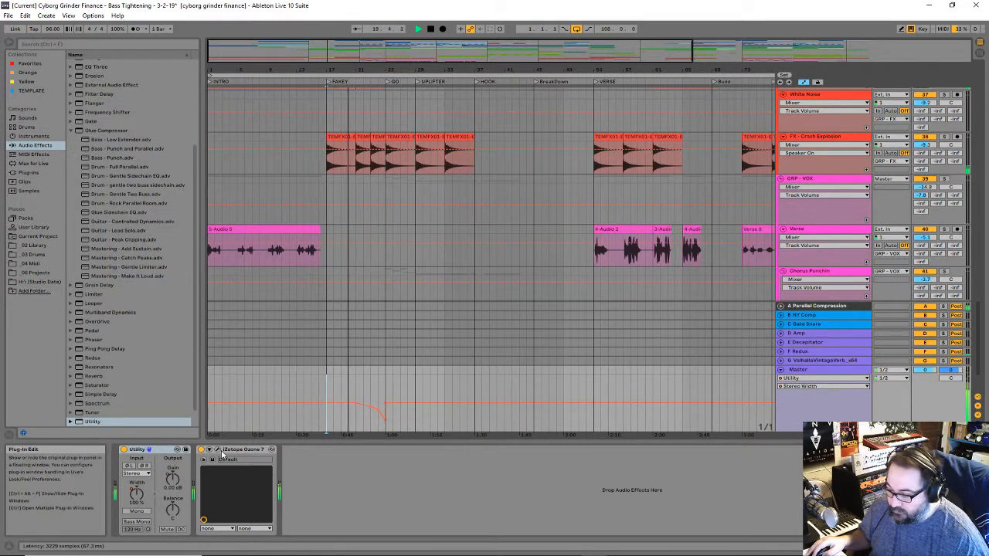
Step: Open the iZotope Ozone 7 plug-in window on the Master track and close its Preset Manager
left_click(203, 468)
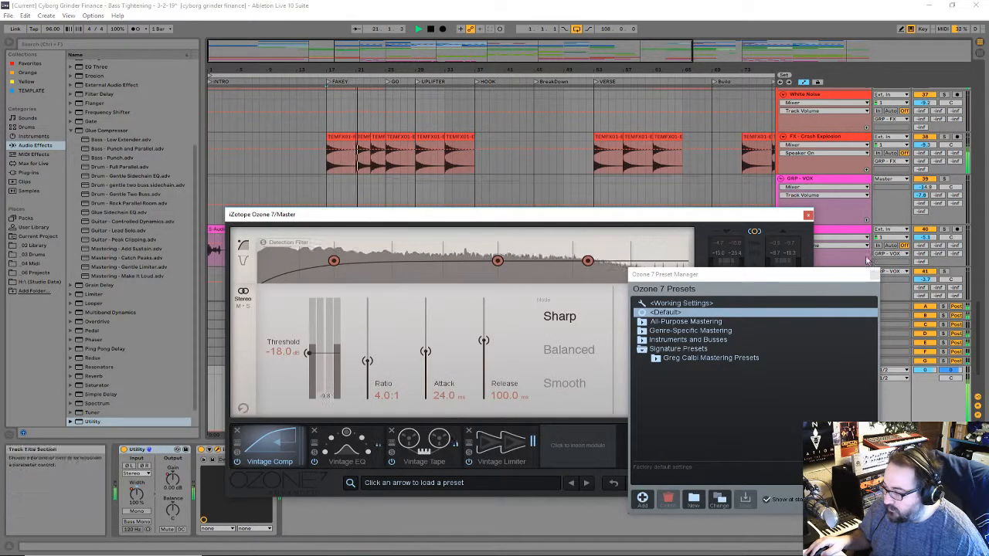
left_click(874, 275)
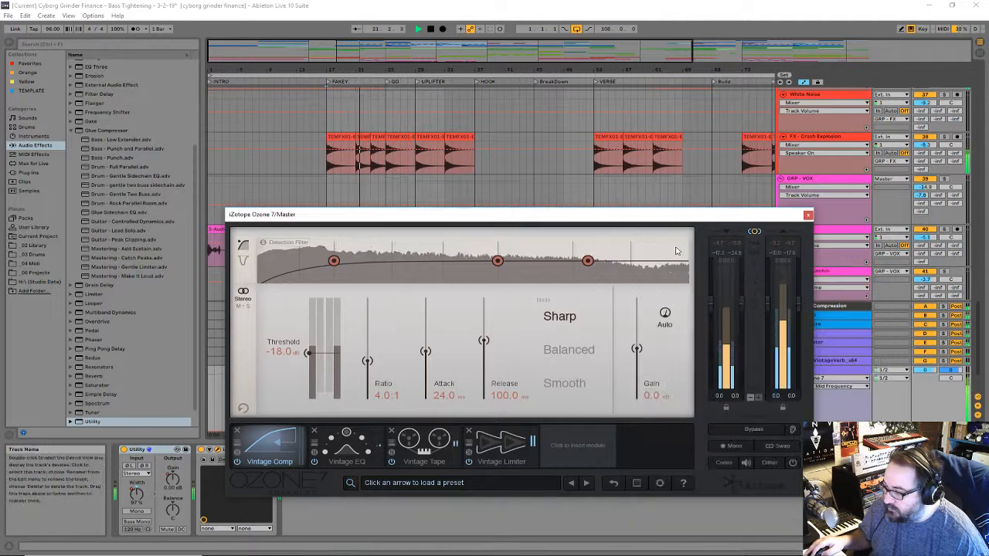
Step: Stop playback and add the Spectrum device after Ozone 7 on the Master track
left_click_drag(628, 216, 401, 173)
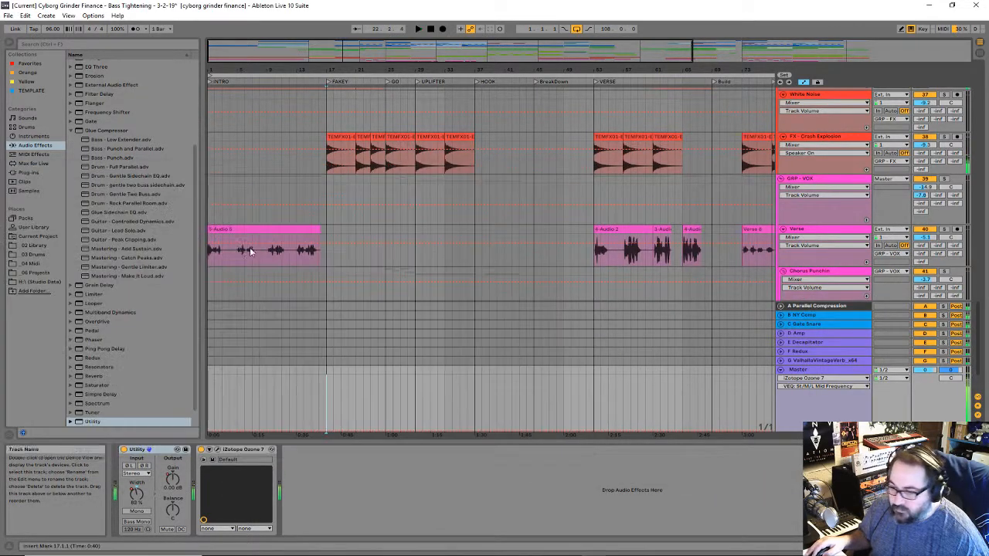
left_click(581, 172)
scroll(119, 373, "down", 2)
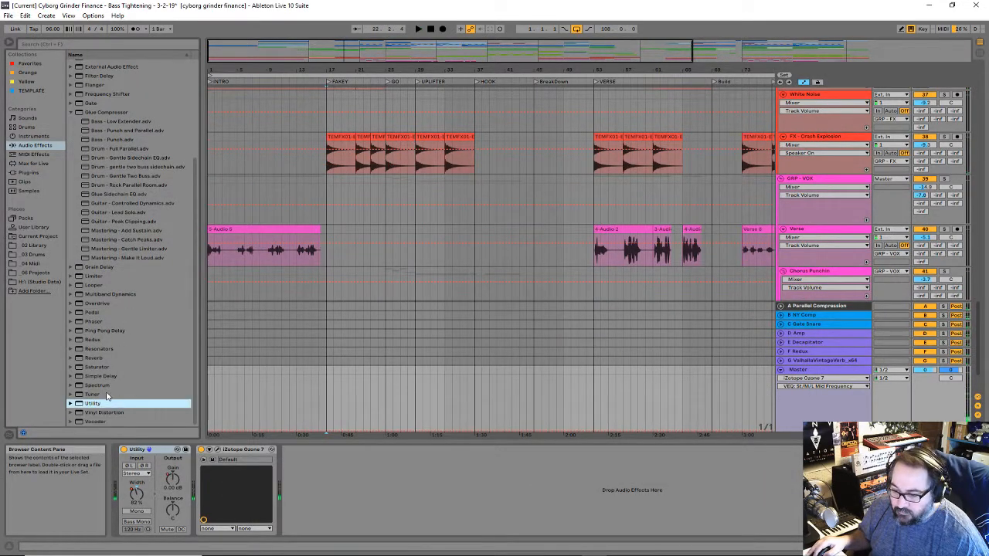
left_click(100, 386)
double_click(99, 385)
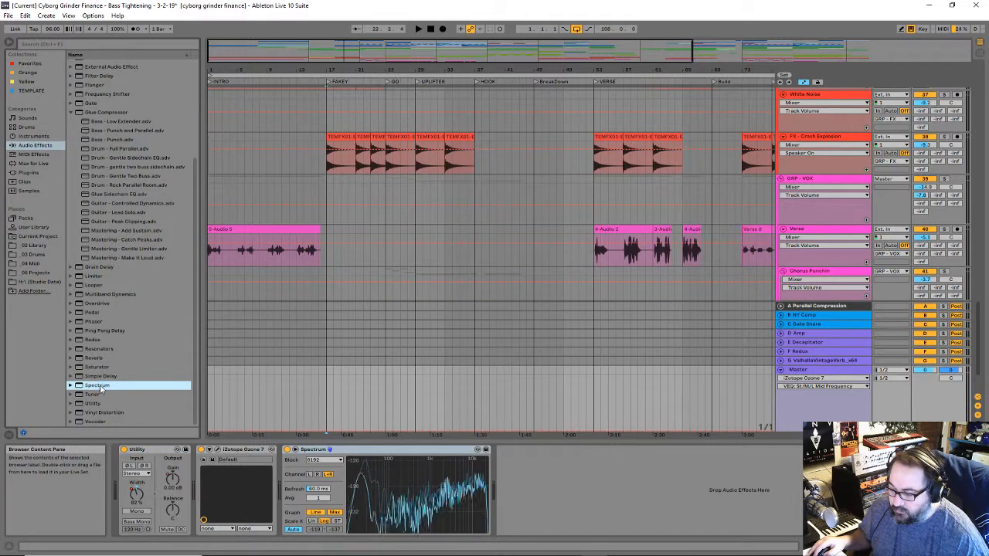
Step: Try Spectrum's expanded view and Bins graph mode, and delete the device from the Master track
left_click(298, 451)
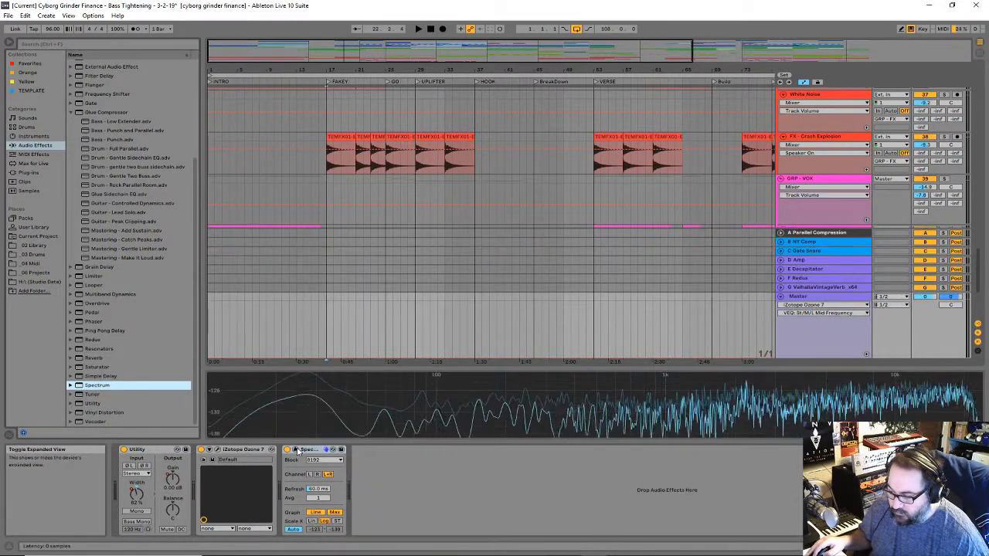
left_click(298, 451)
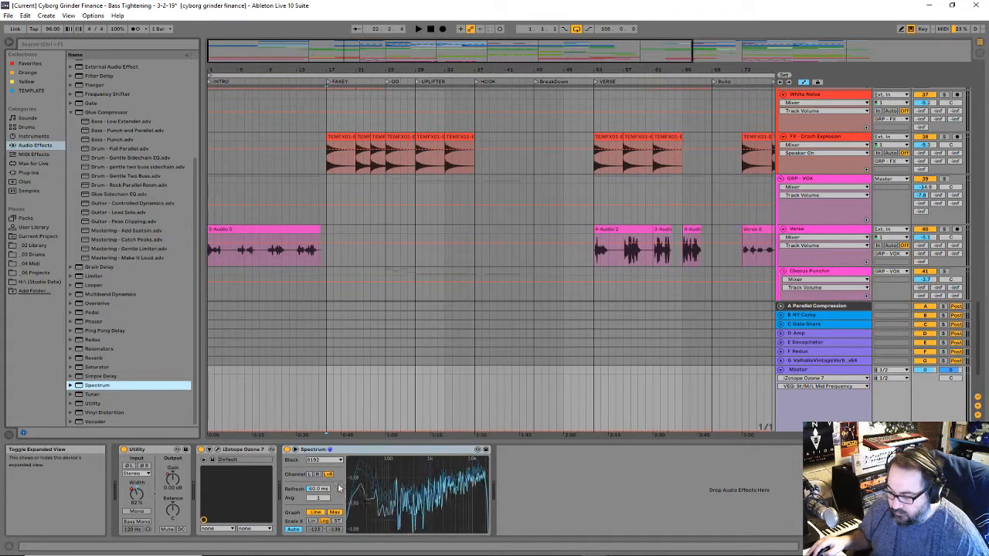
left_click(316, 512)
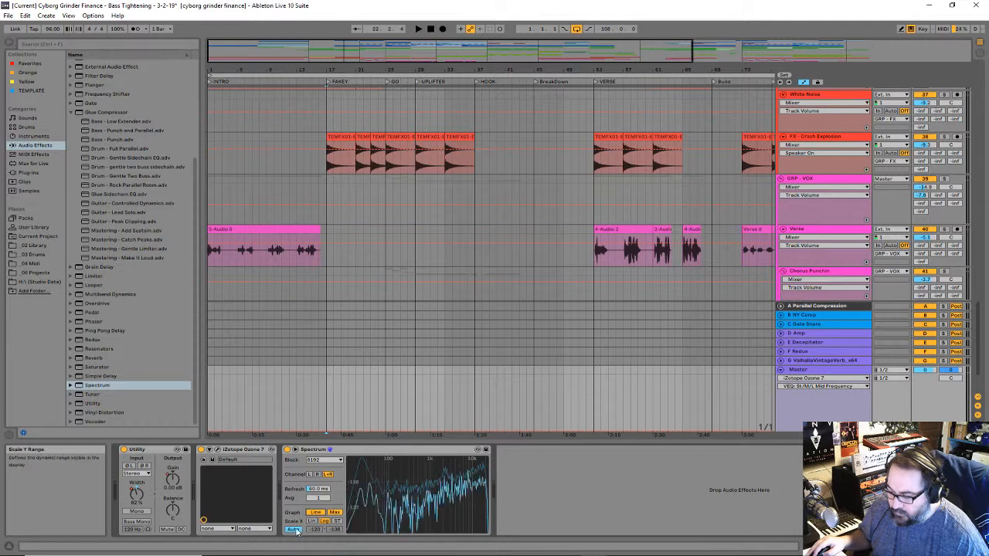
left_click(316, 452)
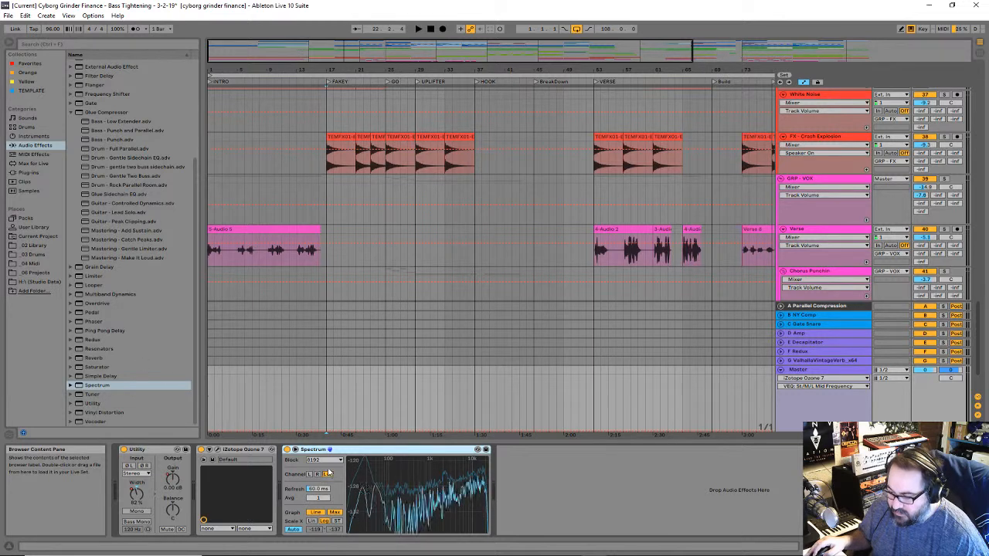
left_click(320, 513)
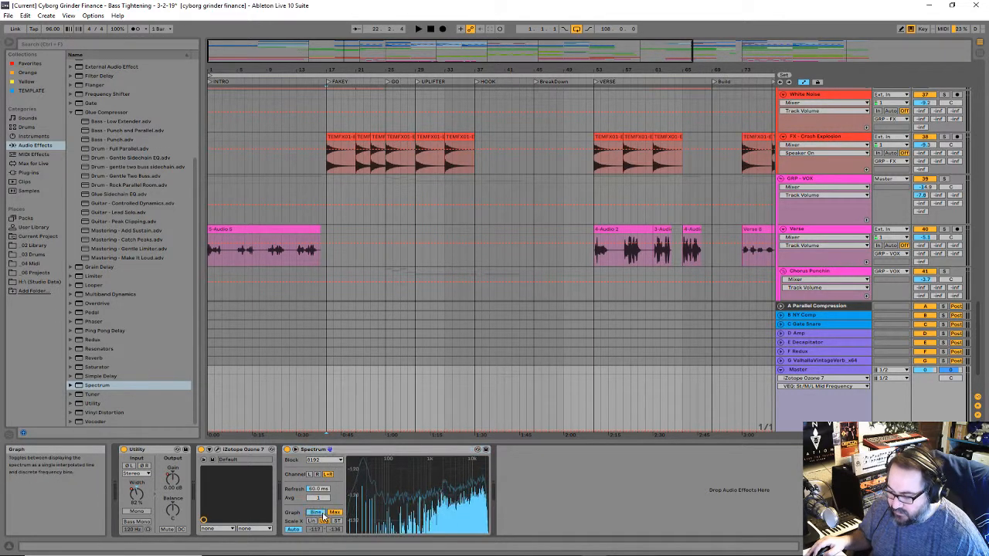
left_click(316, 513)
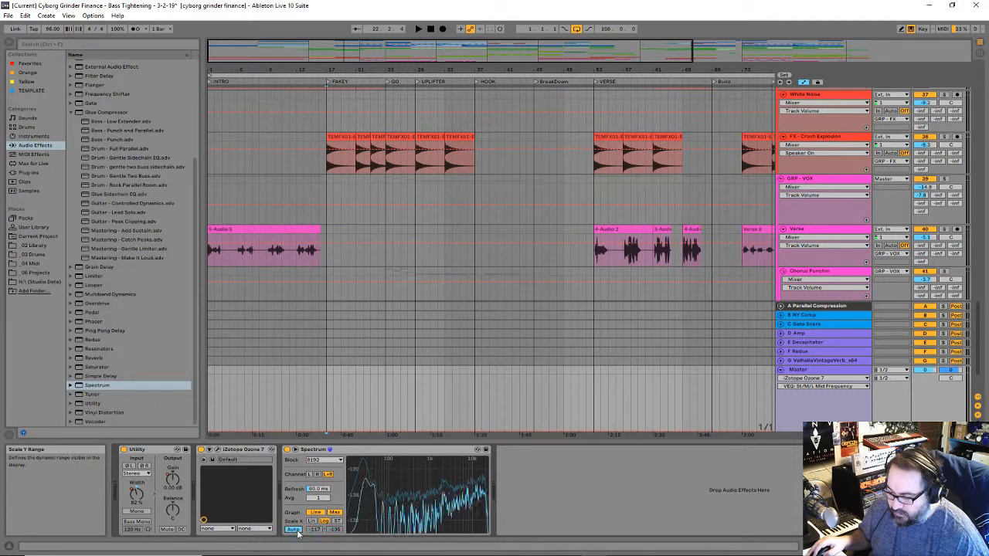
left_click(313, 454)
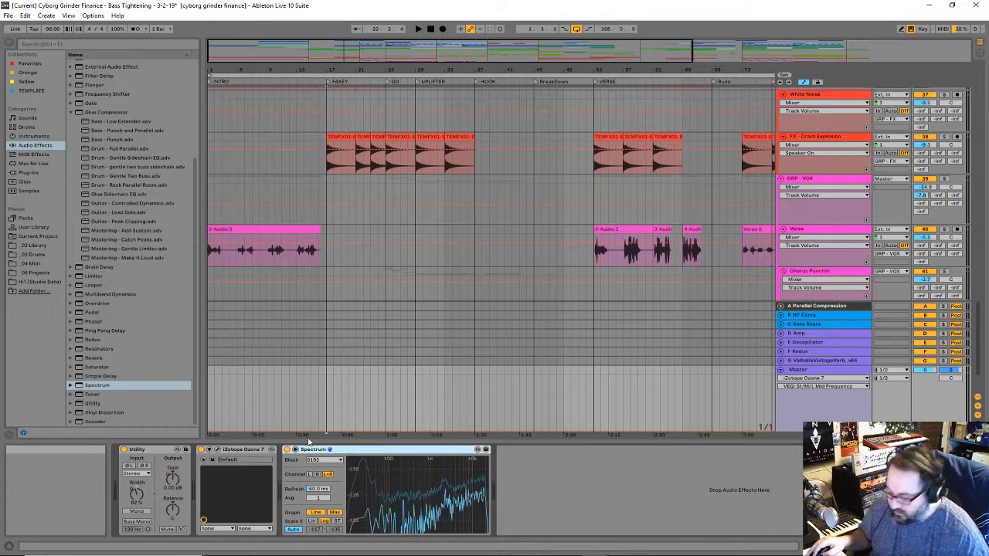
key("Delete")
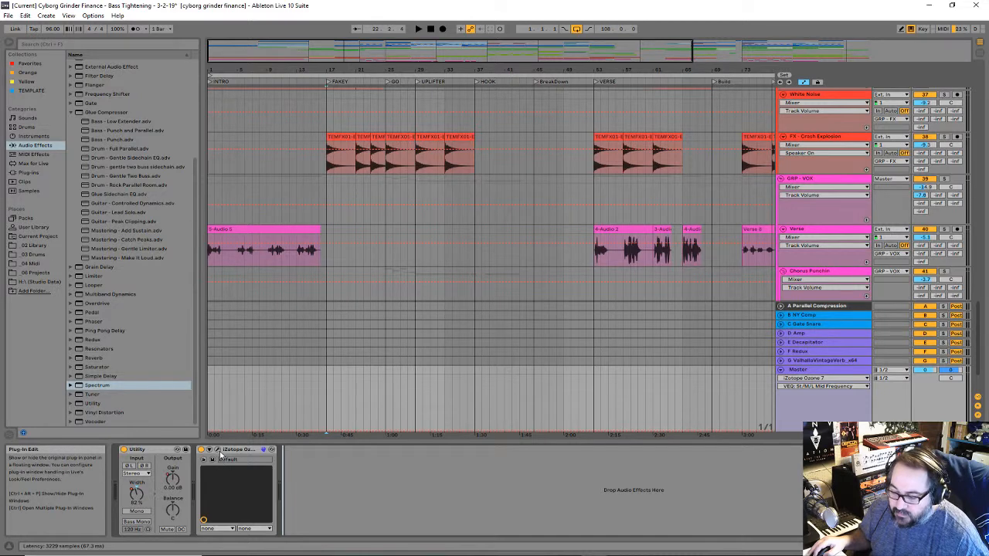
Step: Reopen the Ozone 7 window on the Master track and insert an Imager module at the end of its chain
left_click(219, 449)
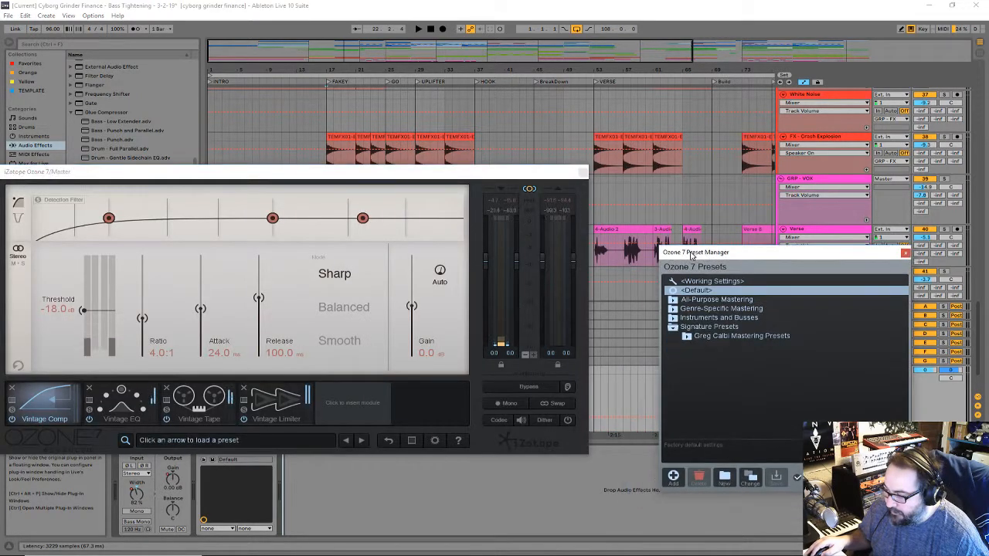
left_click_drag(378, 171, 479, 128)
left_click(465, 363)
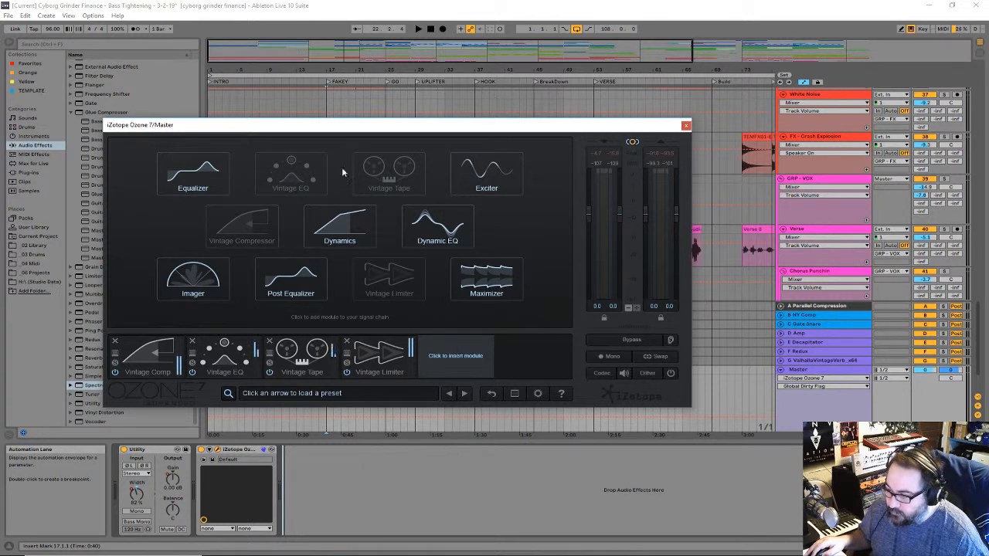
left_click(194, 279)
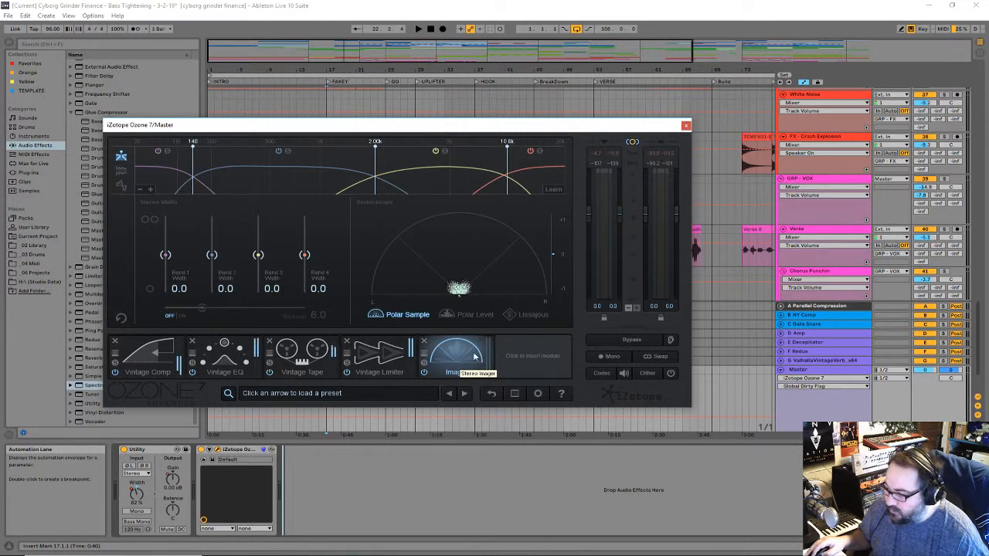
Step: Bypass the Imager module in the Ozone 7 chain
left_click(424, 373)
left_click(424, 373)
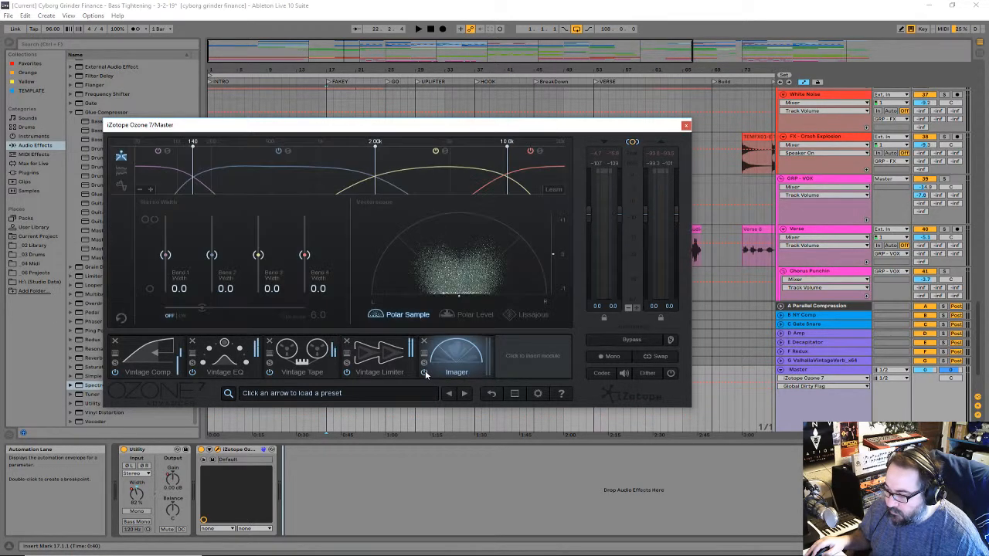
left_click(424, 373)
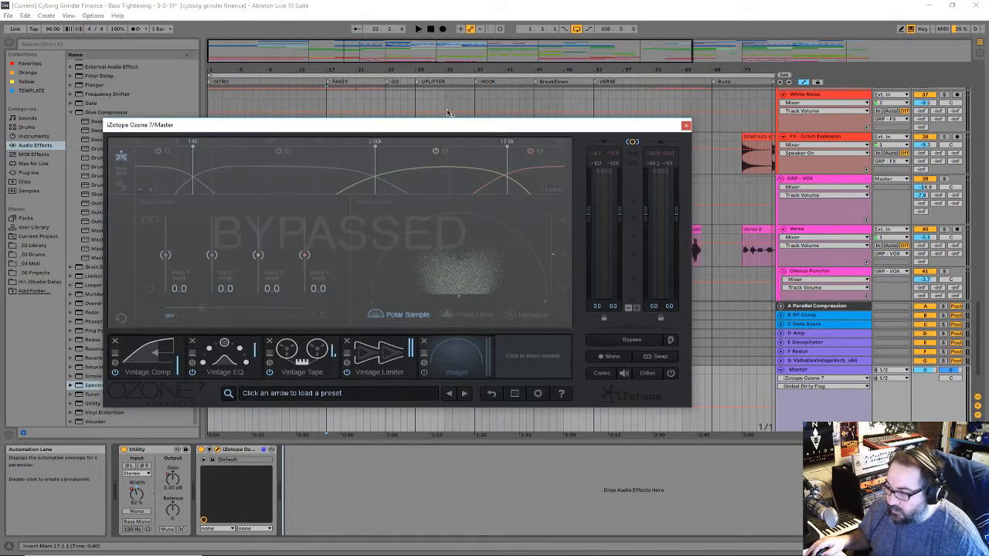
Step: Play from FAKEY at bar 17 and examine the Imager's vectorscope with the module active and bypassed
left_click_drag(454, 130, 658, 299)
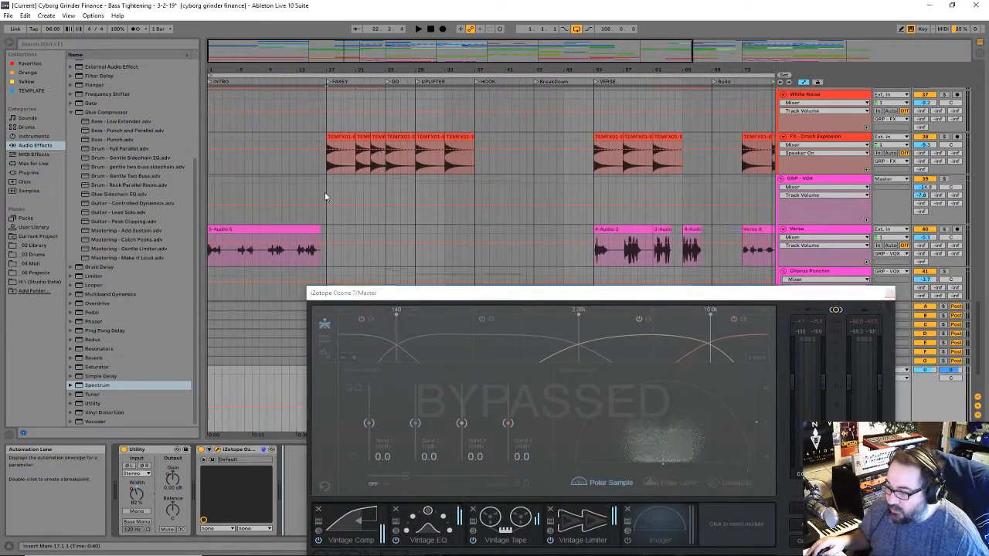
left_click(327, 199)
key("space")
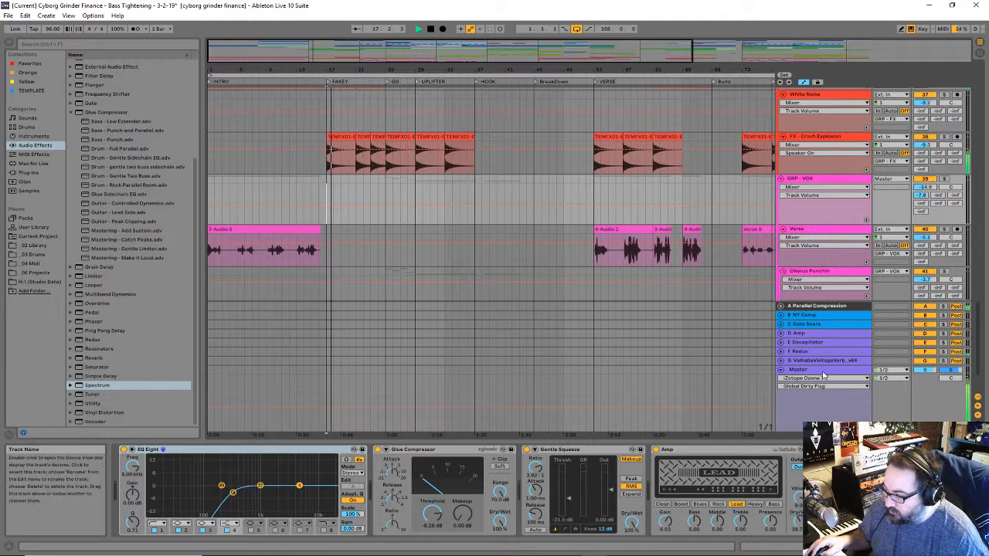
left_click(798, 370)
left_click_drag(701, 275, 708, 230)
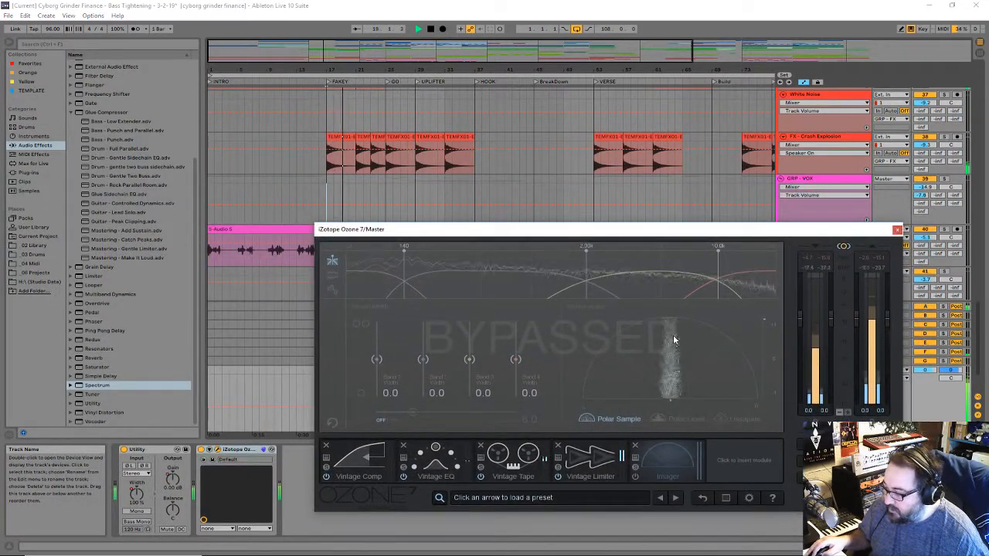
left_click(636, 476)
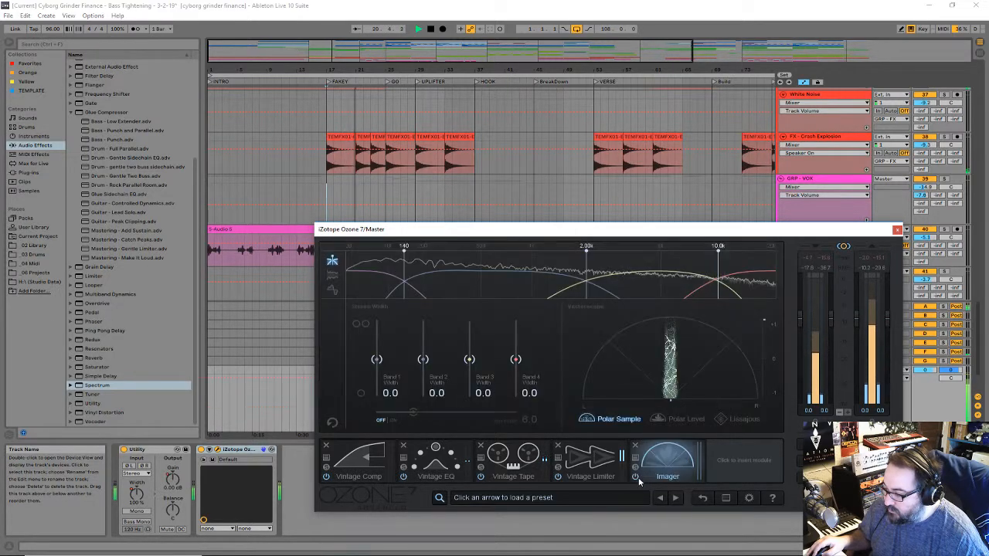
left_click(638, 477)
left_click(637, 477)
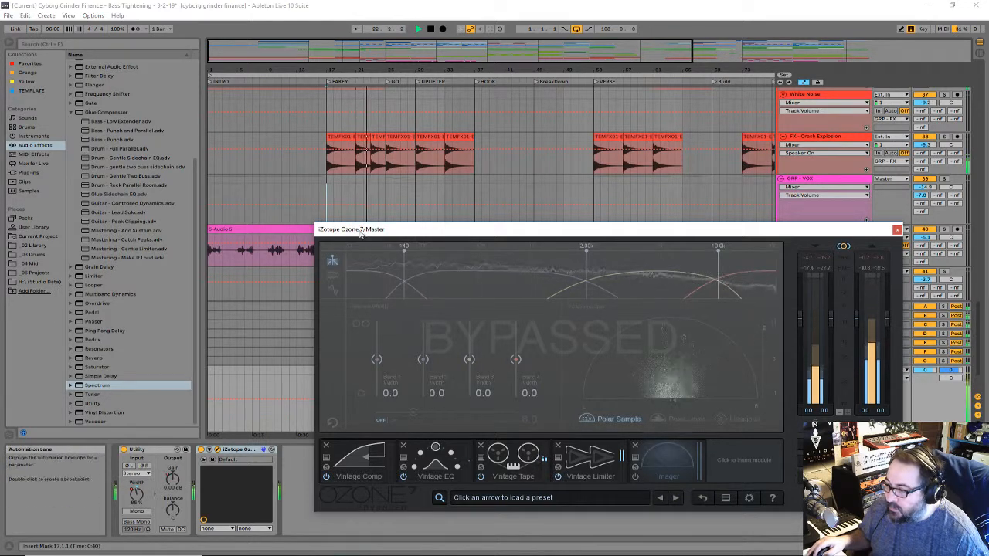
Step: Listen through to GO while watching the bypassed Imager's vectorscope, and restart playback from bar 17
left_click_drag(365, 232, 524, 228)
scroll(316, 221, "down", 2)
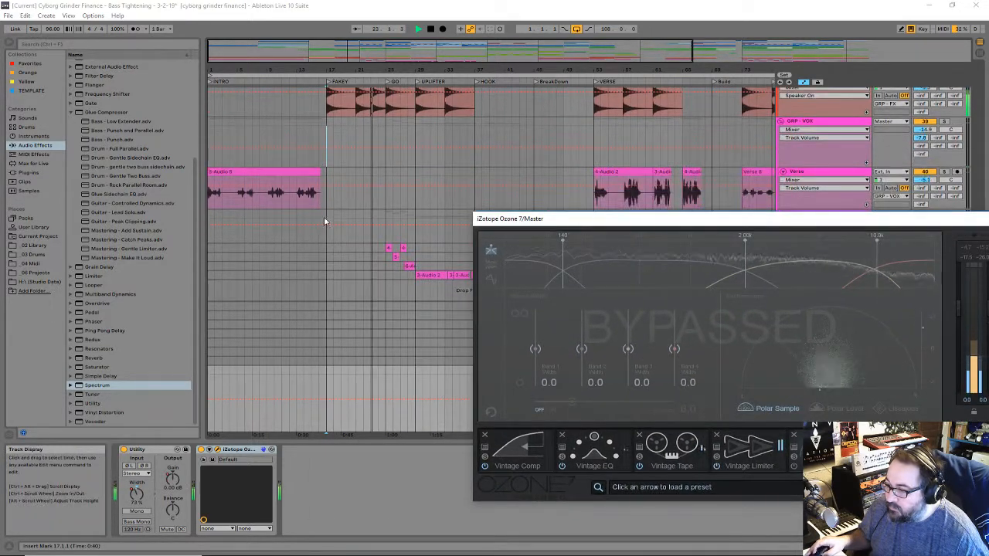
left_click_drag(597, 219, 405, 205)
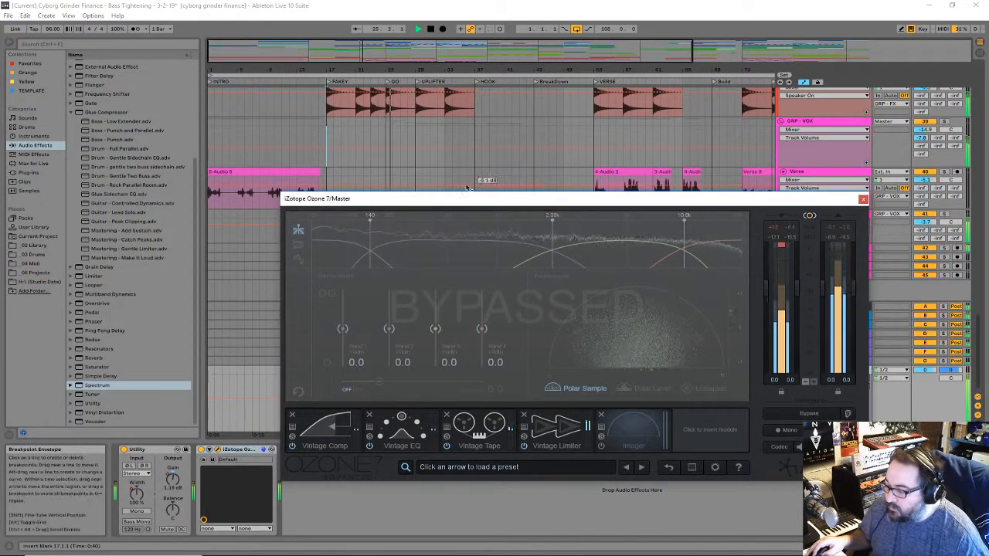
key("space")
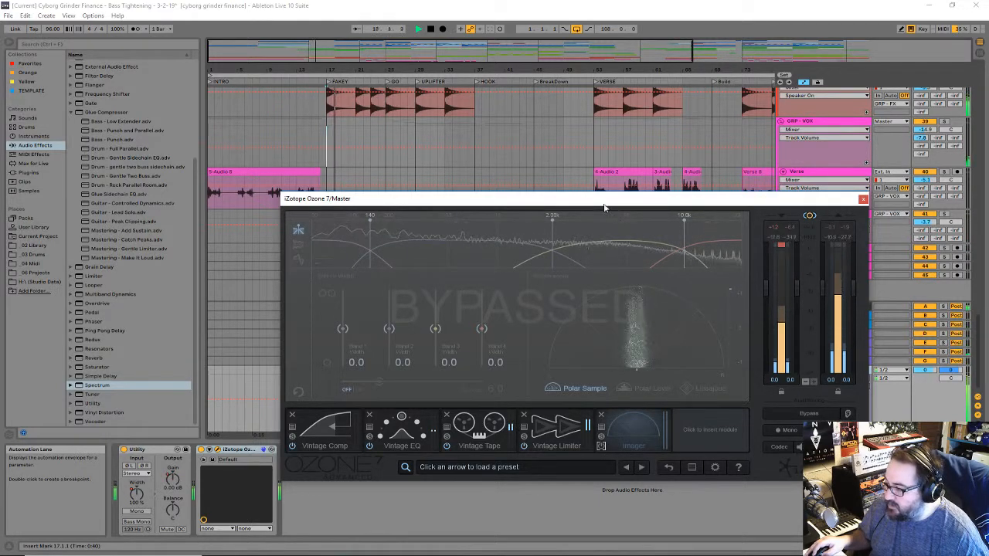
Step: Show the Master track's Utility Stereo Width automation alongside the Ozone 7 vectorscope and compare them during playback through GO
left_click_drag(605, 199, 652, 247)
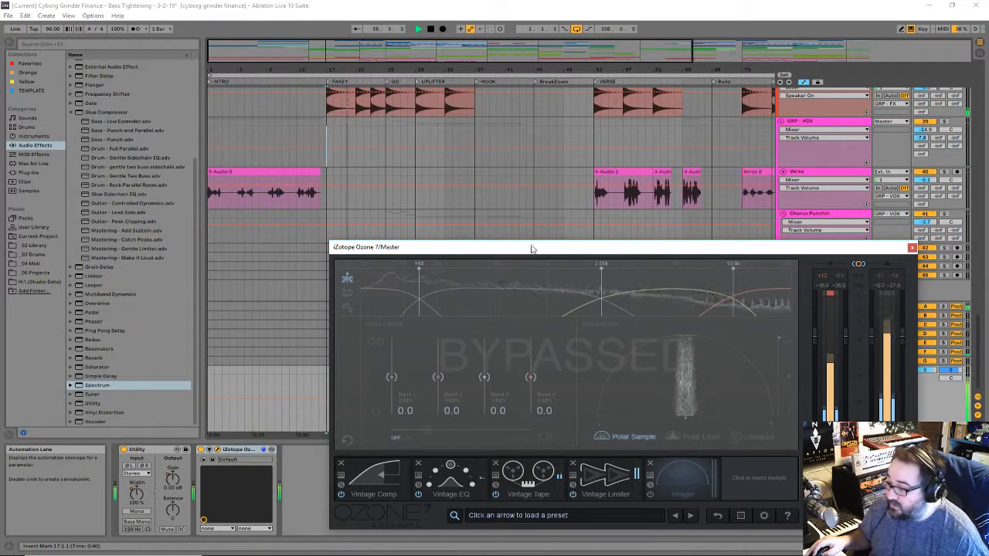
left_click_drag(532, 247, 654, 3)
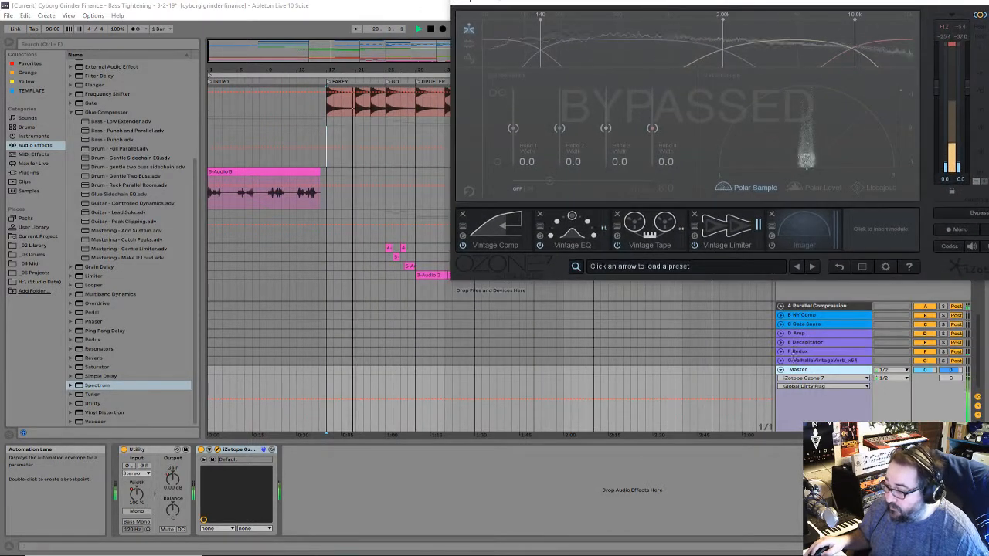
left_click(823, 378)
left_click(814, 392)
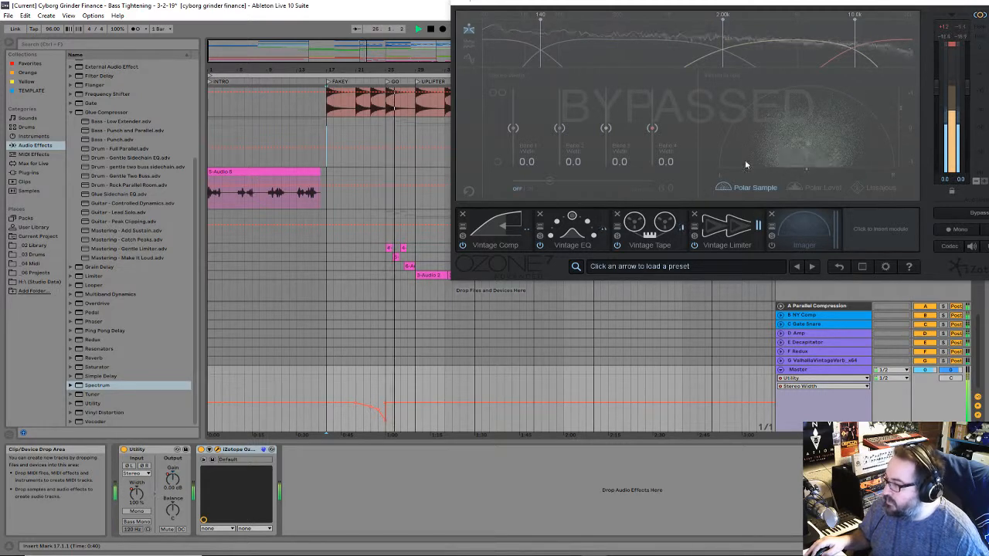
key("space")
left_click_drag(817, 2, 635, 96)
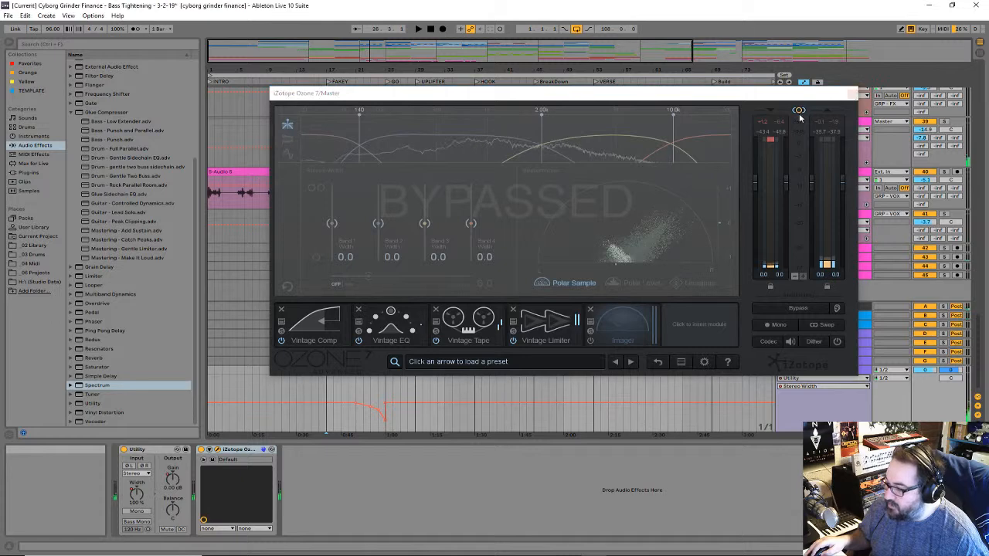
Step: Close the Ozone 7 plug-in window on the Master track
left_click(851, 93)
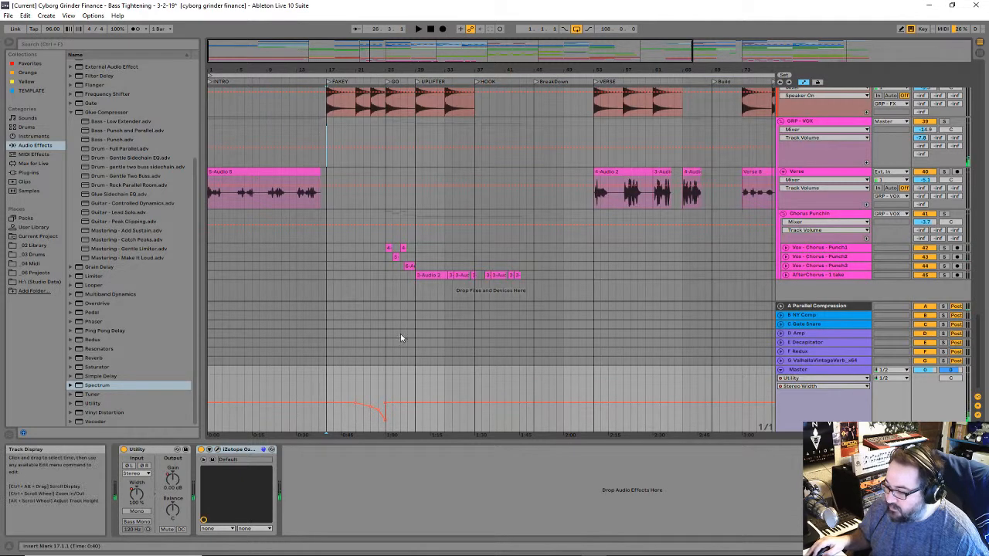
left_click(217, 451)
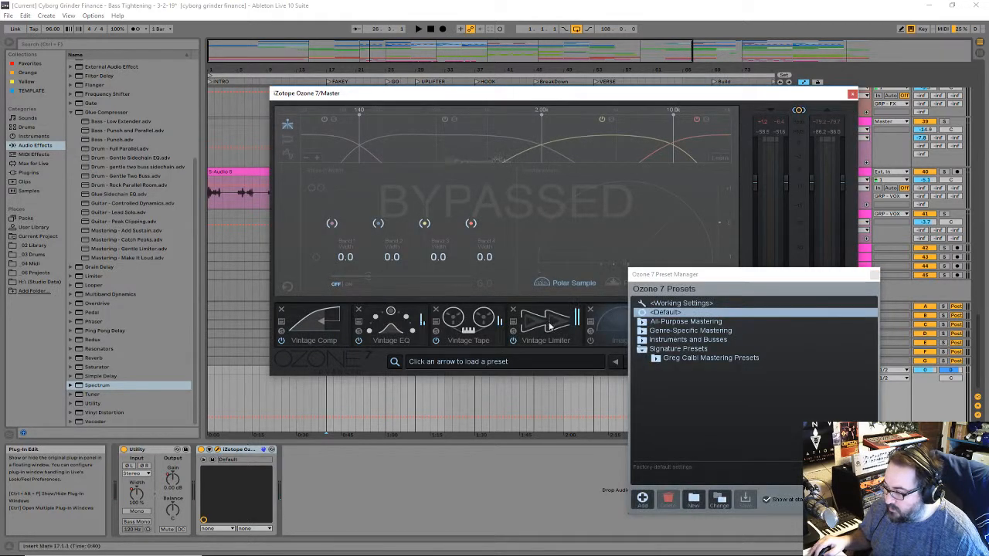
left_click(875, 275)
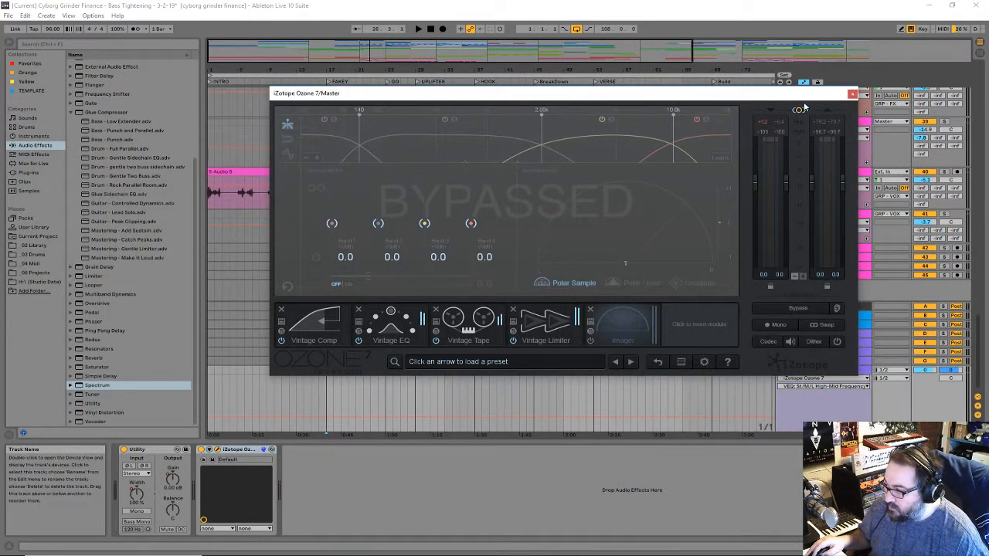
left_click(853, 93)
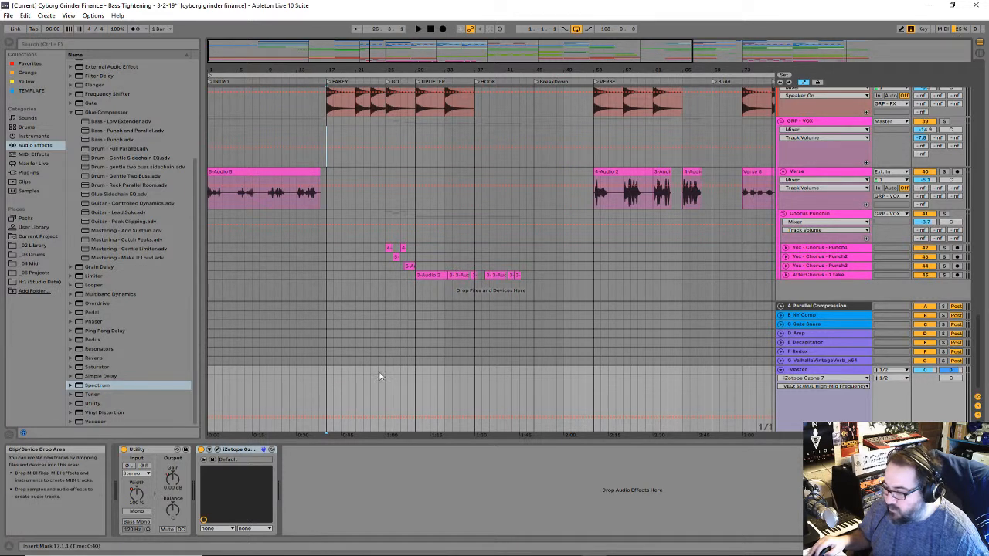
Step: Display the Utility Stereo Width automation on the Master track and select the FAKEY section from bar 17 to GO
left_click(821, 378)
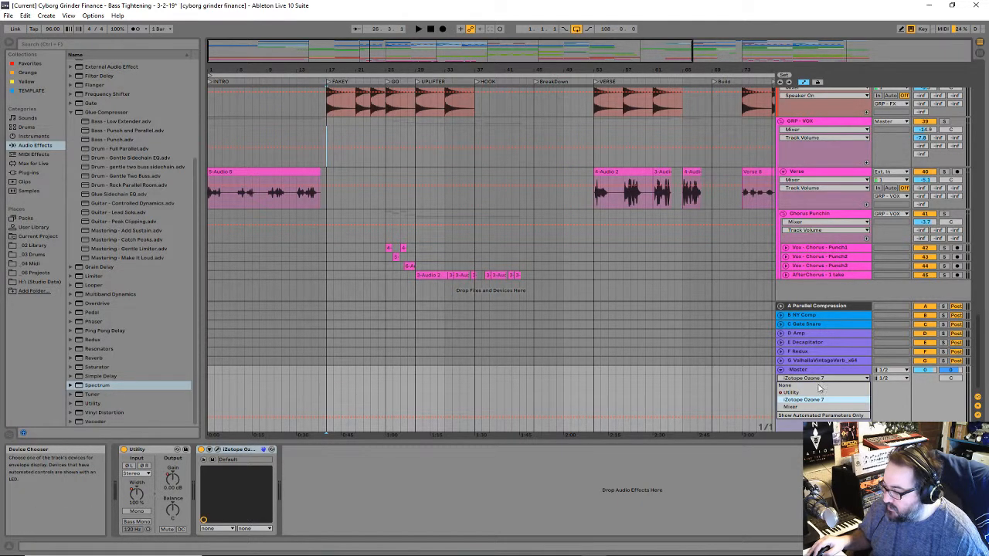
left_click(808, 394)
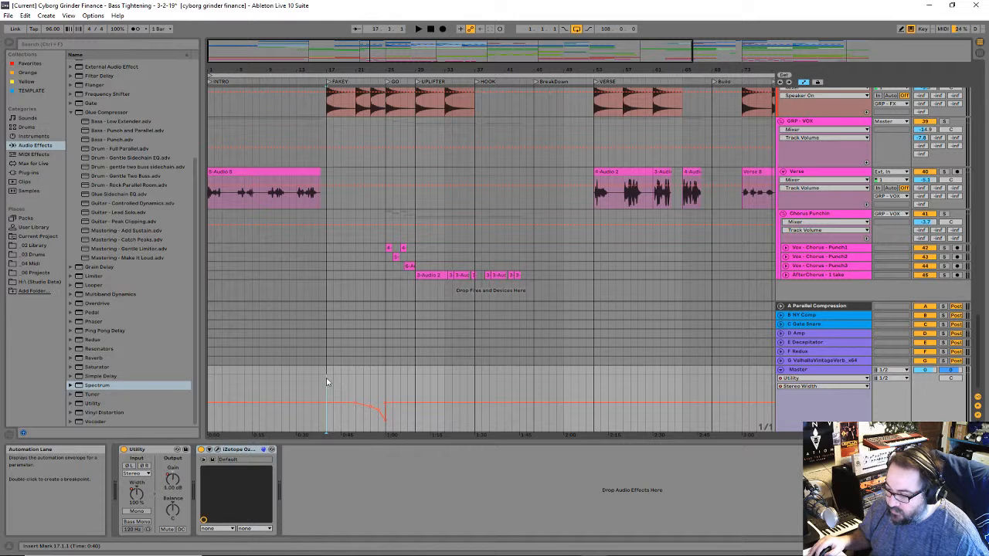
left_click_drag(326, 382, 386, 382)
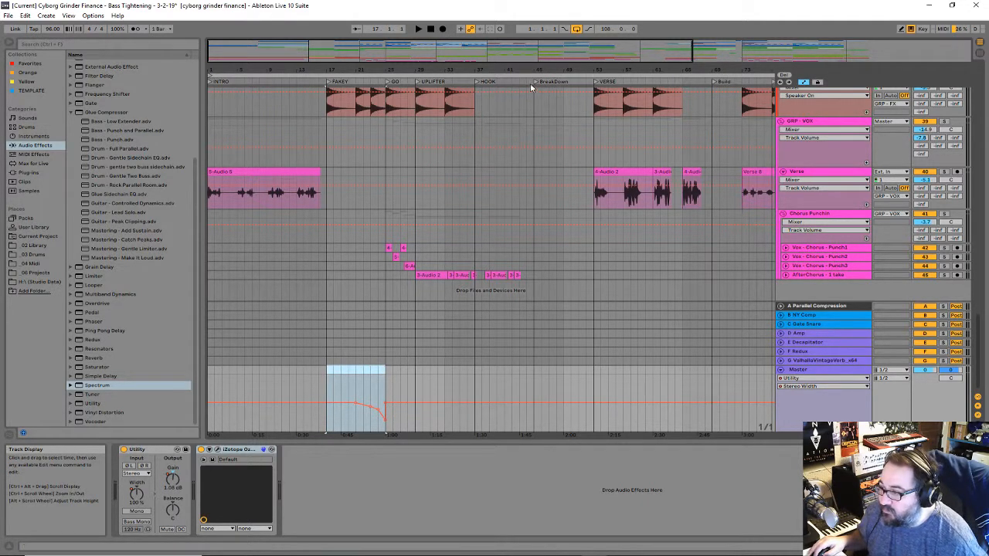
Step: Paste the copied stereo width narrowing at bar 45 so it covers BreakDown up to VERSE, and review the tracks there
left_click_drag(520, 71, 442, 107)
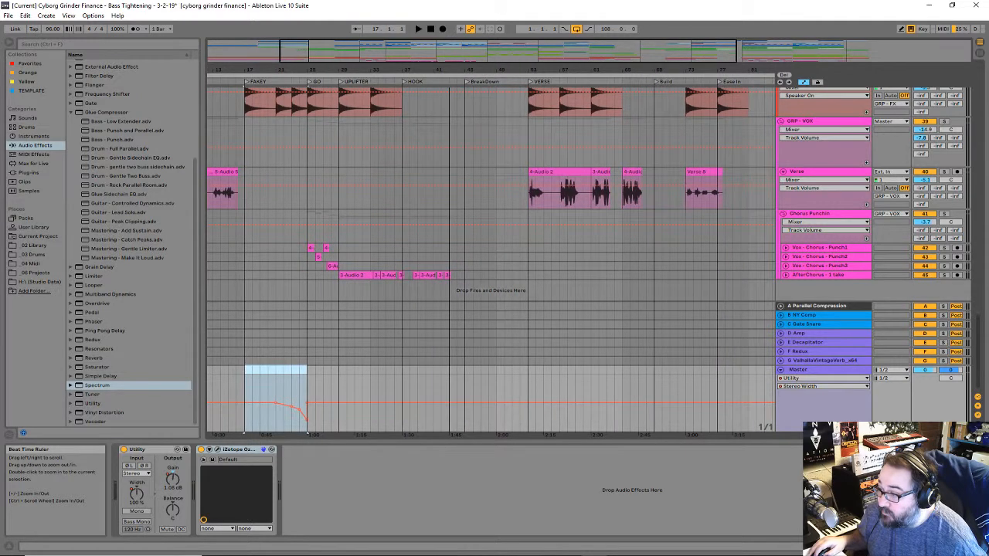
left_click(466, 373)
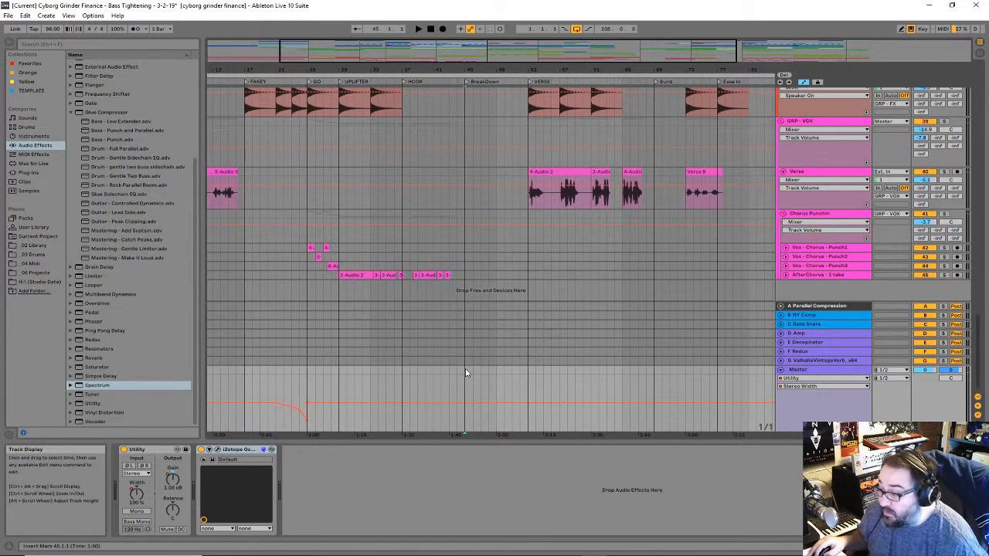
key("ctrl+v")
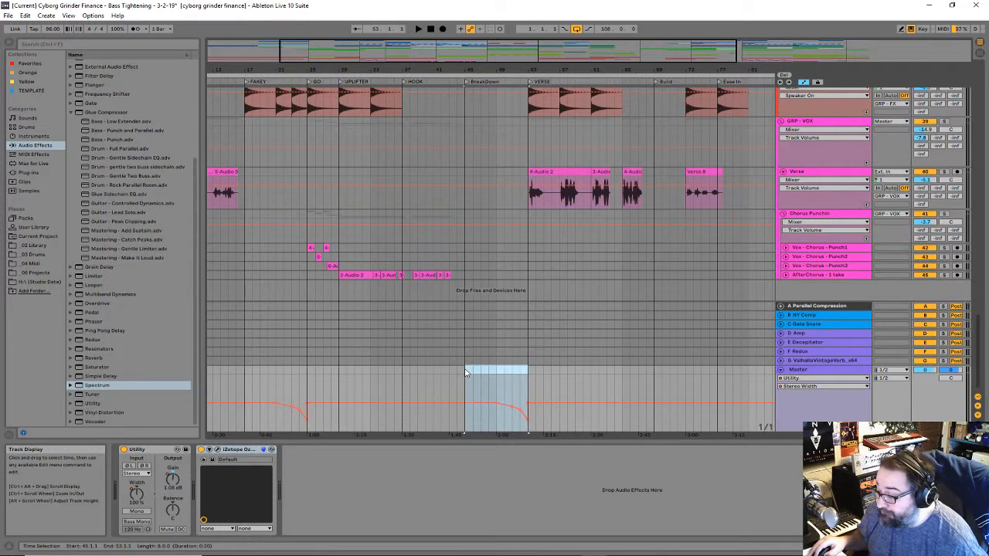
left_click(465, 373)
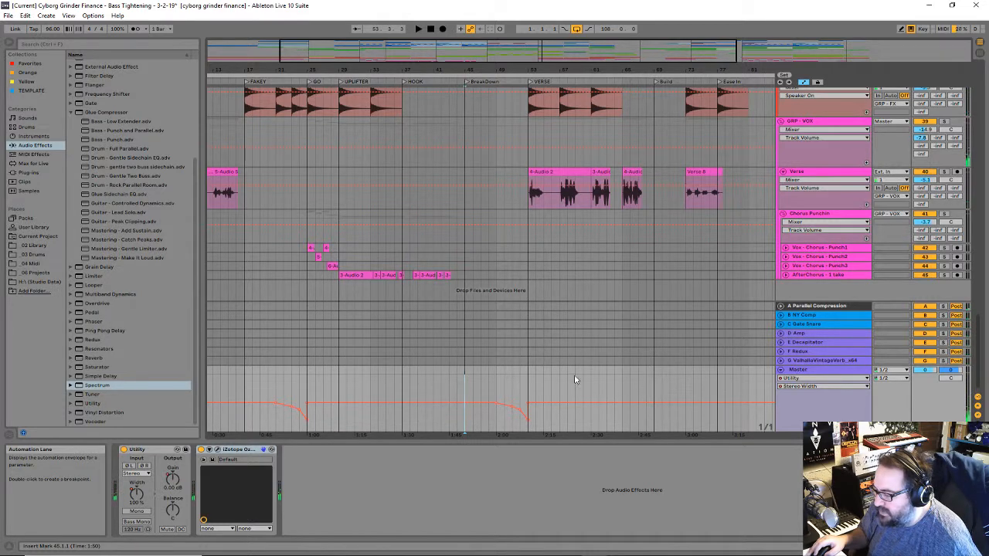
scroll(519, 125, "up", 10)
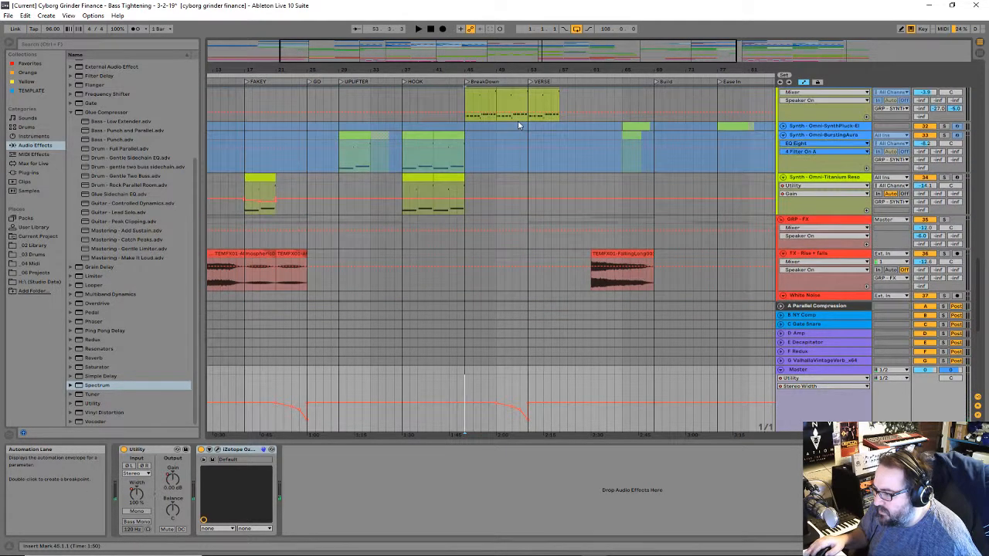
scroll(519, 127, "up", 3)
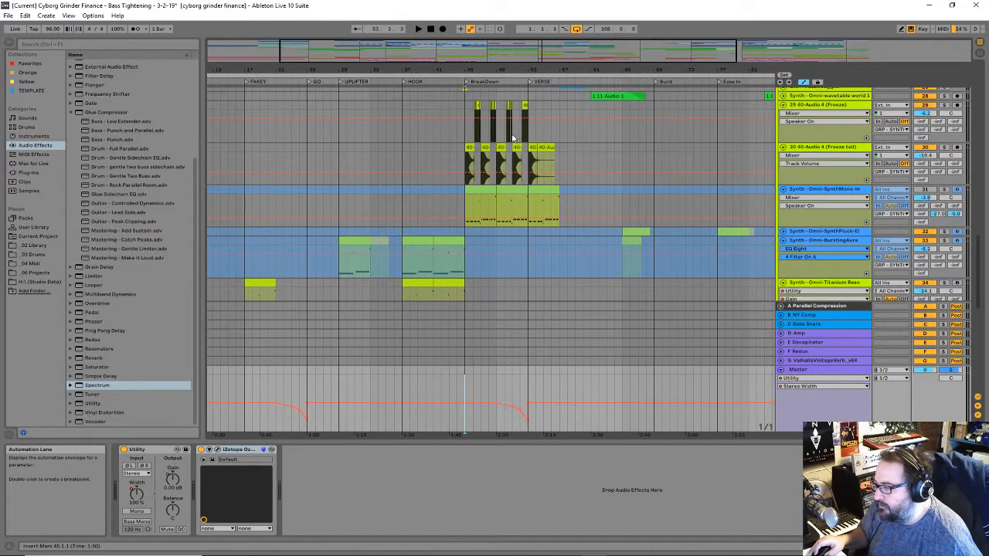
scroll(499, 142, "down", 12)
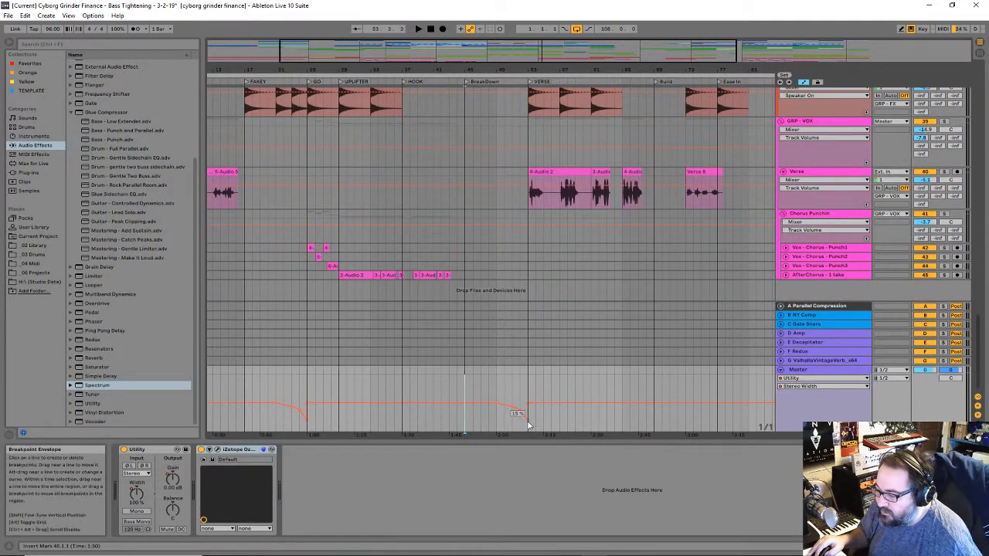
Step: Undo the width narrowing in BreakDown and play the section into VERSE from bars 45 and 49 without it
key("space")
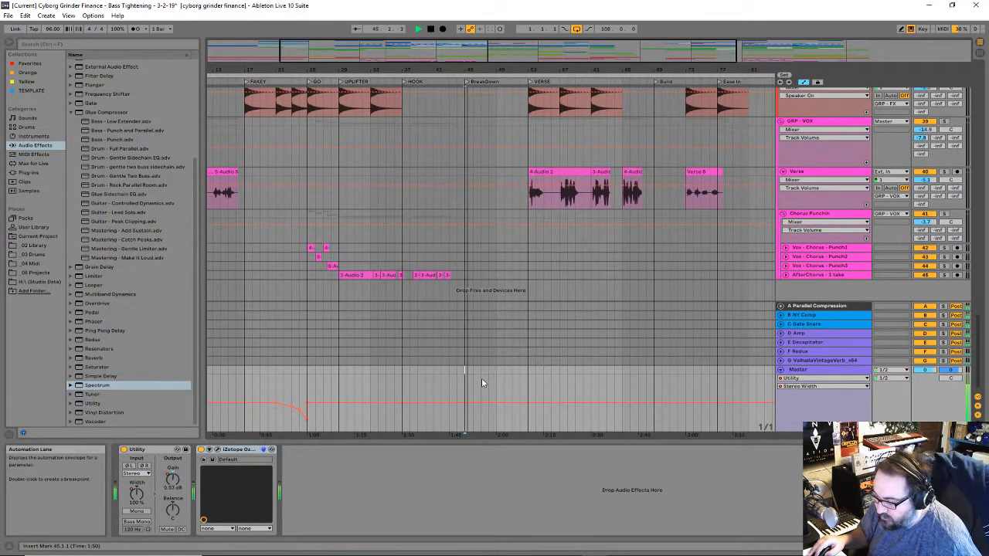
left_click(492, 386)
left_click(495, 389)
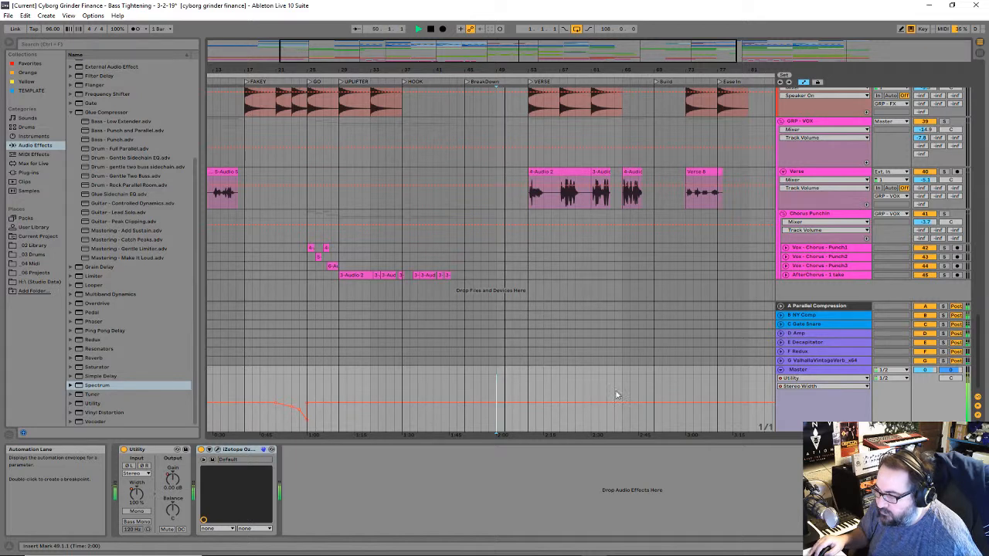
Step: Try the stereo width narrowing at bar 69 on the Master, undo it, and paste it at bar 65 instead
left_click(657, 392)
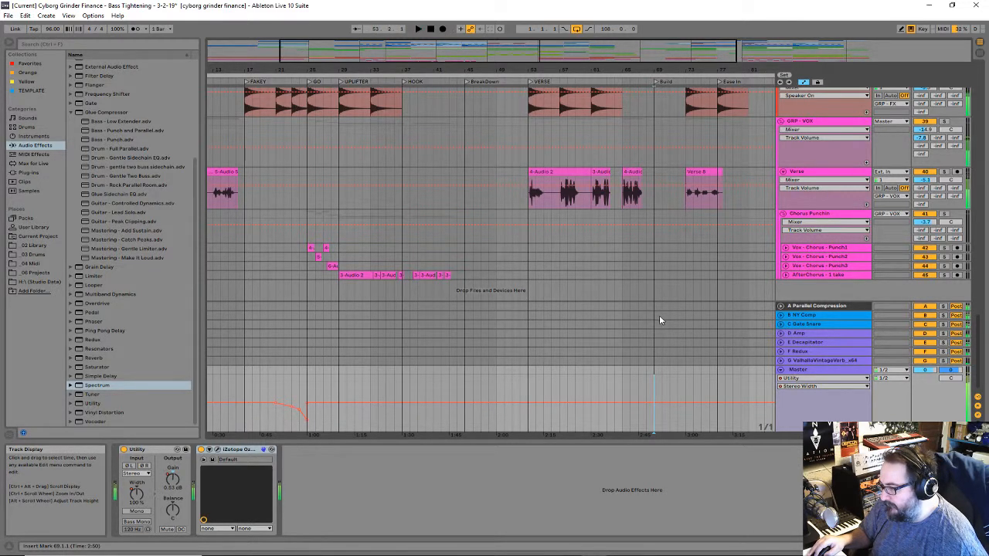
key("ctrl+v")
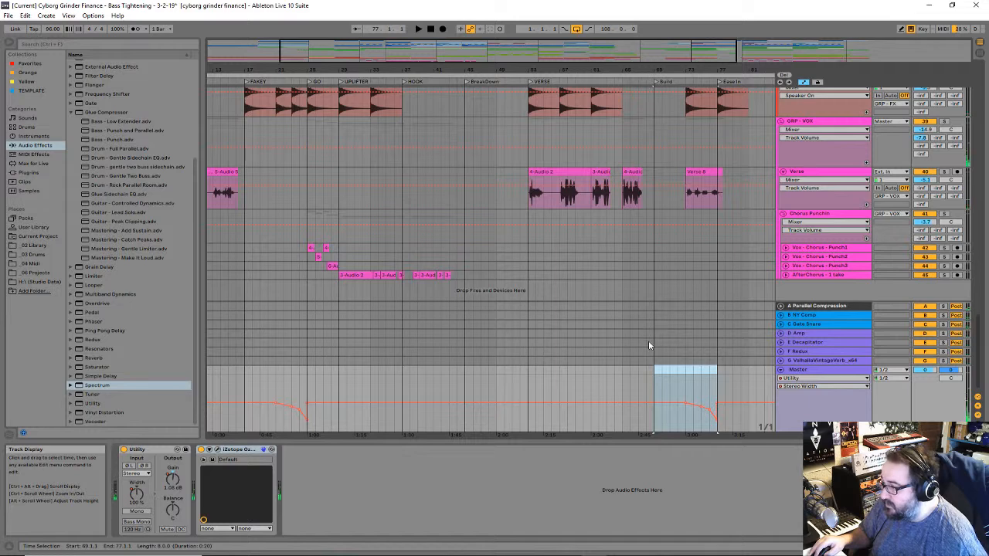
key("ctrl+z")
left_click(621, 370)
key("ctrl+v")
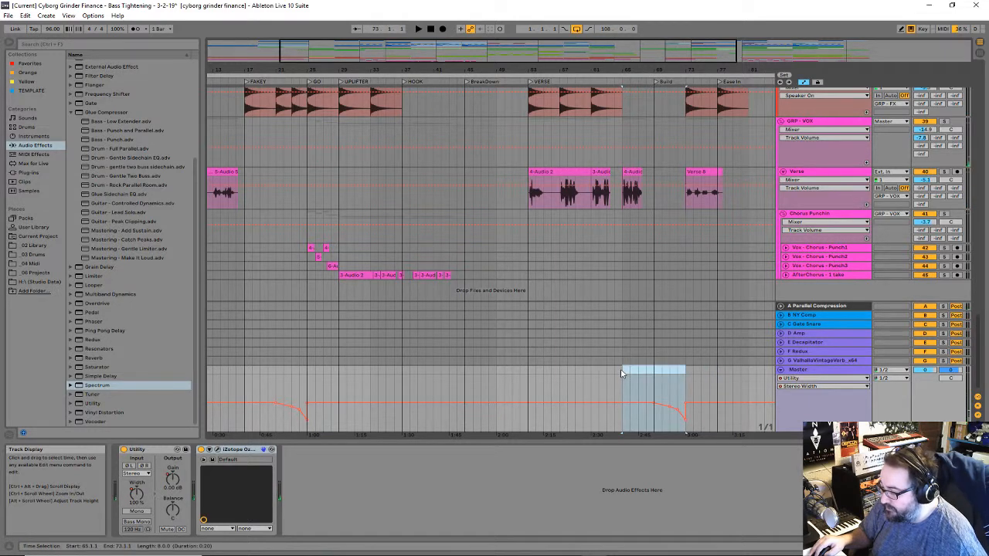
Step: Examine the drum, bass, synth and FX tracks around Build, Ease In and GO to find where the arrangement changes
left_click(655, 381)
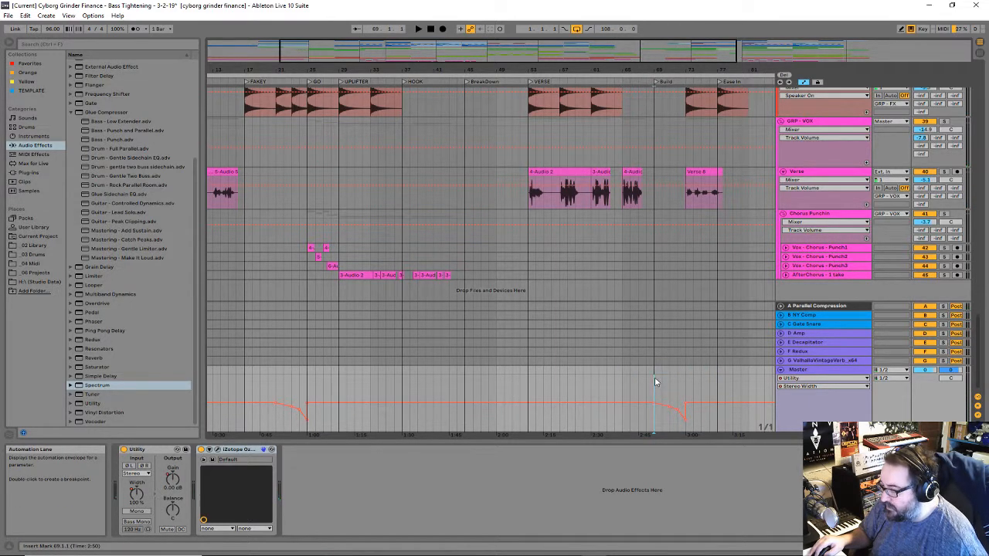
scroll(657, 293, "up", 10)
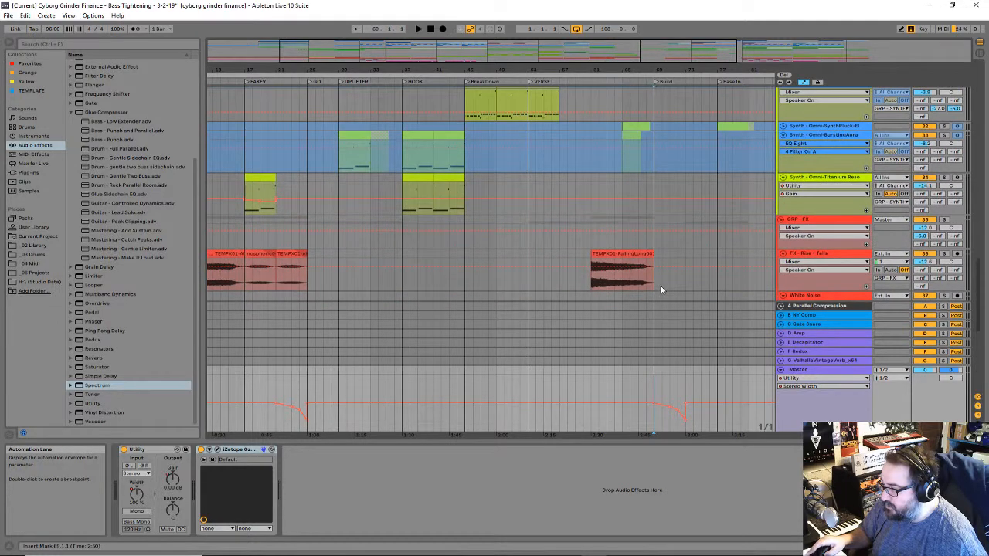
scroll(659, 146, "up", 10)
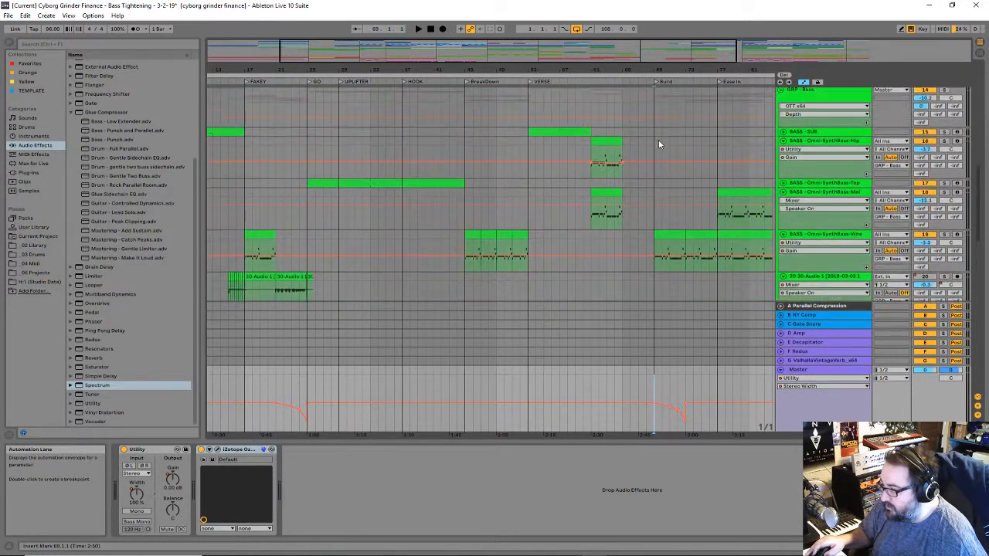
scroll(659, 144, "up", 10)
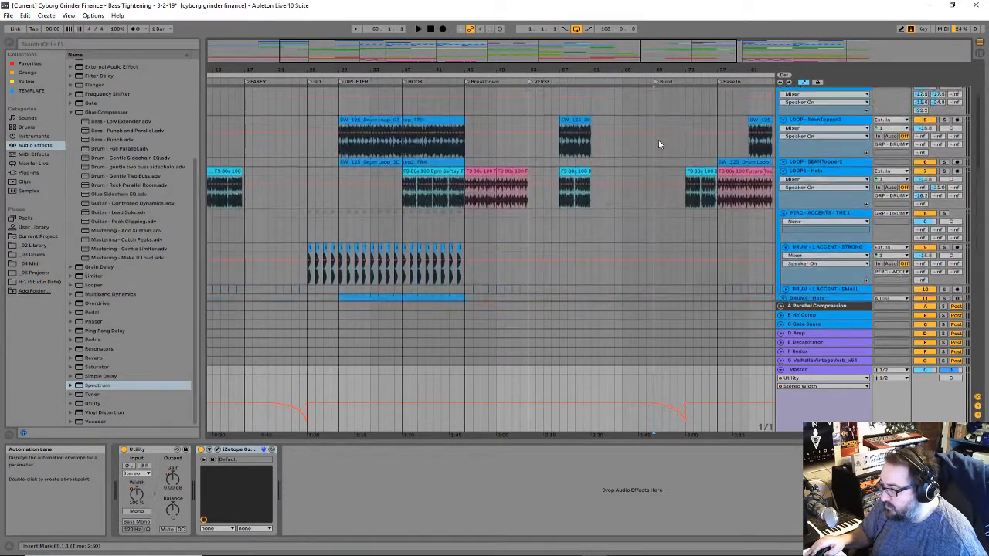
scroll(659, 144, "up", 3)
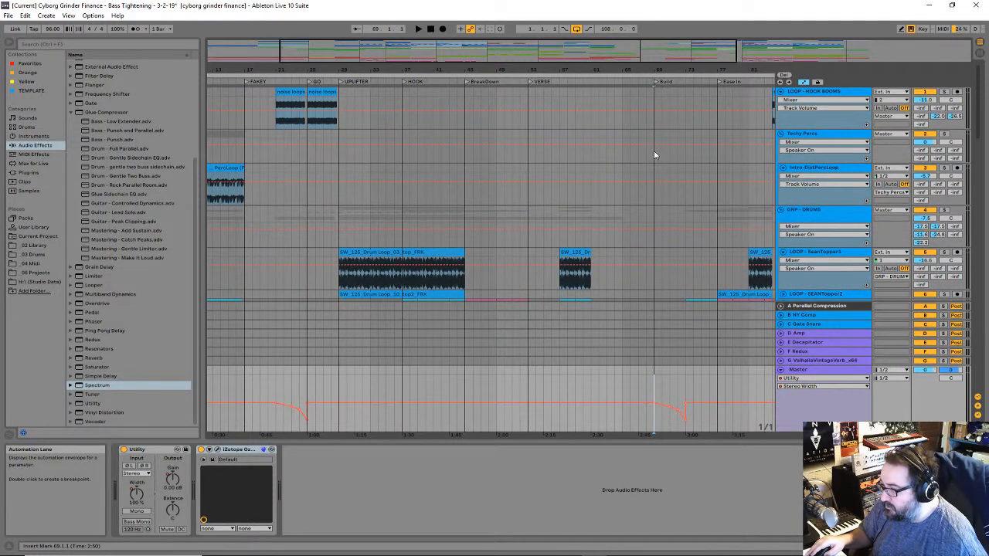
left_click_drag(703, 72, 526, 72)
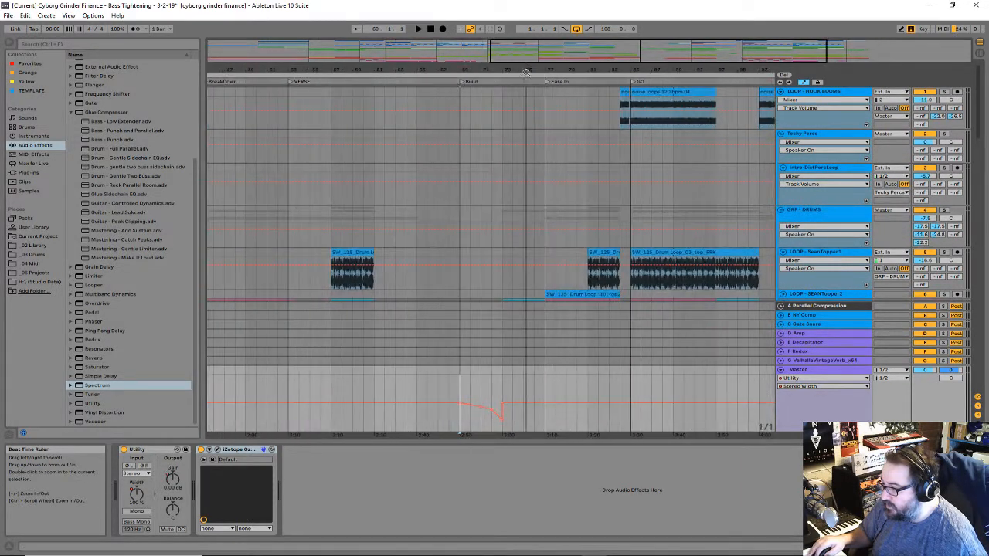
scroll(708, 306, "down", 12)
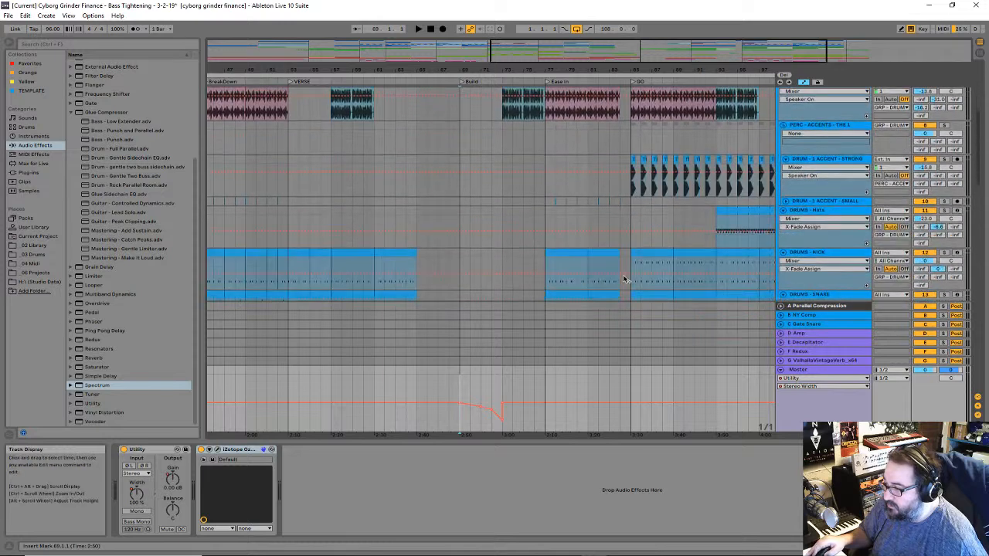
scroll(563, 210, "up", 12)
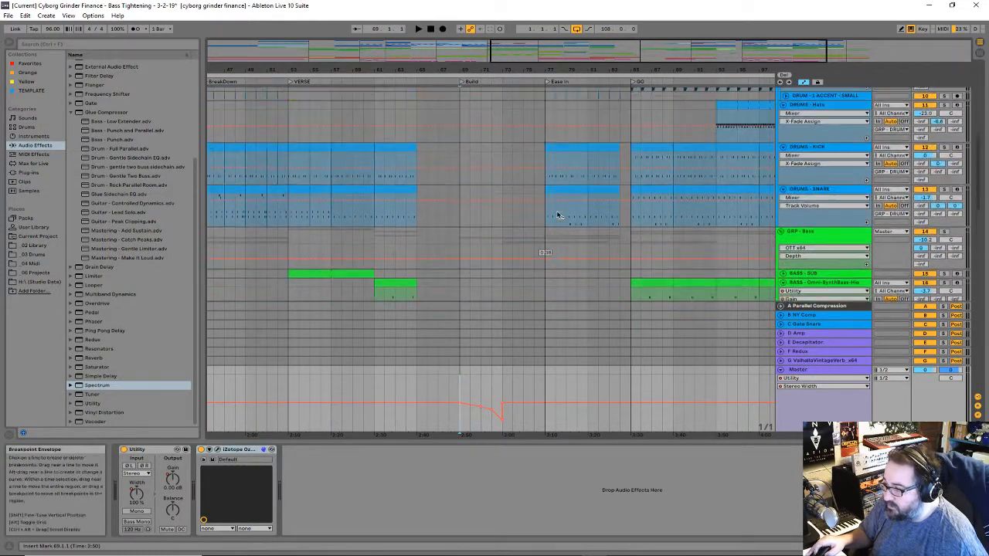
Step: Undo the width narrowing pasted at bar 65 and paste it at bar 77, spanning Ease In up to GO
key("ctrl+z")
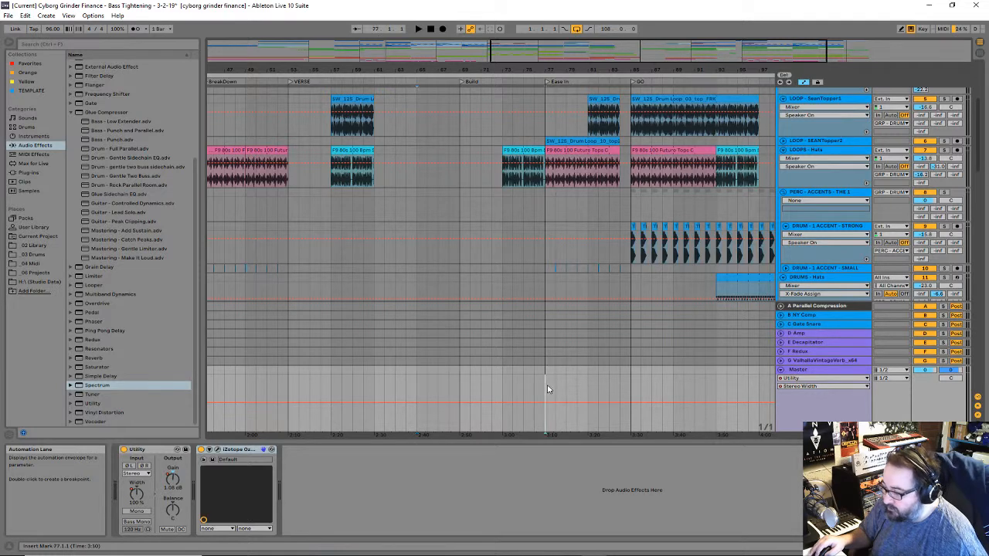
key("ctrl+v")
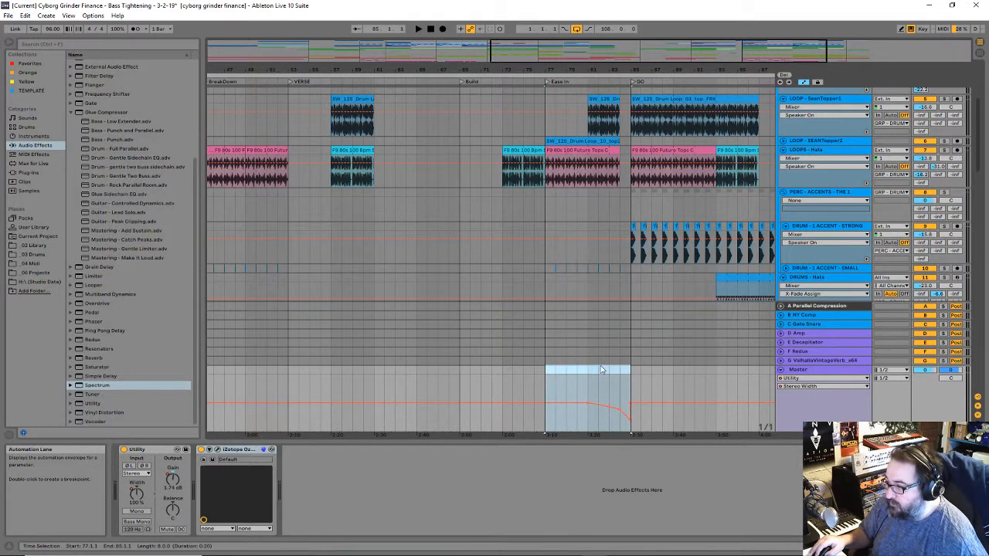
Step: Play Ease In from bar 77 into GO and check the tracks that stop or enter at the transition
scroll(643, 201, "up", 5)
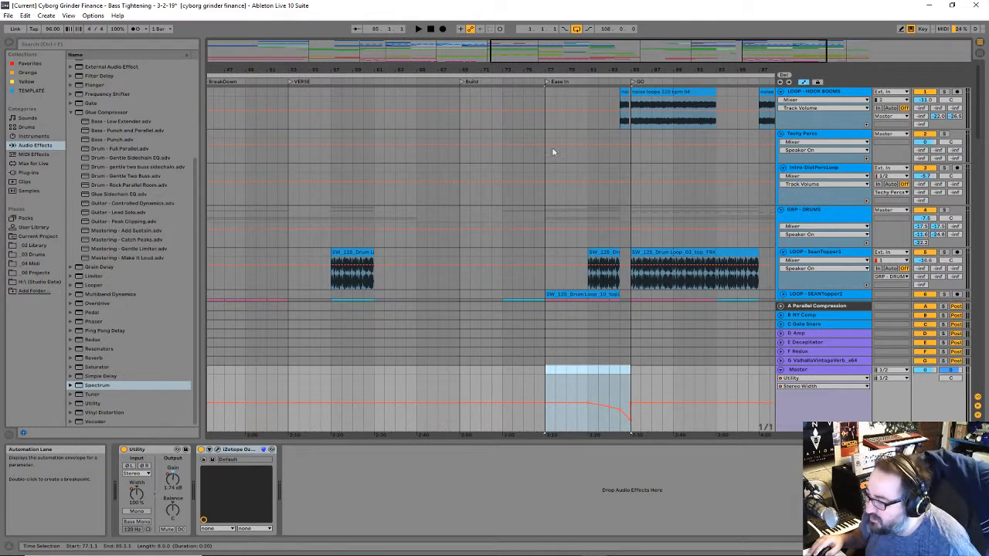
left_click(621, 95)
key("space")
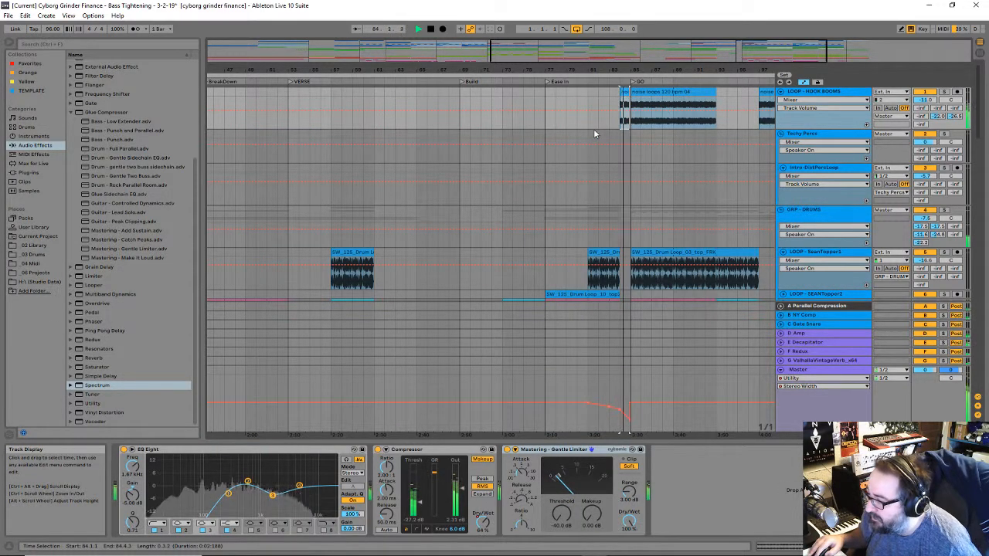
left_click(547, 95)
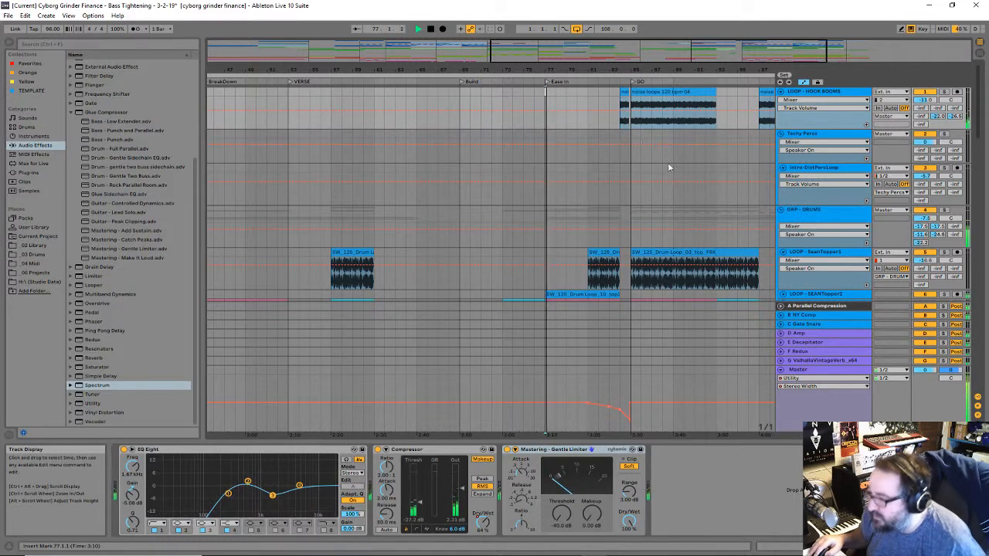
scroll(648, 170, "down", 3)
scroll(608, 202, "down", 10)
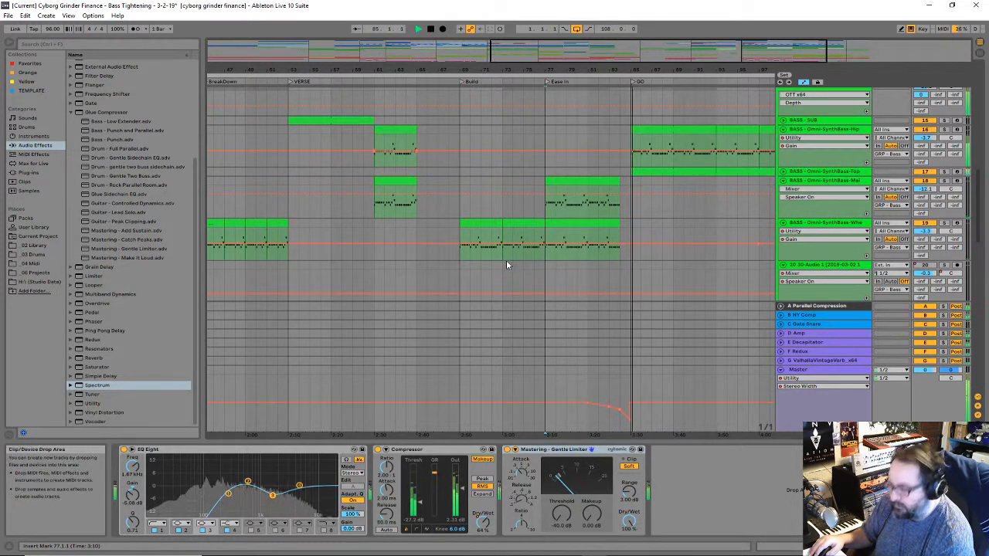
Step: Audition Ease In with its width narrowing removed, and paste the narrowing back on the Master at bar 77
left_click_drag(653, 73, 615, 73)
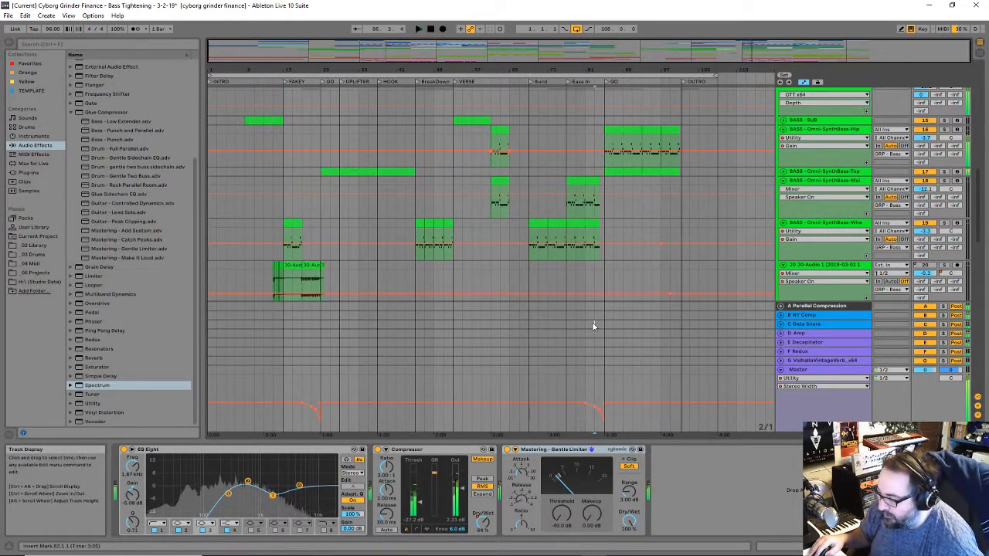
left_click(594, 326)
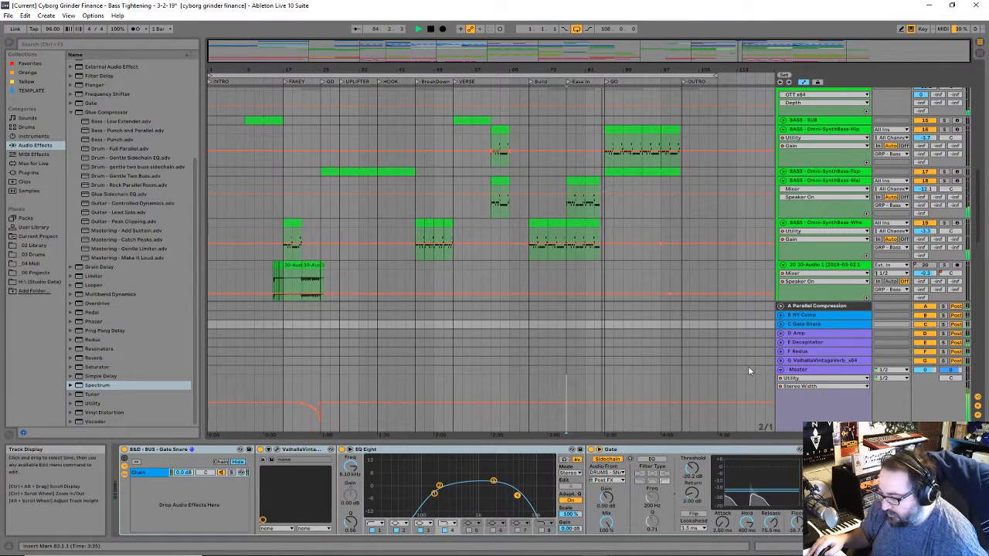
key("space")
key("space")
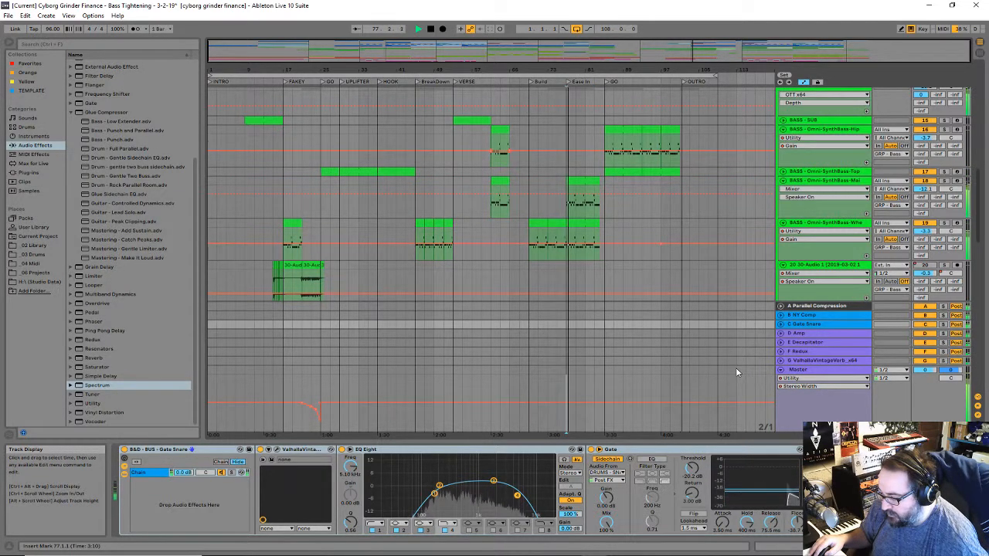
key("ctrl+v")
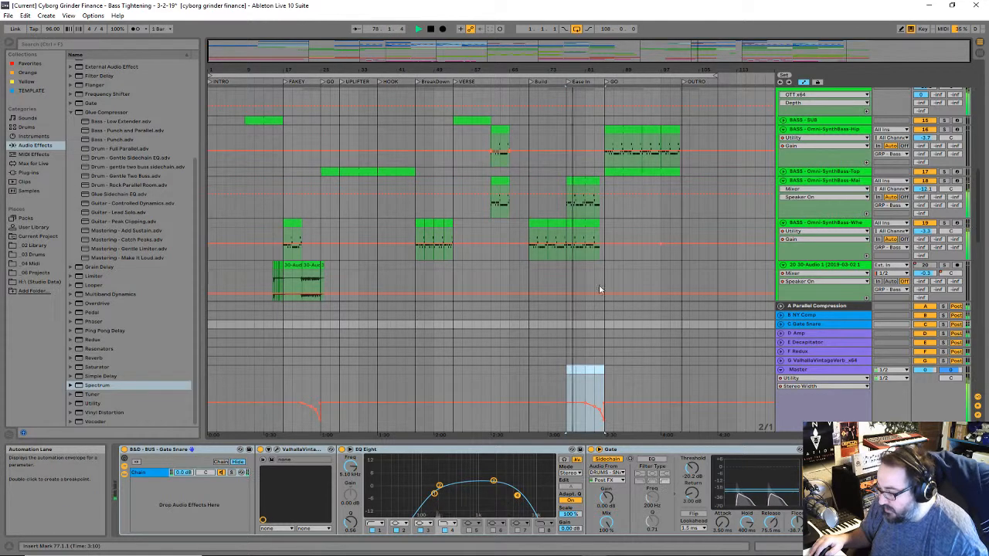
Step: Reshape the Ease In stereo width curve to dip to 9.5% at bar 84 and return to 100% at GO
left_click_drag(608, 70, 598, 144)
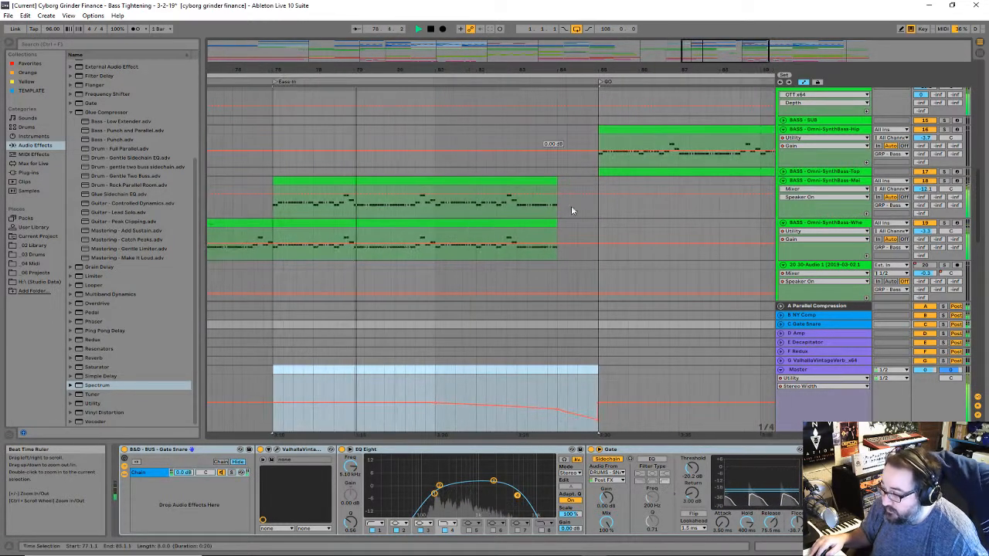
left_click(597, 423)
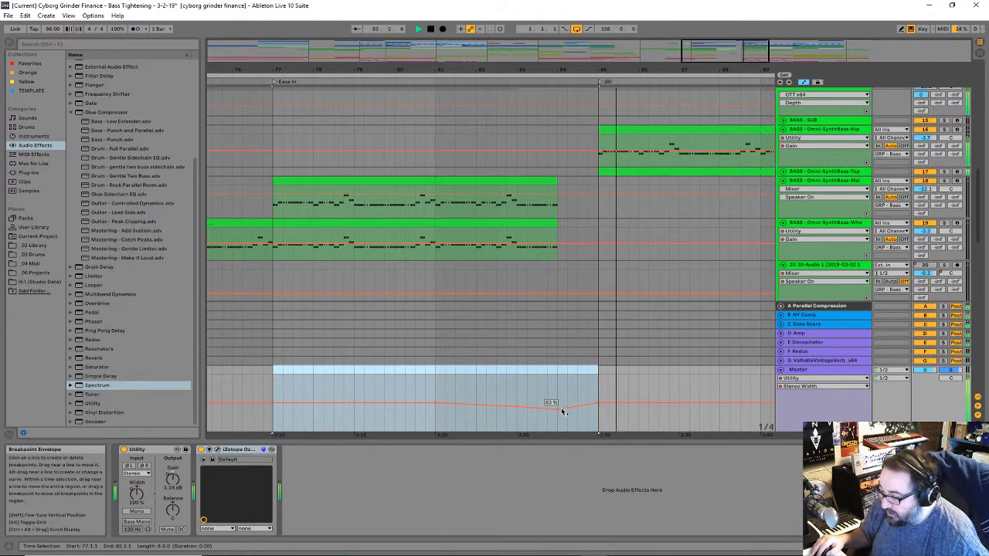
key("space")
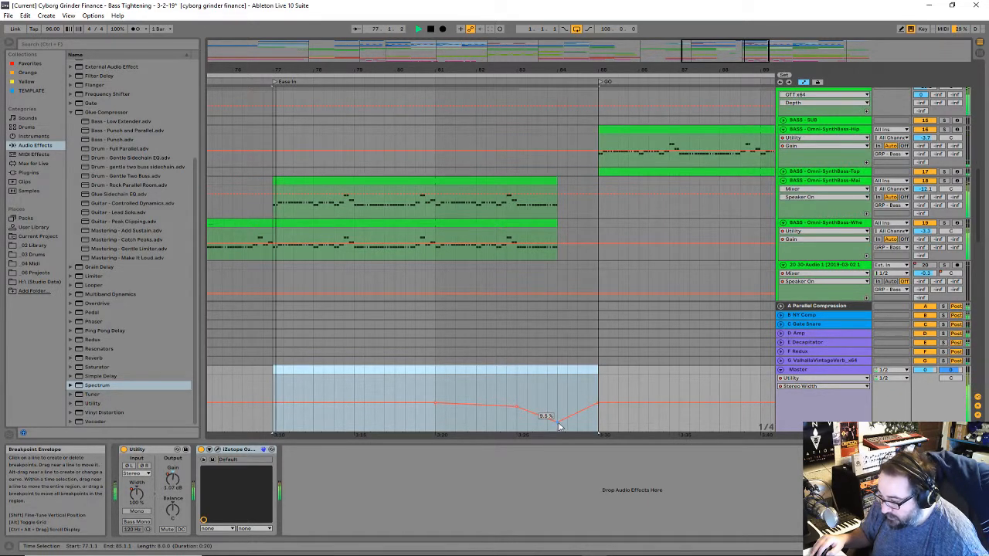
left_click(516, 406)
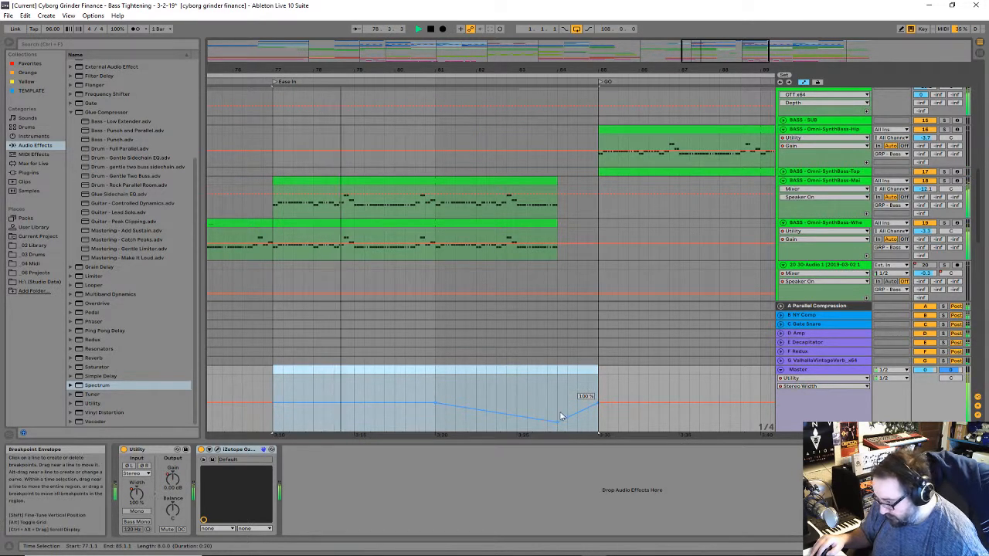
left_click_drag(517, 416, 548, 416)
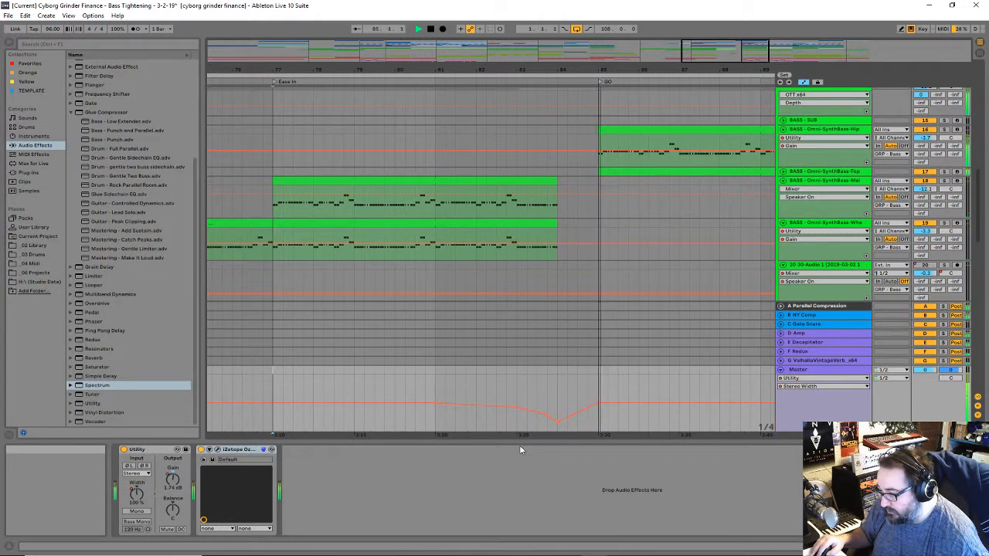
Step: Audition Ease In into GO from bars 77 and 81, and make the Master stereo width dip at bar 84 shallower
key("space")
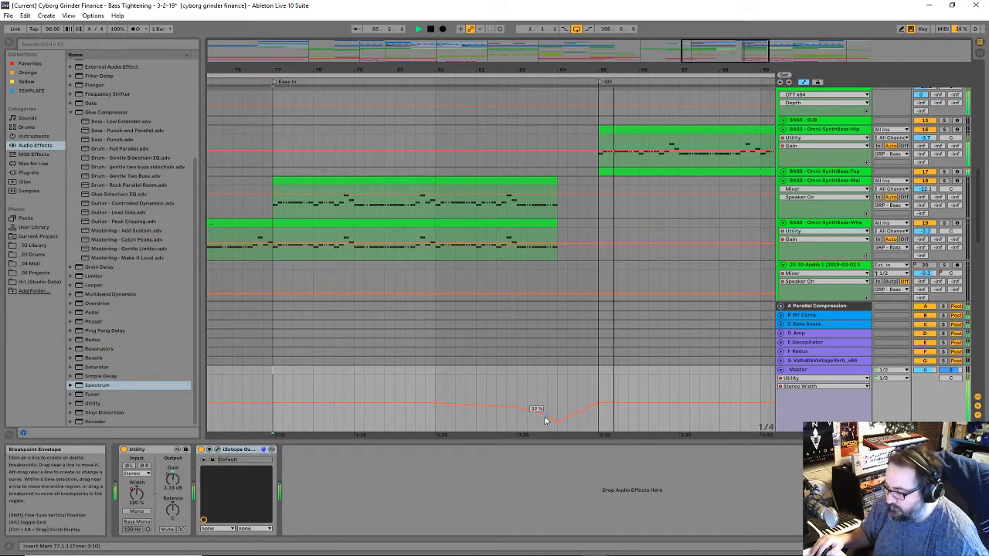
key("space")
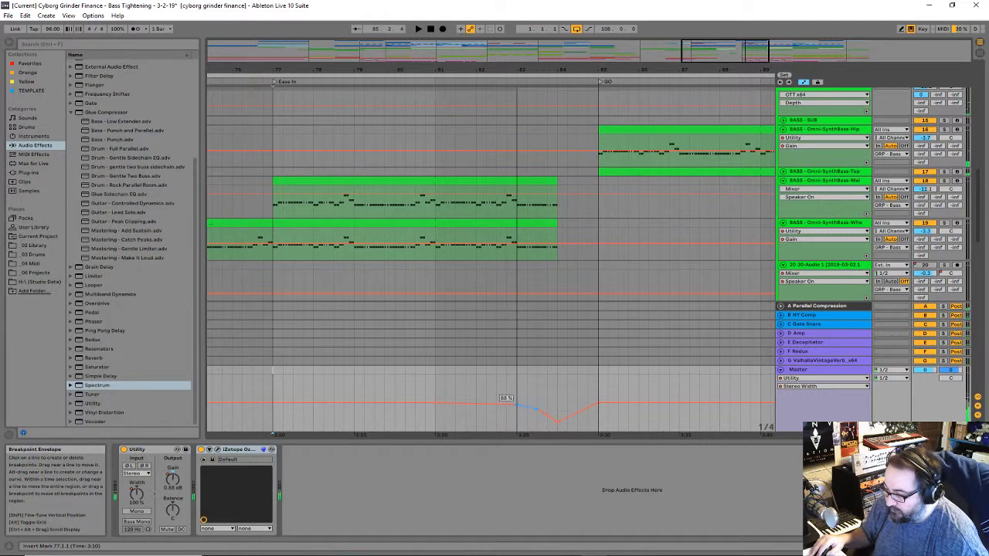
left_click(436, 392)
key("space")
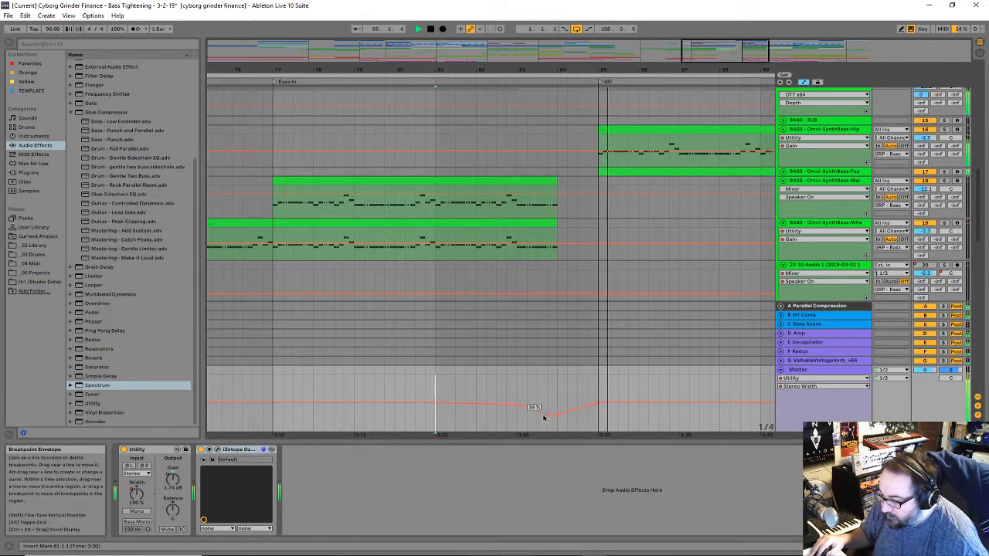
left_click_drag(546, 414, 545, 418)
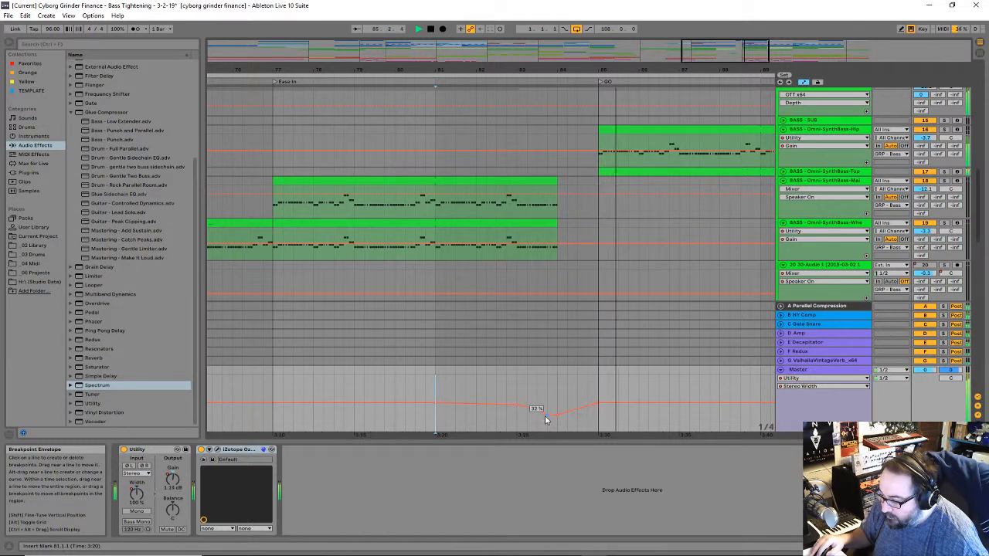
Step: Replay the transition into GO from bar 81 to check the reshaped stereo width dip
left_click(506, 400)
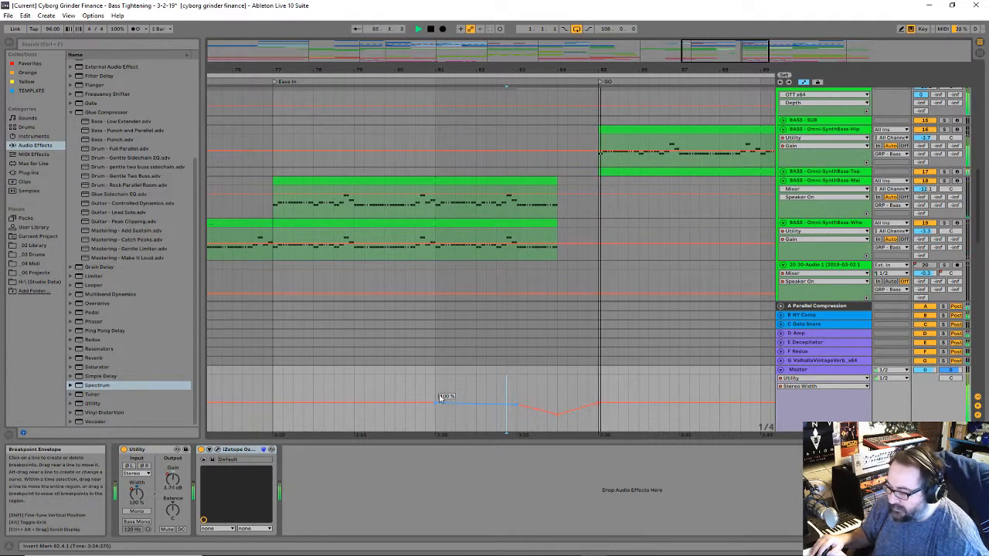
key("space")
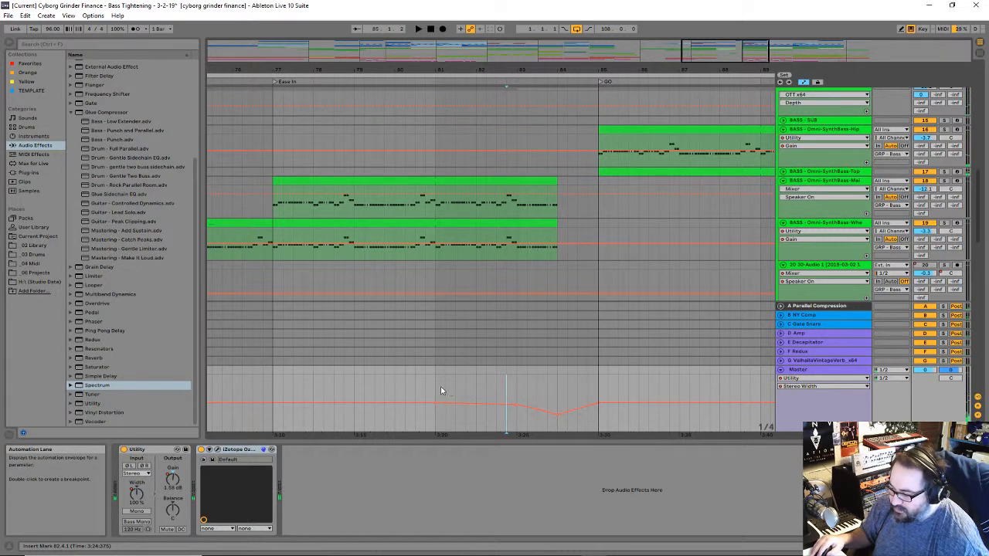
key("space")
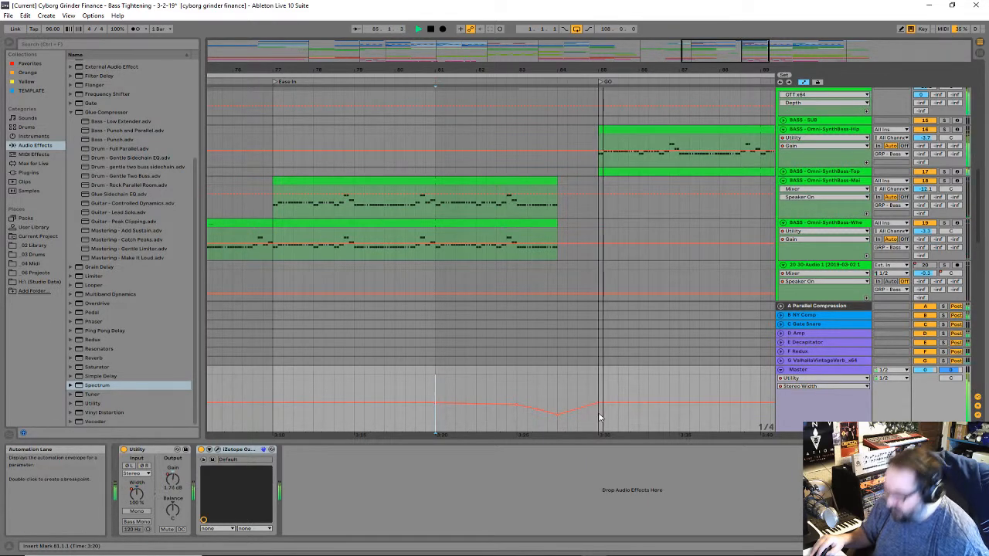
Step: Display the Master's Utility Gain automation across the full arrangement in place of Stereo Width
left_click_drag(531, 71, 596, 23)
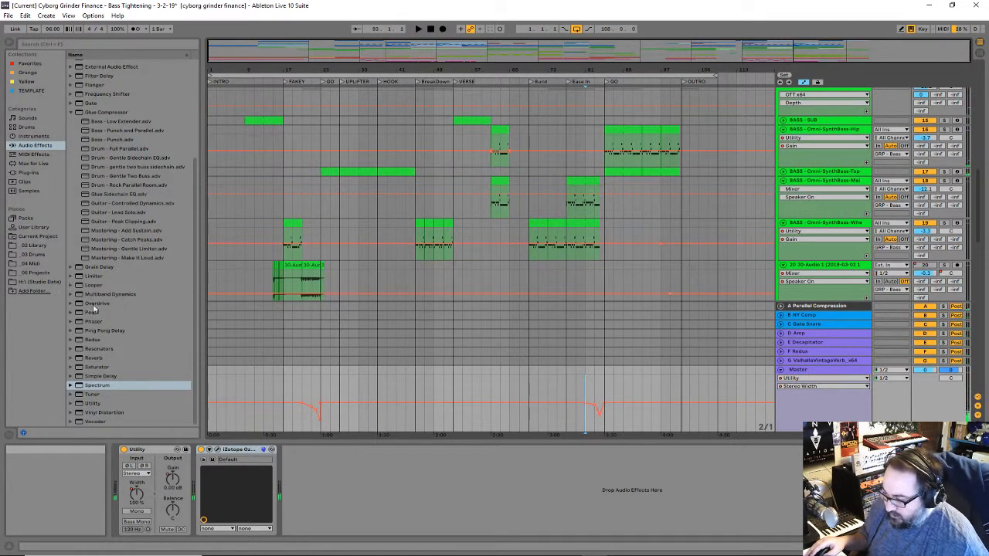
left_click(804, 379)
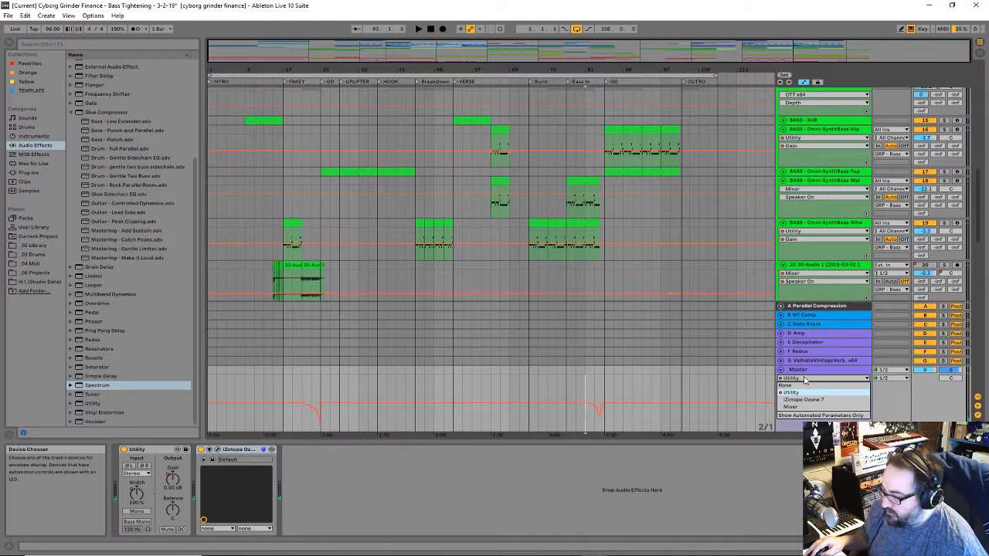
left_click(791, 391)
left_click(819, 386)
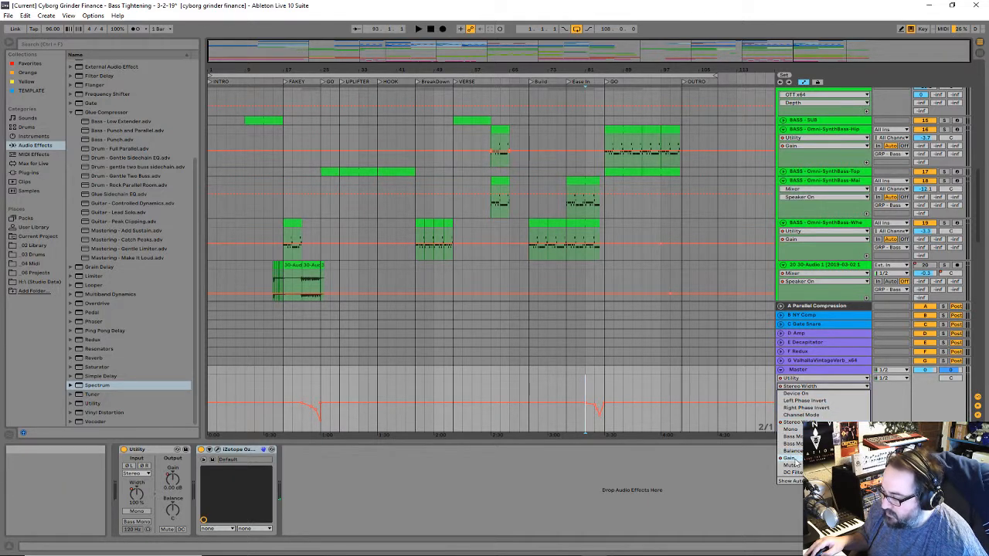
left_click(791, 459)
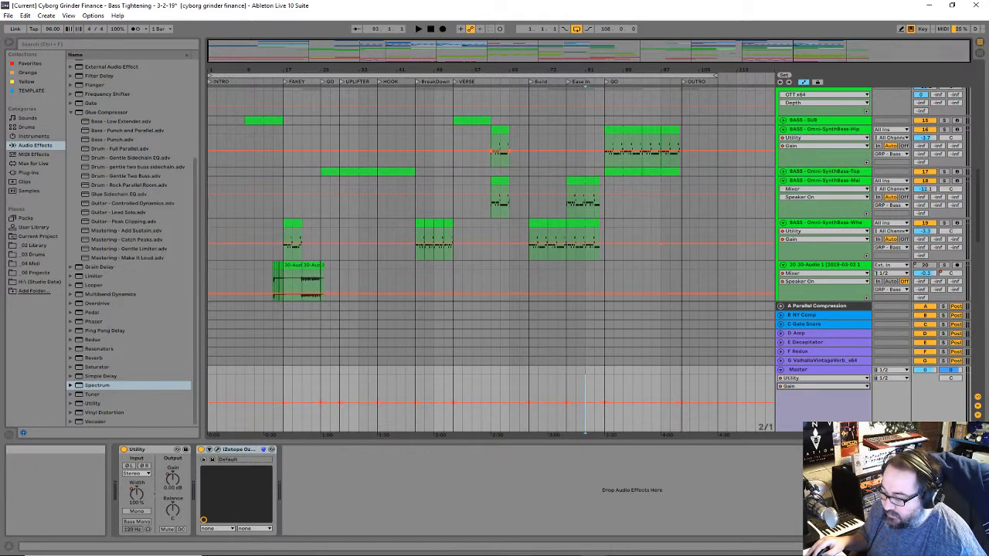
Step: Switch to the Notepad to-do list and delete item 10, "Stereo widening / squelching for builds?", with its spare blank lines
left_click(468, 554)
left_click(521, 518)
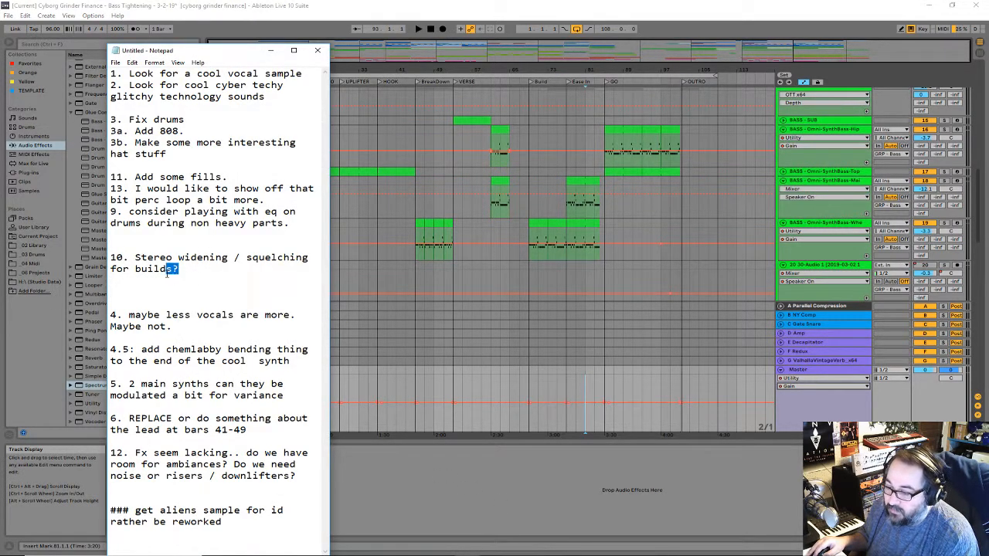
left_click_drag(167, 275, 111, 252)
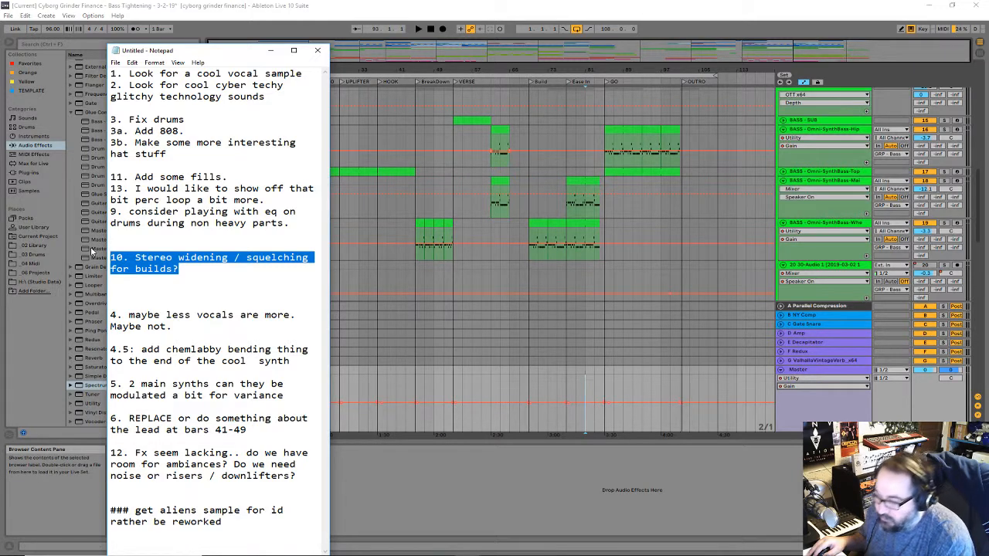
key("BackSpace")
key("BackSpace")
key("BackSpace")
key("BackSpace")
key("BackSpace")
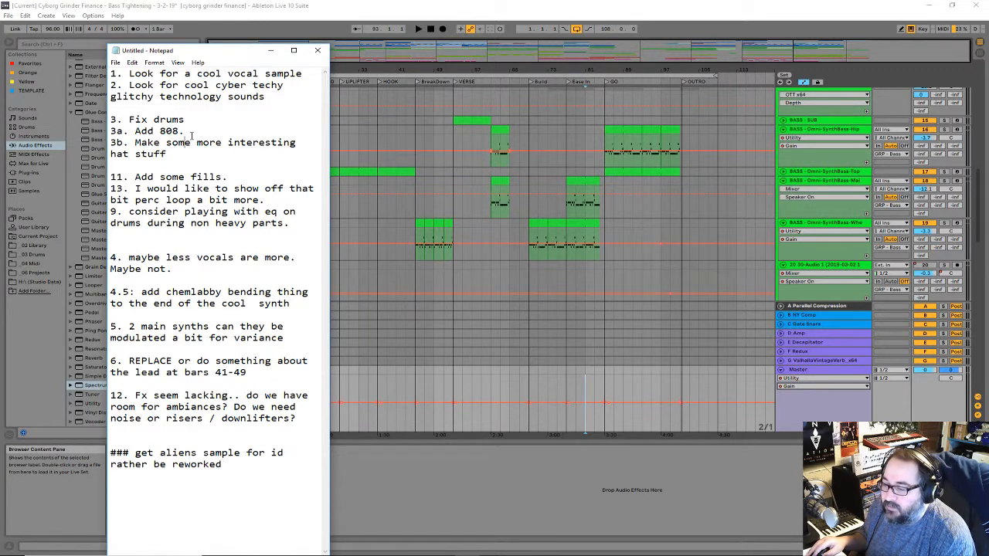
Step: Mark "3a. Add 808." as the next to-do item and move the Notepad window off the arrangement
left_click_drag(191, 136, 68, 133)
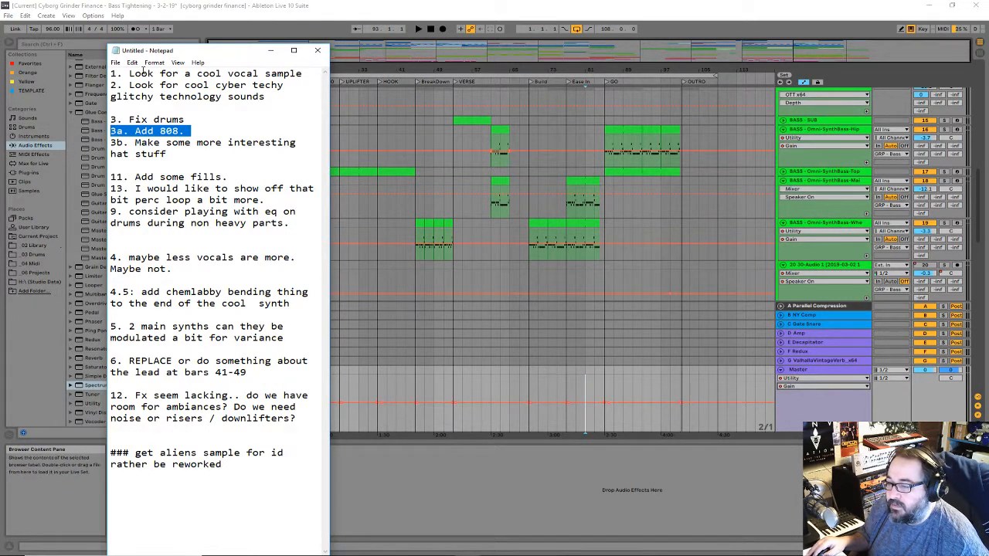
left_click_drag(206, 45, 244, 78)
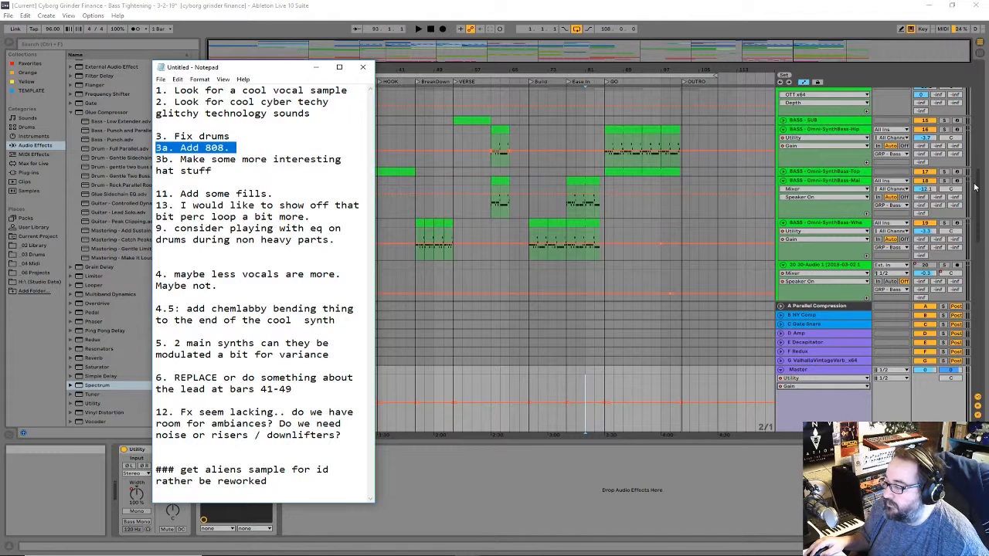
left_click_drag(278, 71, 1, 293)
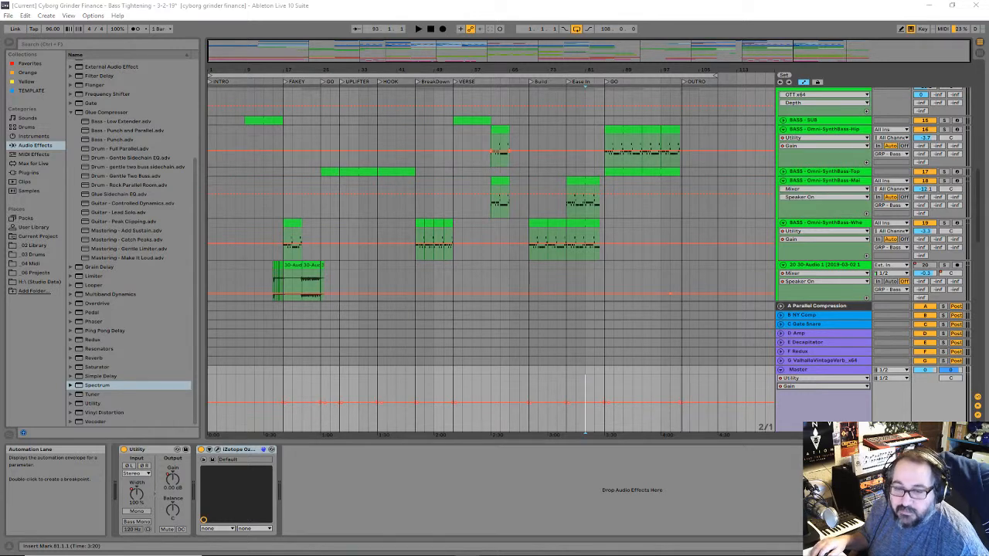
Step: Collapse the Master lane, solo LOOP - HOOK BOOMS and GRP - DRUMS, and play the HOOK from bar 37
left_click(981, 161)
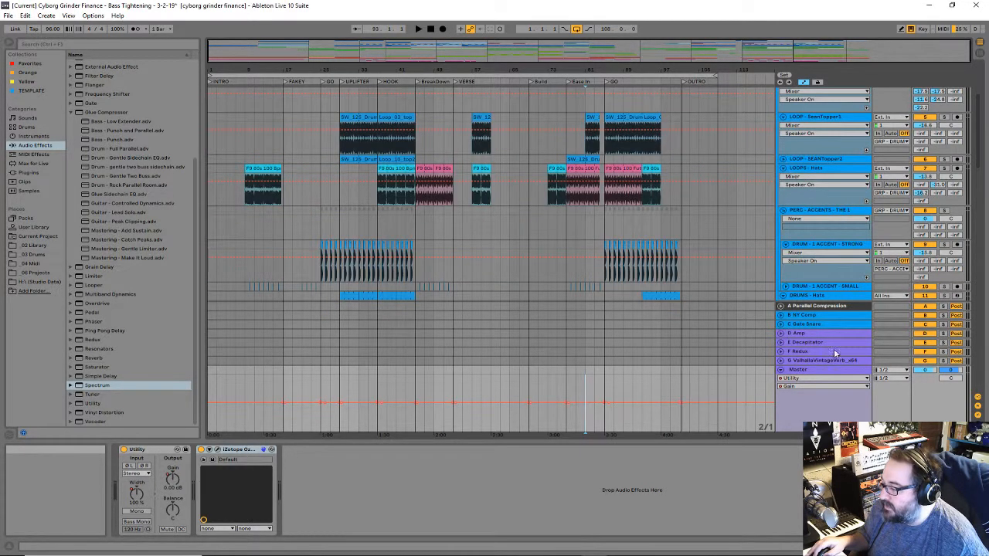
left_click(780, 371)
scroll(714, 303, "up", 8)
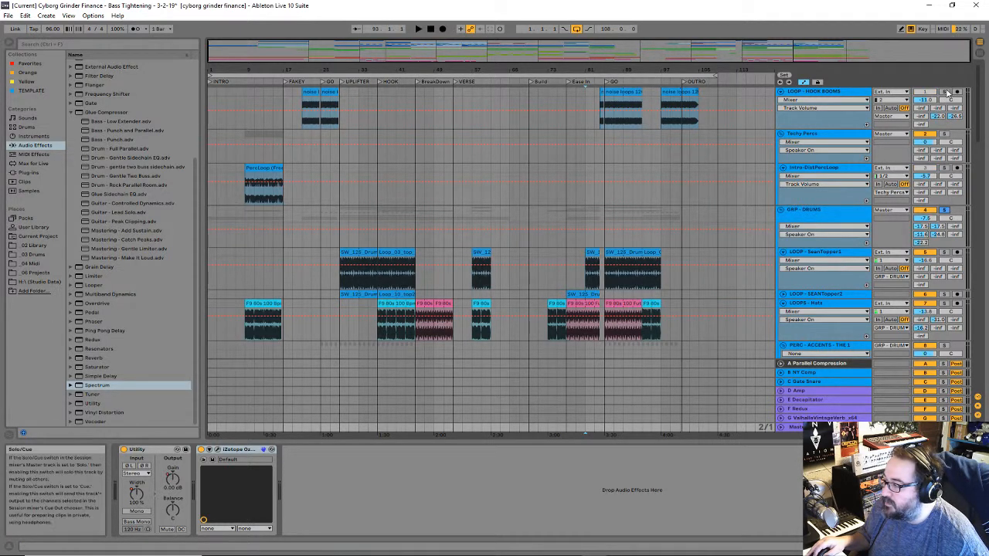
left_click(610, 239)
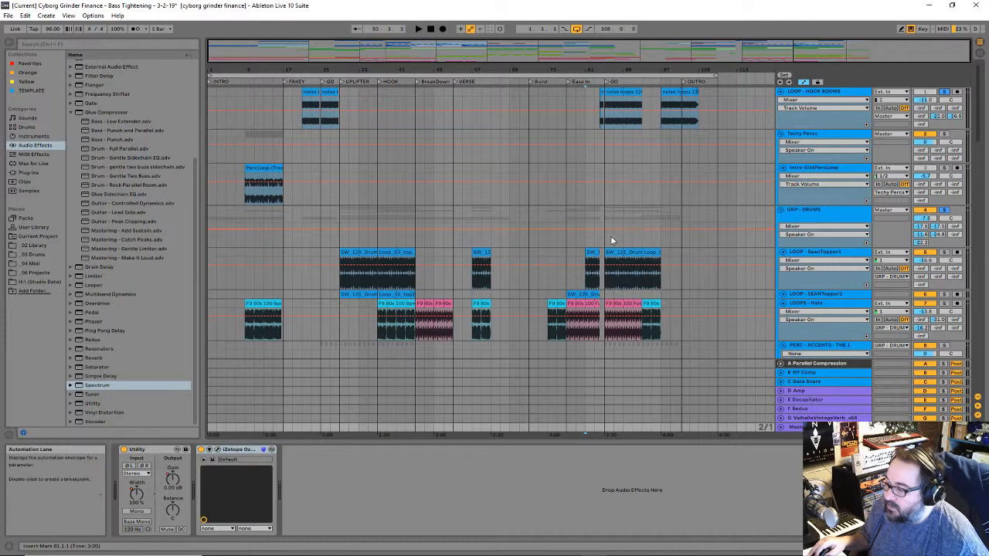
left_click(378, 154)
key("space")
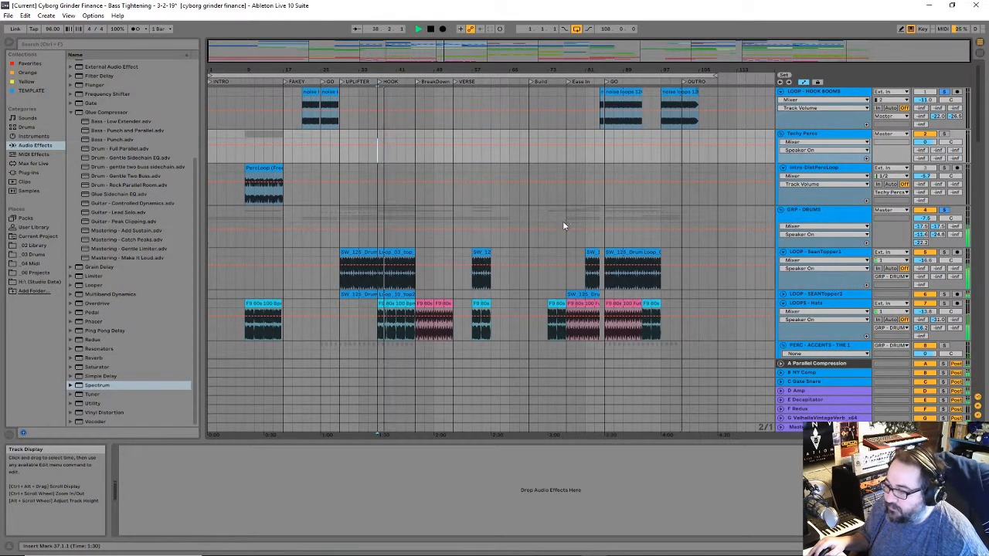
Step: Add the FX - Crash Explosion track to the soloed tracks and move playback to the VERSE at bar 53
scroll(562, 221, "down", 5)
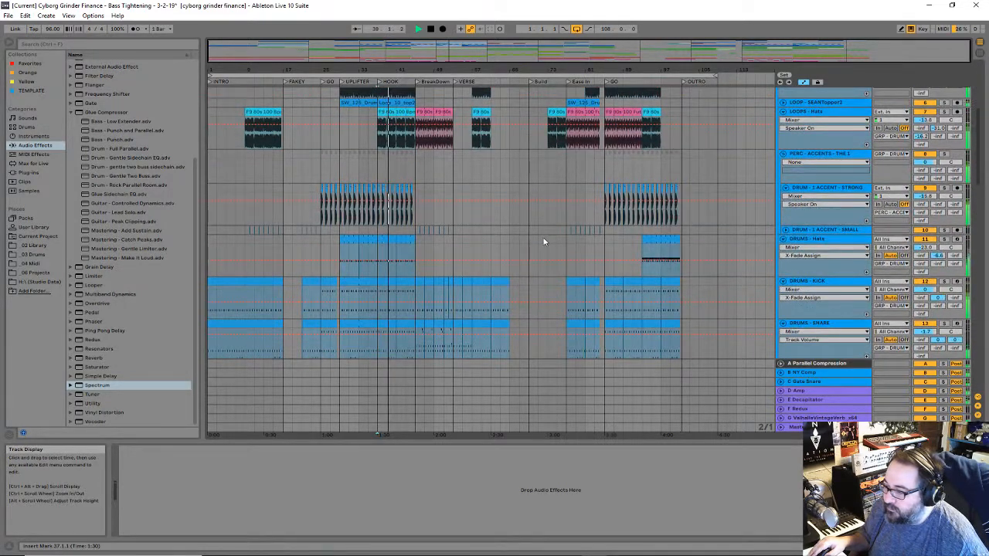
scroll(544, 236, "down", 8)
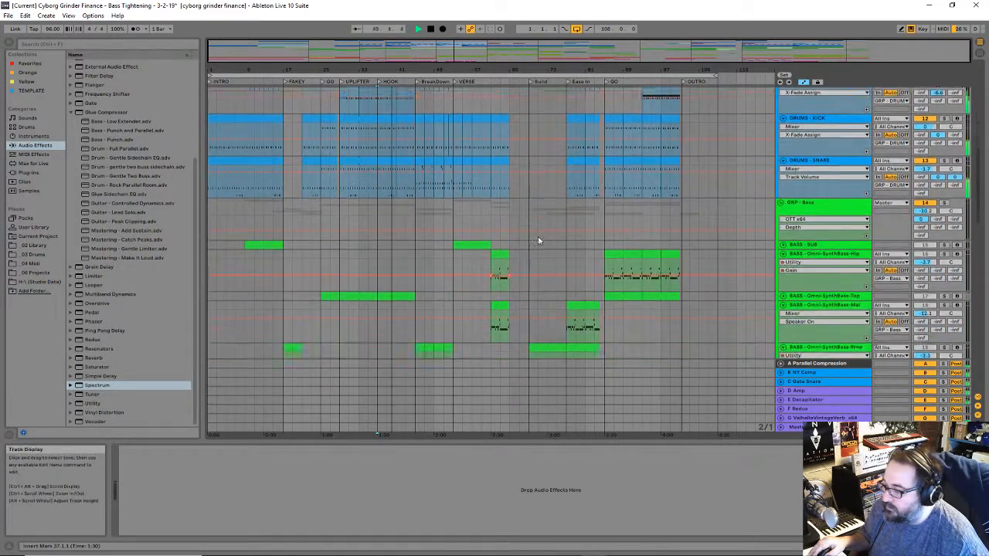
scroll(547, 239, "down", 10)
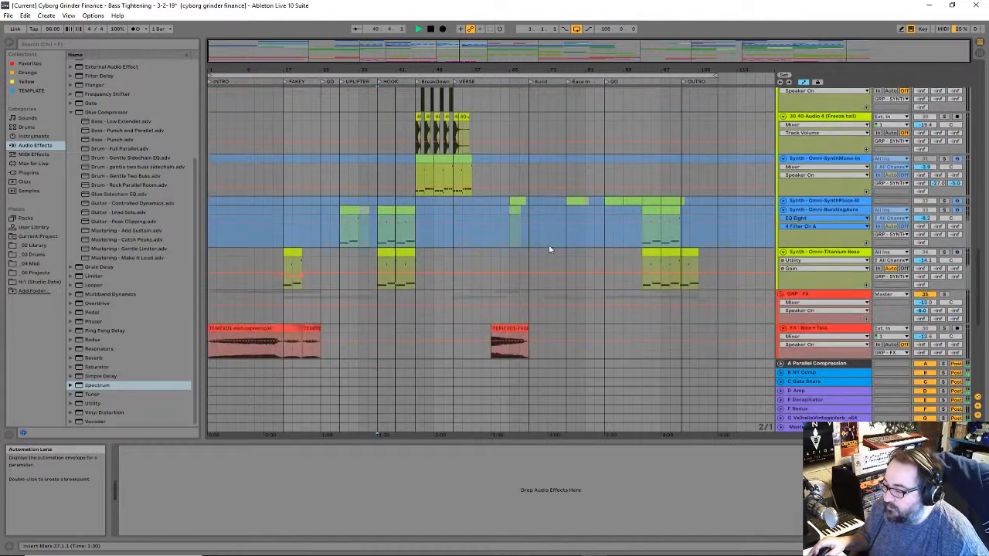
scroll(548, 246, "down", 8)
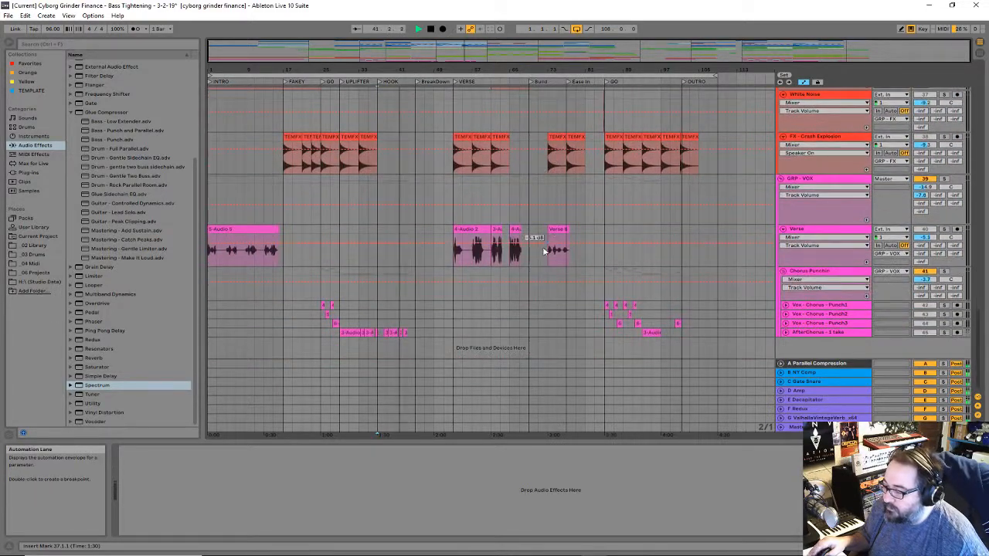
scroll(978, 309, "up", 3)
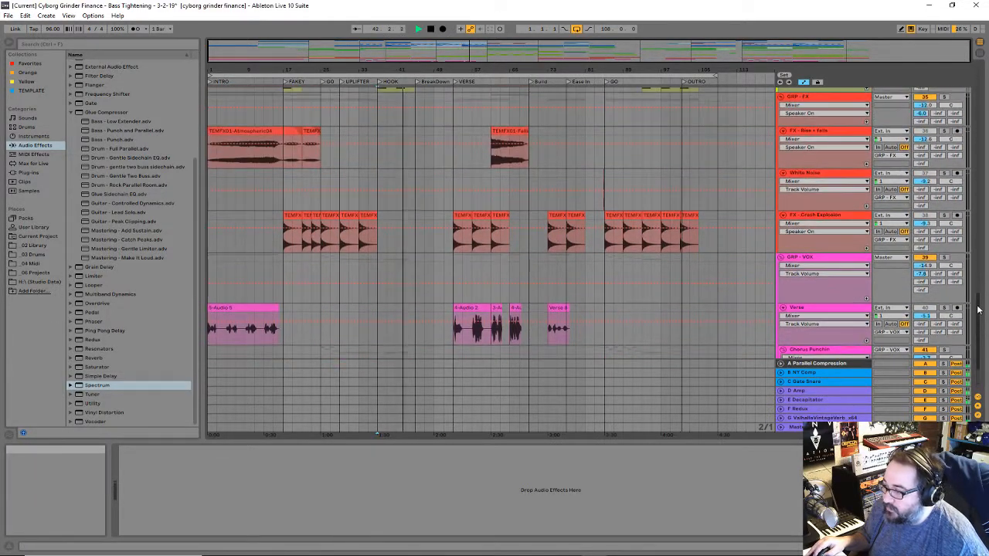
left_click_drag(978, 309, 979, 303)
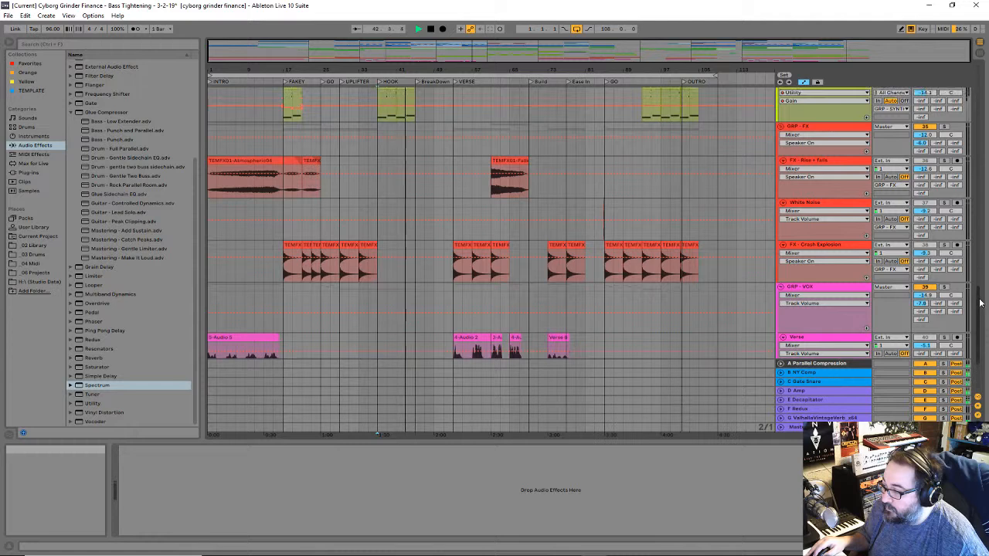
left_click(943, 244)
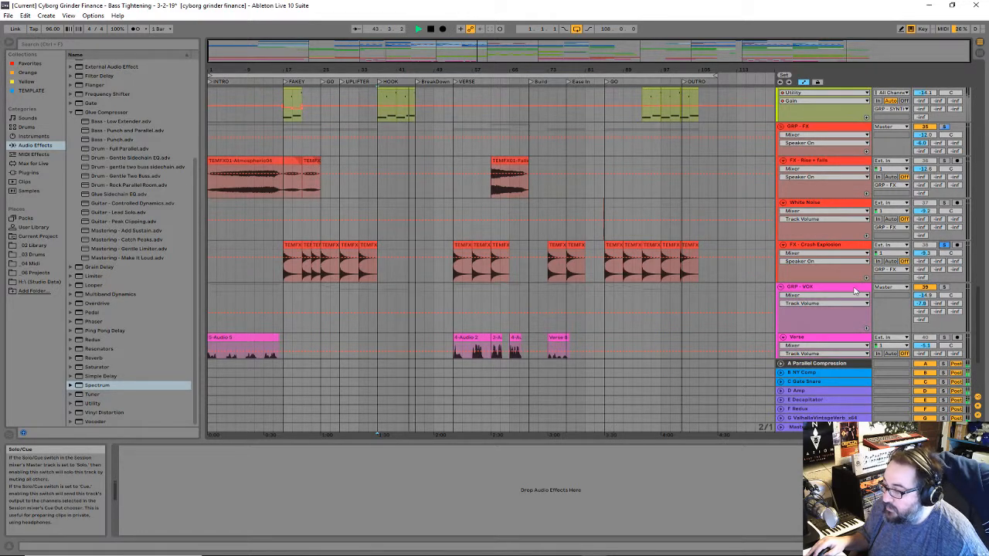
left_click(456, 271)
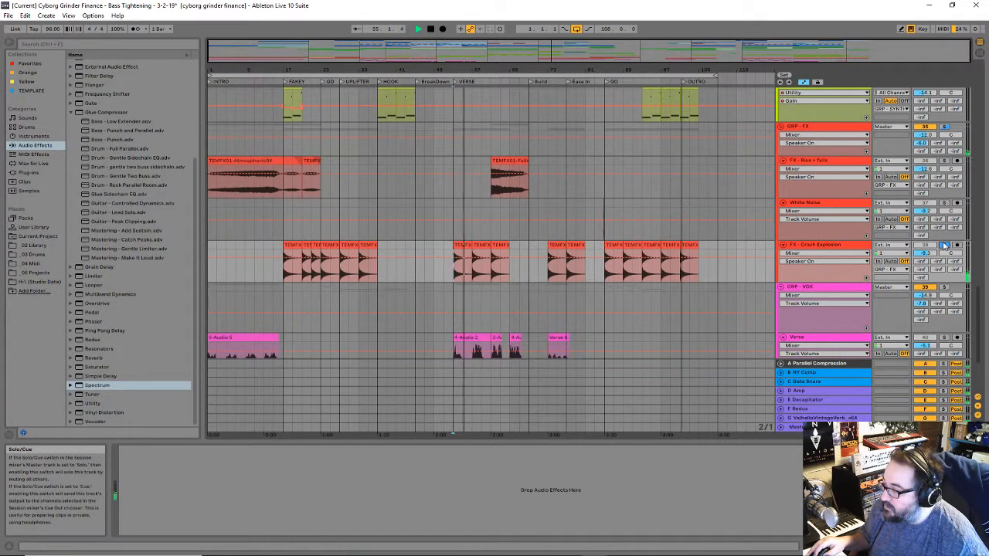
Step: Show the LOOPS - Hats track's devices and play the soloed drums through the VERSE from bar 53
scroll(821, 246, "up", 2)
left_click_drag(983, 231, 982, 119)
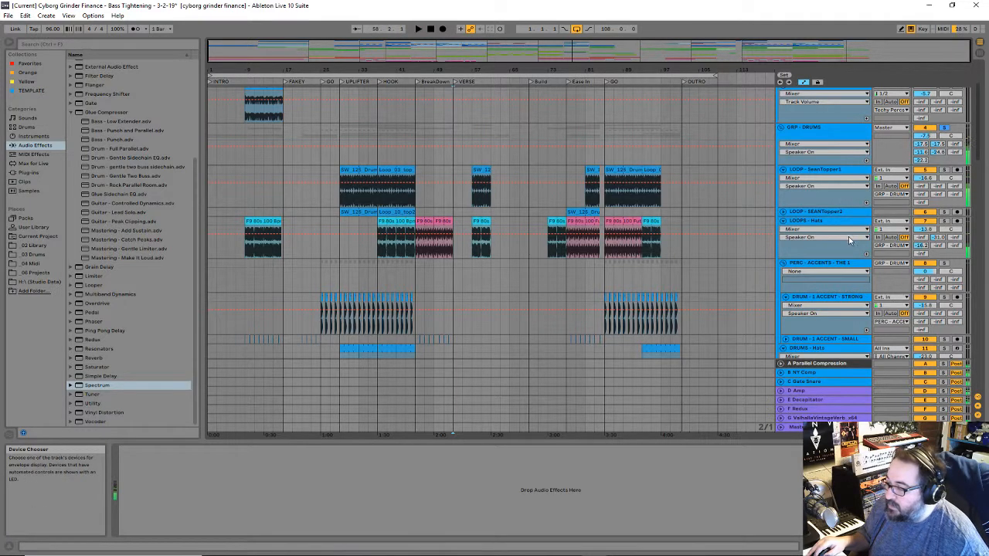
left_click(825, 224)
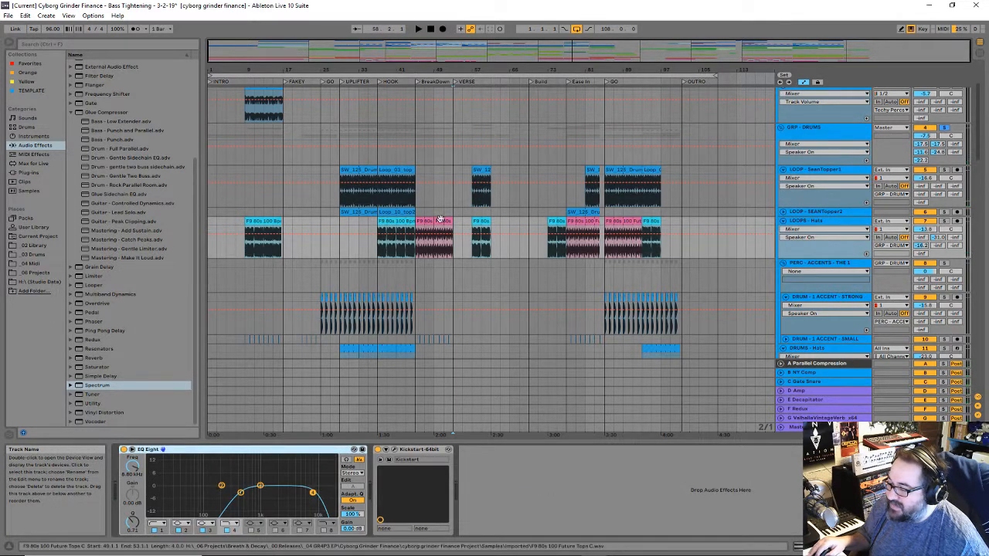
left_click(461, 262)
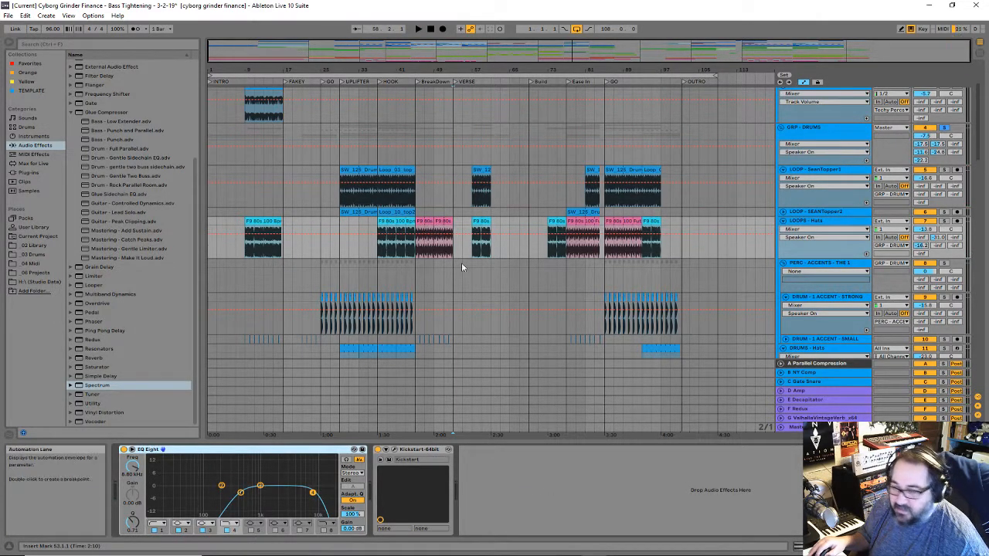
scroll(757, 196, "up", 2)
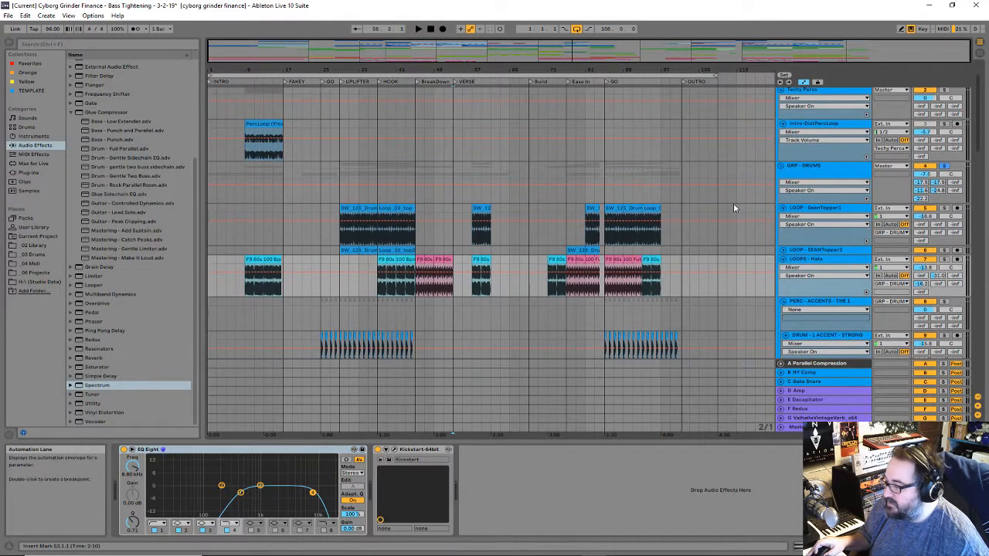
scroll(727, 210, "up", 2)
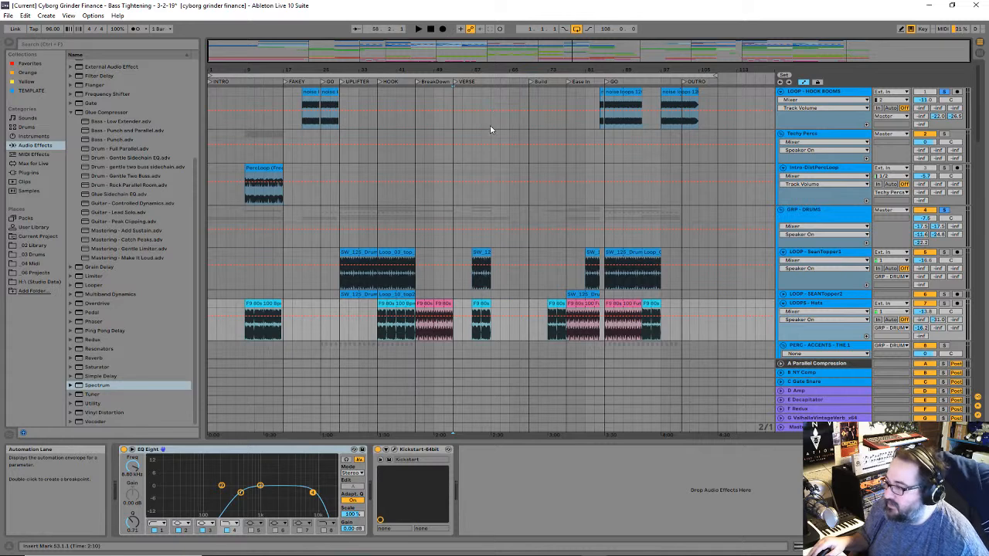
key("space")
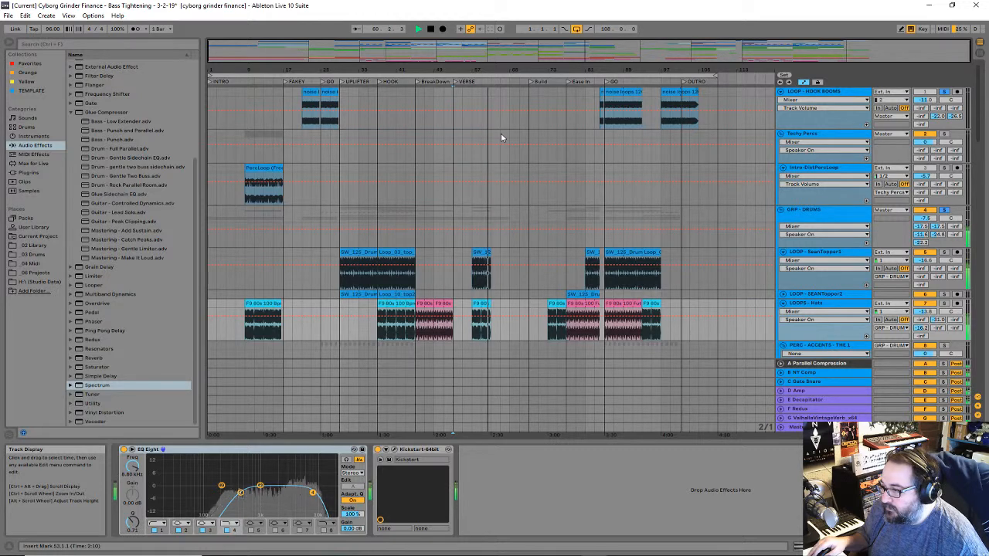
Step: Review the lower drum tracks and play the soloed drums from the second GO section at bar 85
scroll(569, 155, "down", 2)
scroll(570, 155, "down", 5)
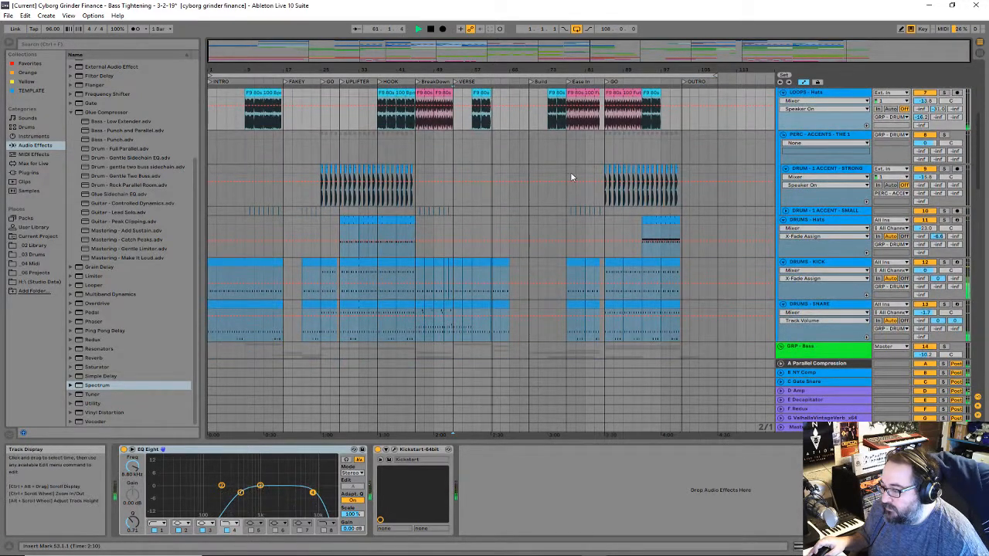
scroll(567, 175, "down", 2)
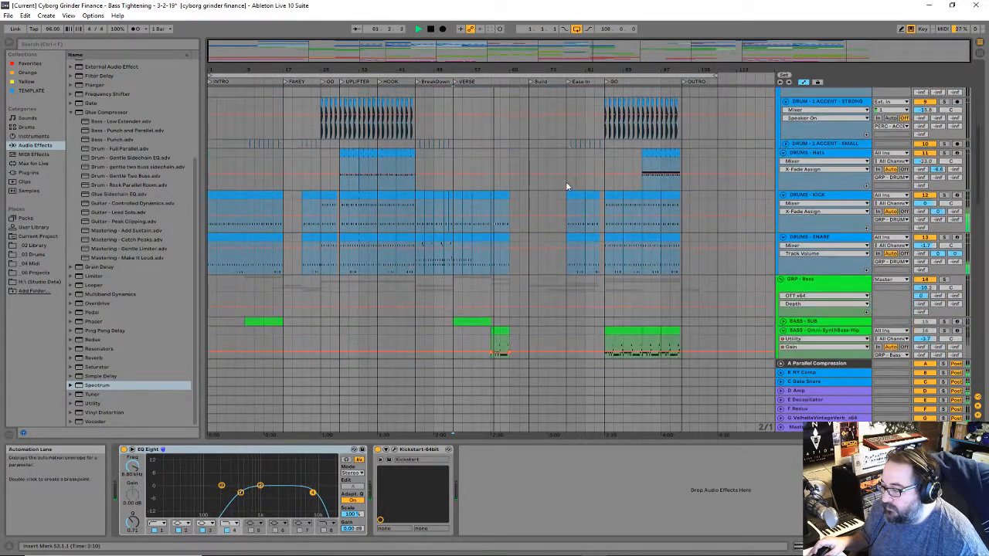
left_click(607, 160)
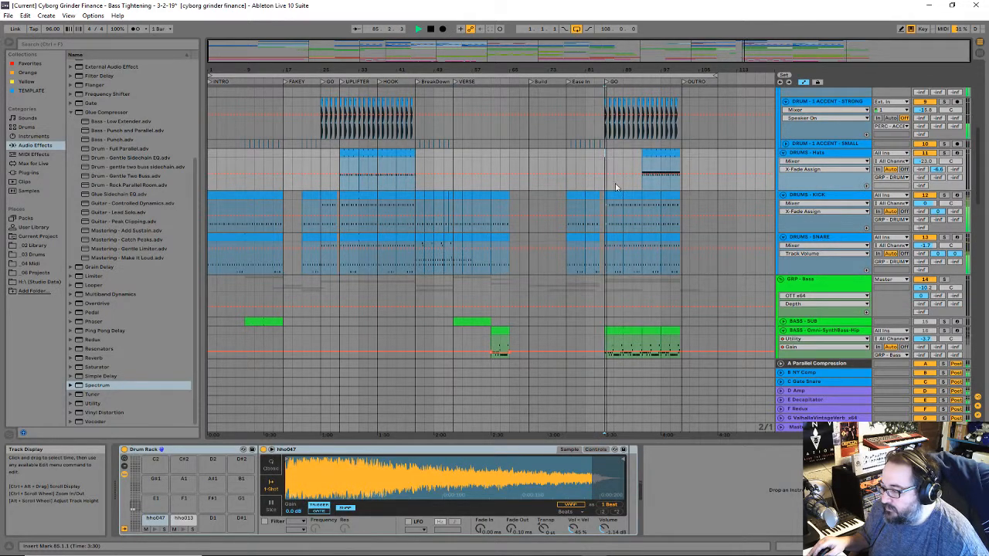
scroll(611, 186, "up", 7)
scroll(598, 209, "up", 3)
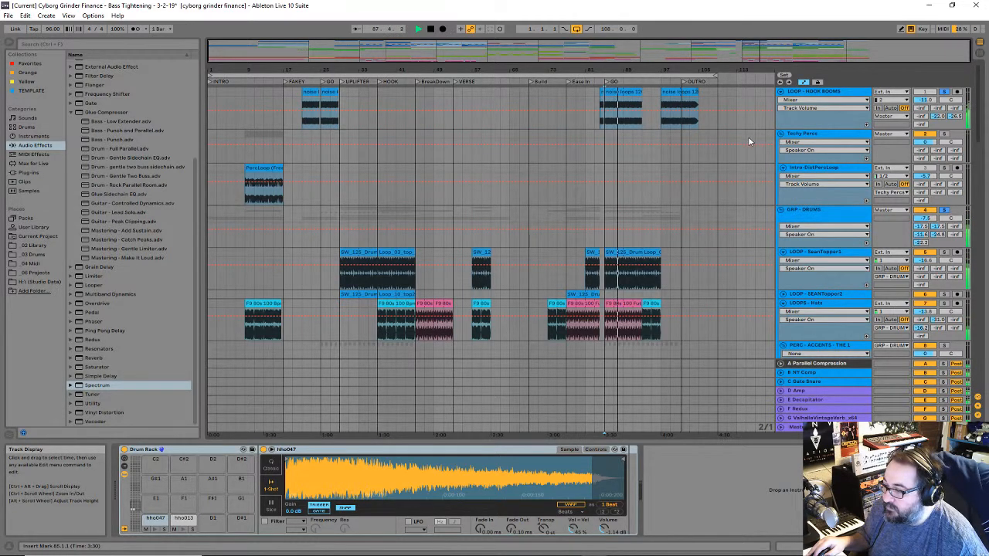
Step: Solo the Techy Percs group, play the intro percussion loop from bar 9, and lower Intro-DistPercLoop's volume to -6.8 dB
left_click(811, 135)
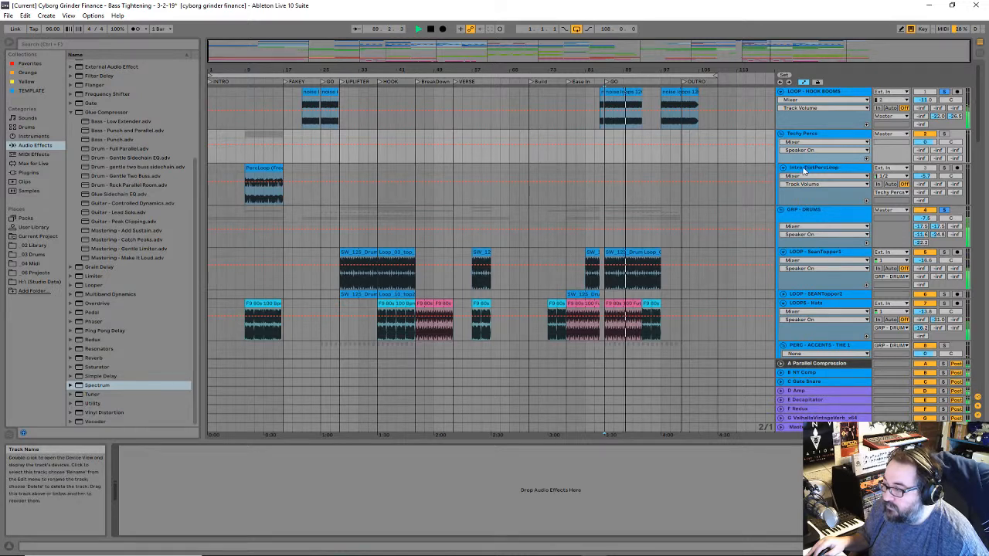
left_click(804, 170)
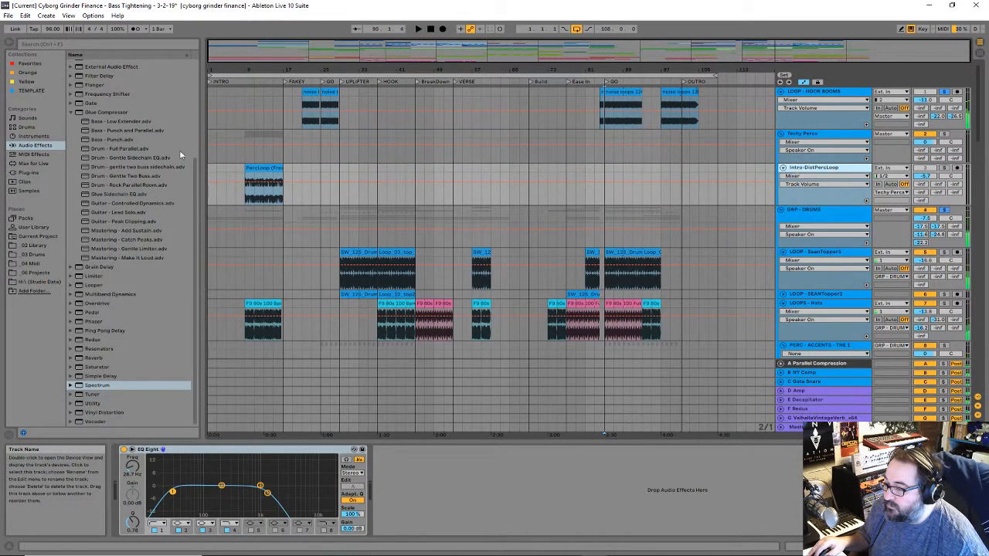
key("space")
left_click(264, 167)
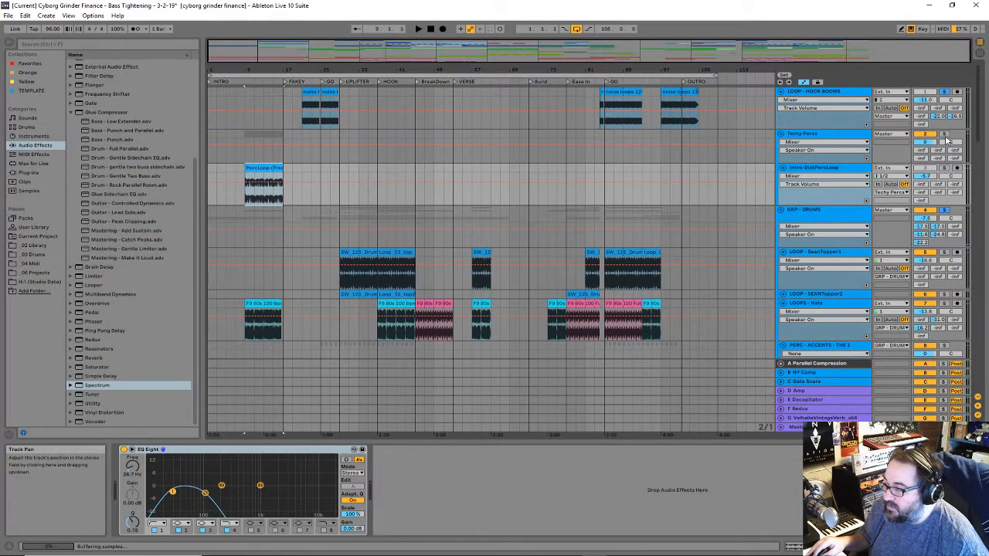
key("space")
left_click(945, 136)
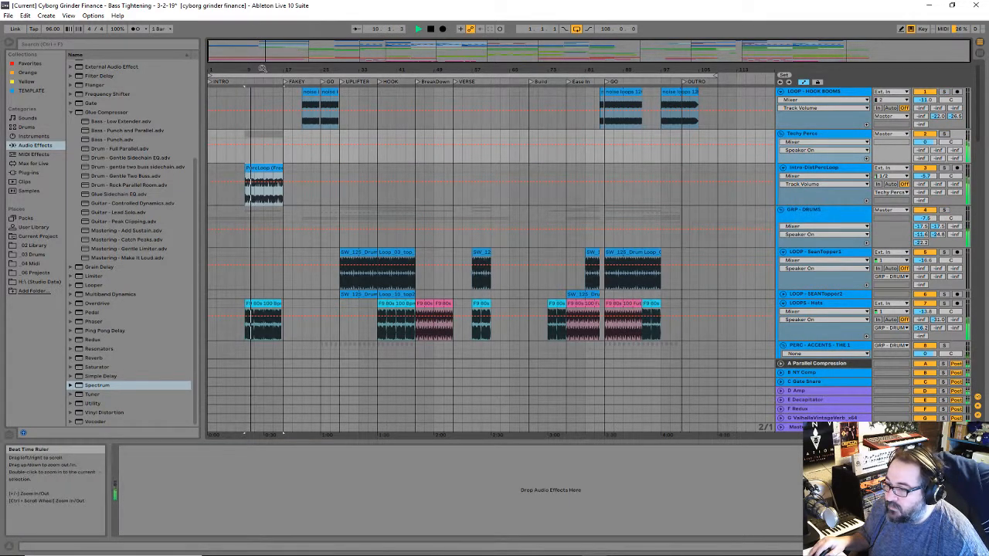
left_click_drag(261, 69, 473, 77)
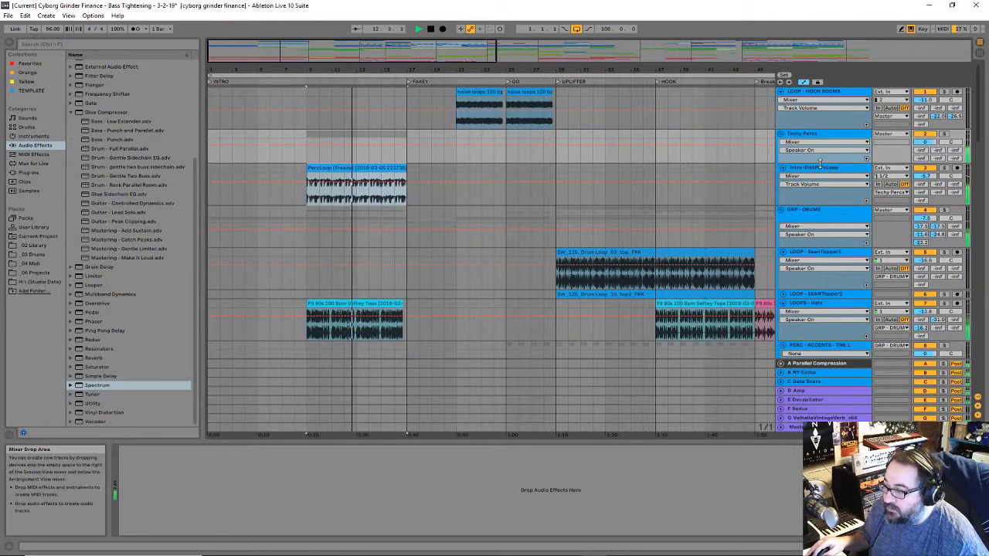
left_click(746, 172)
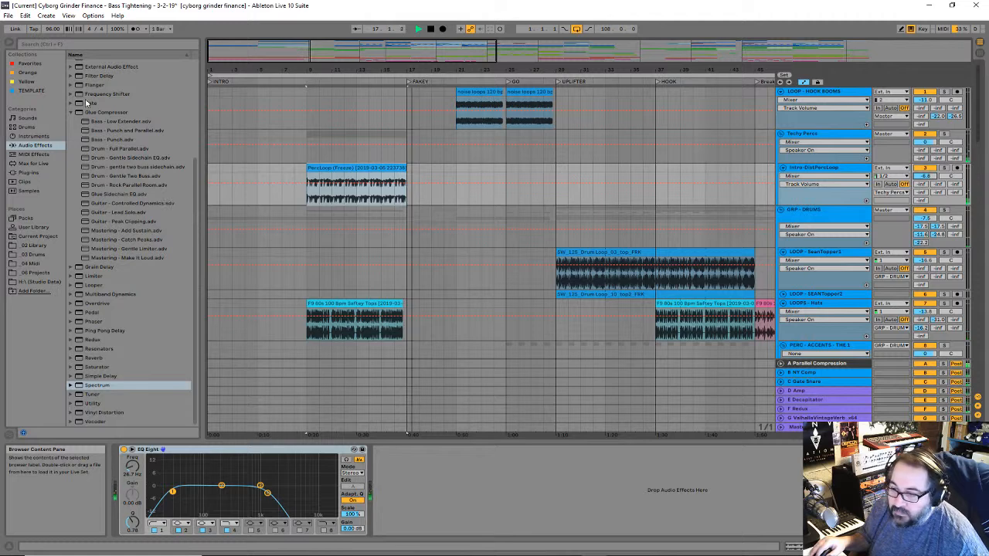
Step: Add an Auto Pan to the Intro-DistPercLoop track with Amount at 100% and Rate at 0.05 Hz
scroll(146, 252, "up", 2)
key("space")
scroll(146, 252, "up", 3)
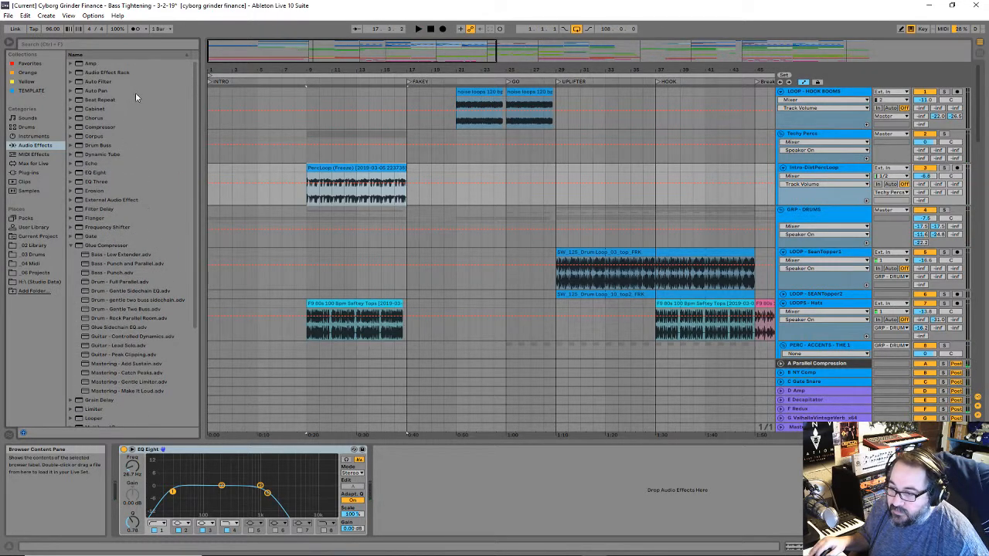
left_click_drag(96, 89, 369, 315)
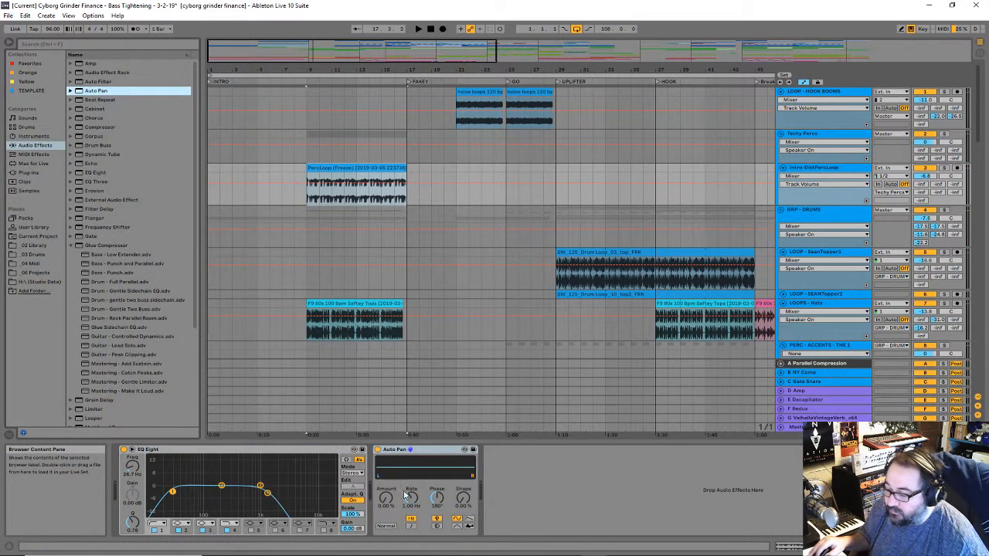
left_click_drag(385, 497, 386, 475)
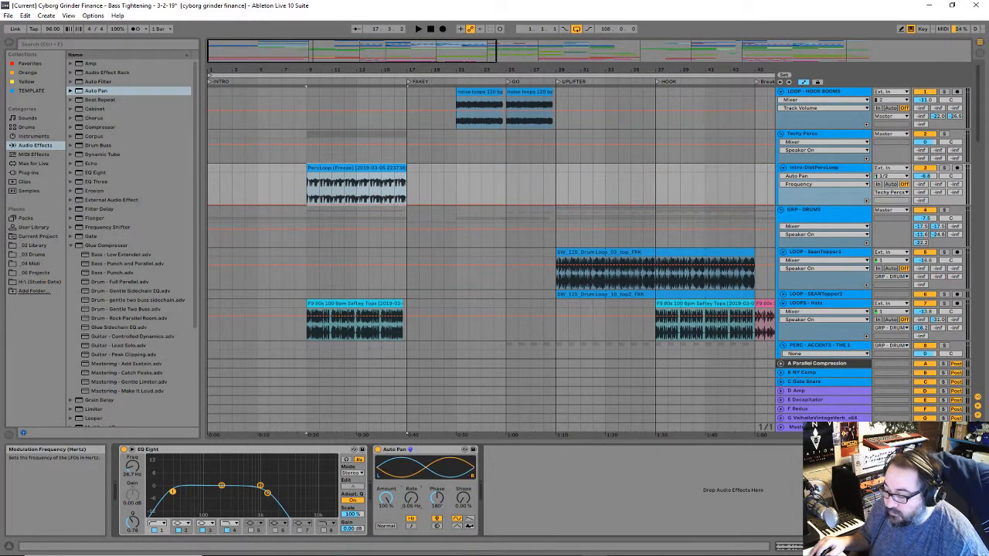
Step: During playback, set Auto Pan's Amount to 84.9% and Rate to 0.34 Hz, and raise EQ Eight's low cut to 59.9 Hz
key("space")
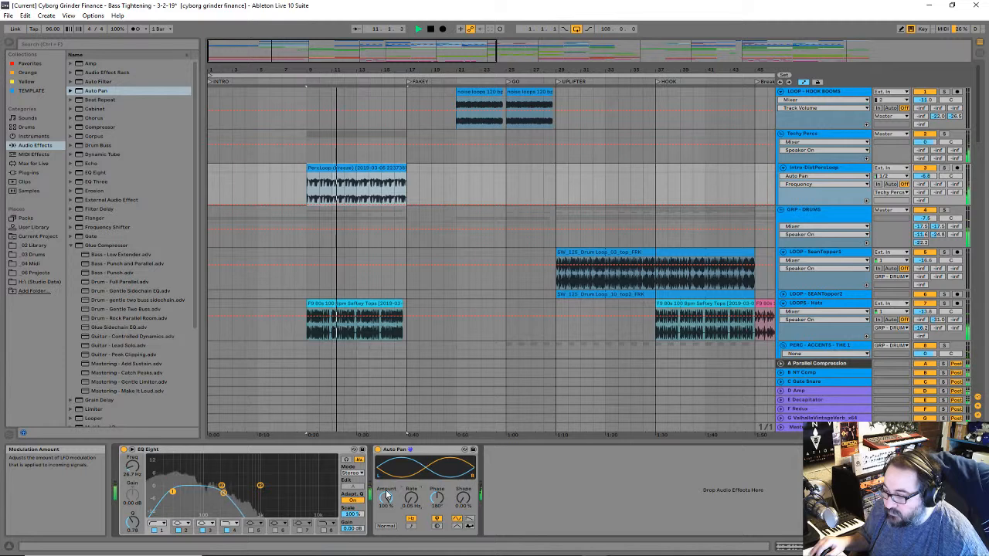
left_click_drag(387, 495, 411, 483)
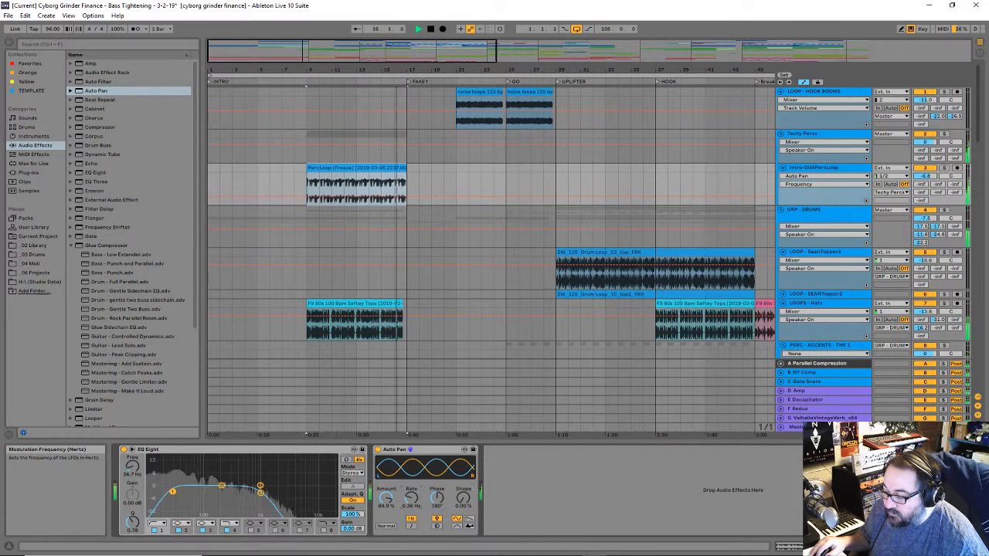
left_click_drag(411, 485, 418, 501)
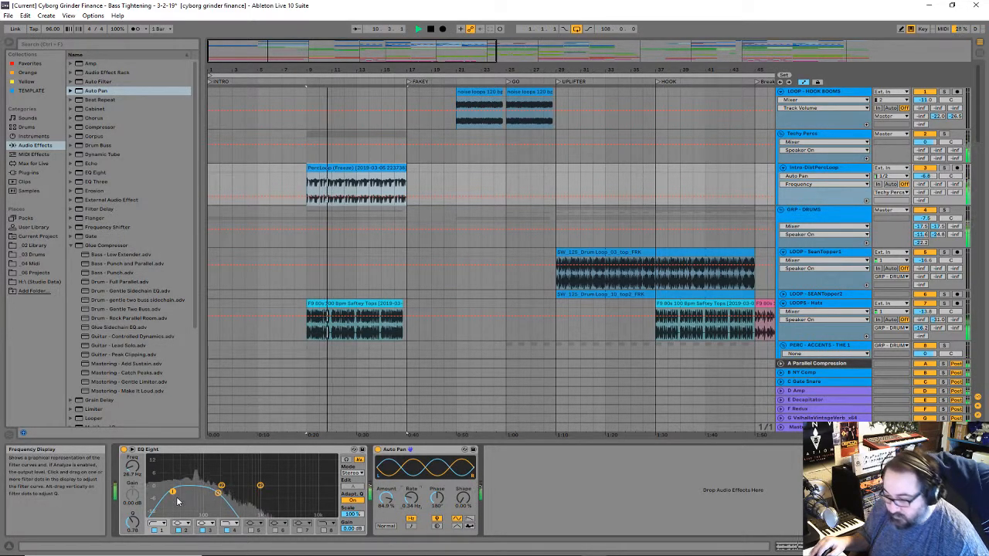
left_click_drag(173, 493, 191, 493)
key("space")
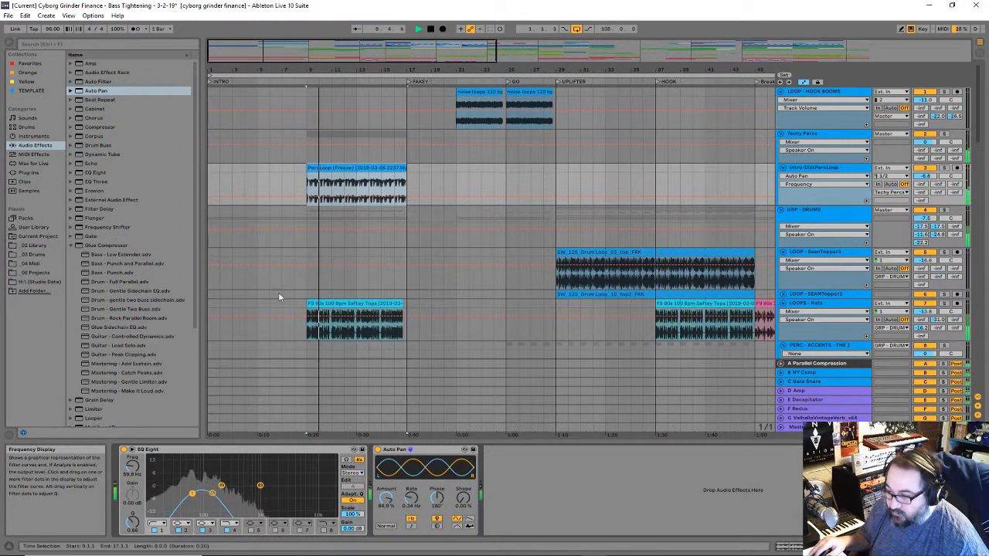
Step: Unfold the BASS - SUB track and examine its intro clip while the soloed tracks play
scroll(285, 289, "down", 10)
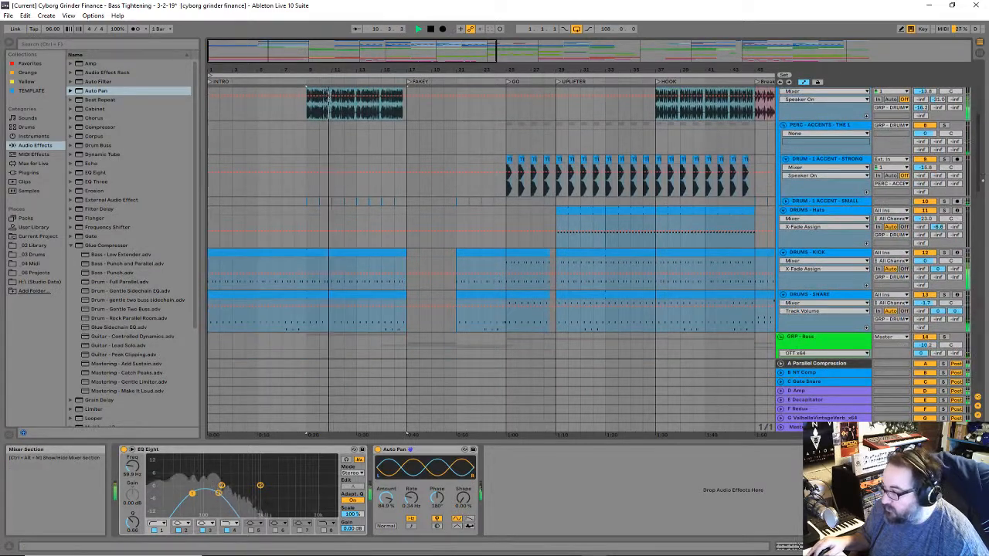
scroll(981, 257, "down", 10)
left_click_drag(981, 257, 964, 217)
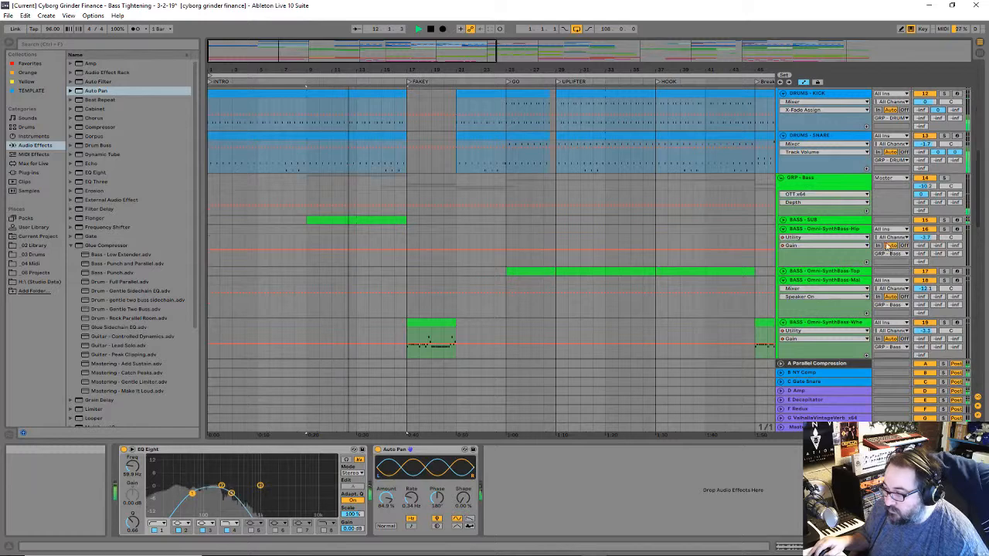
left_click(782, 220)
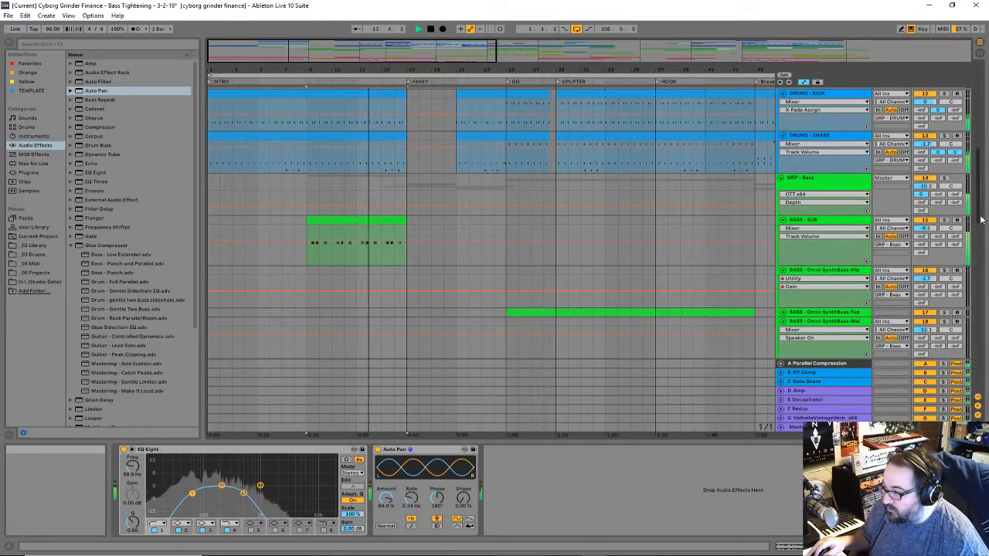
scroll(574, 224, "up", 10)
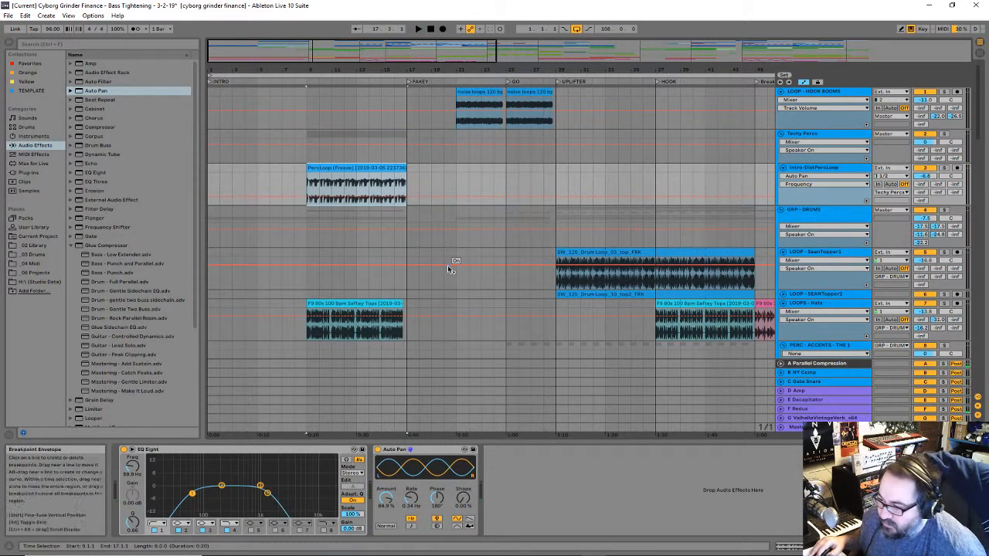
Step: Replay the intro from bar 9, reduce Auto Pan's Amount to 74.6%, and try its Invert and LFO rate type switches
left_click(306, 189)
key("space")
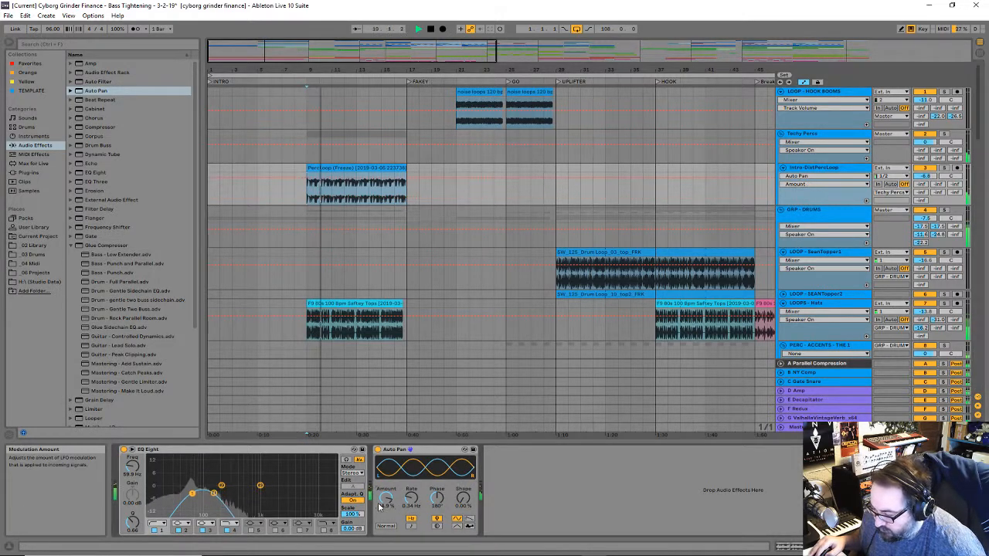
left_click_drag(386, 498, 386, 503)
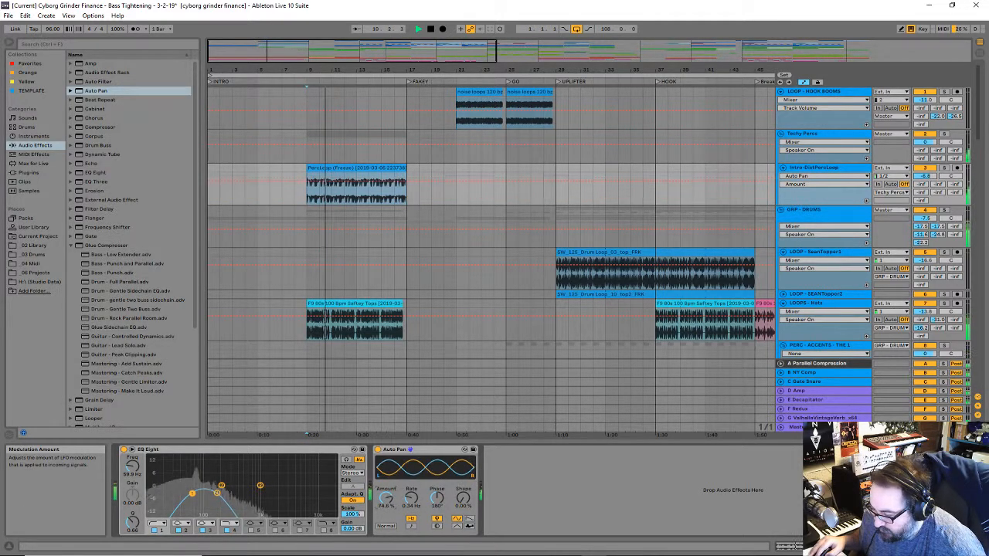
left_click(385, 526)
left_click(383, 528)
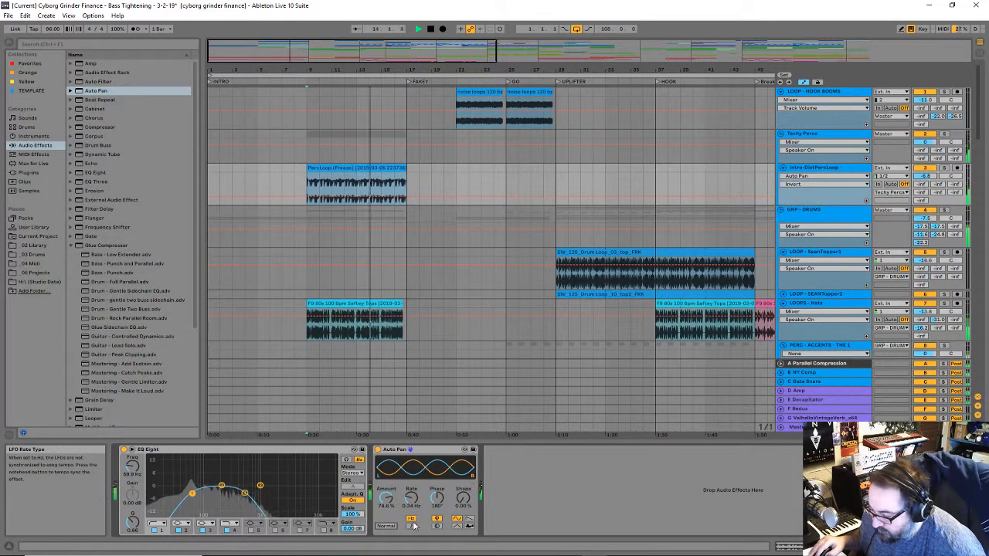
left_click(414, 524)
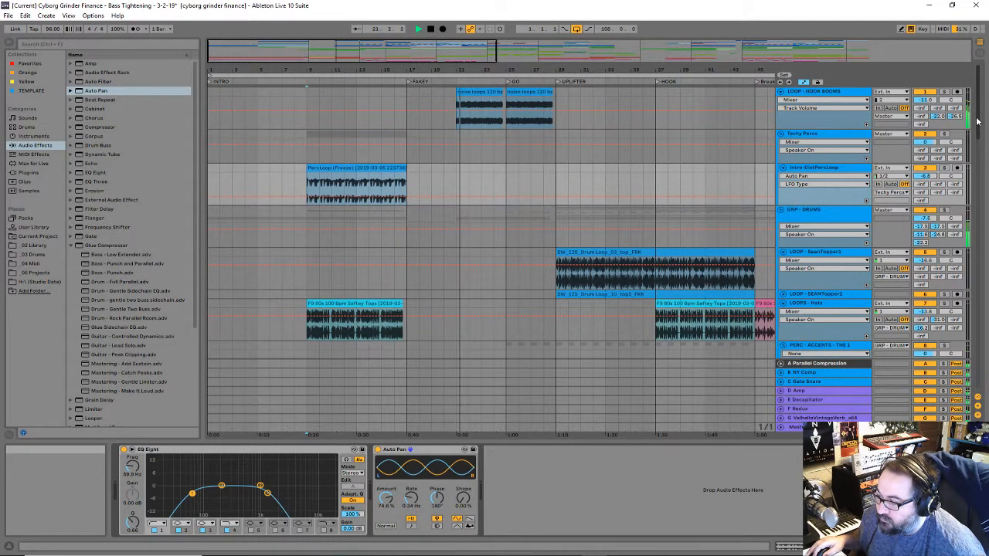
Step: Check the FX and vocal tracks during playback and place the insert marker at bar 41 in the HOOK
left_click_drag(977, 119, 981, 378)
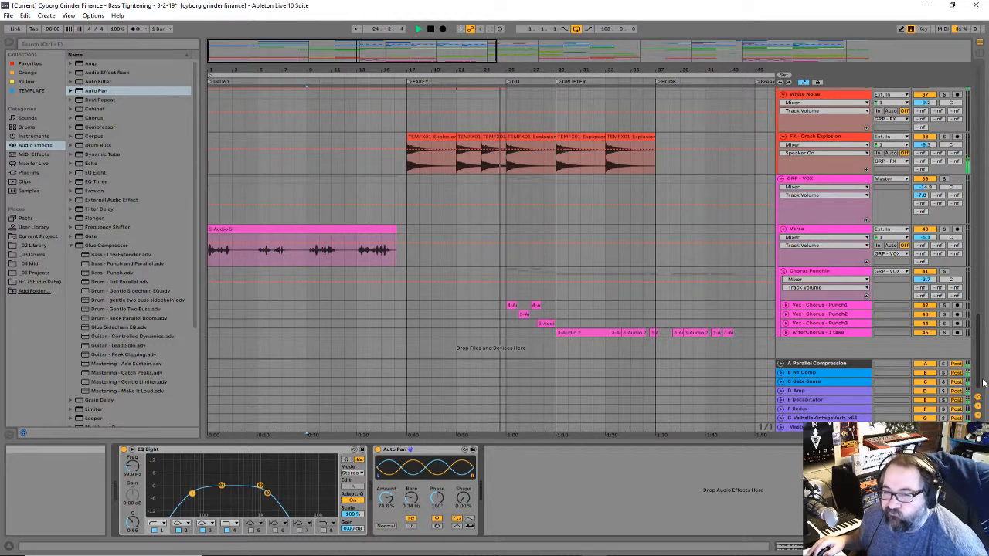
left_click_drag(982, 382, 984, 118)
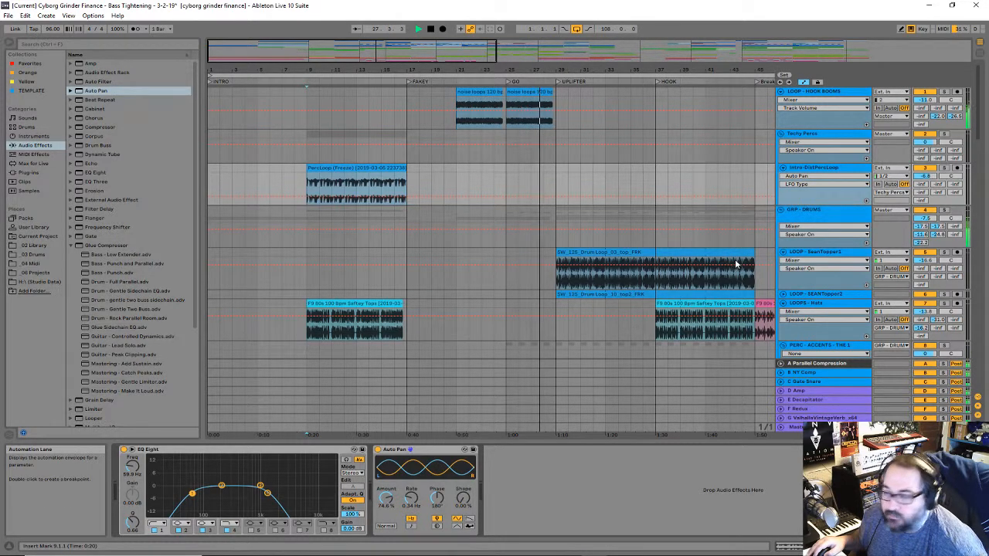
left_click(701, 170)
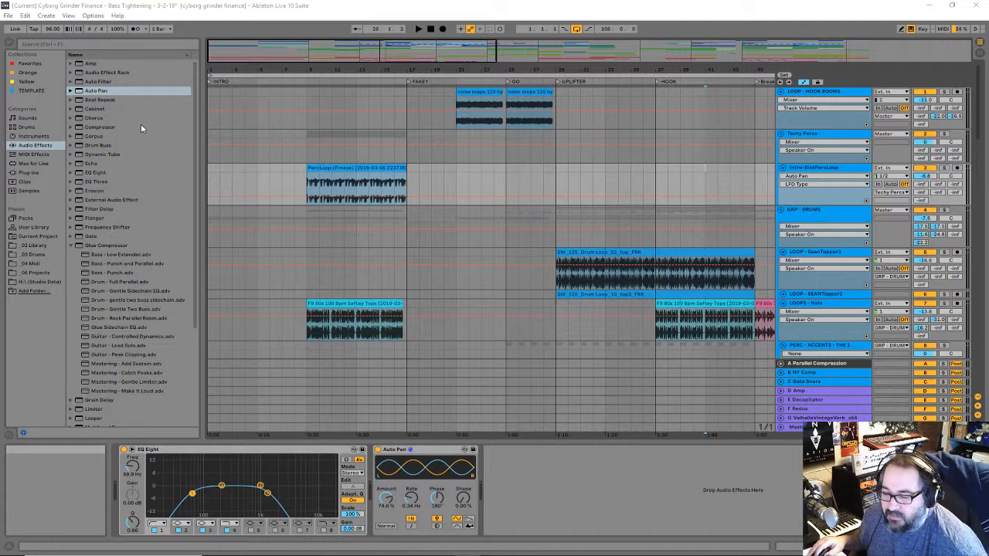
Step: Browse the 02 Library sample folders, collapsing the one that contains Loops and checking inside the elite producers folder
left_click(30, 247)
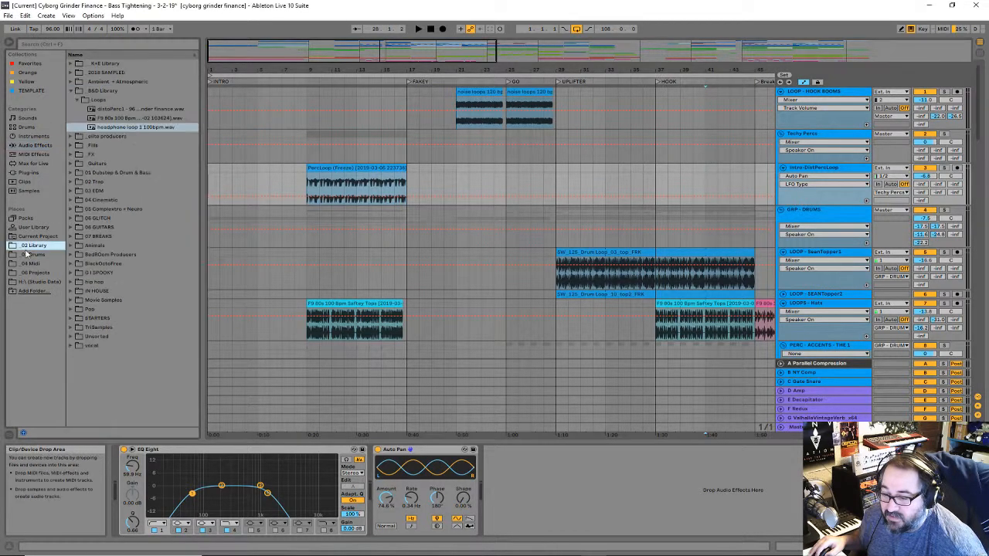
left_click(71, 91)
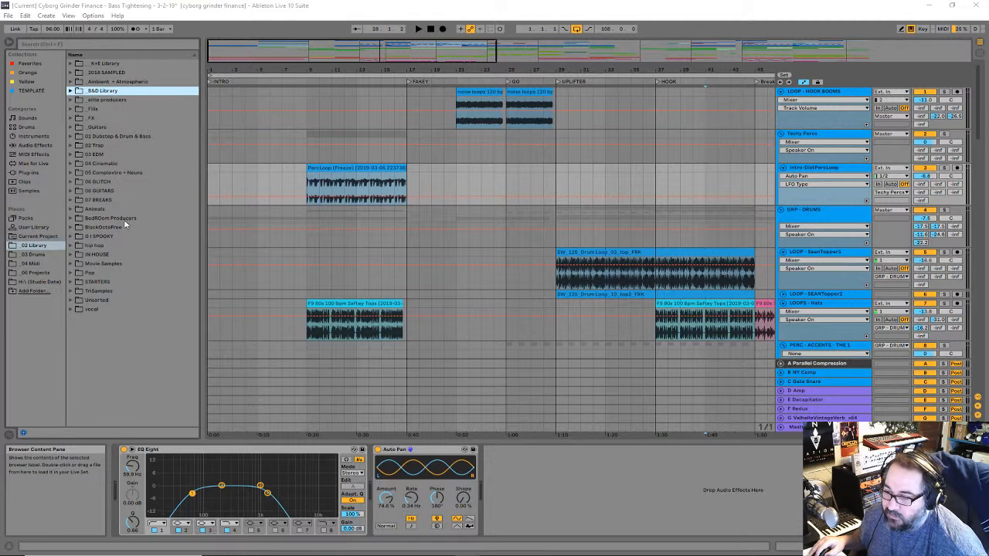
left_click(71, 99)
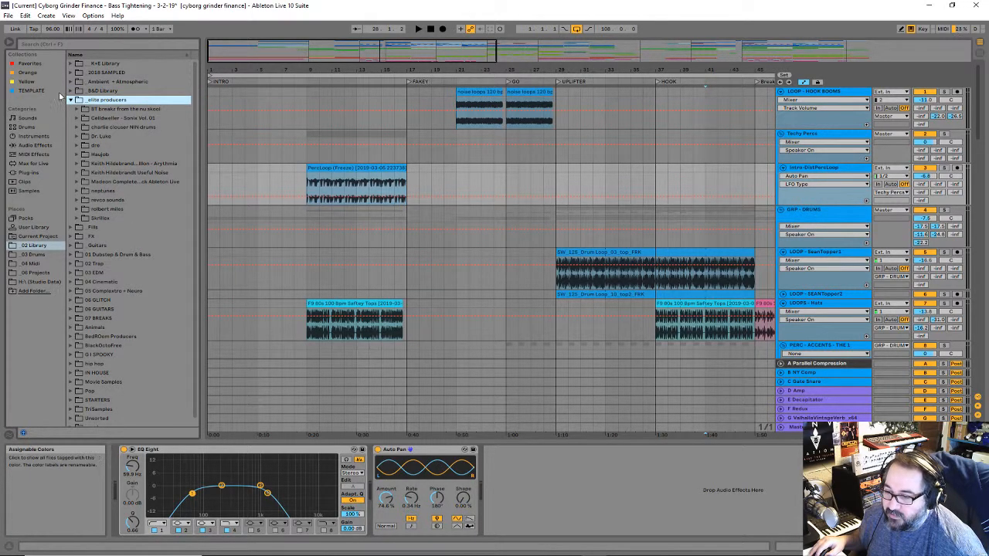
left_click(70, 100)
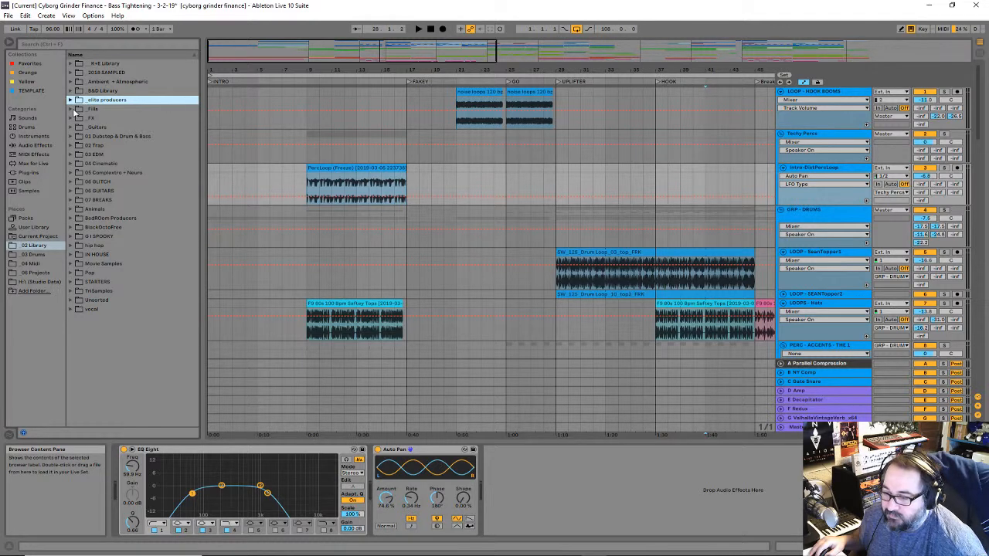